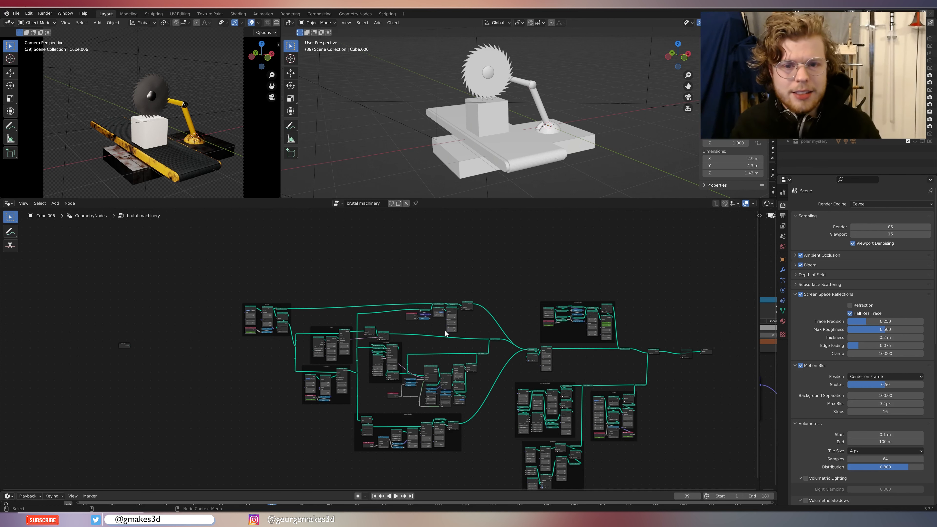
Examine the brutal machinery node tree, from the overall network to the nodes inside the bicep frame.
scroll(445, 331, up, 5)
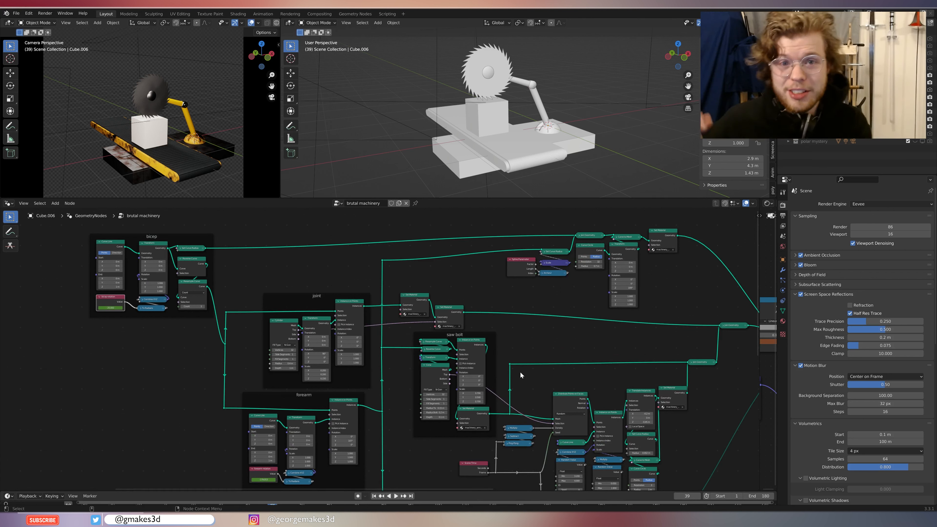
scroll(422, 360, up, 4)
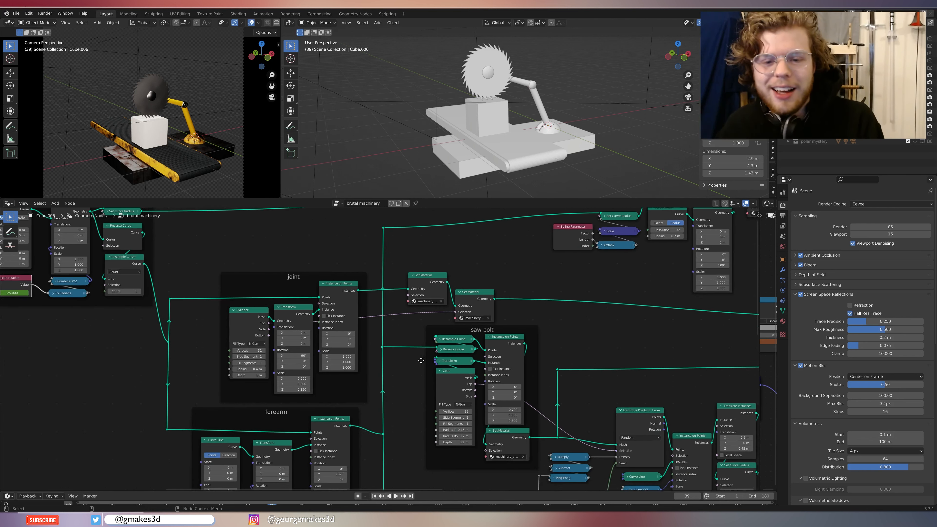
middle_drag(421, 360, 441, 344)
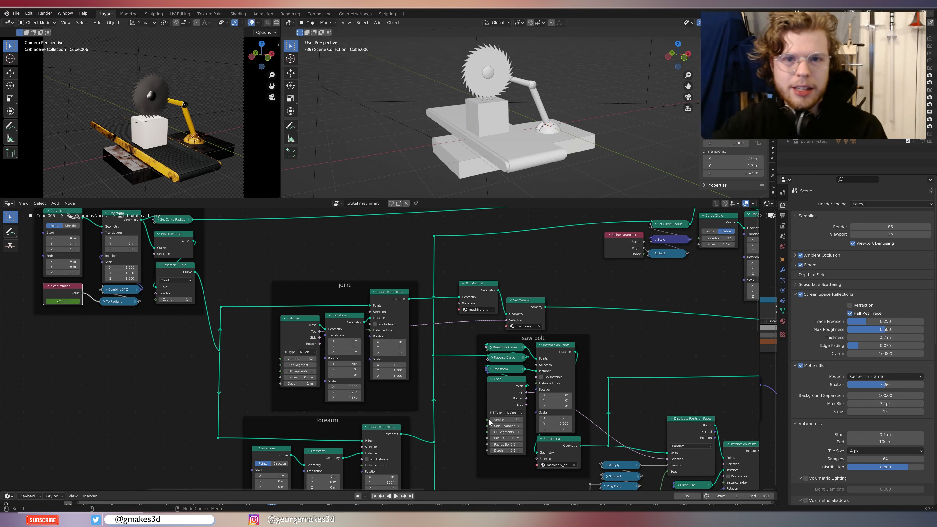
scroll(380, 337, down, 6)
middle_drag(292, 279, 311, 290)
scroll(311, 290, up, 6)
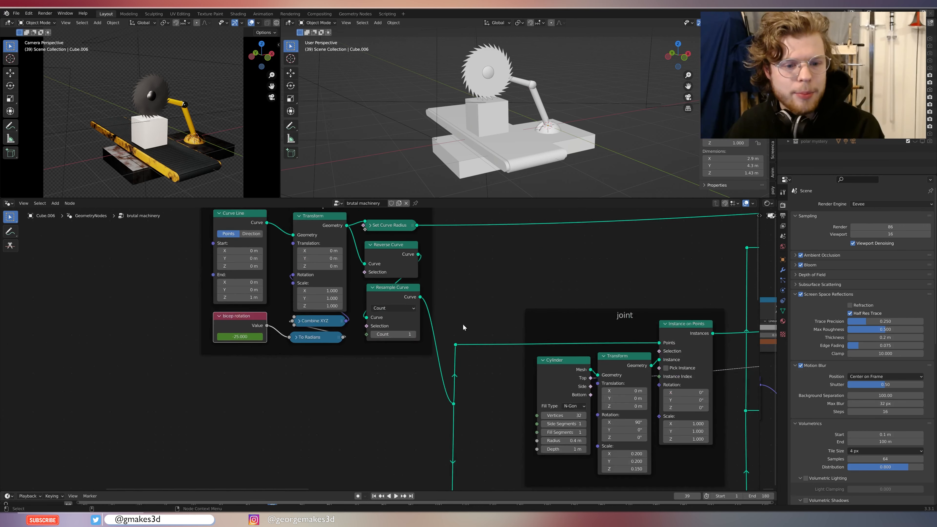
middle_drag(413, 339, 420, 357)
scroll(384, 348, down, 5)
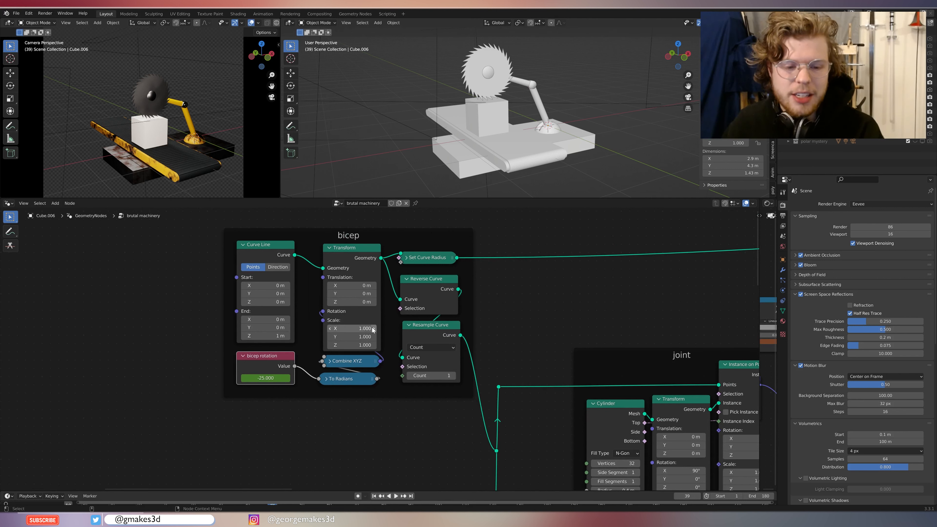
Preview the output of the bicep frame's Transform node and view the resulting line from another angle.
ctrl+shift+click(366, 258)
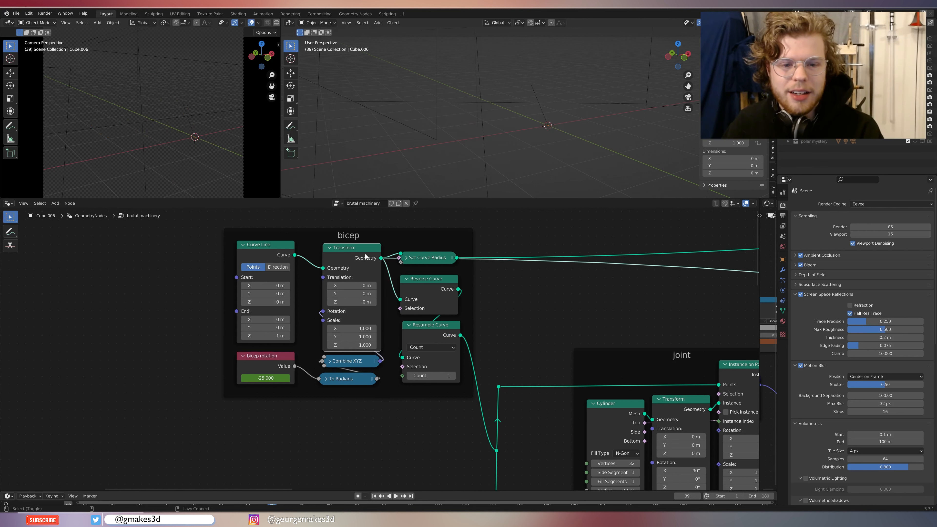
middle_drag(506, 140, 595, 131)
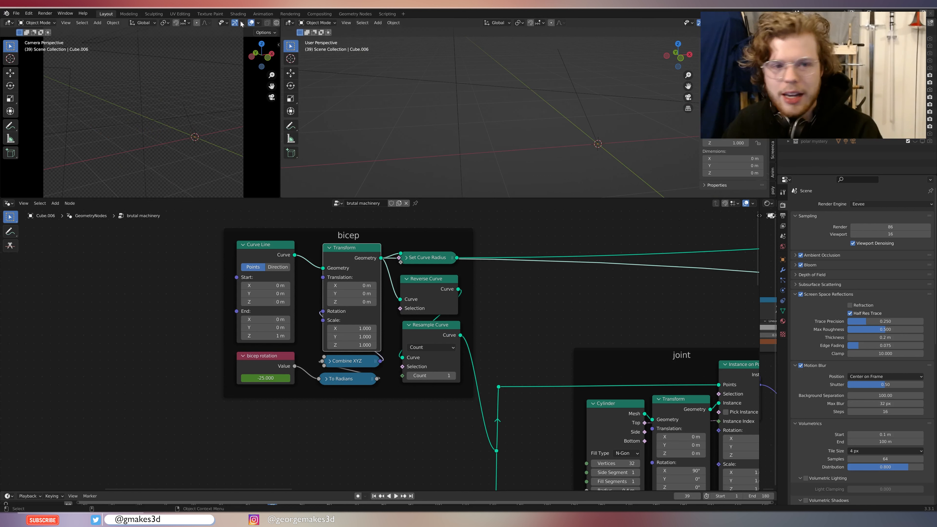
mouse_move(282, 40)
mouse_down()
mouse_move(408, 41)
mouse_move(283, 36)
mouse_up()
click(386, 23)
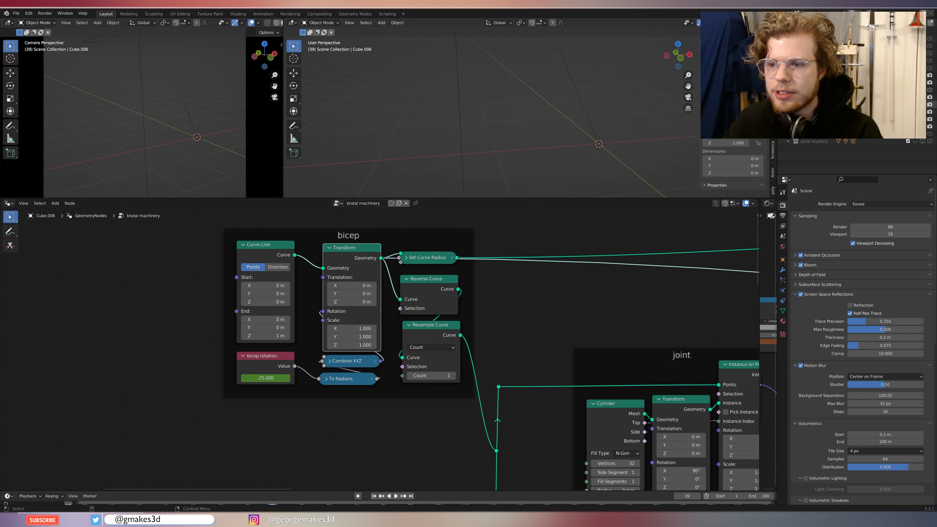
middle_drag(546, 138, 571, 125)
Play the animation briefly, return to frame 1 and enlarge the timeline.
key(space)
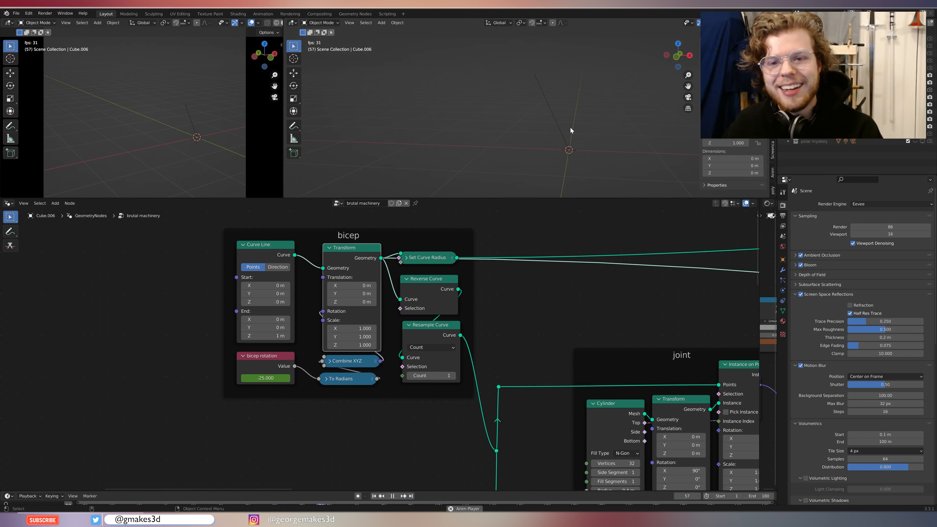
key(space)
click(375, 497)
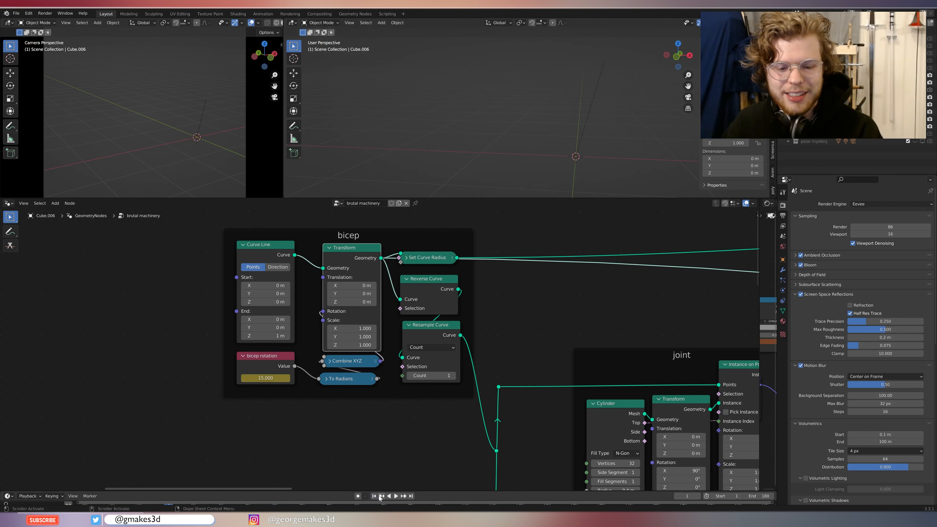
drag(383, 492, 383, 469)
Preview the output of the bicep frame's Resample Curve node.
scroll(456, 309, up, 3)
middle_drag(456, 309, 535, 373)
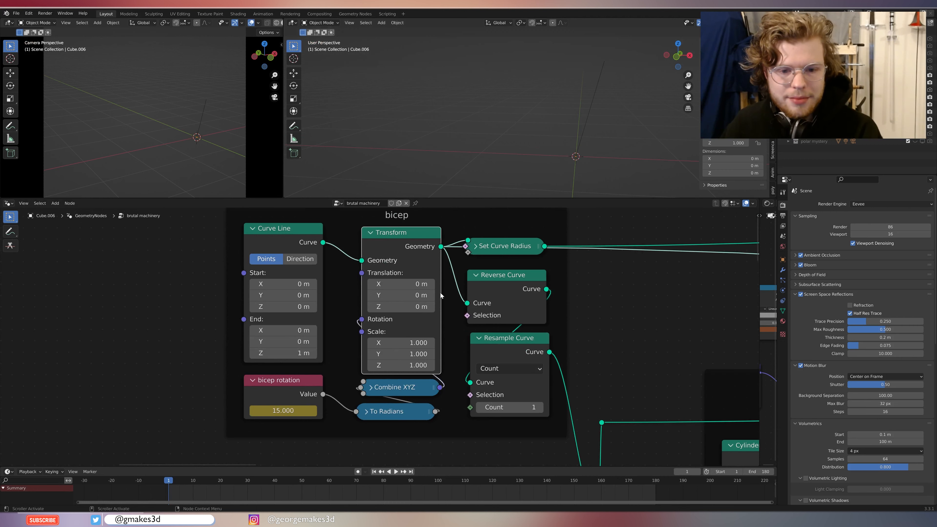
middle_drag(578, 303, 506, 297)
ctrl+shift+click(459, 337)
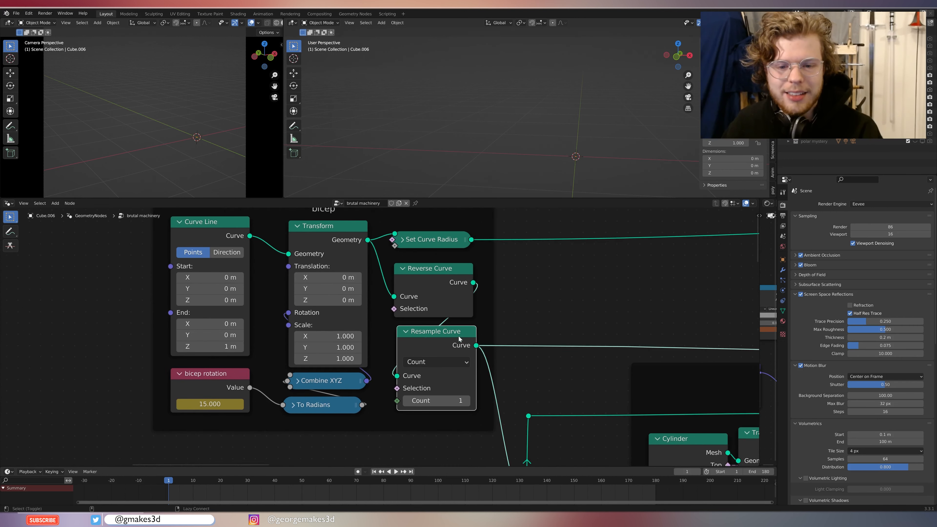
Trace how the bicep frame's curve output feeds the joint and forearm frames.
scroll(624, 296, down, 5)
middle_drag(683, 289, 427, 295)
scroll(443, 303, down, 6)
middle_drag(494, 328, 550, 275)
scroll(549, 275, up, 5)
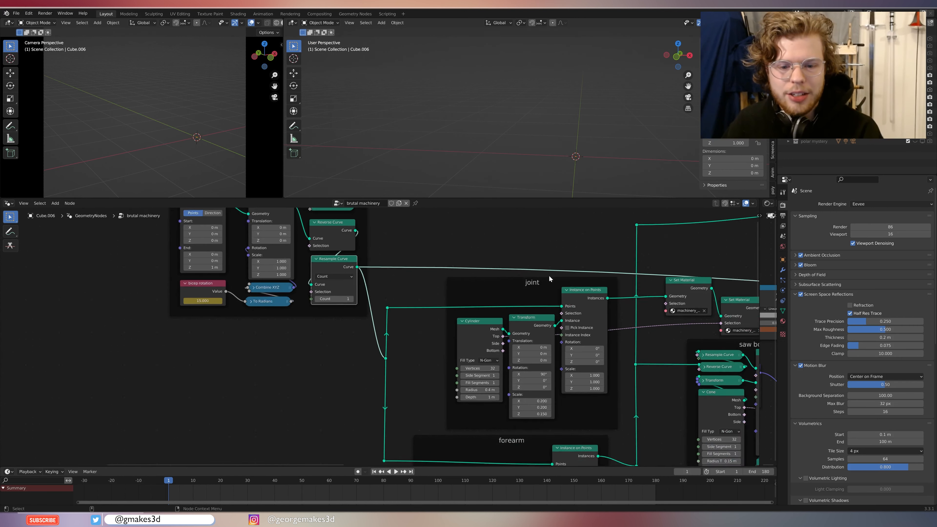
middle_drag(556, 320, 532, 270)
scroll(533, 269, down, 6)
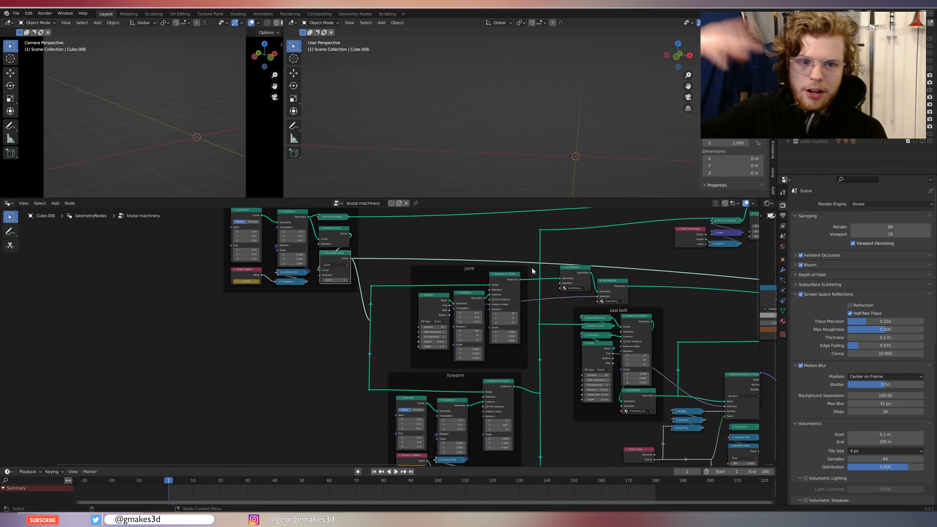
scroll(376, 326, up, 1)
scroll(375, 326, up, 1)
middle_drag(375, 326, 430, 450)
scroll(384, 340, up, 3)
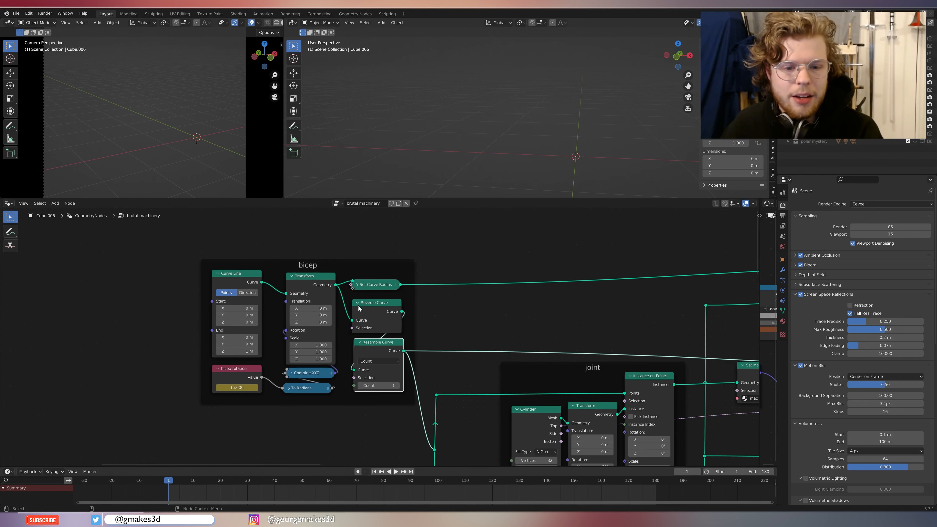
scroll(384, 333, down, 8)
mouse_move(597, 320)
middle_down()
mouse_move(412, 307)
mouse_move(597, 320)
middle_up()
scroll(369, 332, up, 6)
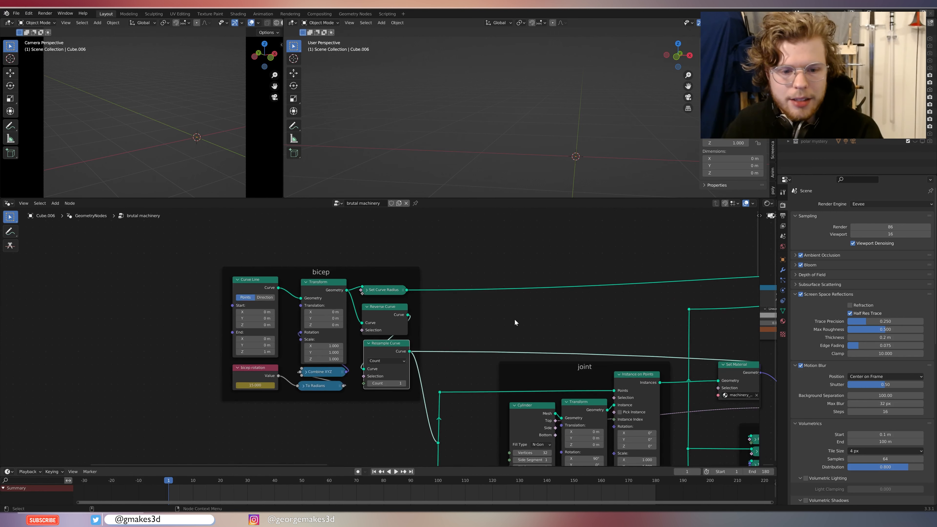
Preview the Curve to Mesh node's output and inspect the arm geometry up close.
middle_drag(679, 318, 457, 312)
middle_drag(753, 293, 468, 310)
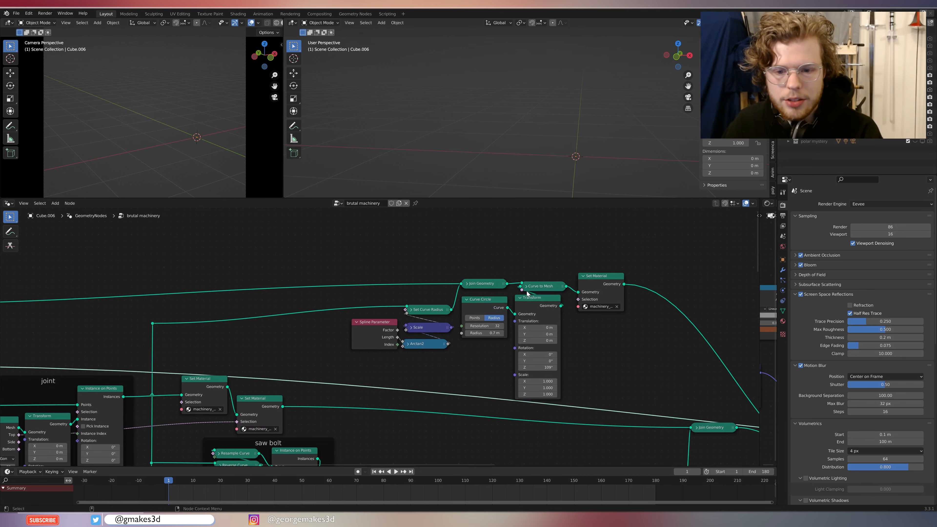
ctrl+shift+click(554, 288)
scroll(576, 142, down, 3)
middle_drag(555, 92, 584, 82)
scroll(572, 85, up, 4)
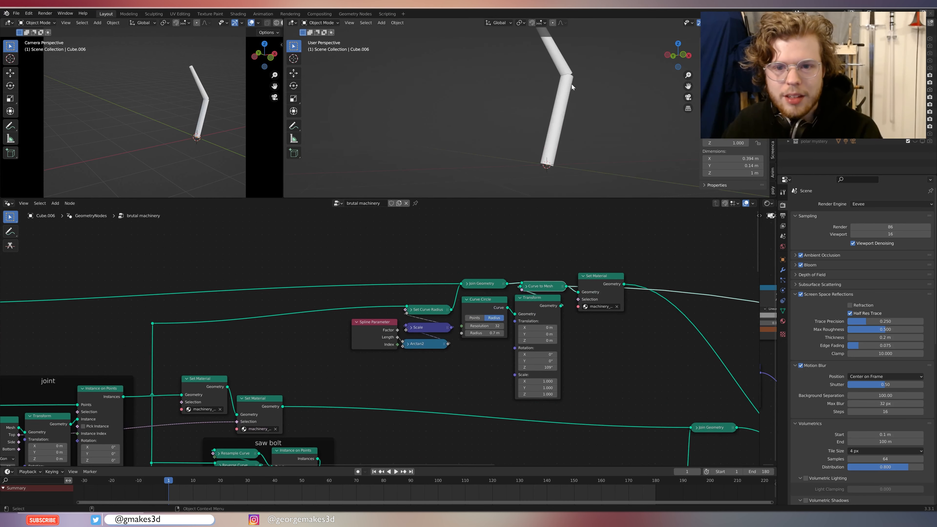
scroll(572, 84, up, 2)
Preview the forearm frame's Instance on Points output, followed by its Transform output.
scroll(282, 345, down, 5)
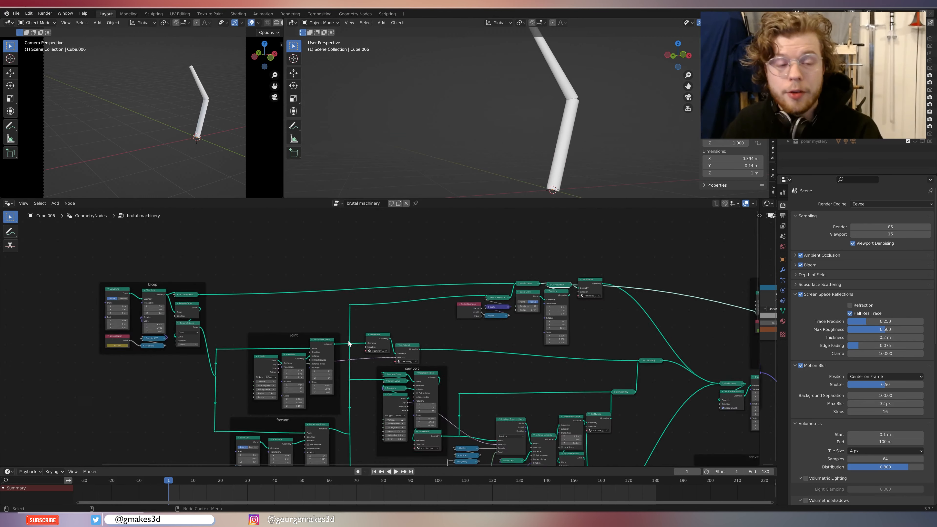
scroll(349, 343, up, 2)
middle_drag(350, 343, 435, 294)
middle_drag(418, 378, 416, 281)
scroll(416, 282, up, 5)
ctrl+shift+click(447, 300)
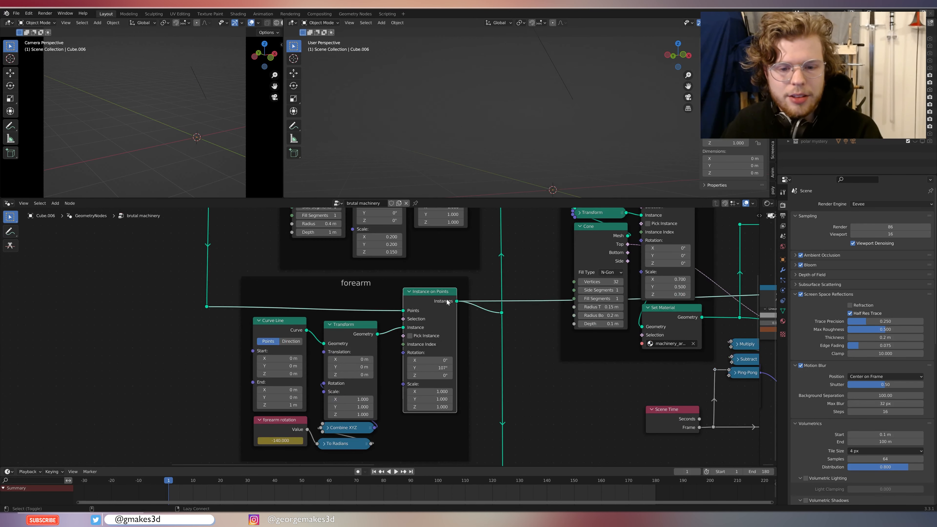
ctrl+shift+click(360, 333)
Preview the forearm's Instance on Points output again and inspect the line from another angle.
scroll(380, 332, down, 3)
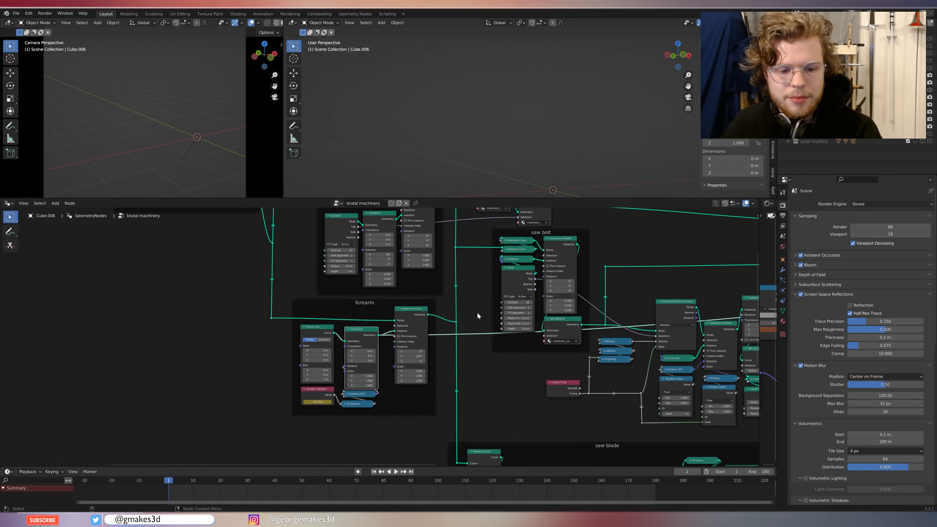
middle_drag(478, 312, 456, 331)
ctrl+shift+click(398, 337)
middle_drag(552, 115, 524, 111)
Examine the start of the saw blade frame and trace the connections back to the bicep frame.
middle_drag(492, 425, 460, 296)
scroll(476, 321, up, 5)
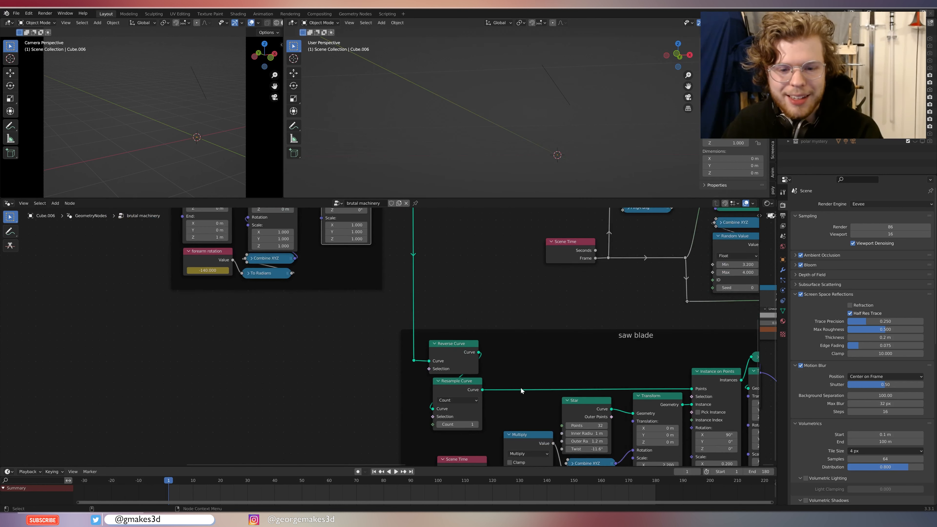
scroll(479, 321, down, 7)
middle_drag(325, 222, 416, 268)
scroll(436, 277, down, 5)
middle_drag(470, 292, 503, 347)
scroll(483, 332, up, 2)
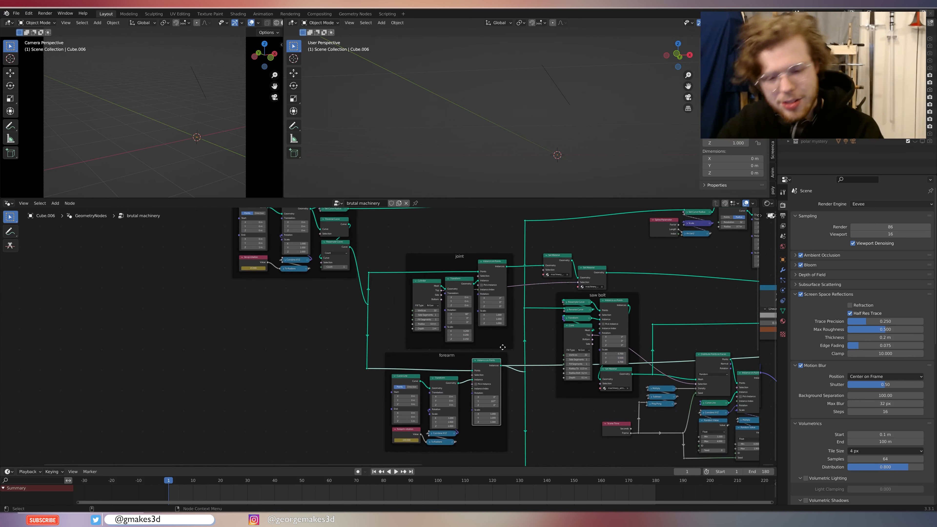
scroll(502, 347, up, 2)
middle_drag(381, 314, 444, 383)
scroll(378, 301, up, 1)
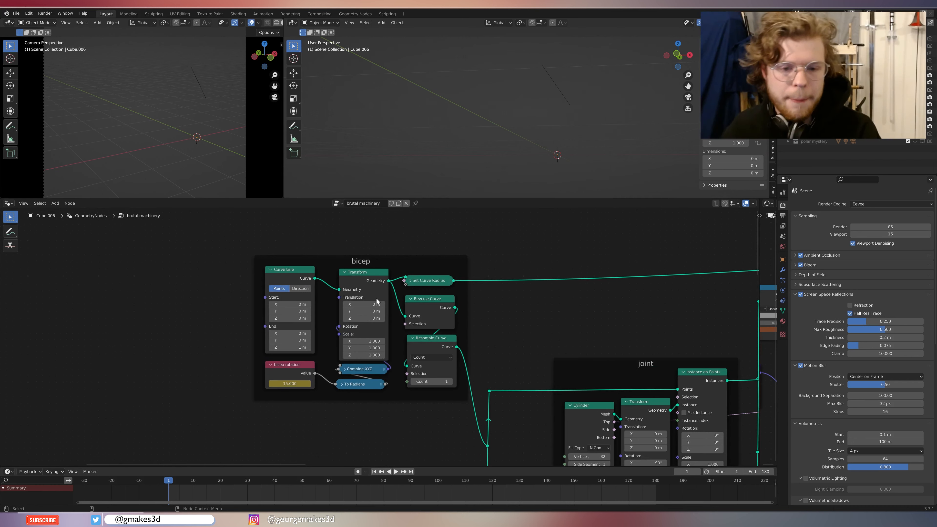
Examine the bicep frame's layout and its Transform node.
drag(373, 262, 372, 267)
middle_drag(524, 333, 390, 278)
scroll(374, 265, down, 2)
scroll(371, 264, up, 2)
middle_drag(324, 306, 437, 318)
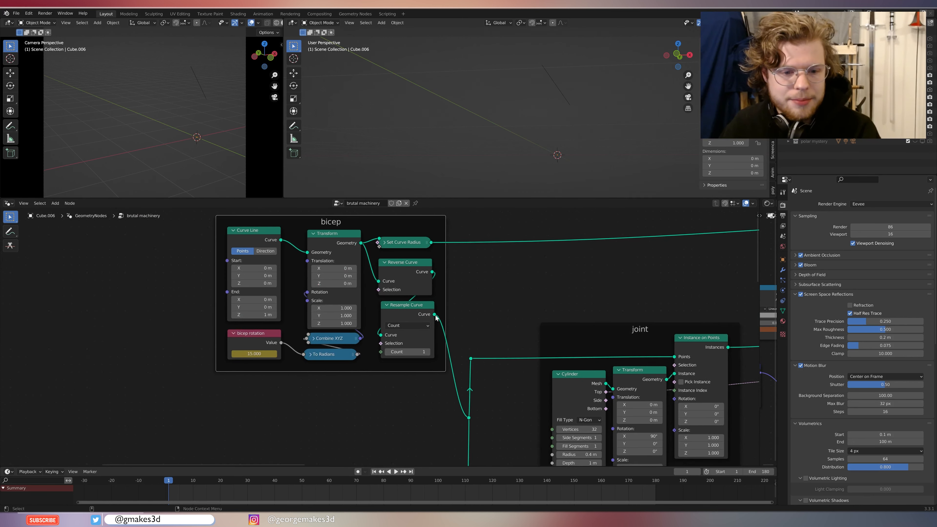
scroll(436, 318, up, 1)
click(336, 247)
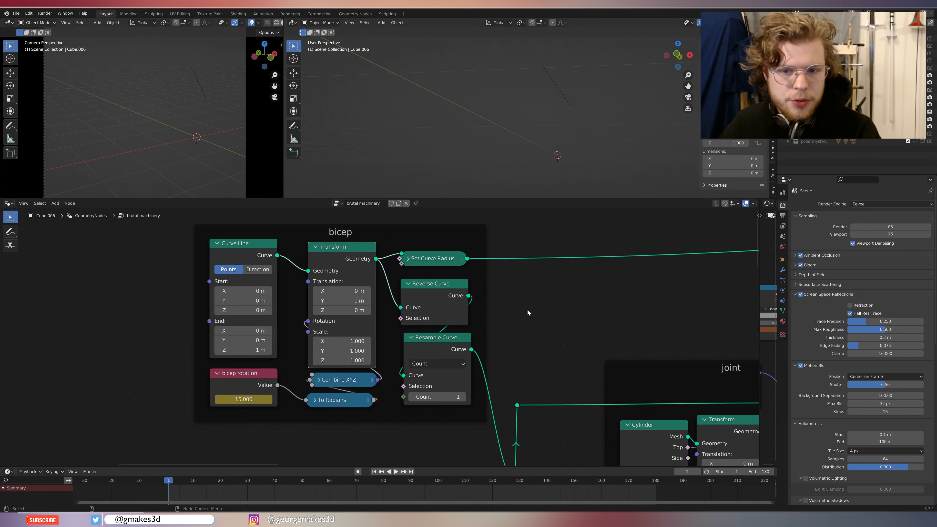
middle_drag(528, 313, 512, 323)
scroll(309, 379, down, 1)
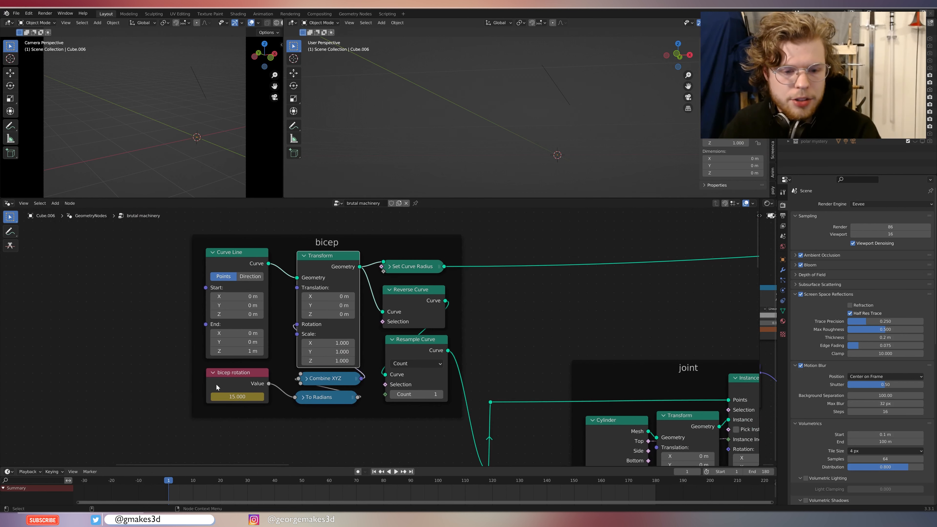
Review the bicep rotation value node and the Reverse Curve and Resample Curve nodes in the bicep frame.
click(232, 383)
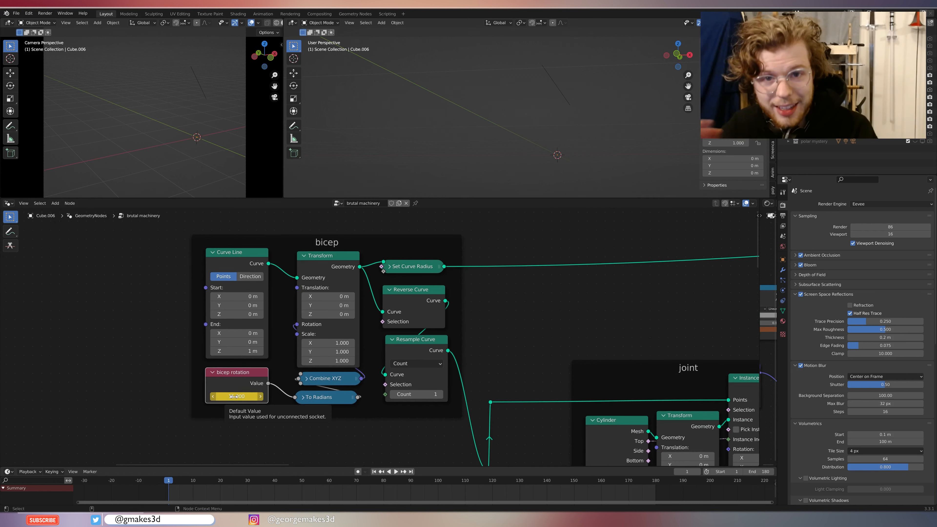
scroll(319, 295, up, 2)
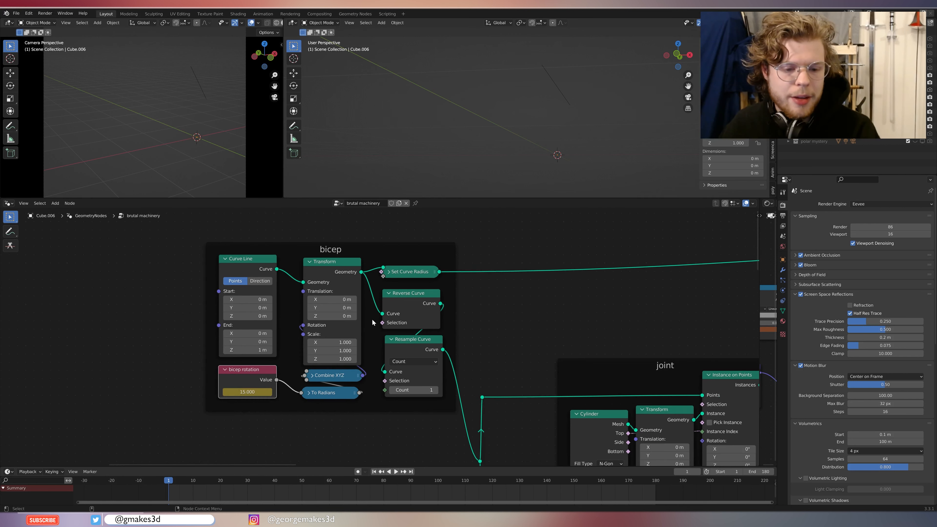
middle_drag(366, 270, 241, 249)
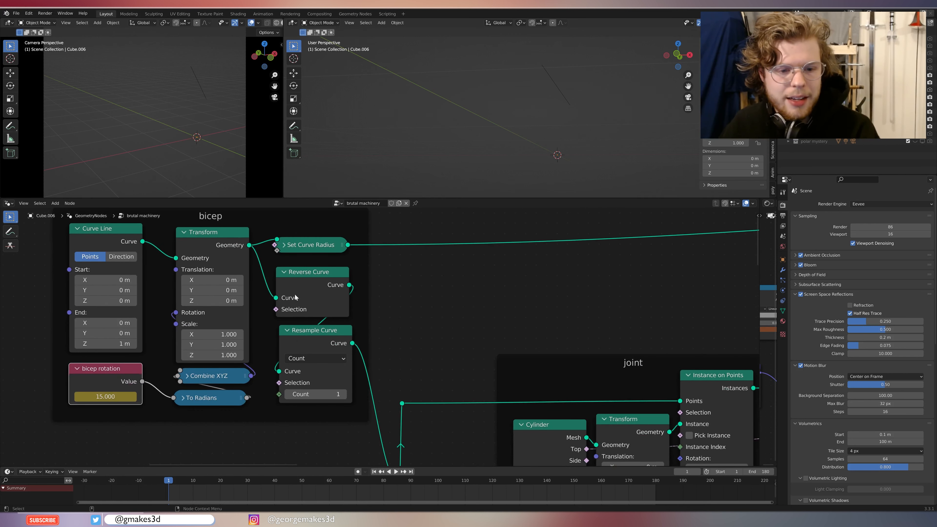
click(317, 285)
scroll(327, 294, up, 1)
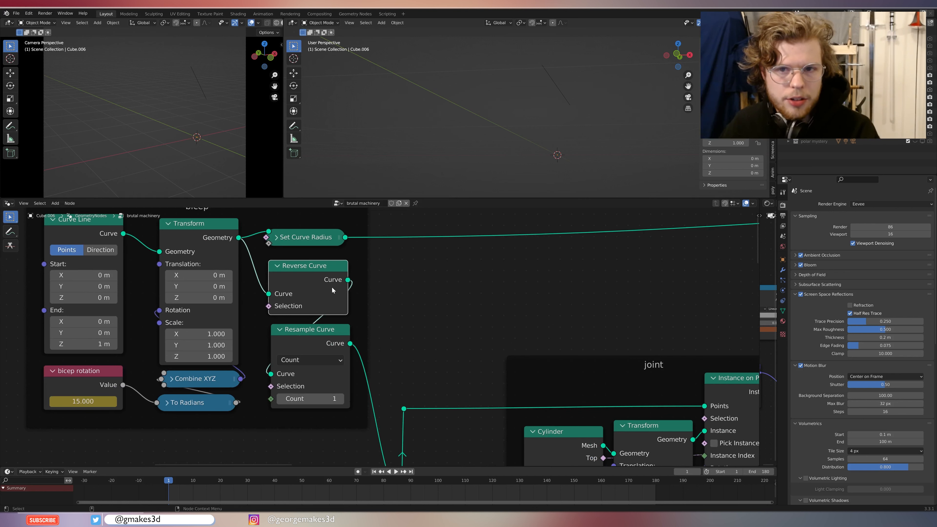
drag(287, 348, 288, 344)
Examine the joint frame's Cylinder, Transform and Instance on Points nodes and their link from the bicep.
scroll(412, 227, down, 4)
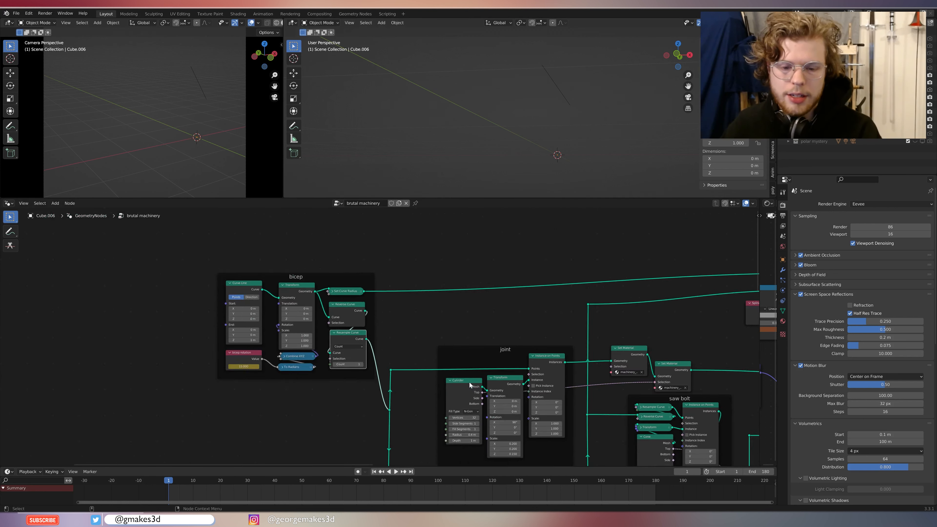
middle_drag(469, 382, 462, 280)
scroll(426, 330, up, 2)
scroll(406, 308, up, 4)
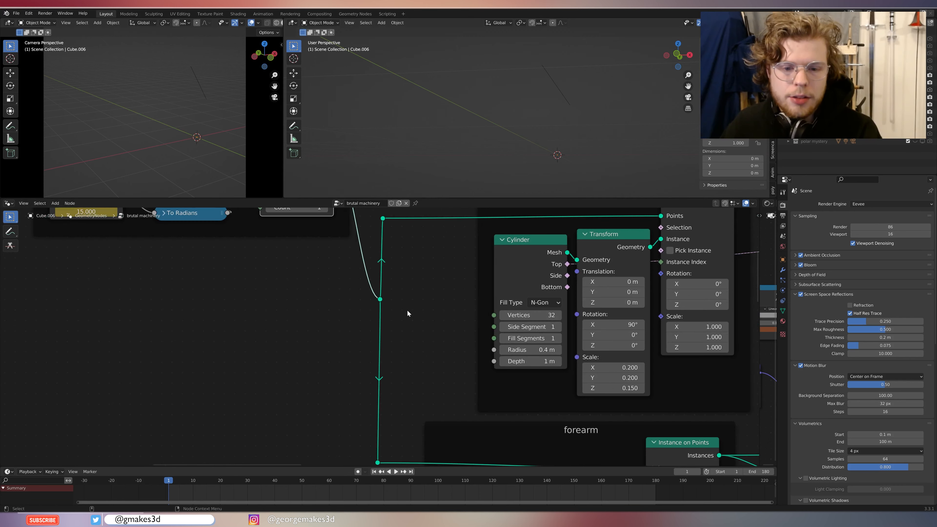
middle_drag(407, 309, 426, 326)
scroll(429, 279, down, 5)
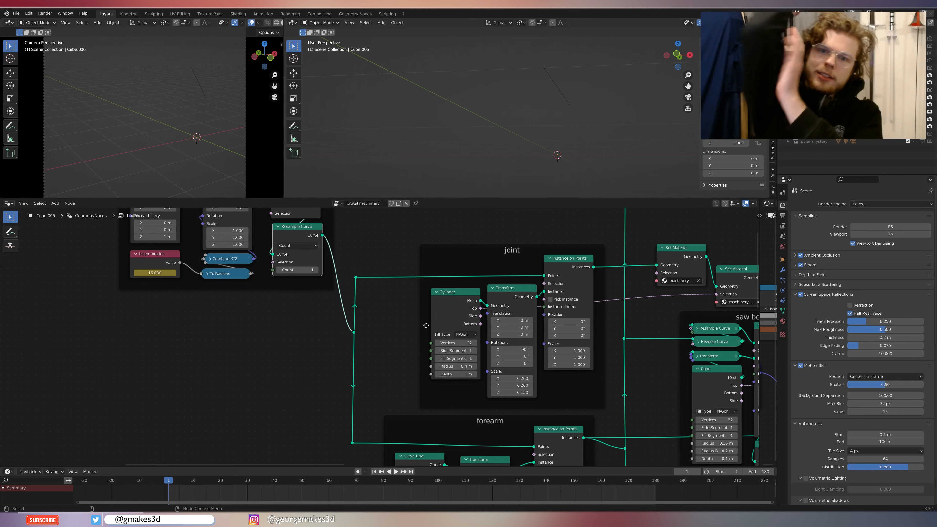
scroll(426, 326, down, 5)
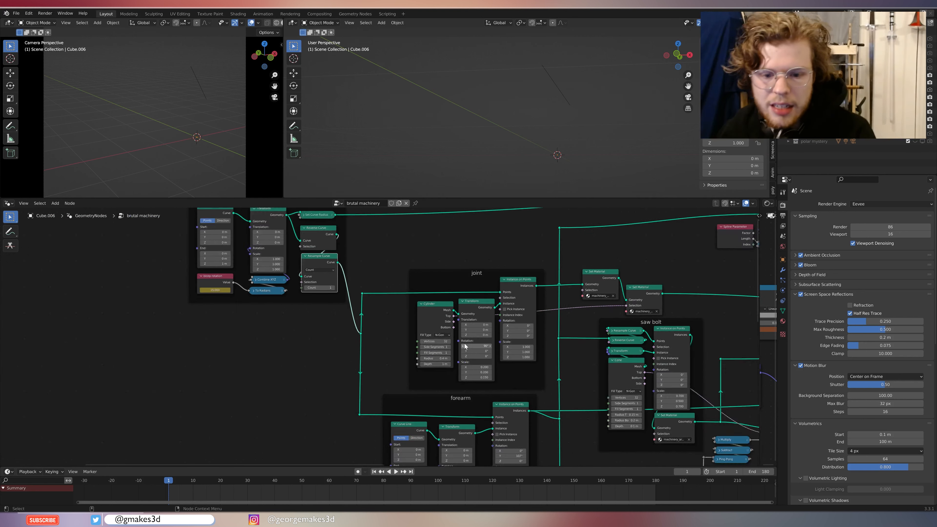
Examine the joint's link into the forearm frame and the forearm's Instance on Points node.
middle_drag(456, 339, 426, 253)
scroll(360, 252, up, 4)
middle_drag(360, 252, 336, 284)
scroll(363, 306, down, 3)
scroll(336, 289, up, 4)
middle_drag(412, 311, 406, 296)
drag(418, 310, 420, 310)
middle_drag(442, 326, 444, 309)
scroll(458, 314, up, 4)
drag(550, 299, 551, 298)
middle_drag(569, 330, 567, 328)
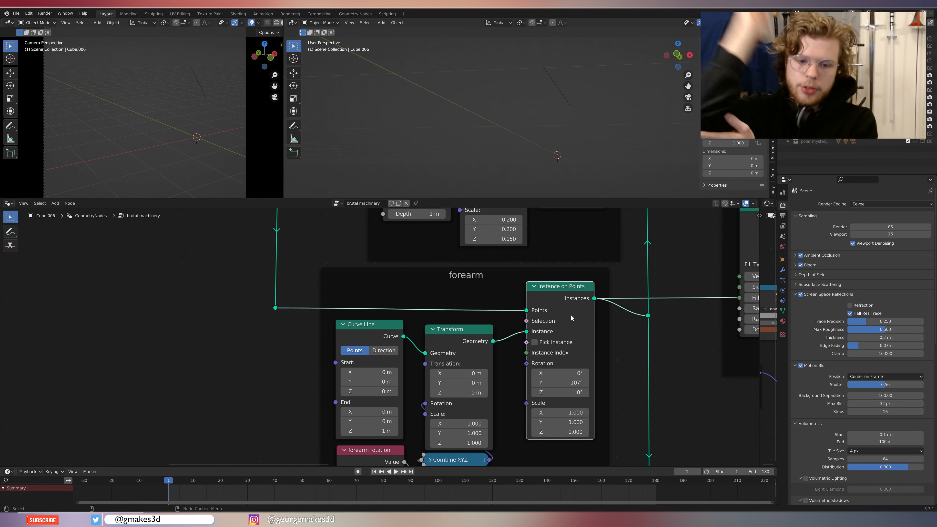
Preview the forearm's Curve Line and Instance on Points outputs in the viewport and inspect the forearm rotation value node.
click(375, 325)
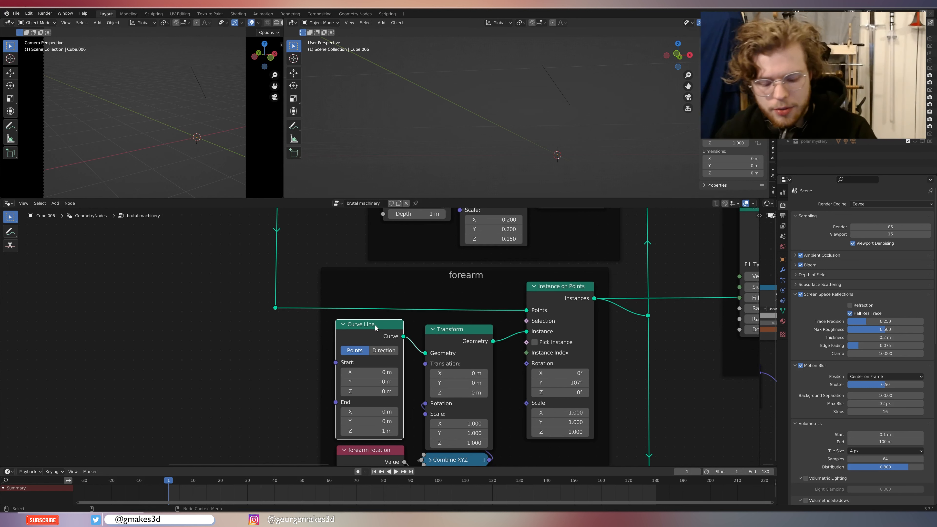
ctrl+shift+click(375, 325)
scroll(598, 120, up, 5)
middle_drag(475, 367, 472, 324)
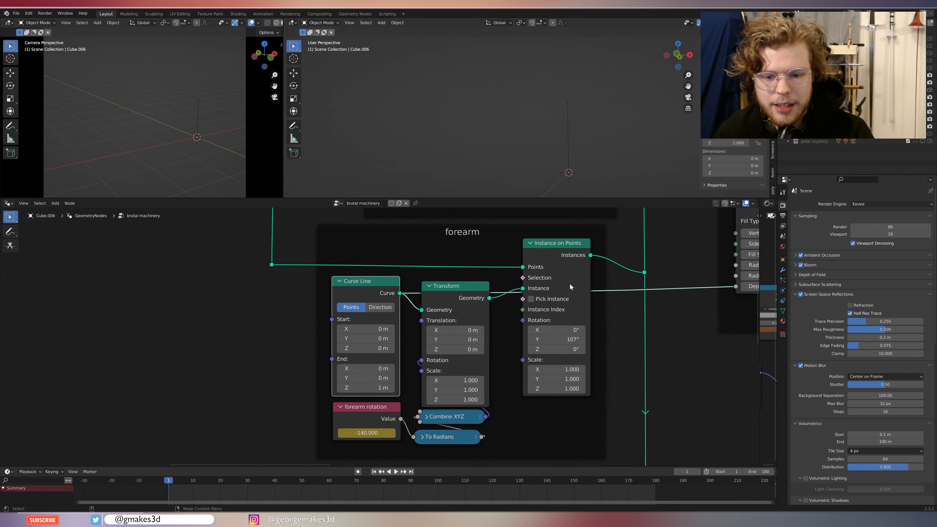
ctrl+shift+click(556, 270)
mouse_move(594, 117)
middle_down()
mouse_move(592, 140)
mouse_move(540, 121)
middle_up()
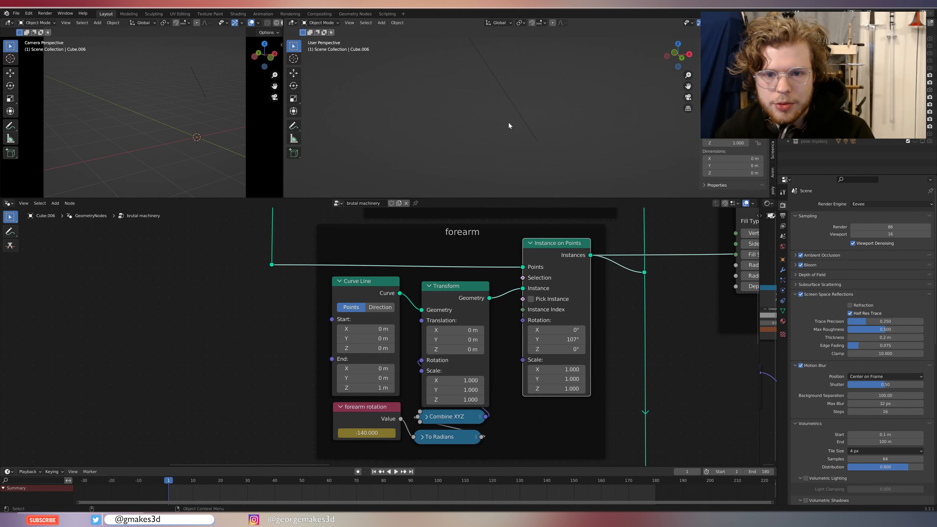
drag(395, 407, 394, 408)
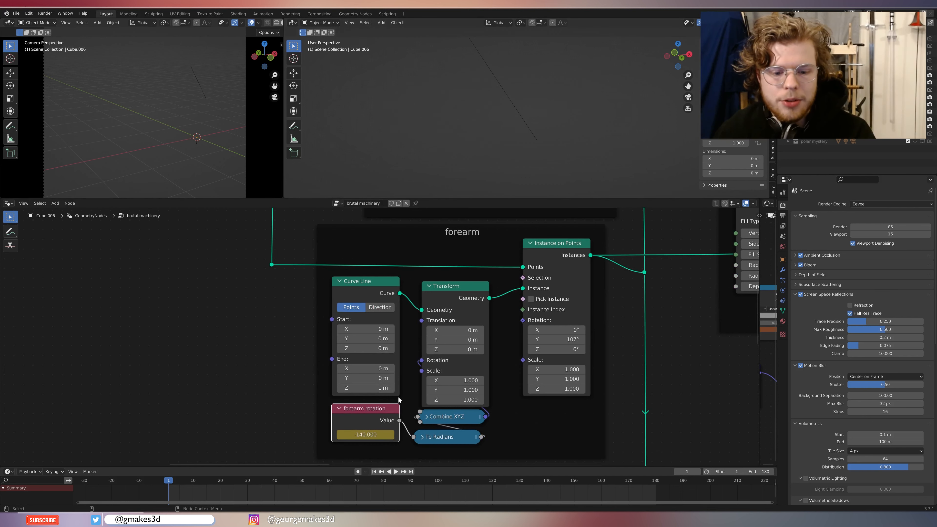
scroll(575, 305, down, 3)
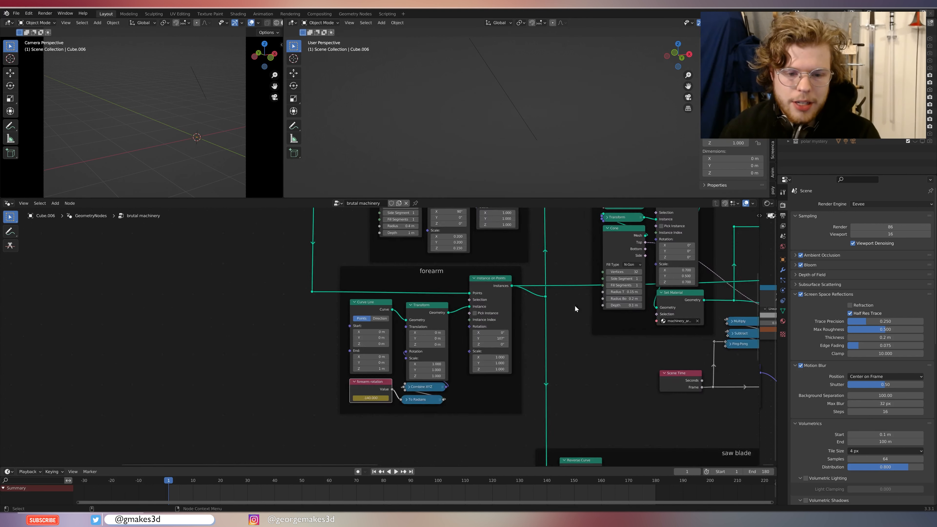
Follow the branches of the forearm's output and survey the surrounding frames up to the bicep.
middle_drag(601, 306, 440, 380)
scroll(337, 363, up, 5)
drag(297, 364, 288, 363)
middle_drag(464, 386, 413, 436)
scroll(319, 356, down, 6)
scroll(403, 390, up, 4)
middle_drag(402, 390, 395, 371)
scroll(395, 371, down, 5)
middle_drag(490, 257, 476, 309)
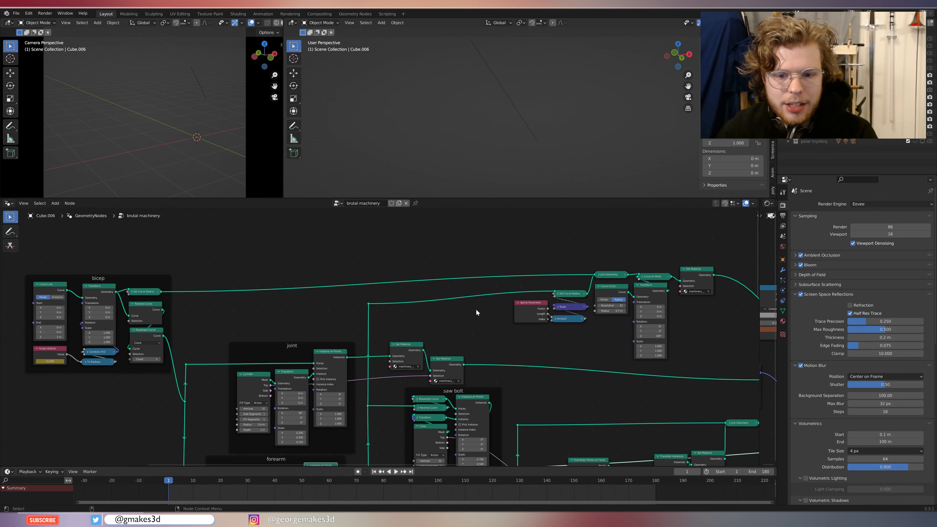
Preview the successive Join Geometry nodes in the viewport, ending with the one that combines the complete saw arm.
scroll(573, 396, down, 7)
middle_drag(550, 456, 513, 356)
scroll(511, 343, up, 6)
middle_drag(718, 344, 527, 349)
alt+shift+click(587, 305)
middle_drag(603, 269, 586, 303)
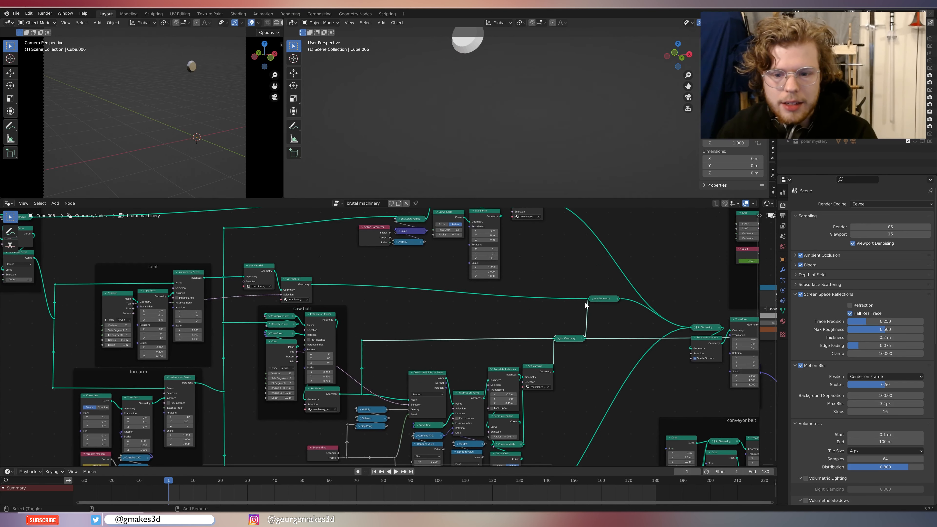
alt+shift+click(602, 300)
scroll(536, 118, down, 2)
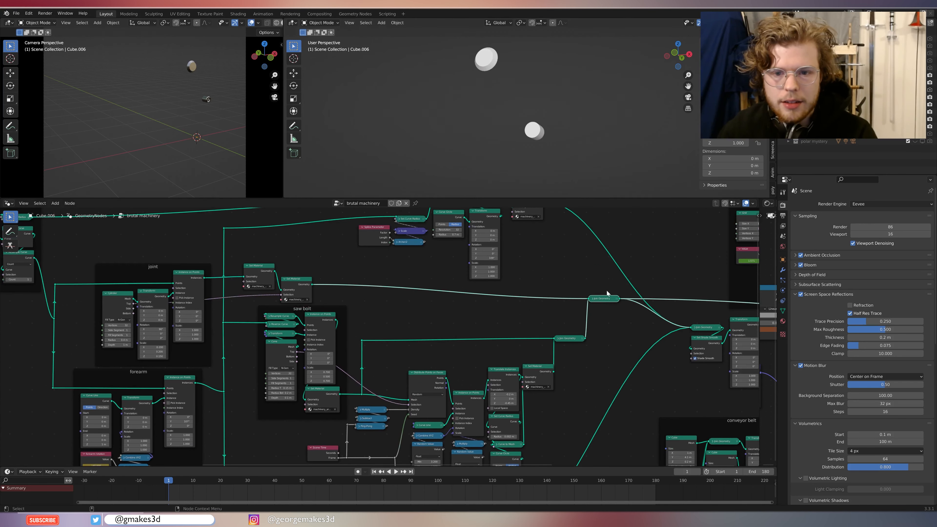
ctrl+shift+click(699, 328)
scroll(548, 121, up, 4)
middle_drag(525, 147, 499, 177)
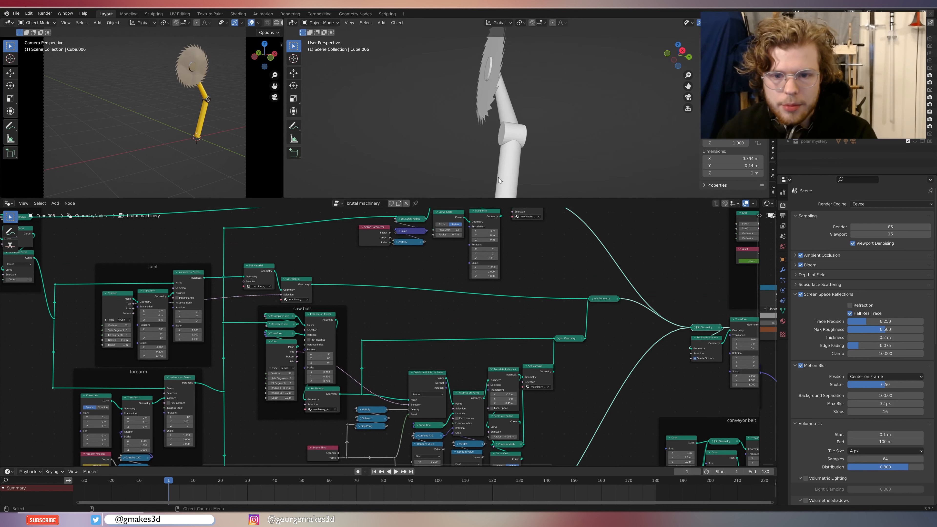
Trace the node tree from the joint and forearm frames down to the saw blade frame.
scroll(497, 425, down, 6)
middle_drag(497, 427, 637, 358)
scroll(453, 337, up, 10)
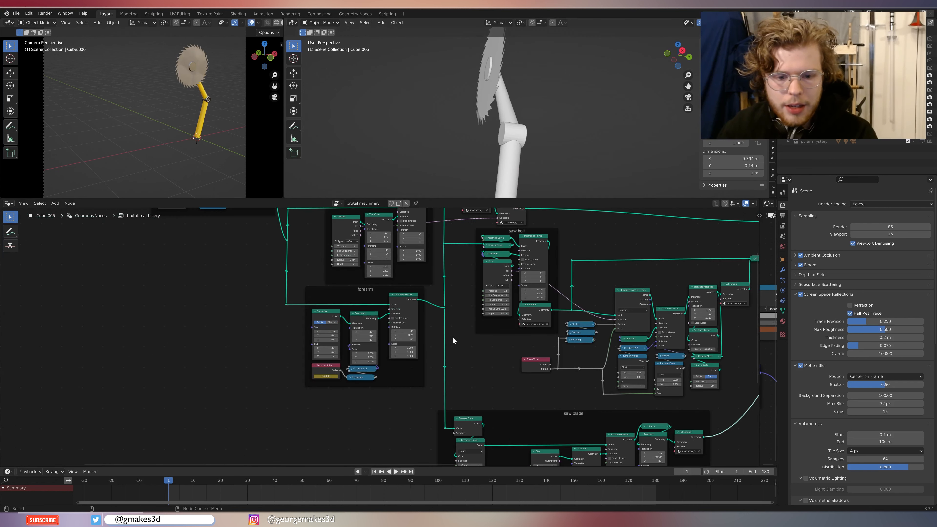
middle_drag(480, 286, 471, 369)
middle_drag(451, 279, 437, 359)
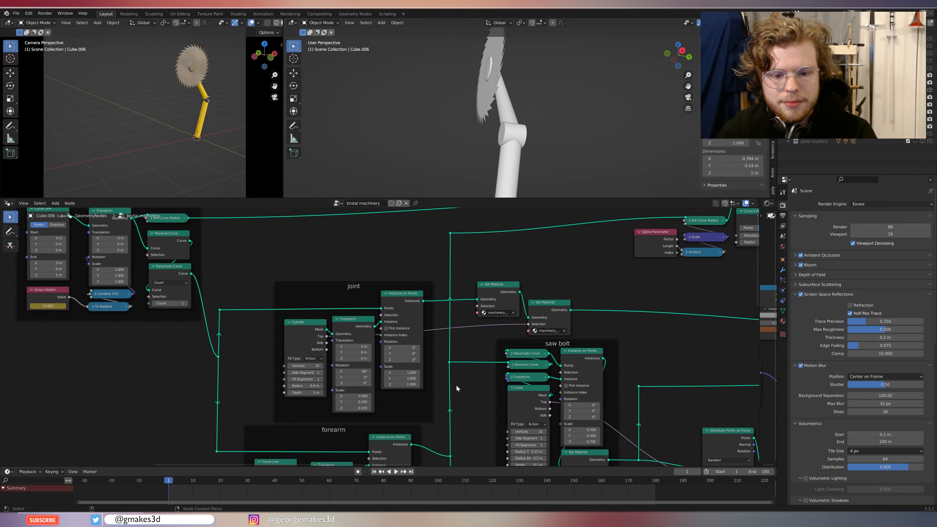
scroll(476, 413, down, 6)
middle_drag(498, 441, 488, 269)
scroll(503, 302, up, 2)
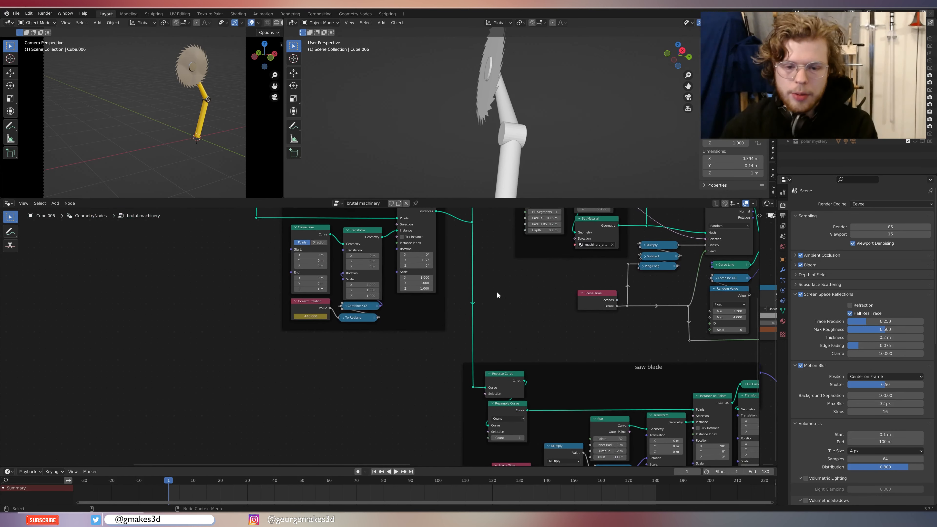
scroll(451, 327, down, 1)
middle_drag(485, 309, 418, 255)
scroll(432, 337, up, 2)
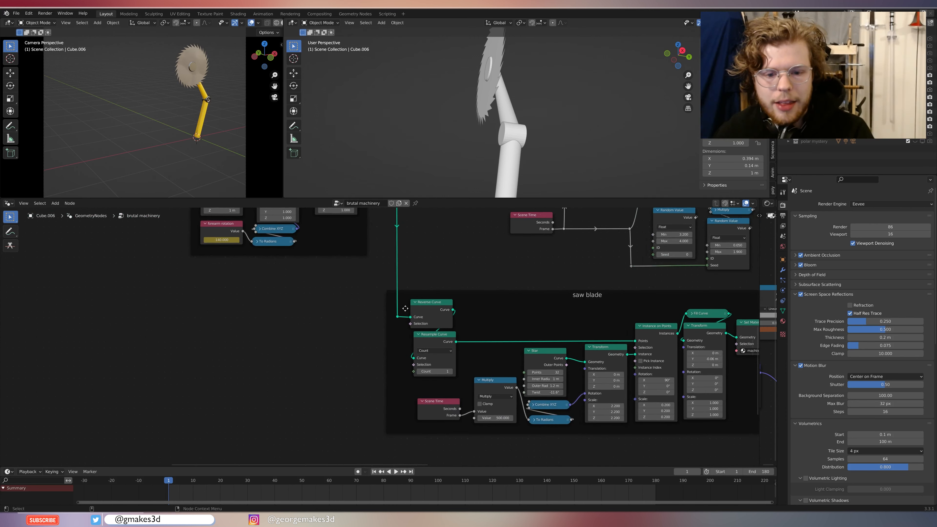
Review the Reverse Curve and Resample Curve nodes and the layout of the saw blade frame.
click(420, 313)
click(441, 336)
middle_drag(441, 335, 391, 318)
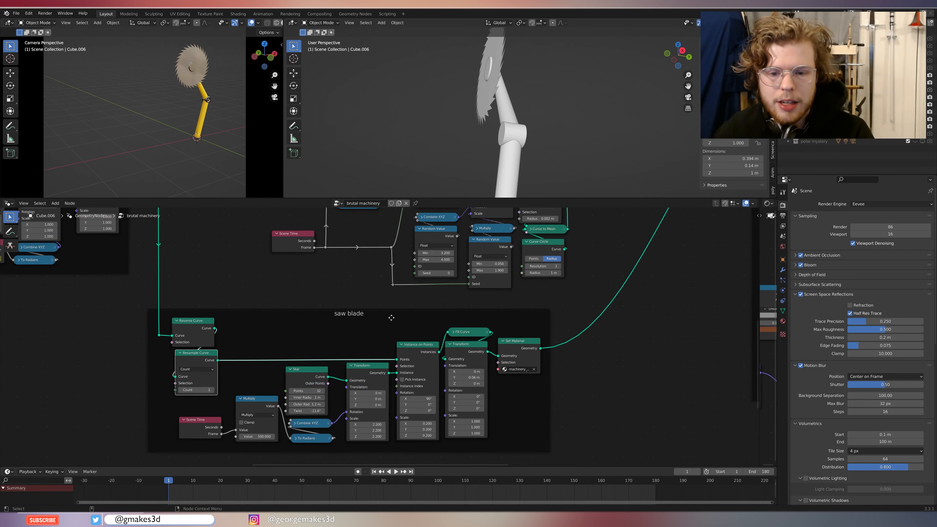
middle_drag(384, 383, 378, 351)
scroll(378, 352, up, 3)
middle_drag(490, 320, 487, 340)
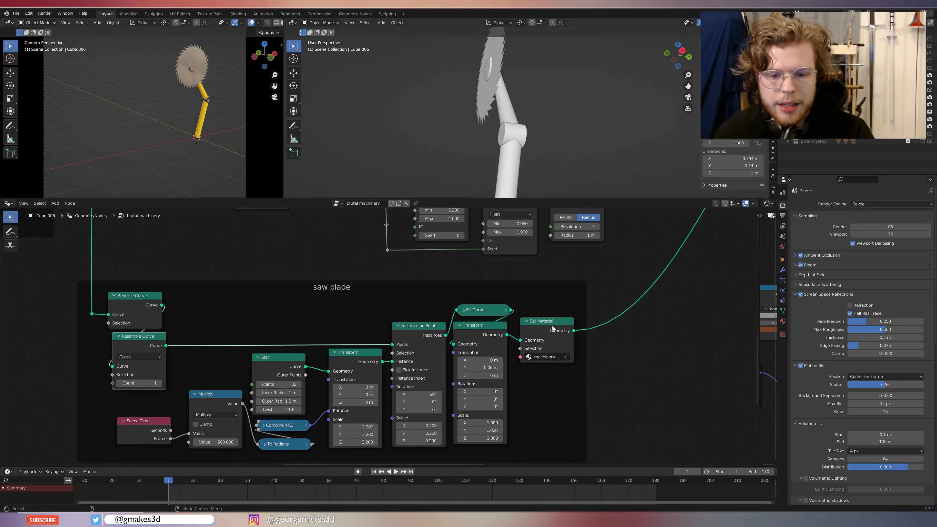
Preview the saw blade's Set Material output and inspect the blade in an enlarged 3D viewport.
alt+shift+click(559, 327)
key(KP_1)
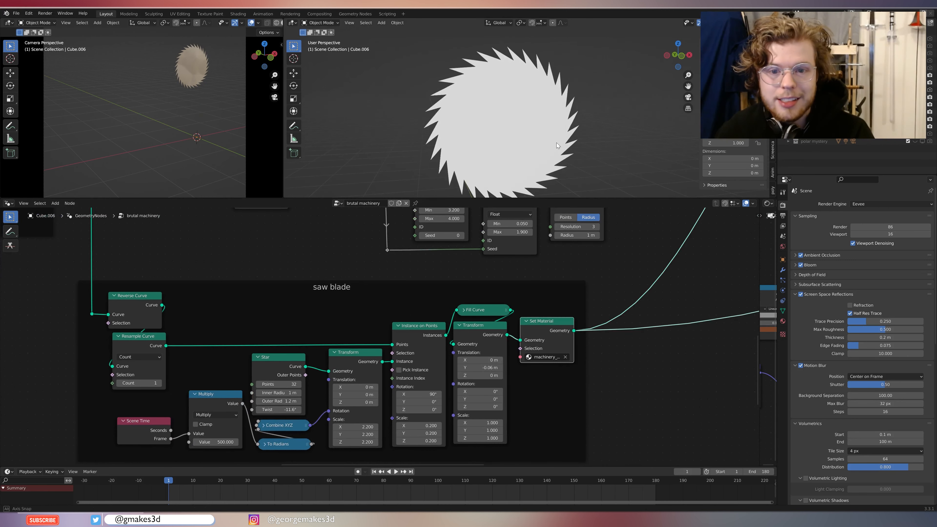
drag(563, 198, 549, 243)
scroll(548, 170, up, 4)
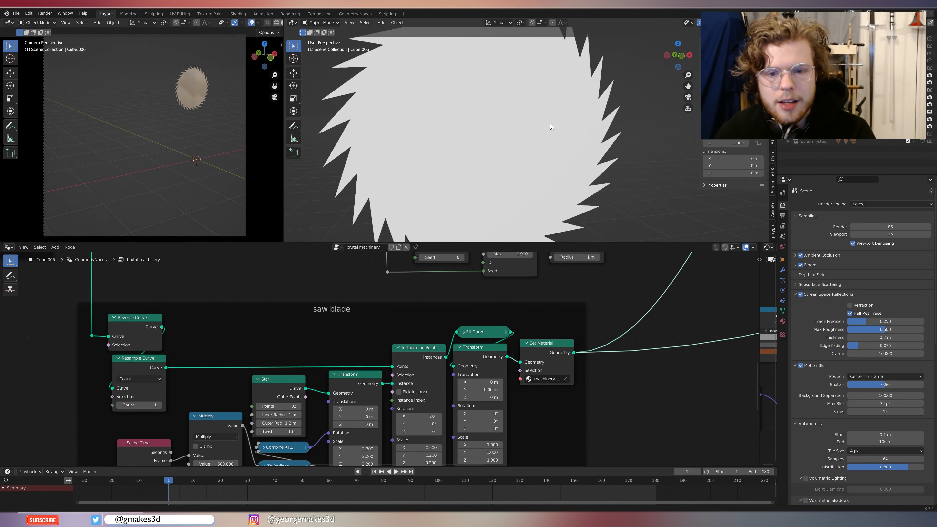
scroll(556, 109, down, 3)
middle_drag(556, 109, 576, 120)
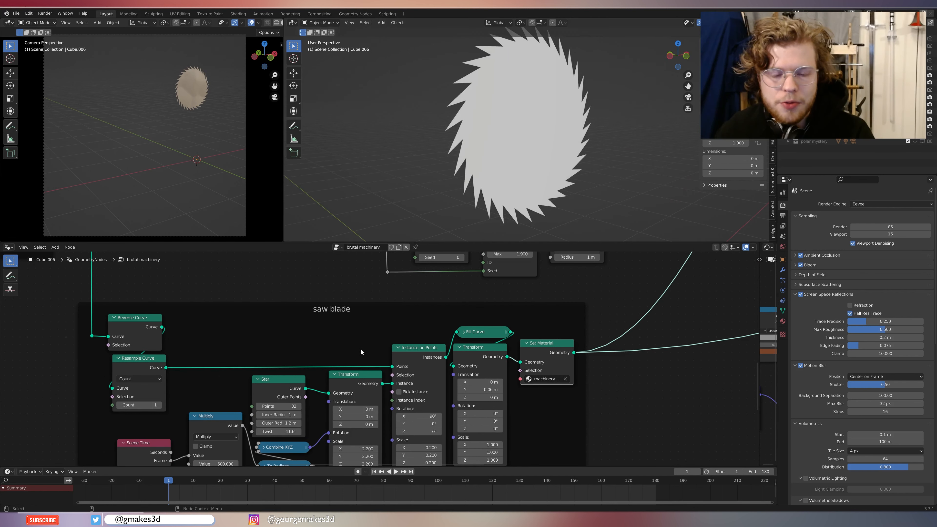
Preview the Star node's curve from the saw blade frame and view it from above in the viewport.
middle_drag(317, 380, 506, 316)
scroll(424, 357, up, 2)
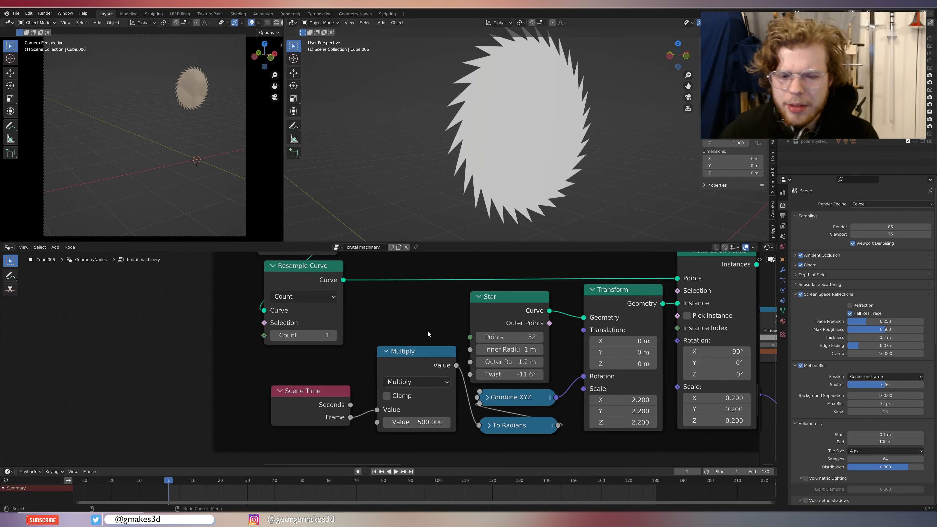
ctrl+shift+click(498, 319)
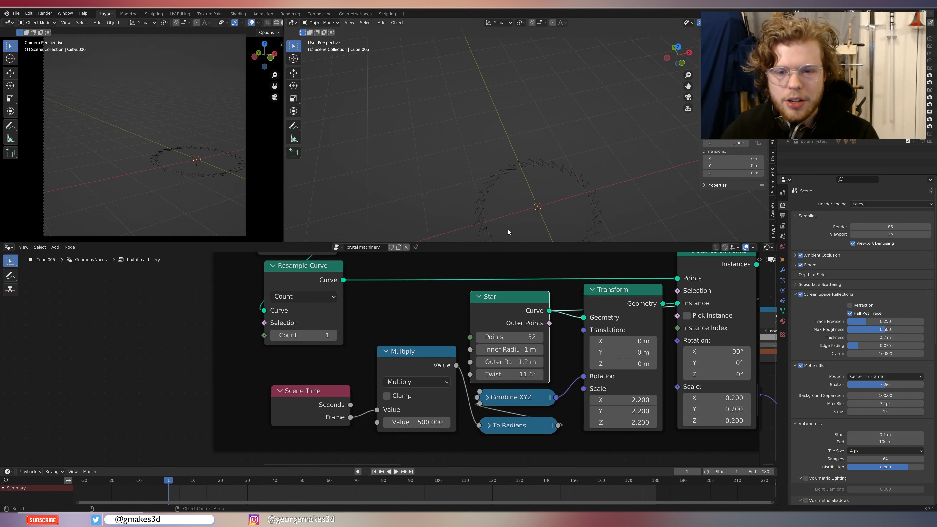
middle_drag(529, 124, 515, 174)
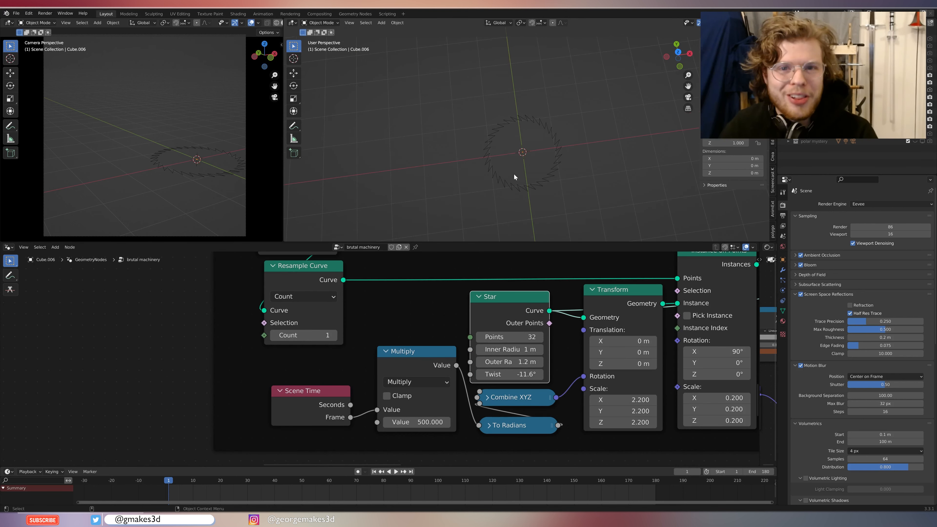
scroll(515, 175, up, 2)
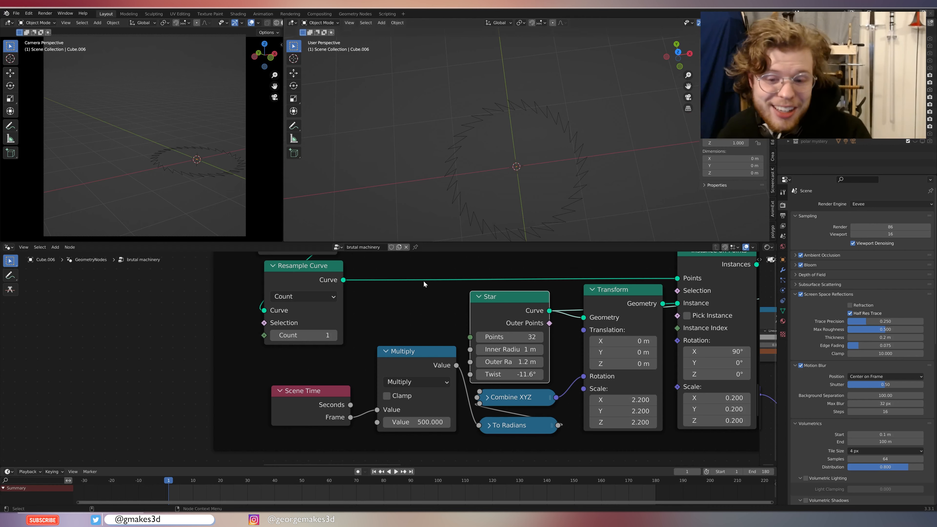
Try different Twist and Points values on the Star node, cancelling each change.
scroll(554, 327, up, 4)
middle_drag(566, 311, 483, 291)
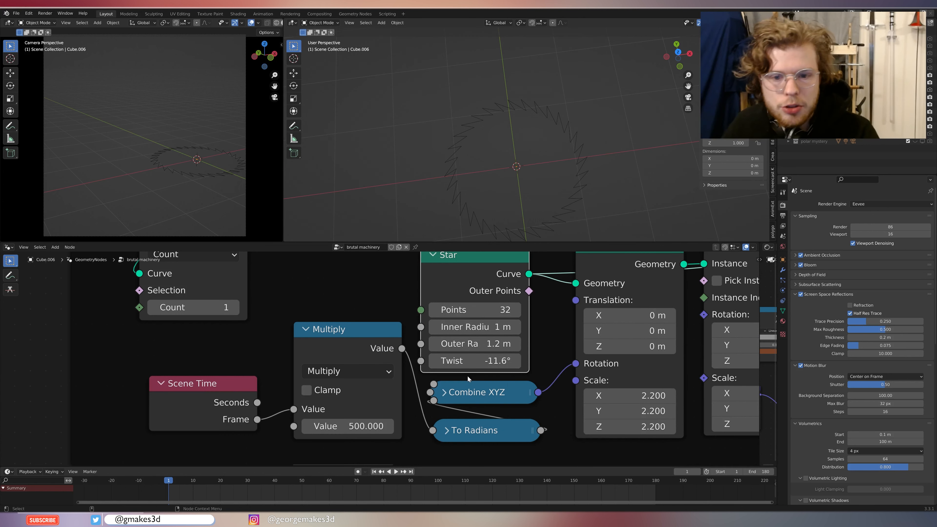
drag(493, 344, 504, 360)
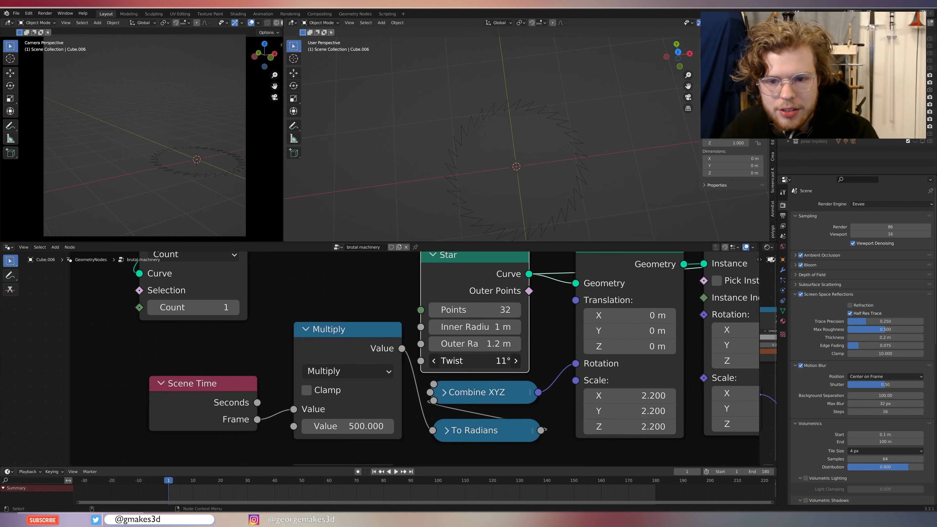
key(Escape)
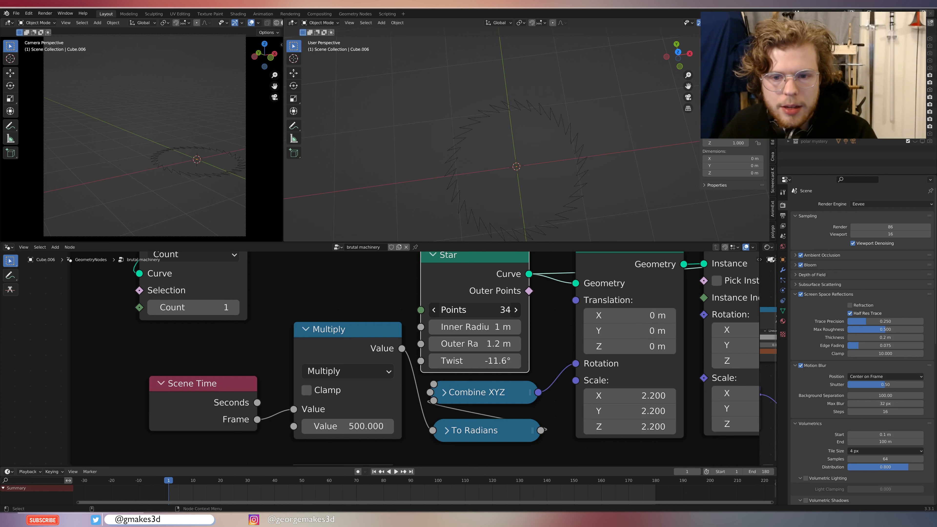
mouse_move(476, 310)
mouse_down()
mouse_move(501, 310)
mouse_move(491, 309)
mouse_up()
key(Escape)
scroll(512, 330, down, 3)
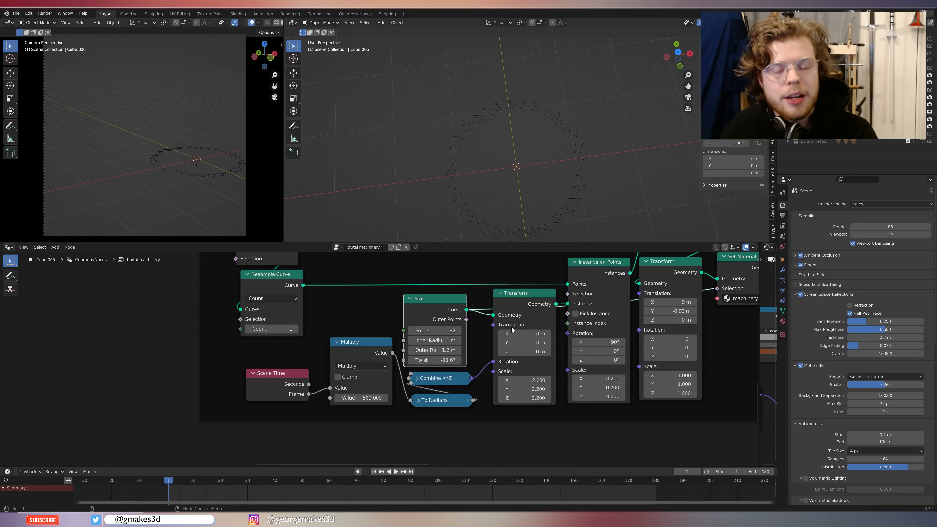
Review the Multiply node beside Scene Time in the saw blade frame and play the animation briefly.
scroll(471, 390, up, 1)
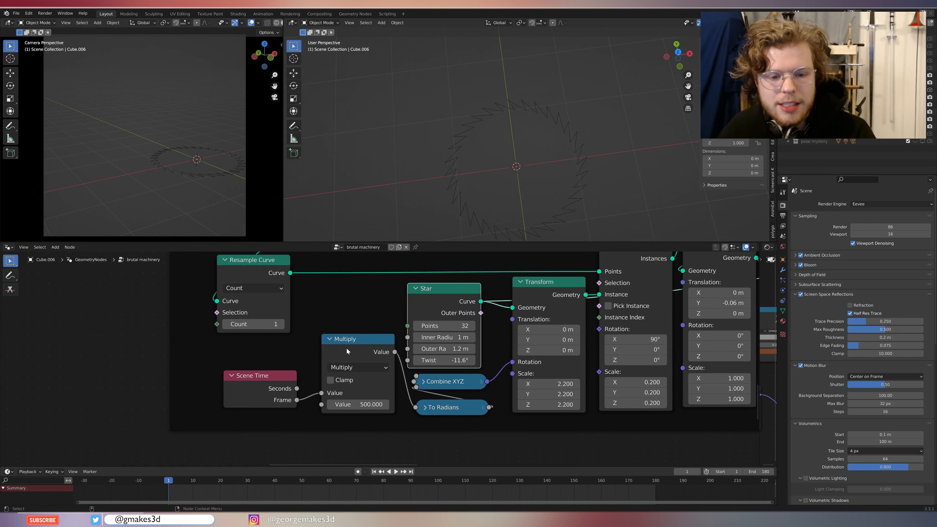
drag(347, 349, 332, 348)
key(space)
key(space)
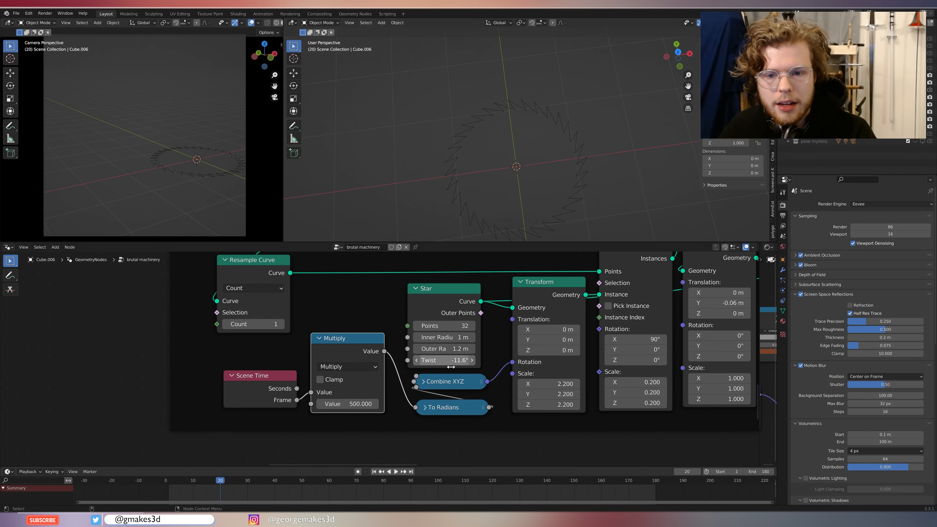
middle_drag(350, 403, 314, 404)
scroll(314, 344, down, 2)
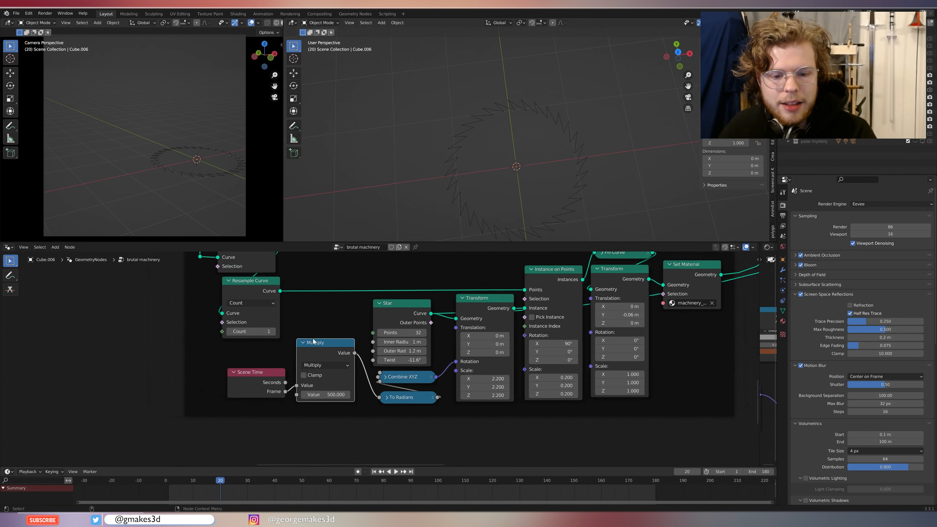
middle_drag(490, 325, 452, 331)
scroll(452, 330, up, 1)
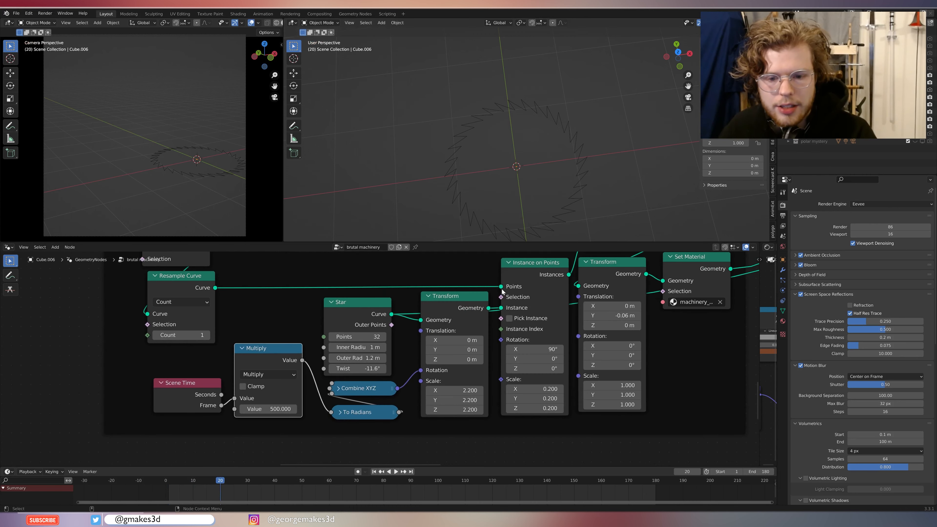
Preview the Transform node following the Star node and play the animation to check the blade's rotation.
click(463, 301)
key(space)
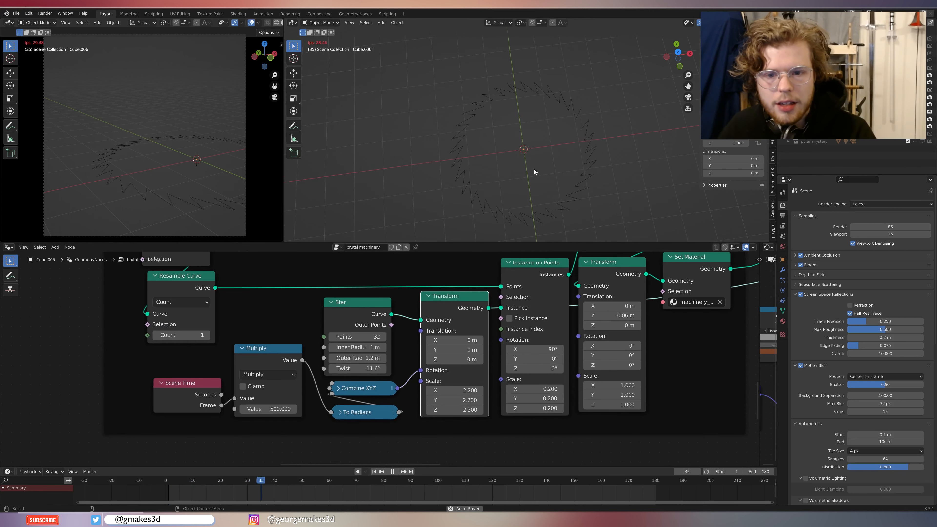
key(space)
Review the Scene Time node driving the blade and follow the chain to Fill Curve and Set Material.
scroll(353, 368, up, 2)
click(118, 391)
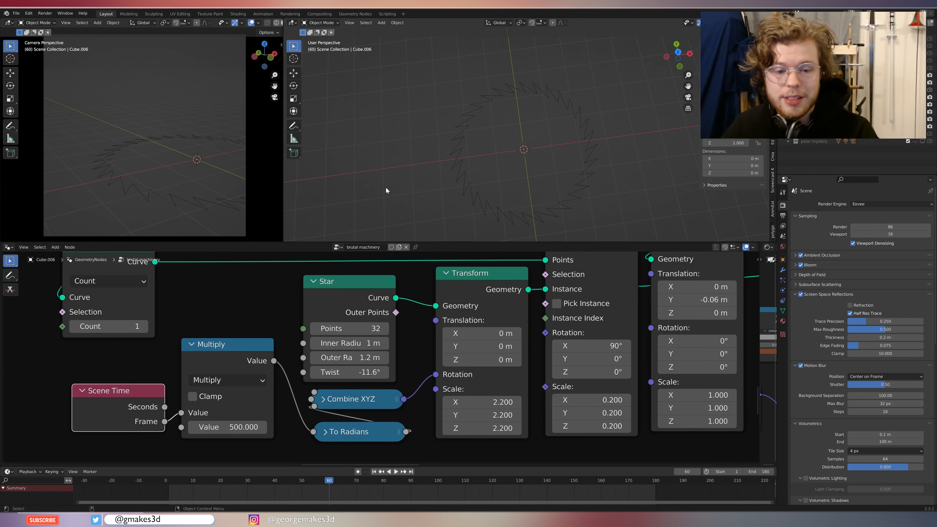
scroll(464, 337, down, 2)
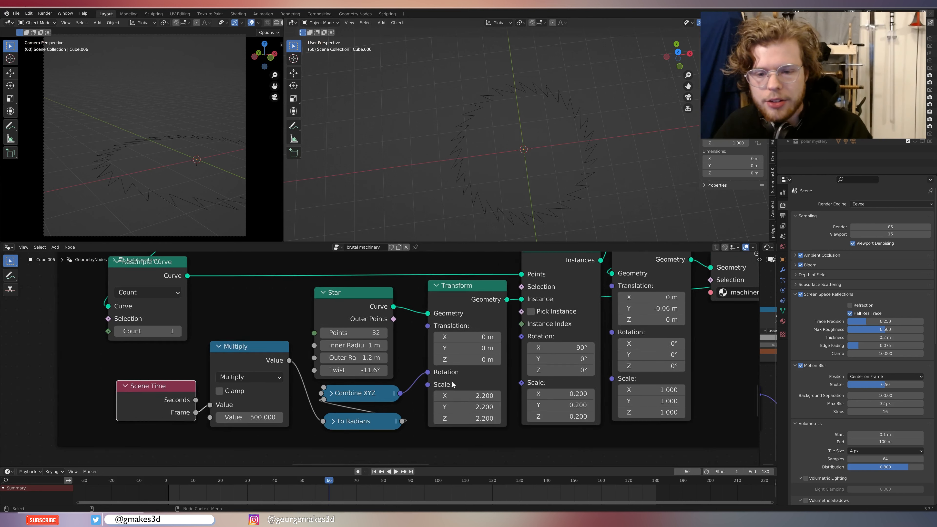
middle_drag(465, 337, 326, 381)
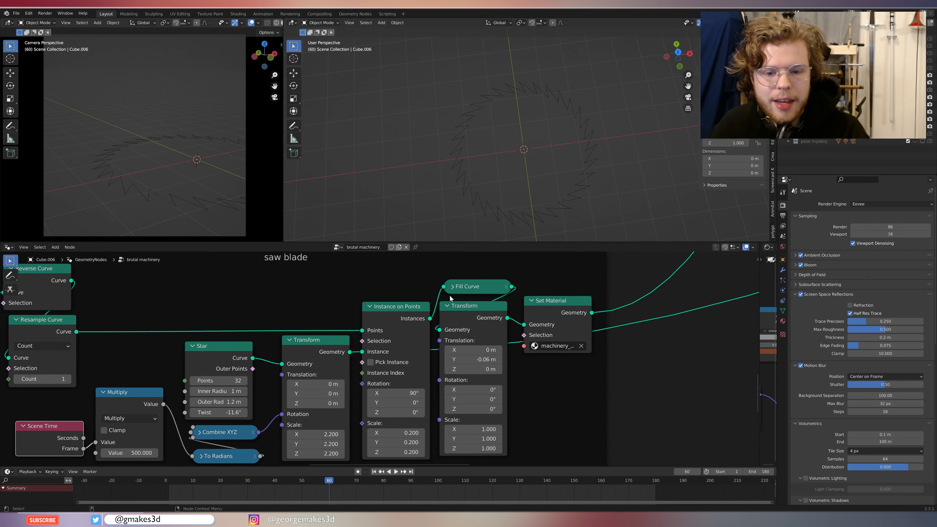
Preview the Fill Curve node and the saw blade's Set Material node, inspecting the filled blade from several angles.
ctrl+shift+click(481, 290)
middle_drag(523, 144, 589, 44)
scroll(516, 88, up, 8)
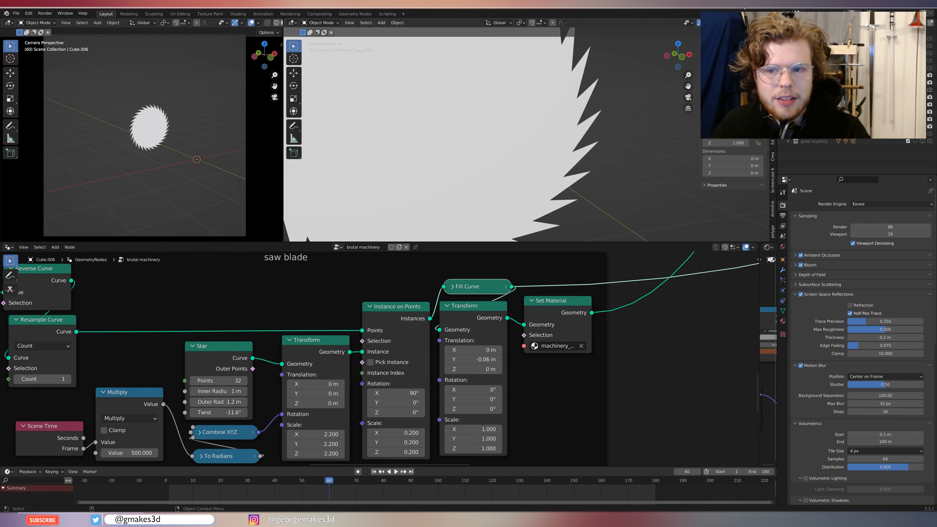
scroll(552, 130, down, 8)
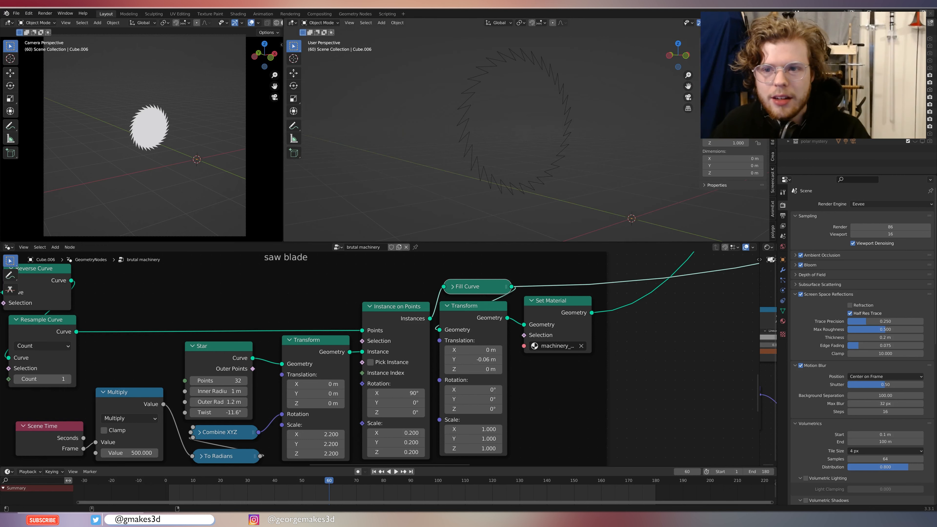
middle_drag(565, 308, 547, 305)
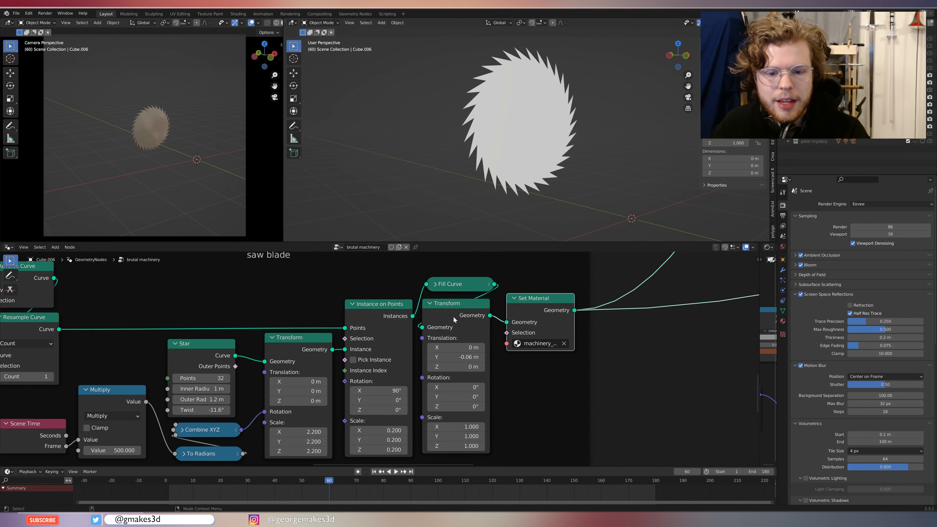
mouse_move(535, 222)
middle_down()
mouse_move(578, 122)
mouse_move(529, 207)
middle_up()
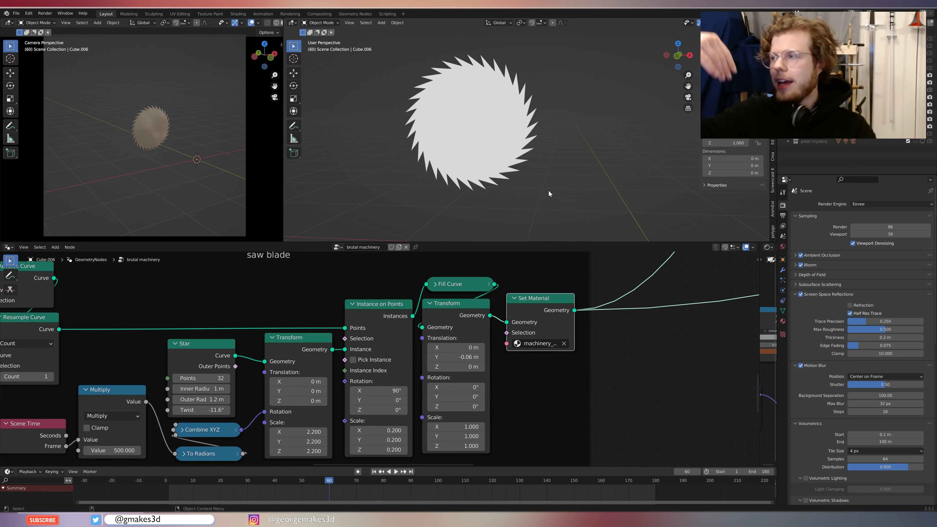
Trace the node tree from the saw blade frame back past the forearm and joint frames to the bicep frame.
scroll(593, 405, down, 5)
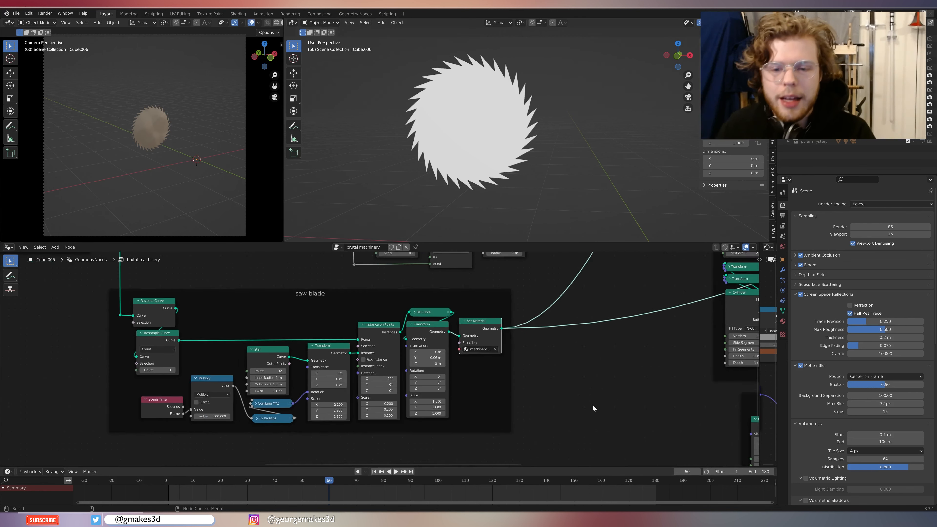
scroll(525, 391, up, 6)
middle_drag(330, 330, 479, 408)
middle_drag(343, 348, 464, 402)
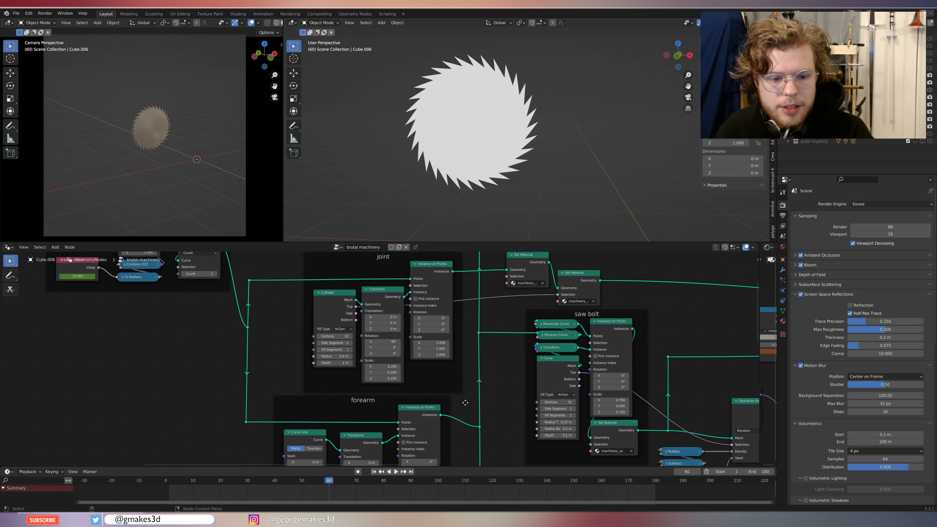
scroll(465, 402, up, 5)
middle_drag(406, 371, 513, 452)
middle_drag(457, 349, 523, 391)
scroll(351, 342, down, 2)
middle_drag(349, 342, 492, 423)
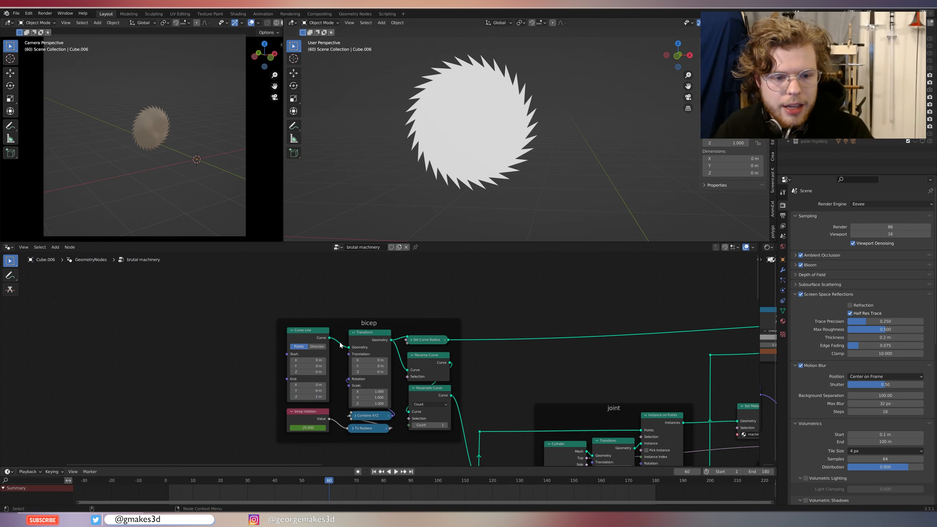
Preview the Cylinder node in the joint frame.
middle_drag(515, 393, 358, 314)
scroll(378, 361, up, 2)
middle_drag(377, 361, 383, 301)
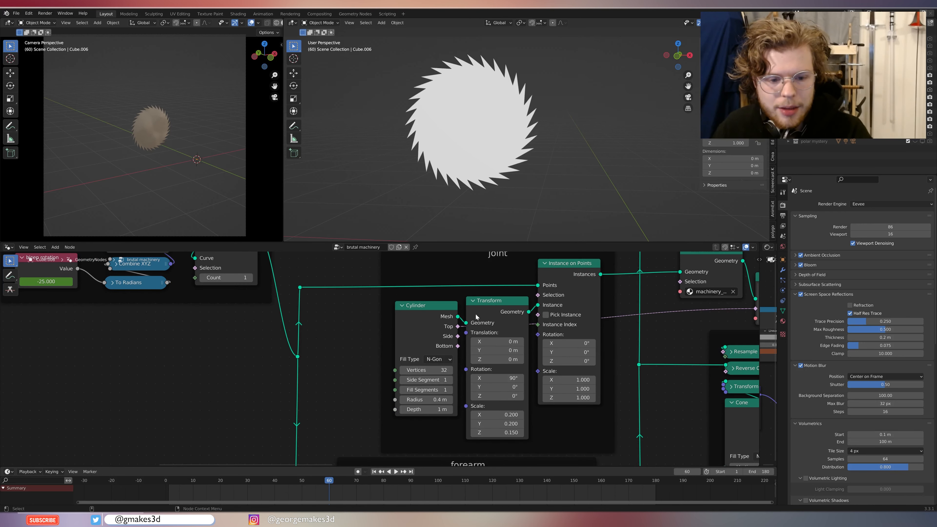
middle_drag(476, 316, 434, 342)
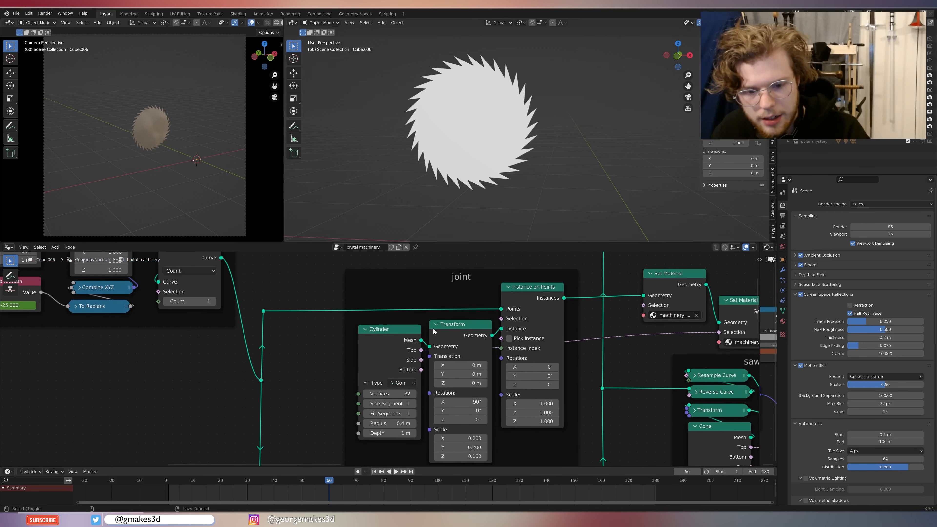
ctrl+shift+click(399, 334)
Preview the two Set Material nodes that follow the joint frame and inspect the joint cylinder.
scroll(376, 350, down, 4)
middle_drag(535, 322, 435, 318)
scroll(433, 320, up, 3)
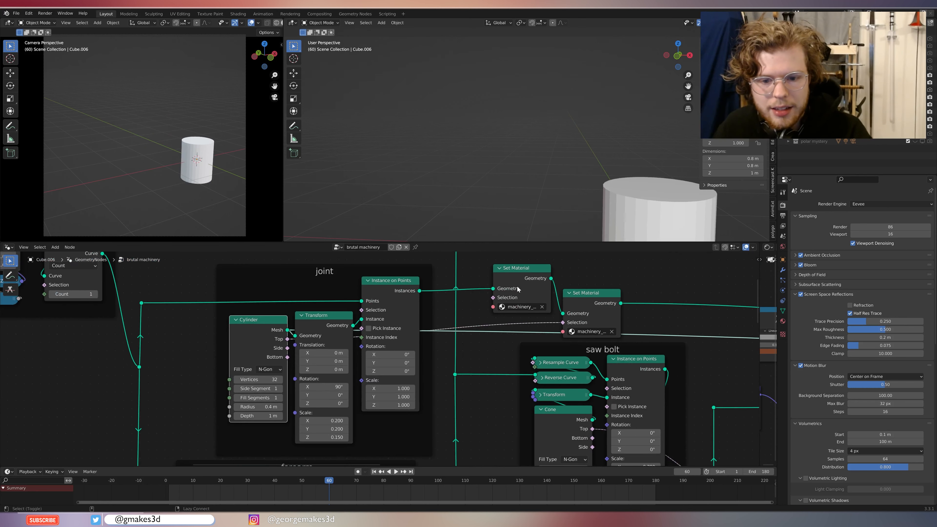
ctrl+shift+click(518, 289)
scroll(568, 133, down, 3)
middle_drag(569, 133, 517, 156)
scroll(576, 148, up, 5)
ctrl+shift+click(591, 294)
Review the forearm frame's nodes and select the frame.
scroll(624, 319, down, 5)
middle_drag(698, 339, 515, 305)
scroll(552, 312, up, 3)
scroll(443, 371, down, 5)
scroll(398, 384, down, 5)
middle_drag(395, 387, 446, 365)
scroll(391, 422, up, 6)
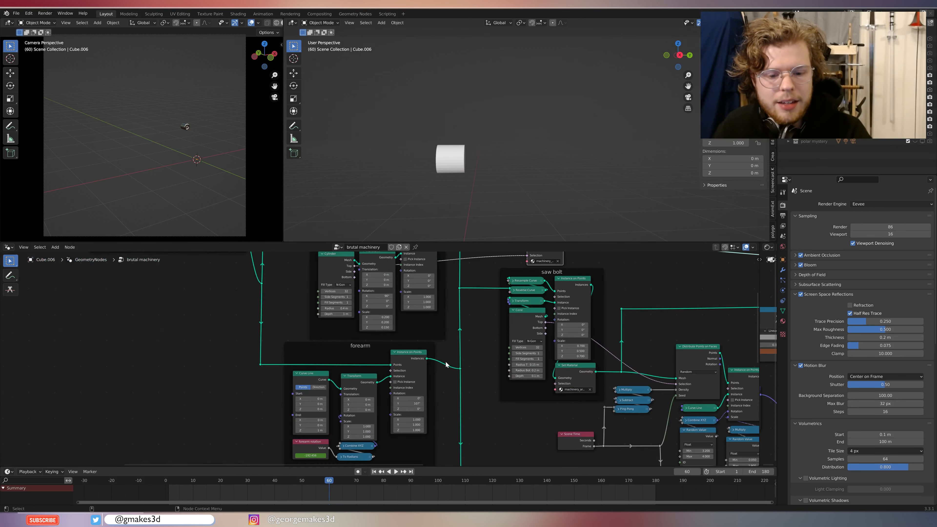
scroll(380, 357, up, 2)
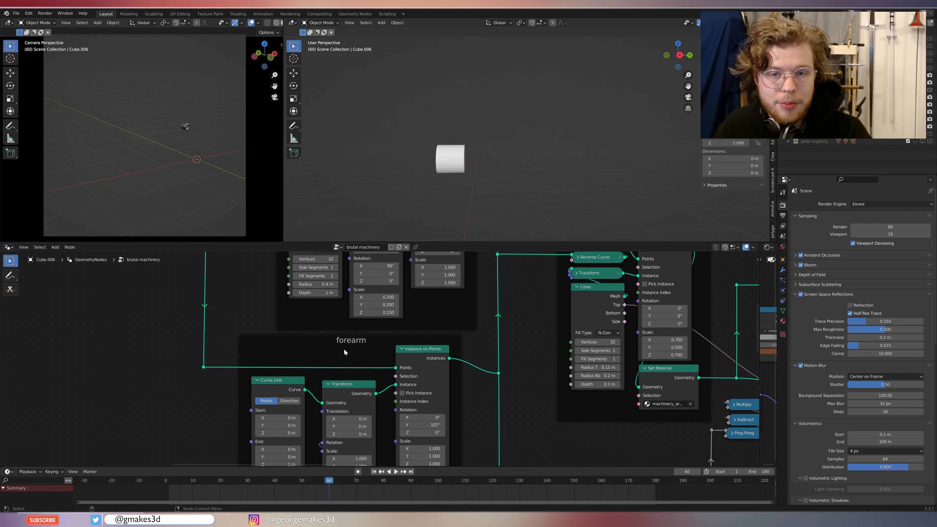
drag(342, 338, 359, 341)
scroll(502, 320, down, 1)
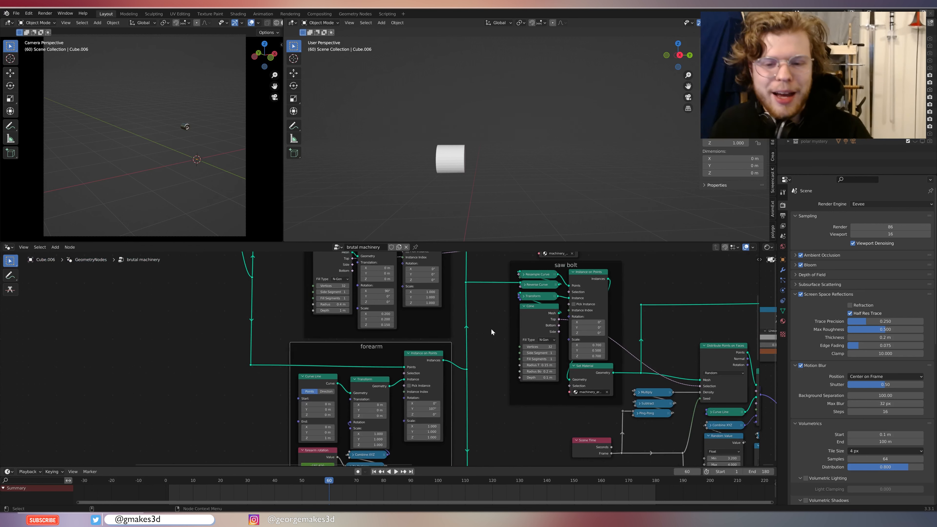
Review the saw bolt frame and preview its Set Material node.
scroll(492, 328, up, 1)
middle_drag(512, 326, 375, 352)
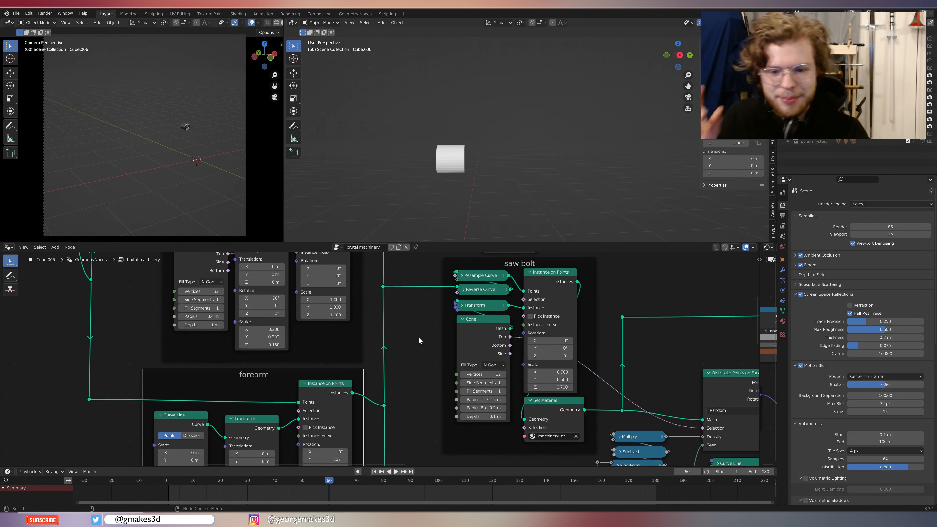
scroll(418, 337, up, 1)
middle_drag(443, 317, 413, 364)
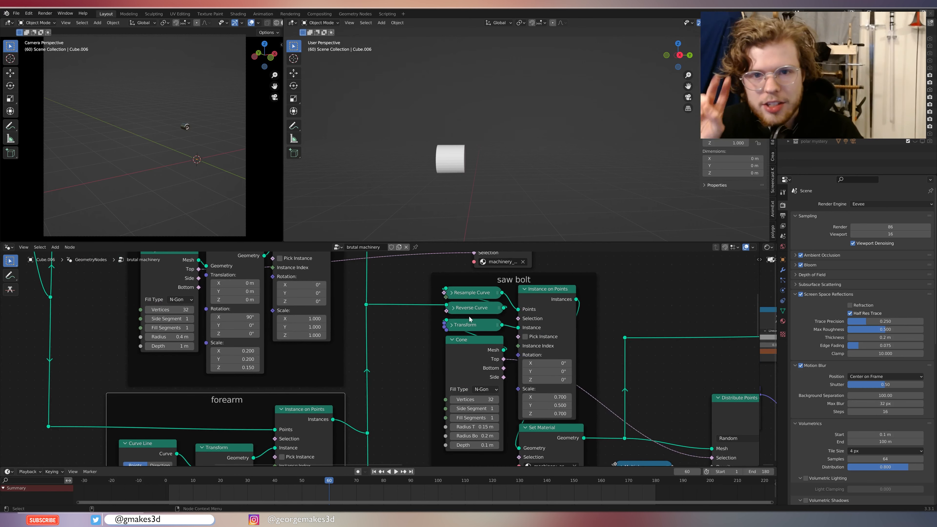
scroll(579, 361, down, 1)
alt+shift+click(528, 424)
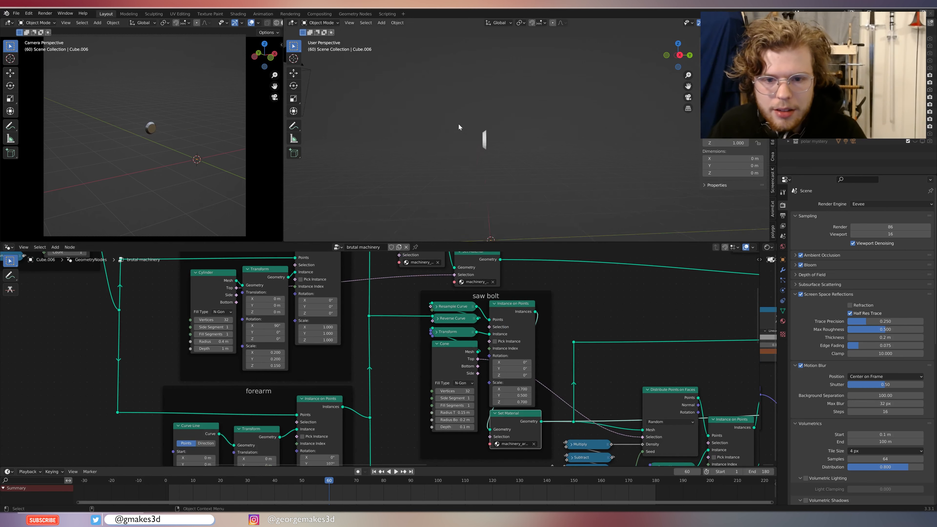
middle_drag(458, 124, 463, 133)
Preview the Join Geometry node before Set Shade Smooth and inspect the bolt in the middle of the saw blade.
scroll(464, 135, down, 2)
scroll(573, 398, down, 3)
middle_drag(573, 398, 373, 327)
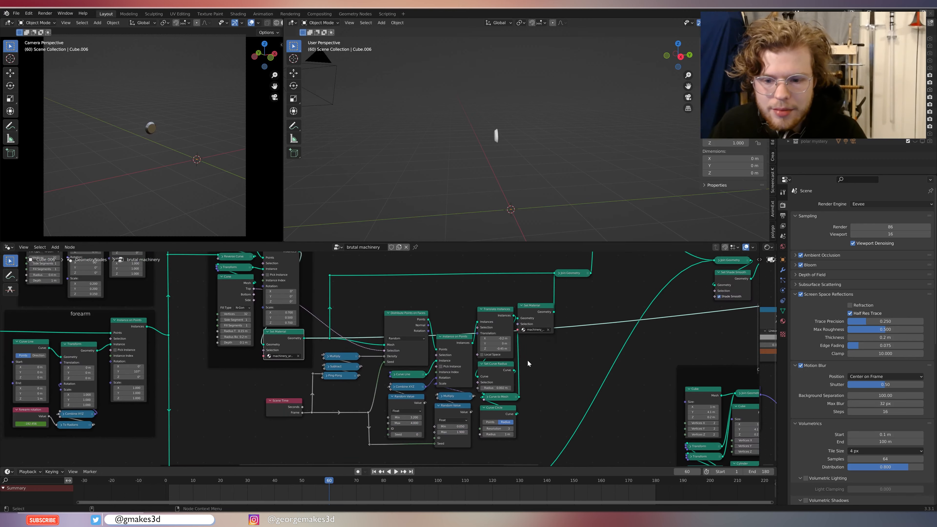
middle_drag(529, 363, 610, 339)
middle_drag(589, 387, 365, 436)
middle_drag(408, 352, 437, 351)
alt+shift+click(614, 288)
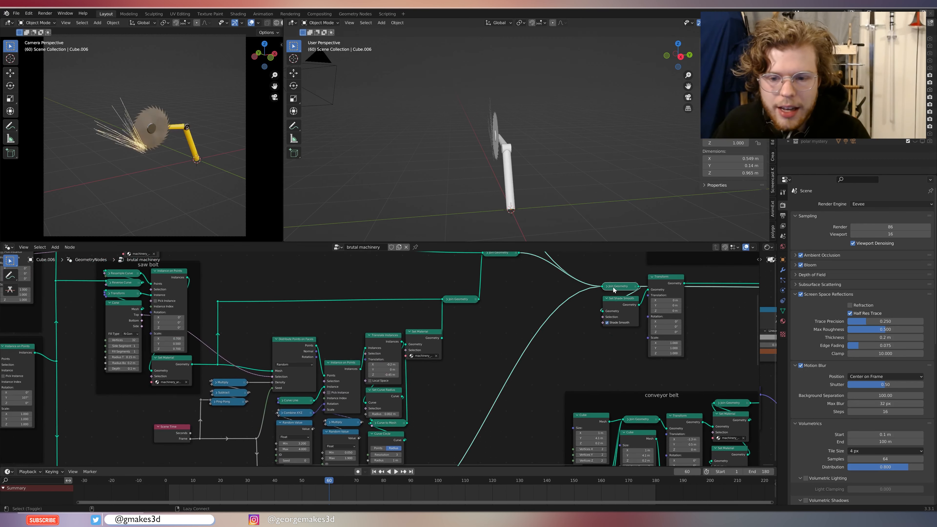
middle_drag(482, 157, 554, 150)
scroll(524, 159, up, 6)
shift+middle_drag(498, 172, 608, 151)
Preview the Cone and Instance on Points nodes in the saw bolt frame and inspect the bolt.
middle_drag(185, 406, 376, 444)
scroll(376, 443, up, 7)
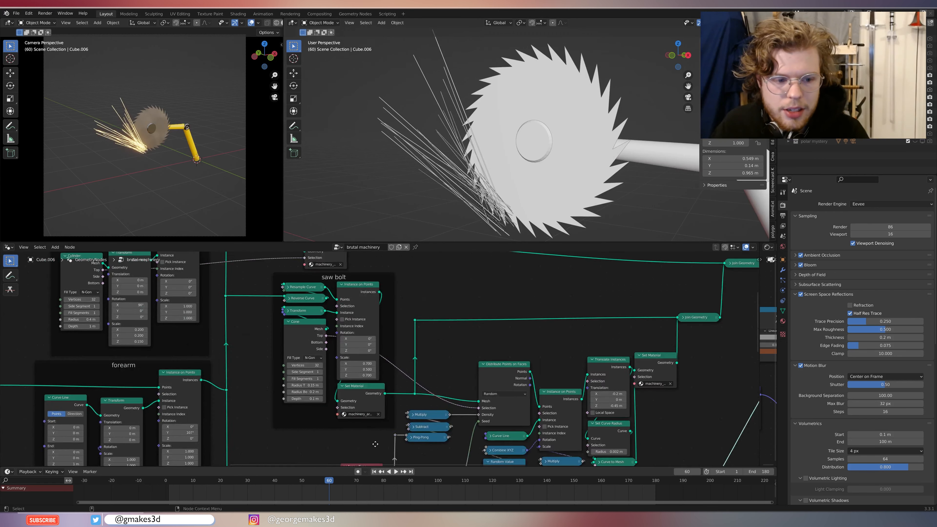
middle_drag(311, 314, 401, 356)
middle_drag(378, 278, 389, 299)
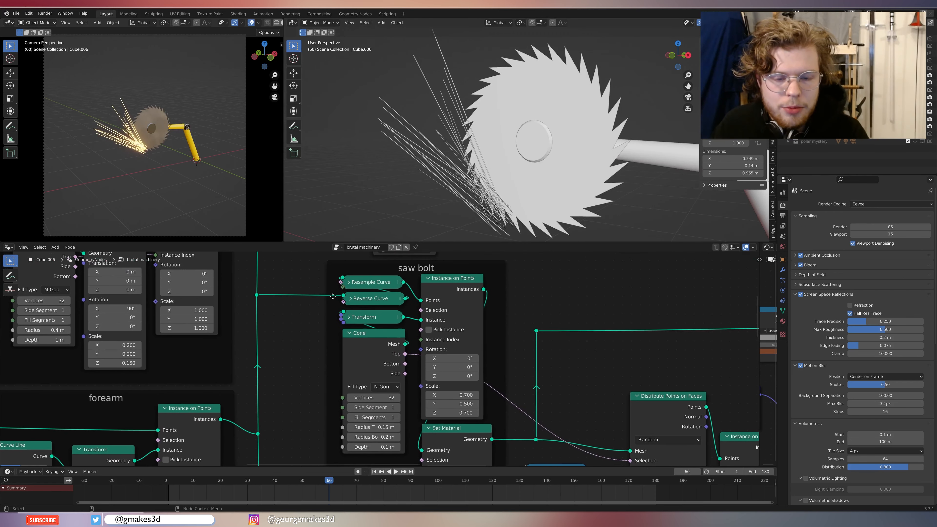
ctrl+shift+click(382, 339)
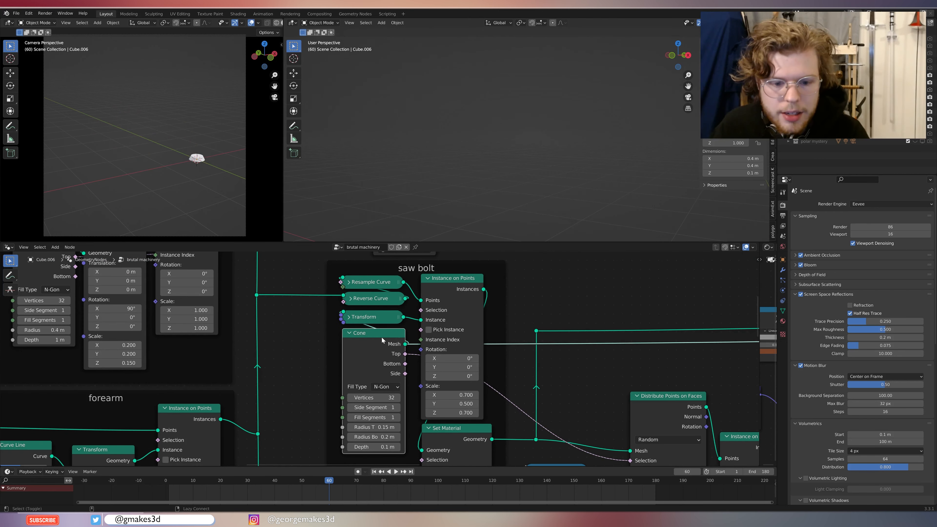
ctrl+shift+click(455, 299)
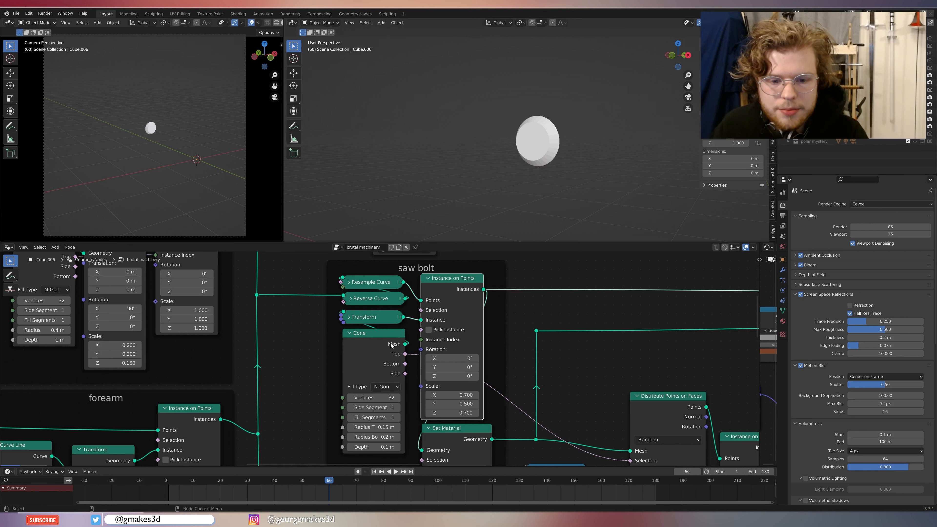
middle_drag(542, 101, 587, 109)
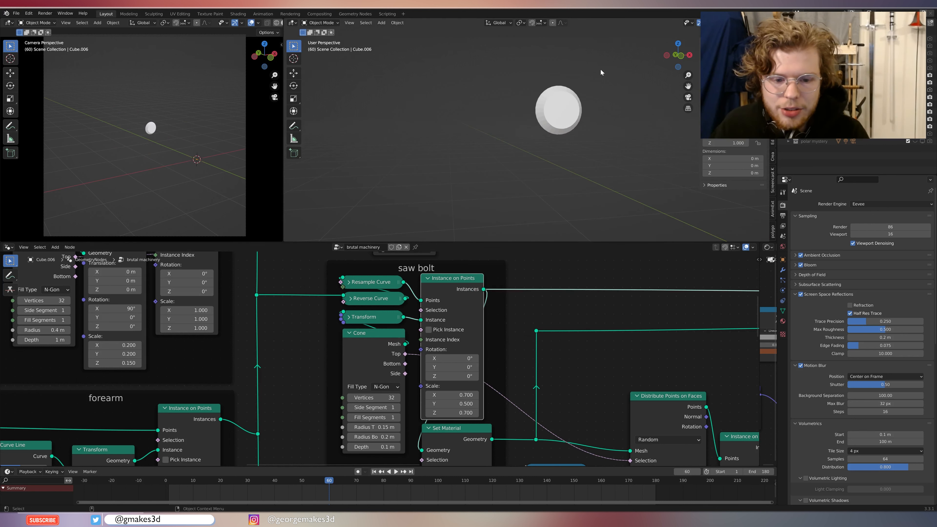
middle_drag(601, 69, 587, 85)
Preview the Distribute Points on Faces node that scatters points over the saw bolt's top.
scroll(494, 324, down, 2)
scroll(494, 325, up, 1)
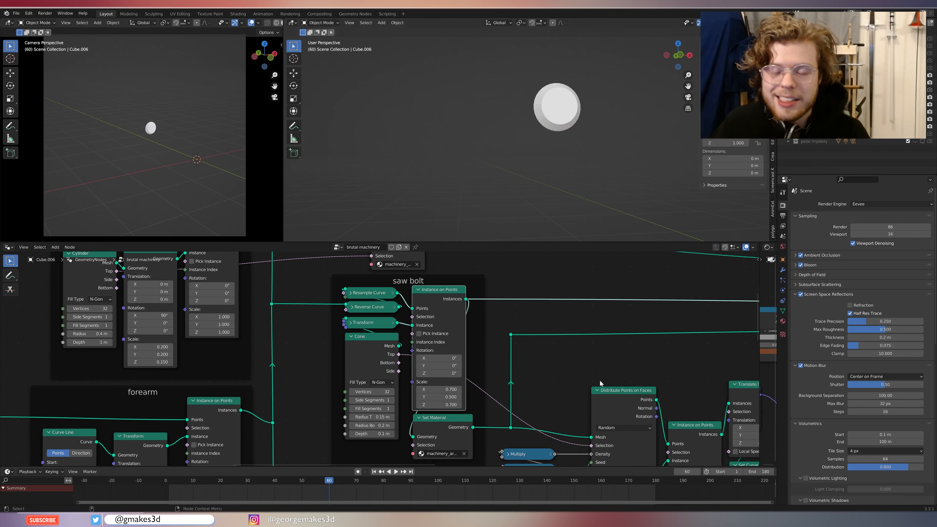
middle_drag(600, 381, 461, 299)
scroll(386, 348, up, 3)
middle_drag(452, 345, 351, 324)
ctrl+shift+click(376, 305)
scroll(508, 173, up, 2)
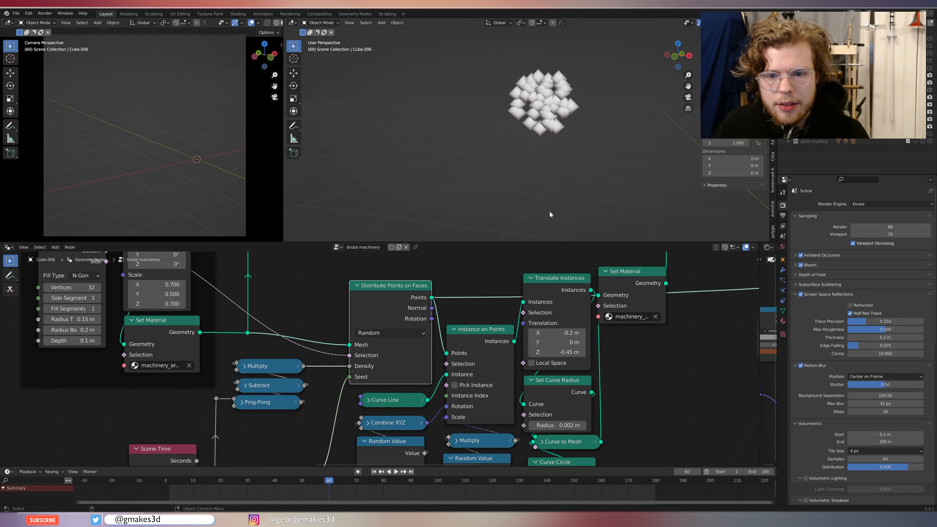
Preview the Set Material node following Translate Instances and inspect the sparks up close.
scroll(379, 326, down, 5)
middle_drag(591, 325, 483, 374)
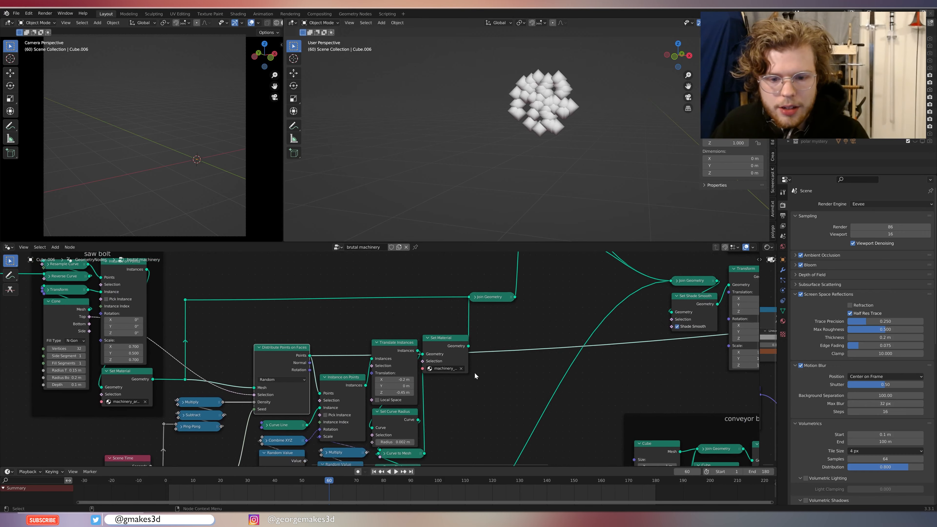
ctrl+shift+click(449, 345)
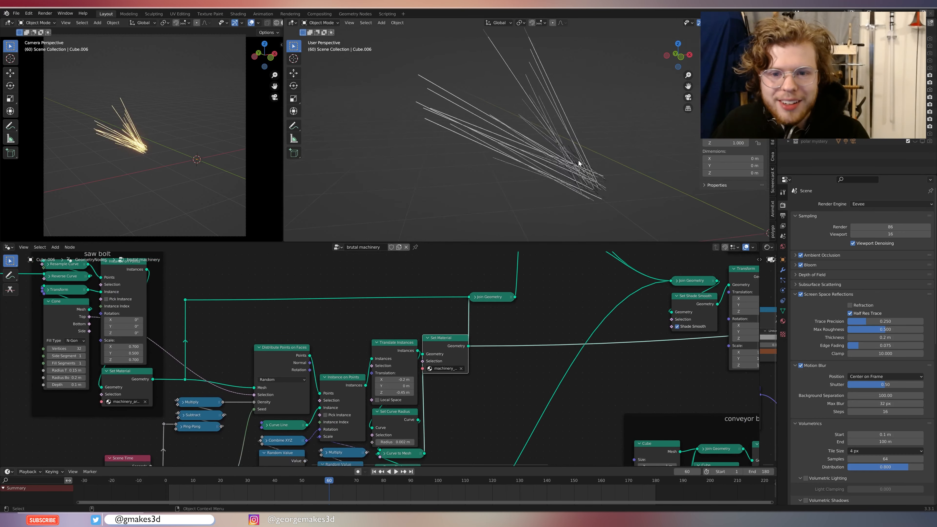
scroll(579, 163, up, 2)
Review the whole node tree and preview the Join Geometry node that combines the arm, blade and sparks.
scroll(489, 347, down, 8)
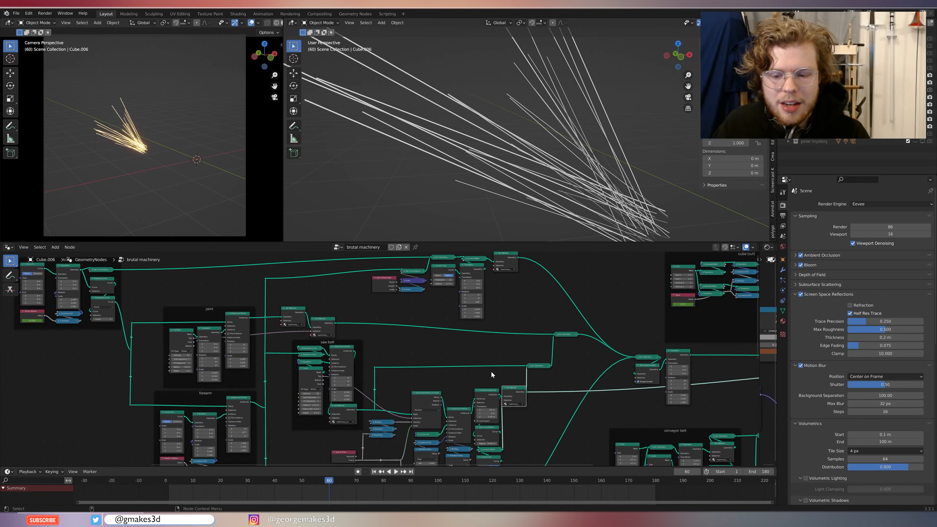
scroll(492, 372, up, 3)
middle_drag(471, 340, 492, 373)
scroll(432, 304, up, 4)
scroll(406, 321, down, 5)
middle_drag(358, 352, 475, 349)
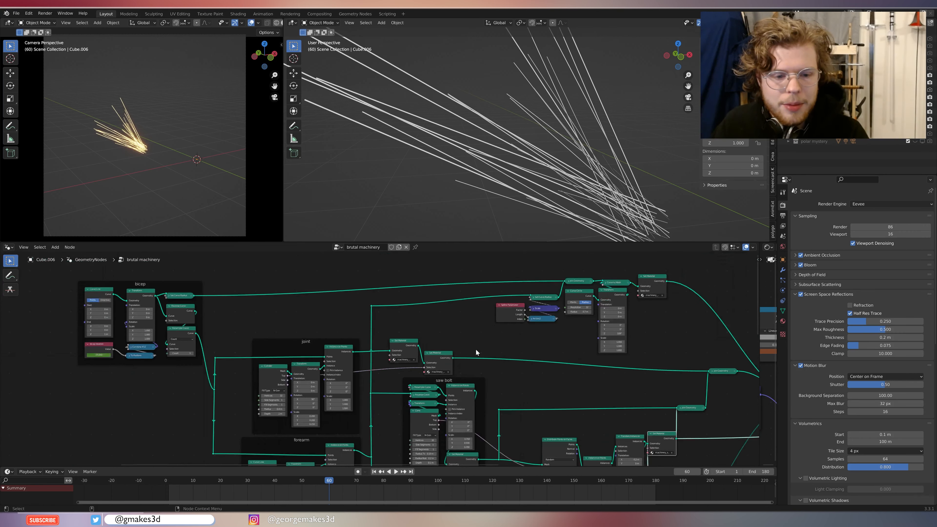
scroll(475, 349, down, 2)
scroll(627, 377, down, 6)
middle_drag(631, 379, 516, 377)
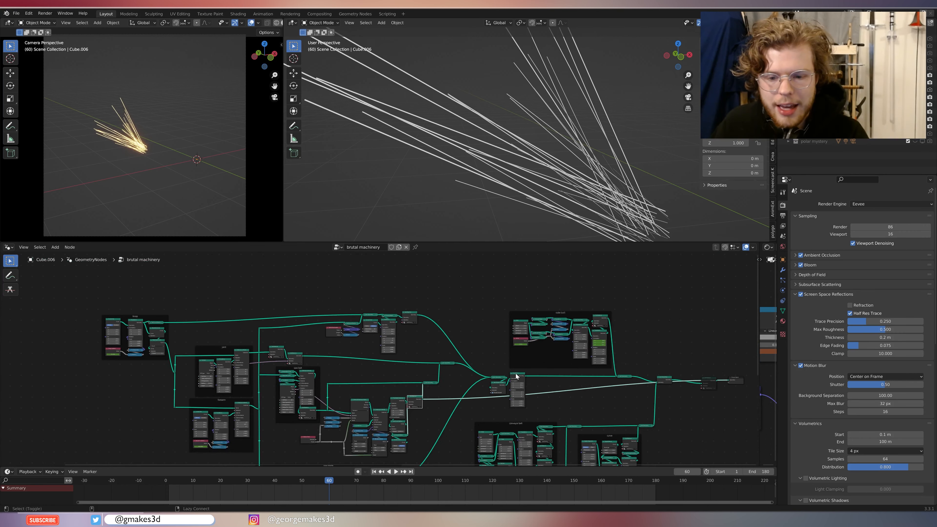
alt+shift+click(502, 378)
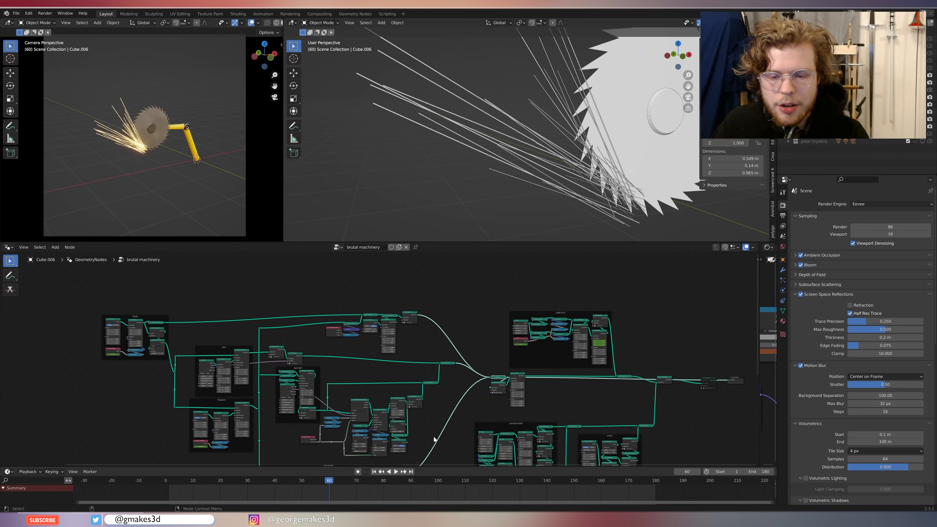
Preview the Set Material node after Curve to Mesh and inspect the bicep and forearm tubes.
scroll(454, 374, up, 2)
middle_drag(454, 374, 458, 346)
scroll(458, 345, up, 2)
ctrl+shift+click(458, 350)
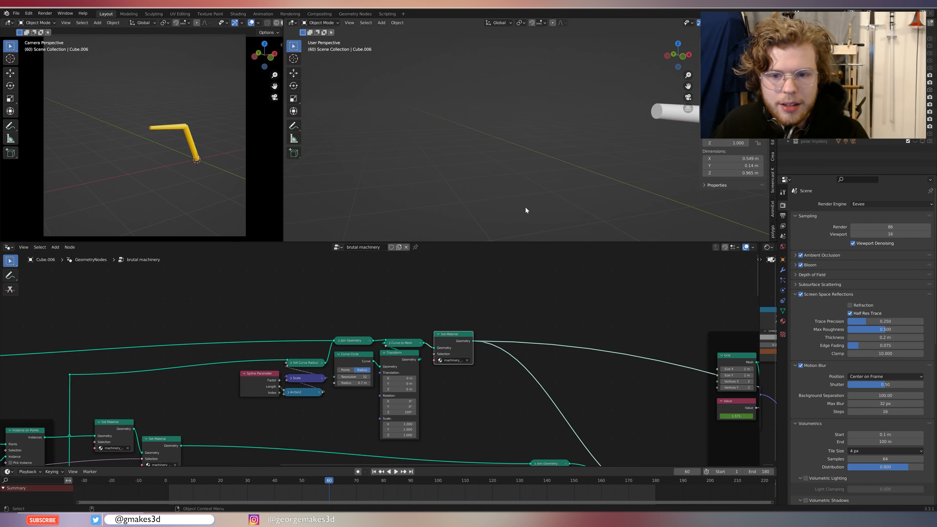
shift+middle_drag(553, 117, 442, 92)
scroll(442, 92, down, 5)
middle_drag(538, 101, 559, 104)
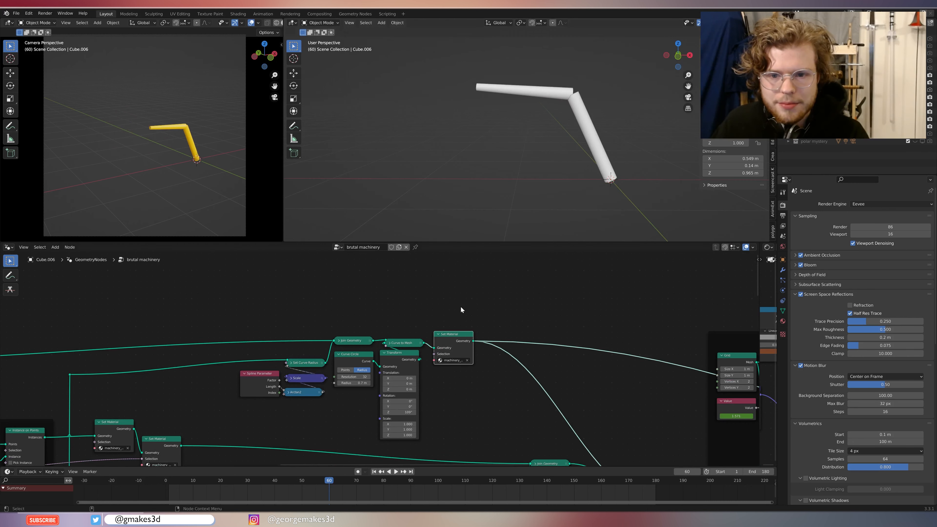
Follow the bicep and forearm curves to the Set Curve Radius, Spline Parameter and Curve to Mesh nodes.
scroll(405, 352, up, 3)
middle_drag(405, 352, 567, 318)
scroll(383, 353, down, 6)
right_click(270, 397)
middle_drag(376, 323, 347, 321)
middle_drag(232, 355, 436, 316)
scroll(436, 316, down, 5)
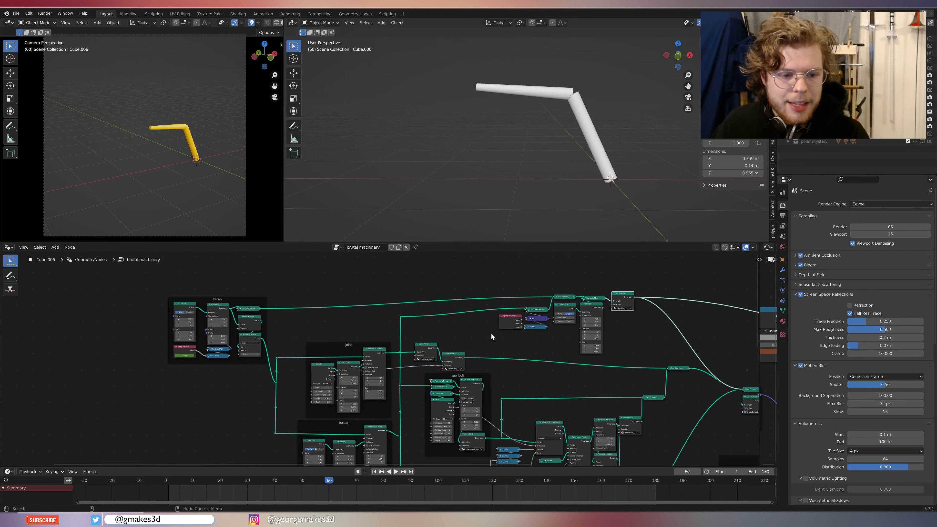
middle_drag(491, 334, 449, 367)
scroll(449, 363, up, 6)
scroll(389, 349, up, 5)
middle_drag(549, 317, 363, 355)
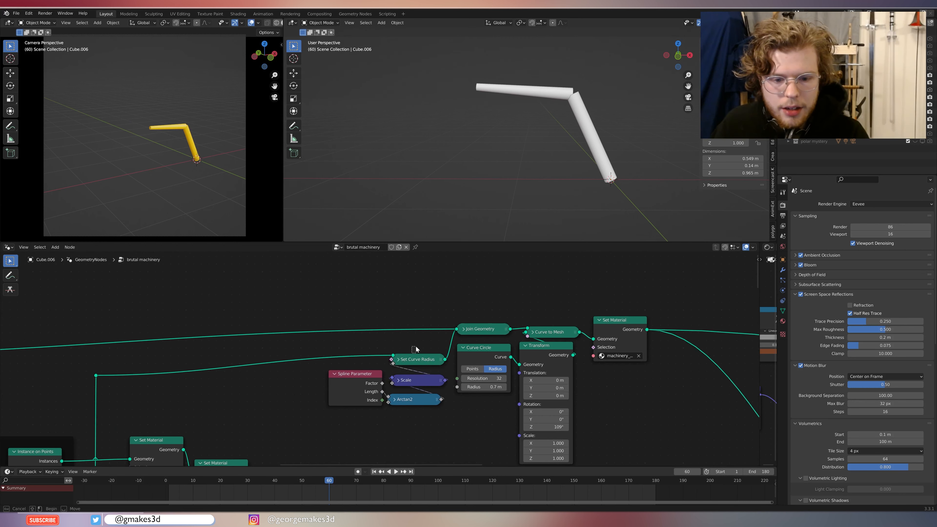
Preview the Curve to Mesh node and inspect the bicep and forearm tubes without their material.
alt+shift+click(551, 333)
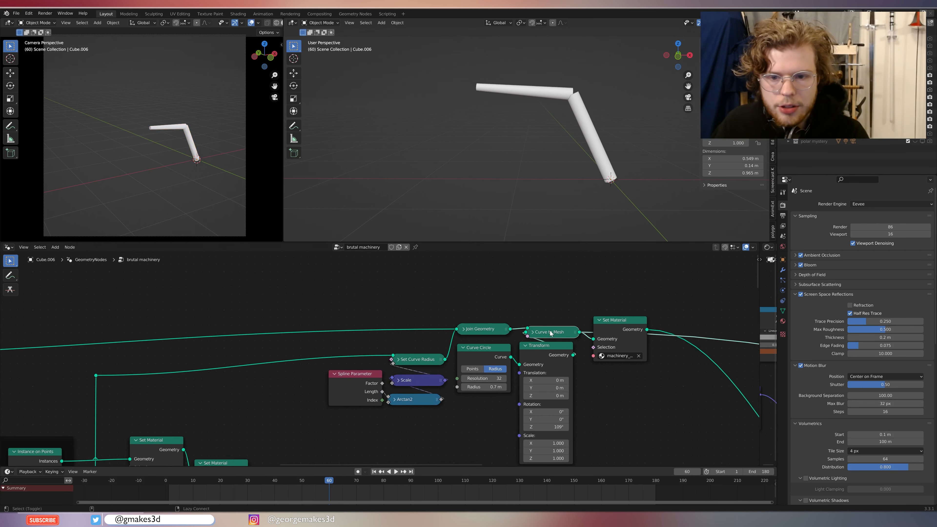
scroll(549, 155, up, 3)
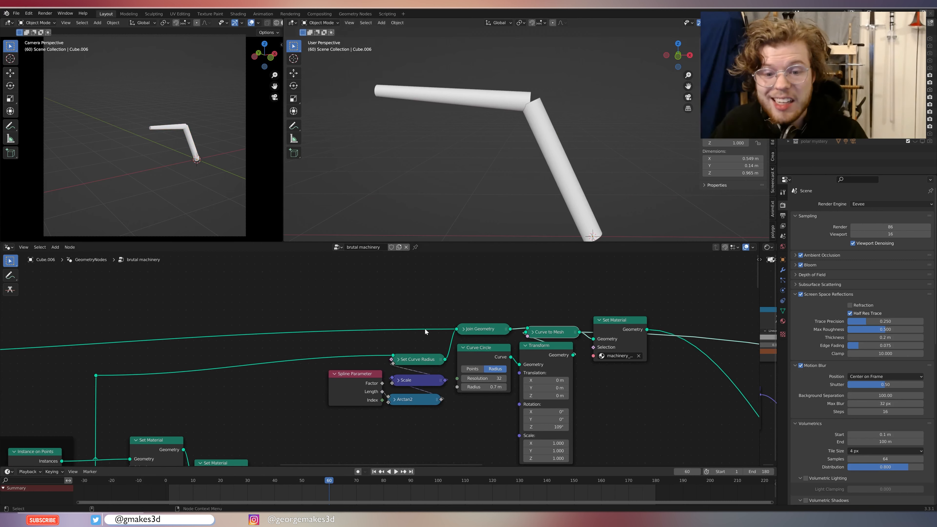
scroll(266, 361, down, 7)
mouse_move(178, 360)
middle_down()
mouse_move(255, 356)
mouse_move(169, 365)
middle_up()
scroll(465, 343, up, 6)
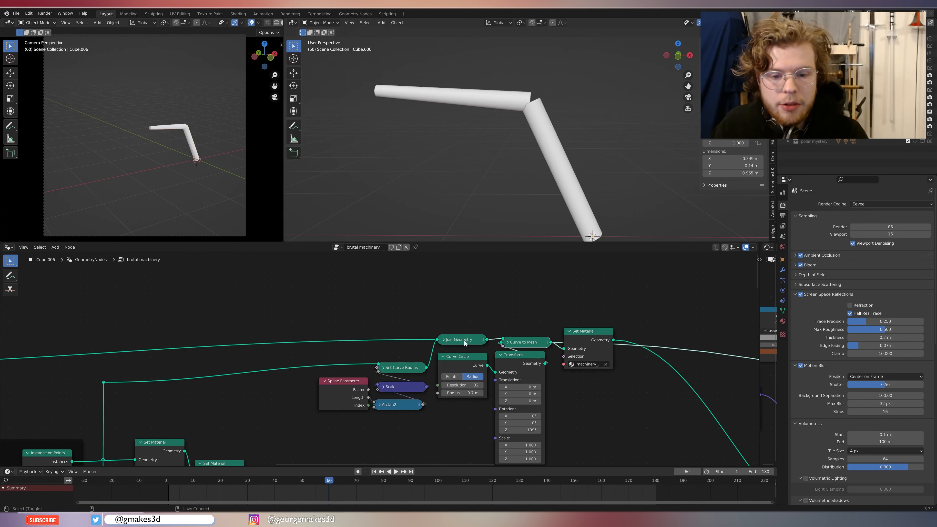
Preview the Join Geometry node feeding Curve to Mesh, then expand Curve to Mesh and move it above the Transform node.
alt+shift+click(464, 341)
click(508, 342)
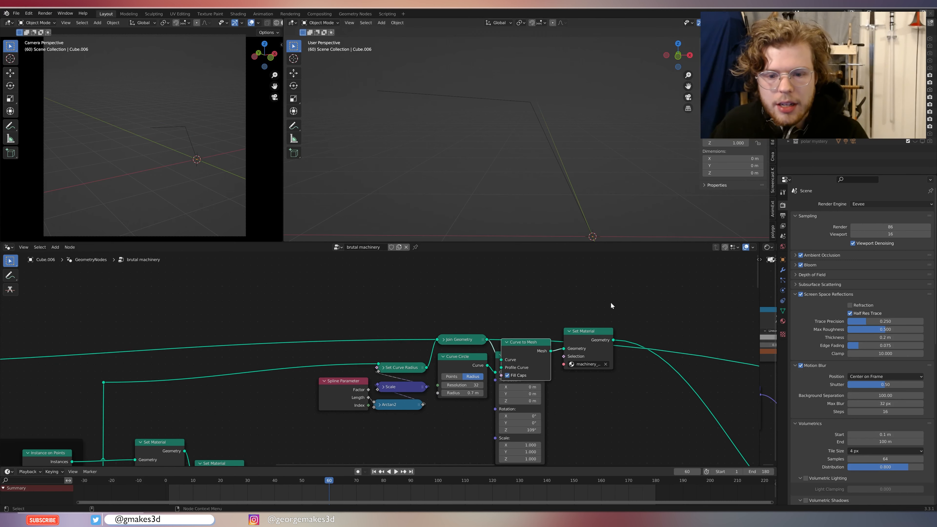
drag(509, 357, 512, 300)
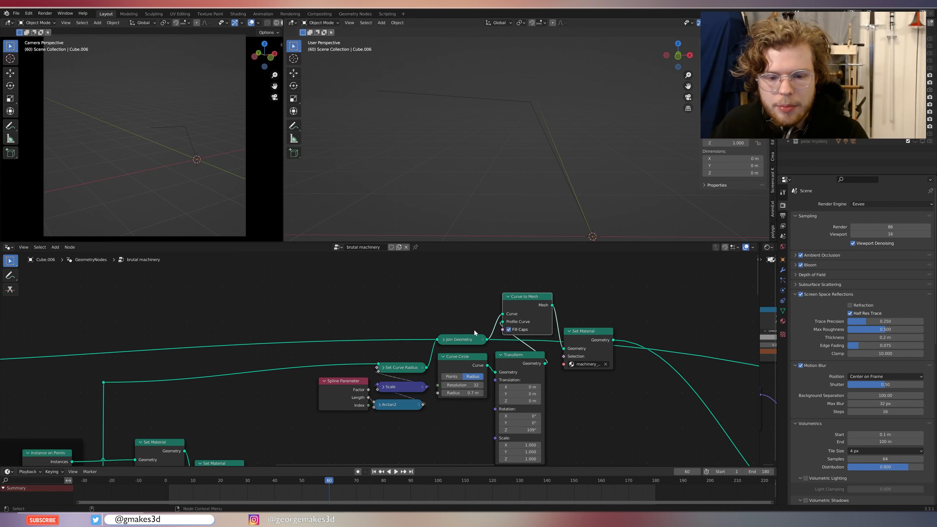
Trace the forearm branch from its frame to the Set Curve Radius node and preview that node.
scroll(414, 371, down, 8)
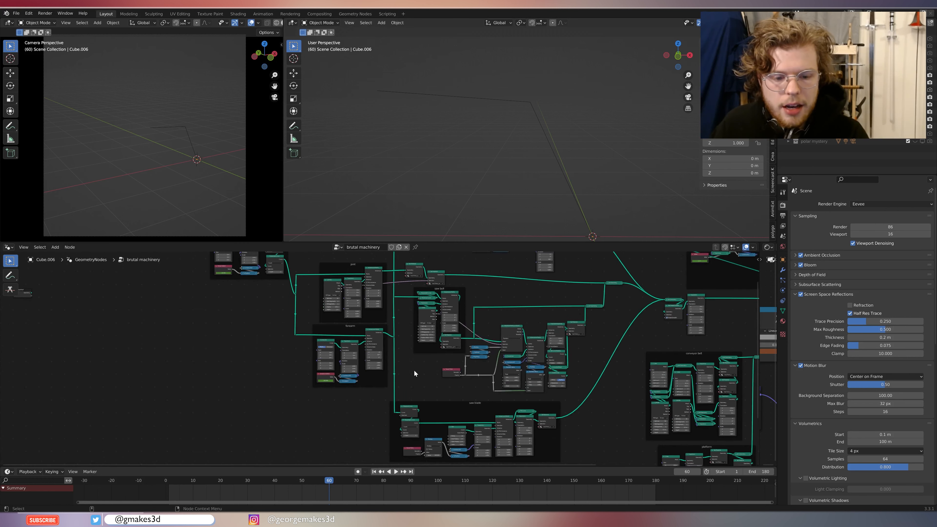
scroll(413, 370, up, 2)
middle_drag(459, 361, 454, 441)
scroll(455, 441, up, 1)
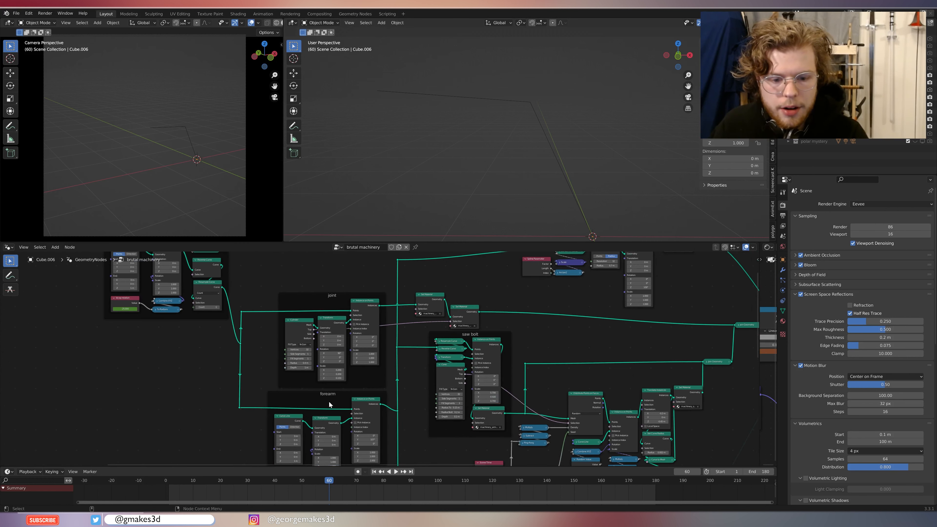
scroll(342, 400, up, 3)
middle_drag(342, 400, 395, 358)
middle_drag(594, 268, 405, 466)
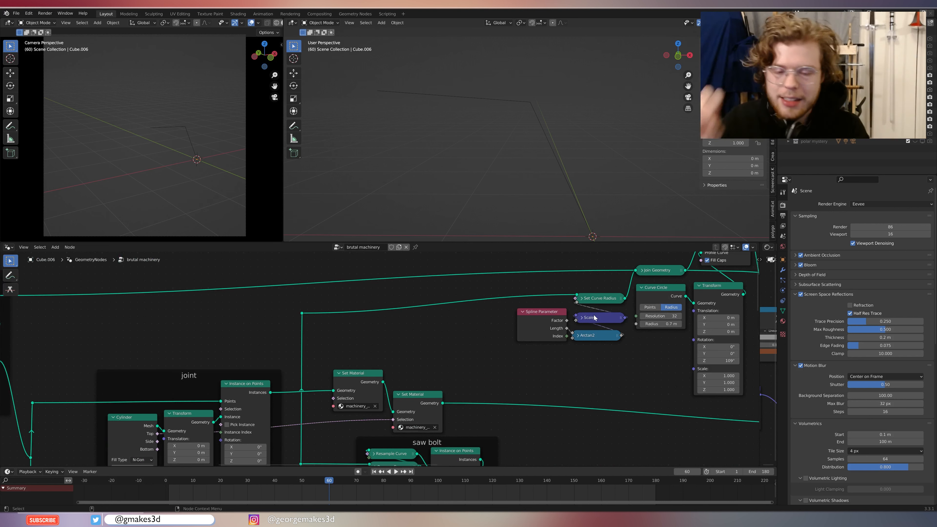
click(593, 302)
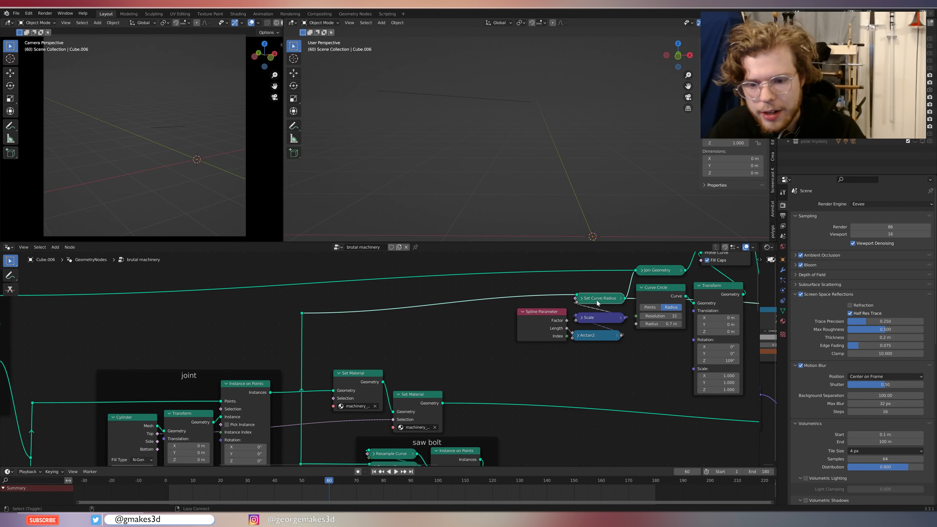
middle_drag(594, 302, 478, 309)
middle_drag(613, 254, 561, 290)
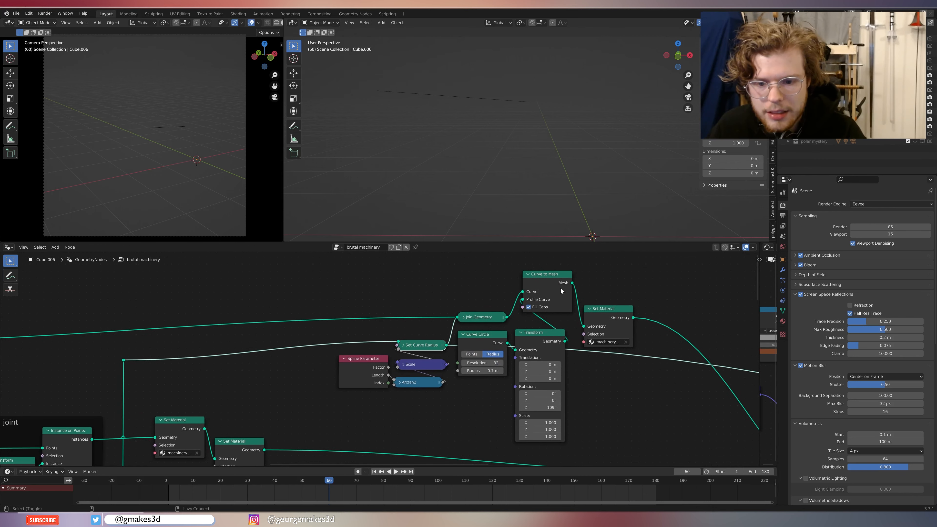
Compare the Set Curve Radius and Curve to Mesh previews, finishing on Curve to Mesh.
ctrl+shift+click(561, 290)
middle_drag(430, 349, 460, 345)
ctrl+shift+click(456, 344)
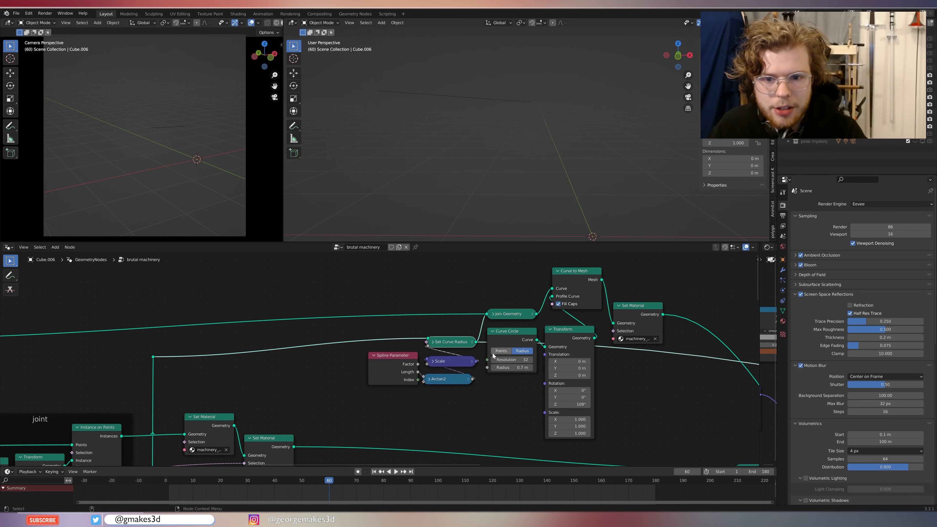
ctrl+shift+click(570, 289)
Move the Spline Parameter node away from Arctan2, then expand Arctan2 to check its settings and collapse it again.
drag(403, 379, 368, 381)
click(430, 379)
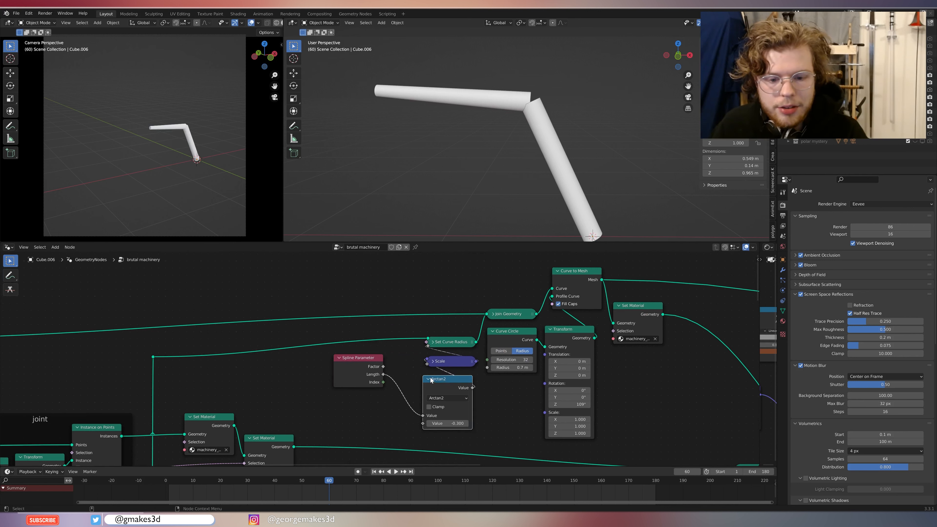
drag(448, 424, 438, 423)
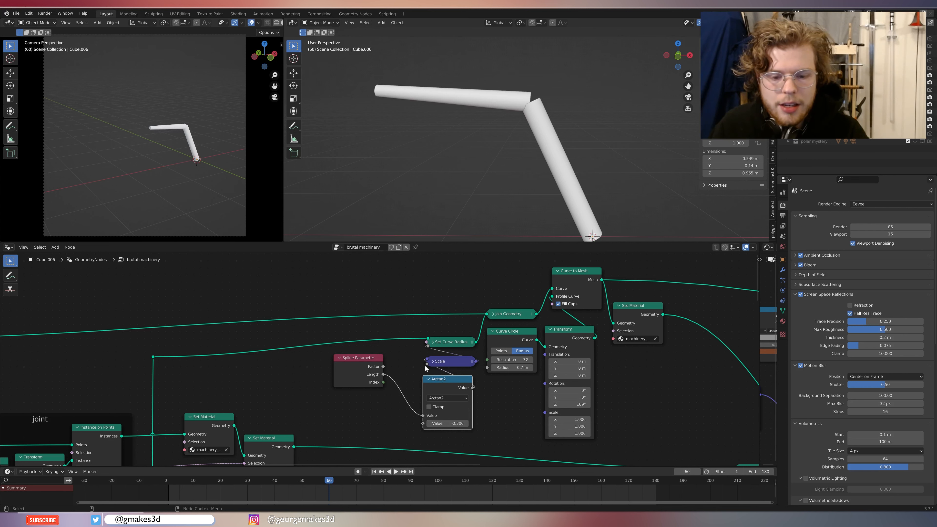
click(433, 362)
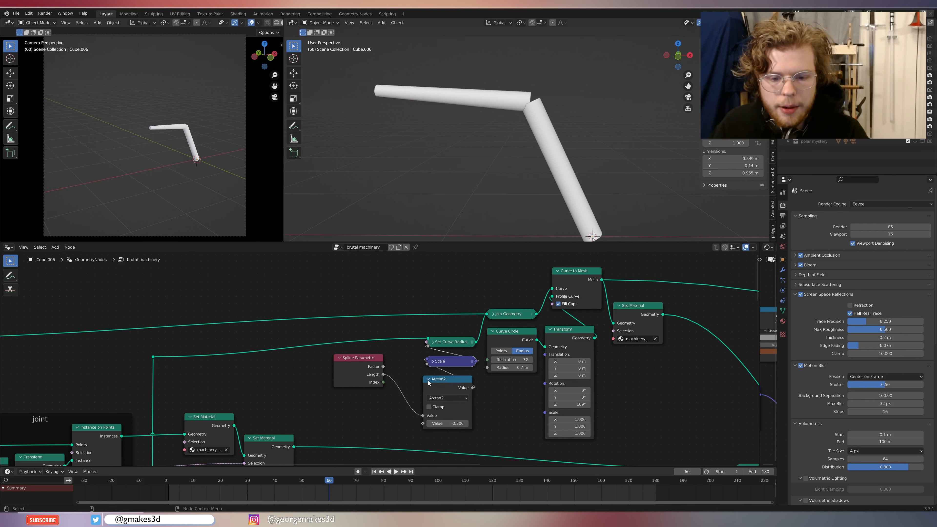
click(429, 381)
scroll(509, 369, up, 2)
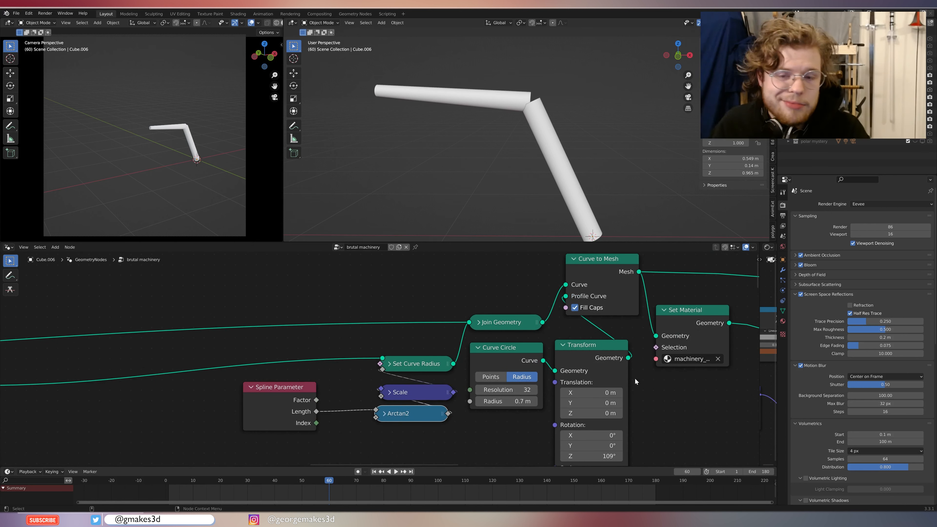
Examine the Curve Circle and Transform profile nodes and the elbow where the bicep and forearm tubes meet.
middle_drag(637, 382, 477, 384)
scroll(463, 360, down, 1)
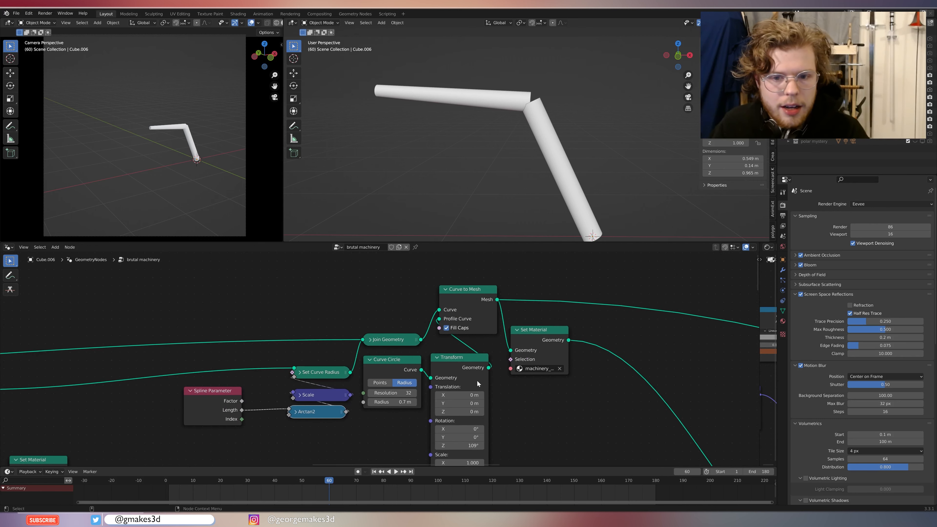
middle_drag(346, 406, 388, 360)
scroll(387, 360, up, 5)
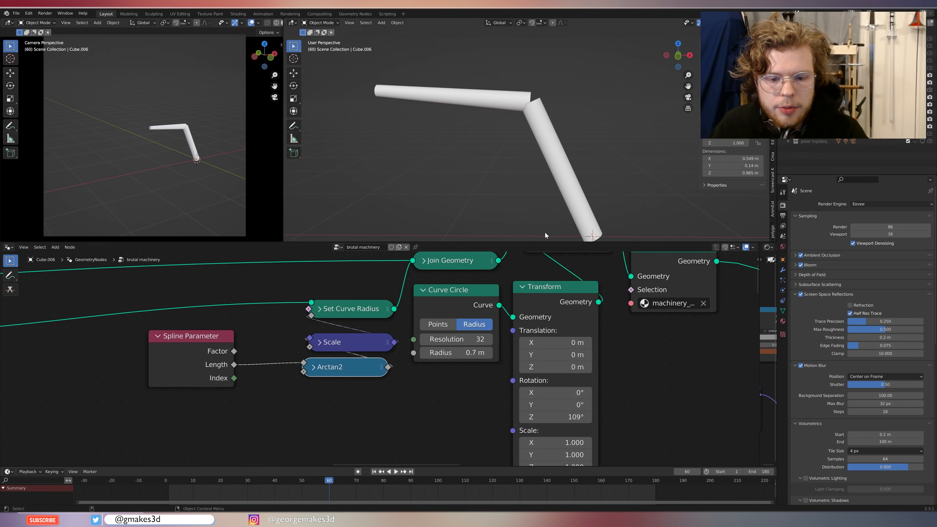
middle_drag(603, 103, 539, 120)
shift+middle_drag(539, 120, 593, 138)
scroll(601, 94, up, 5)
scroll(639, 343, down, 3)
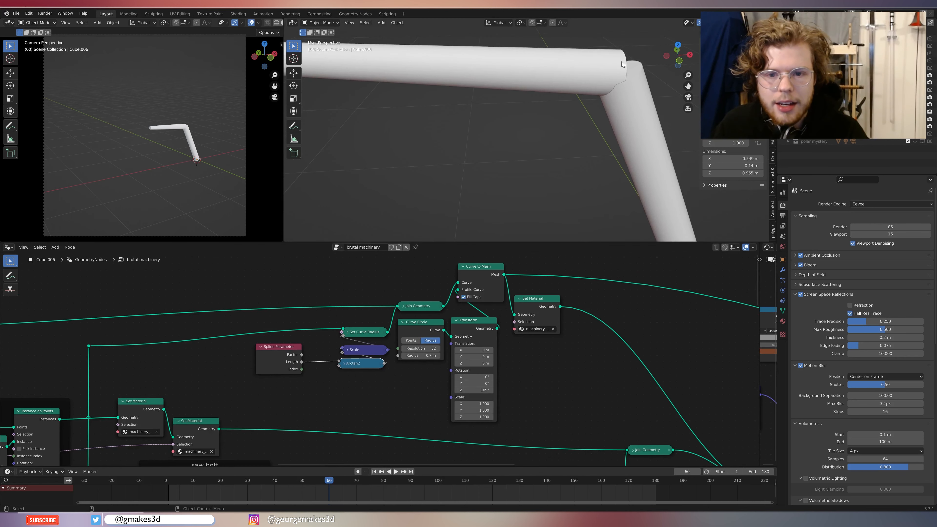
shift+middle_drag(622, 62, 612, 50)
Preview the second Set Material node after the joint frame and inspect the joint cylinder.
scroll(521, 404, down, 8)
middle_drag(521, 421, 489, 364)
scroll(489, 363, up, 4)
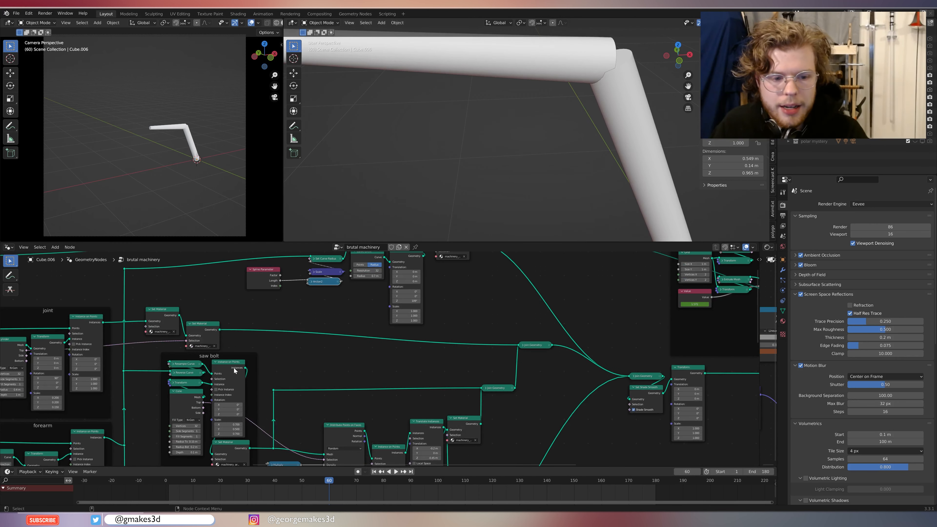
ctrl+shift+click(219, 328)
scroll(589, 95, down, 4)
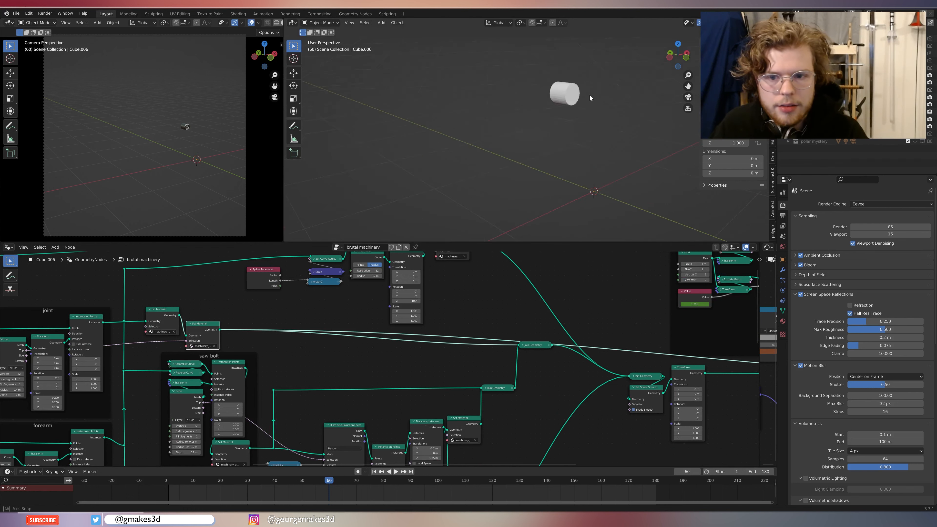
Preview the Join Geometry node of the joint branch and the final Join Geometry combining the whole saw arm.
ctrl+shift+click(535, 345)
middle_drag(535, 345, 405, 370)
ctrl+shift+click(517, 401)
middle_drag(517, 142, 543, 130)
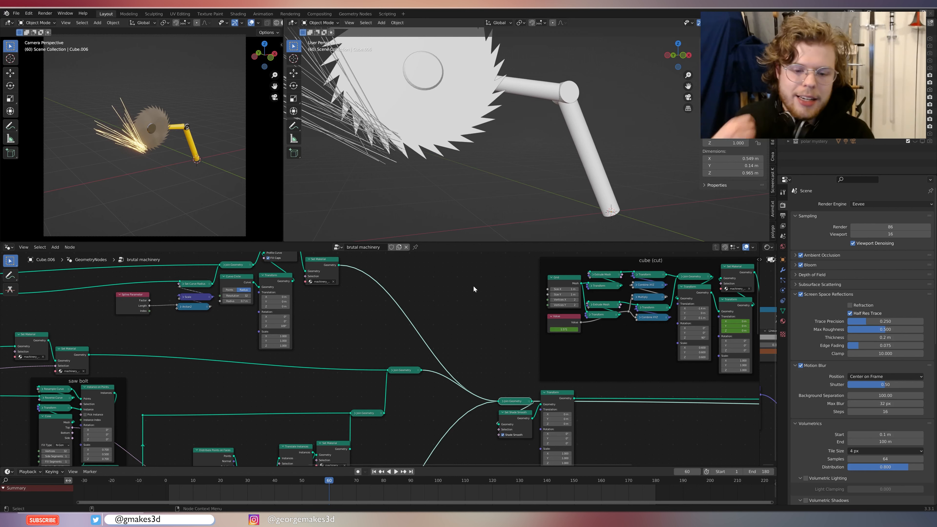
scroll(407, 284, down, 7)
Select the saw arm object and the animated value node in the bicep frame, and enlarge the timeline area.
click(415, 145)
scroll(349, 301, down, 6)
middle_drag(347, 306, 437, 276)
scroll(251, 310, up, 5)
scroll(230, 304, up, 3)
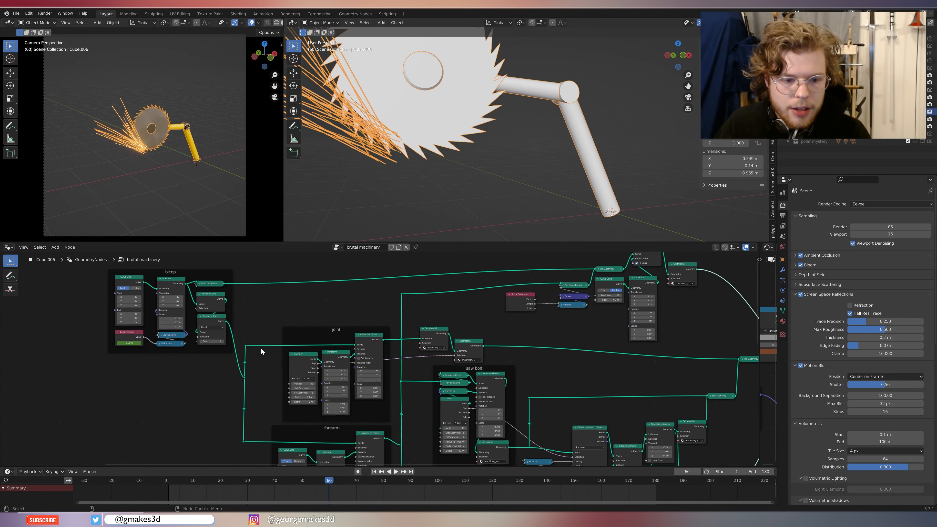
click(136, 330)
drag(320, 468, 212, 308)
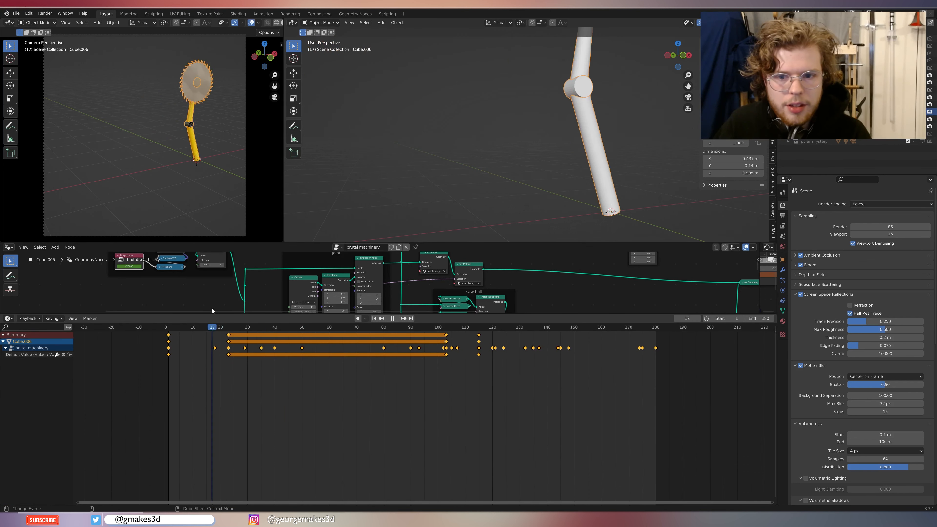
Play the saw arm animation and scrub to frame 85 to examine the arm's motion against its keyframes.
key(space)
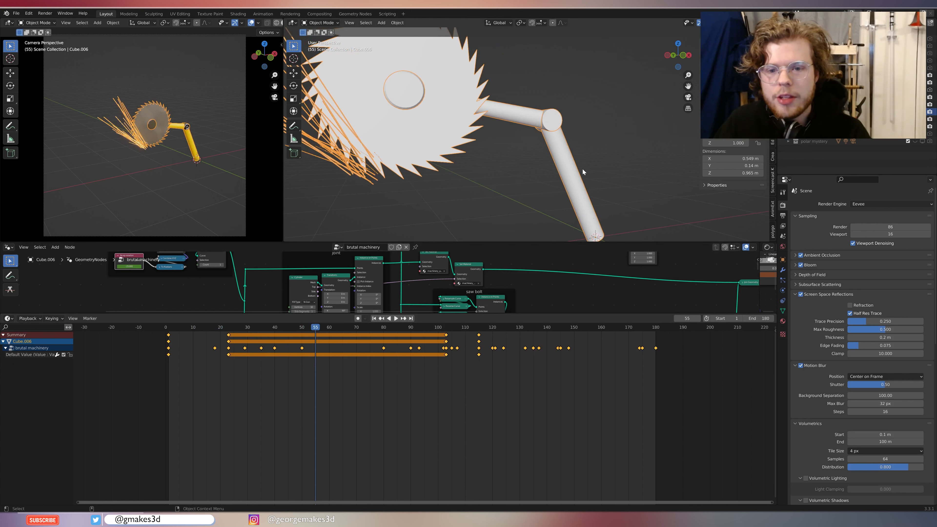
drag(311, 336, 397, 330)
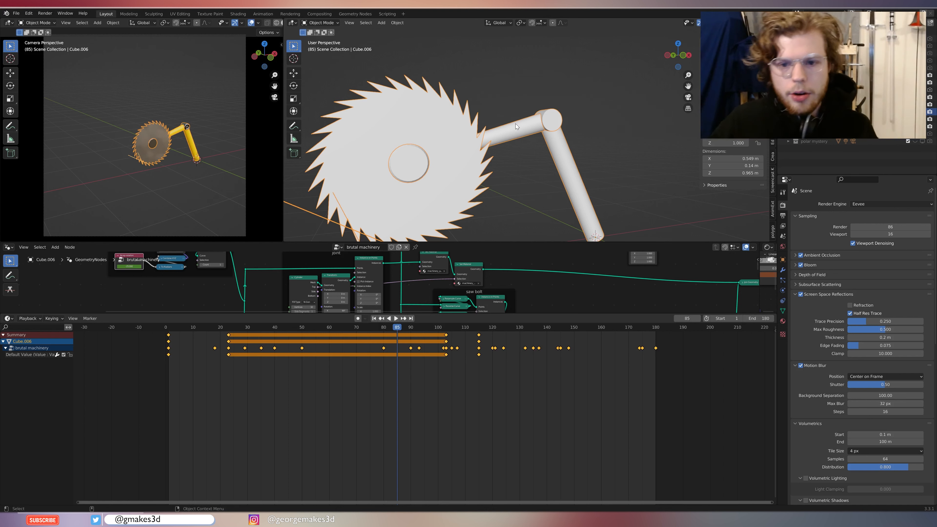
scroll(538, 394, up, 2)
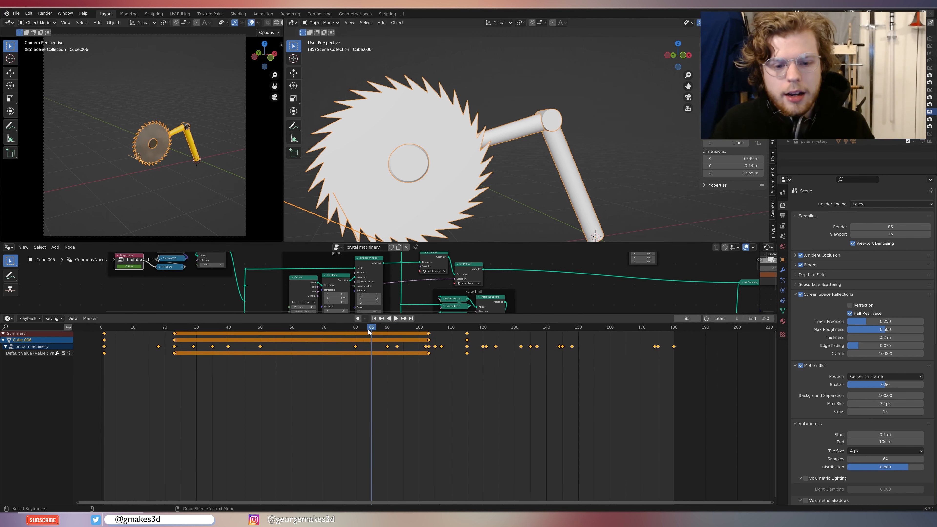
Replay the animation from frame 1, scrub to frame 53 and shrink the timeline area to enlarge the node editor.
drag(369, 330, 105, 303)
key(space)
scroll(546, 148, down, 3)
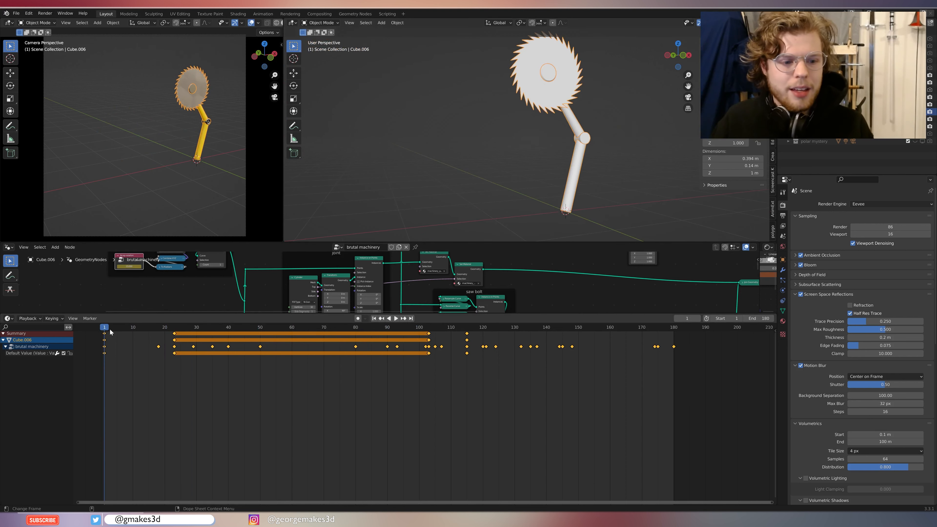
key(space)
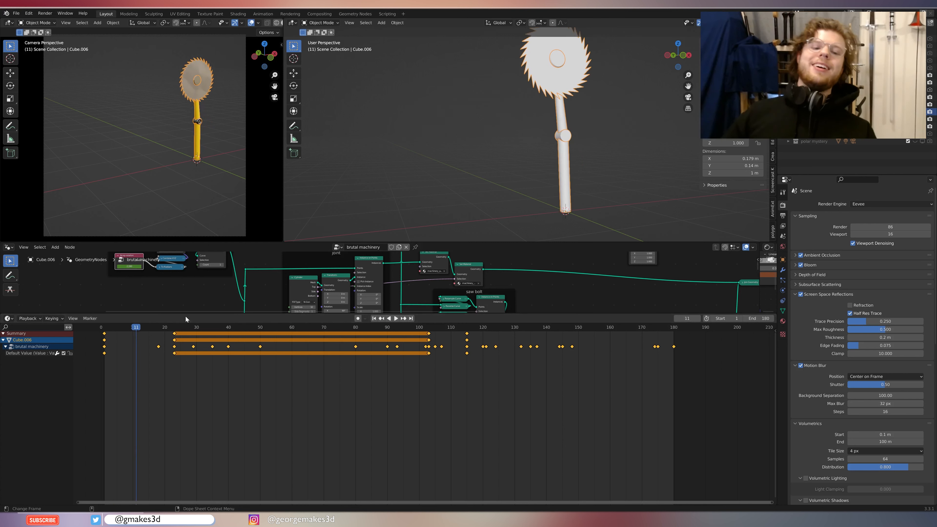
drag(136, 328, 270, 340)
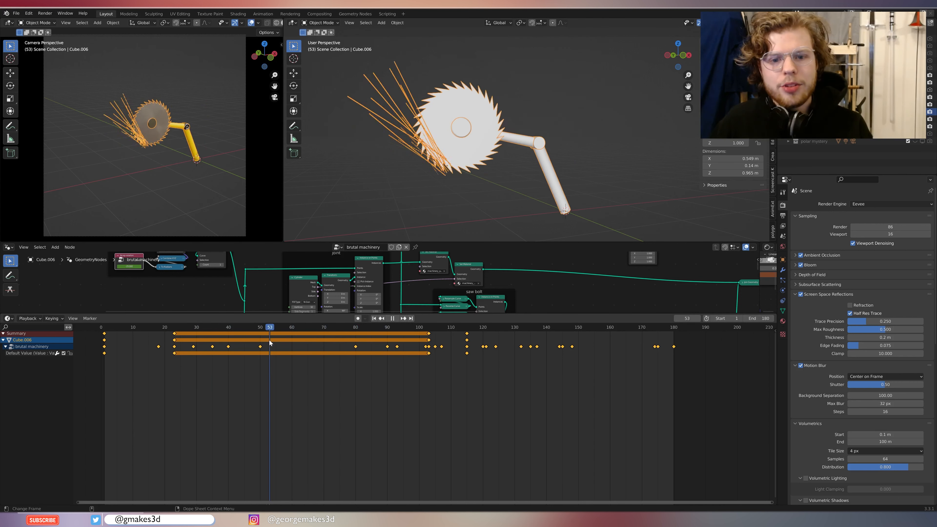
drag(503, 314, 504, 422)
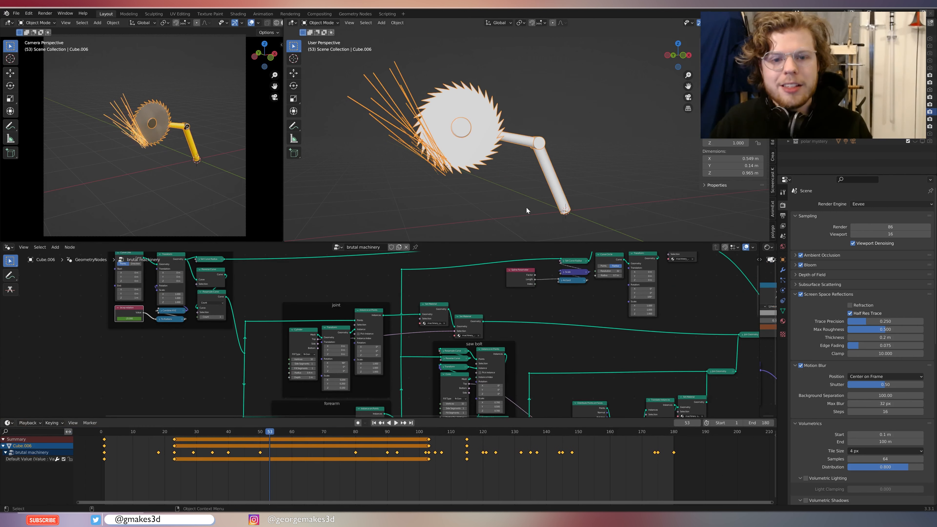
Inspect the sparks and saw blade up close in both viewports with the saw arm object deselected.
scroll(517, 198, up, 5)
shift+middle_drag(494, 178, 609, 147)
scroll(513, 371, down, 6)
scroll(557, 362, up, 1)
middle_drag(515, 381, 528, 332)
scroll(490, 355, up, 4)
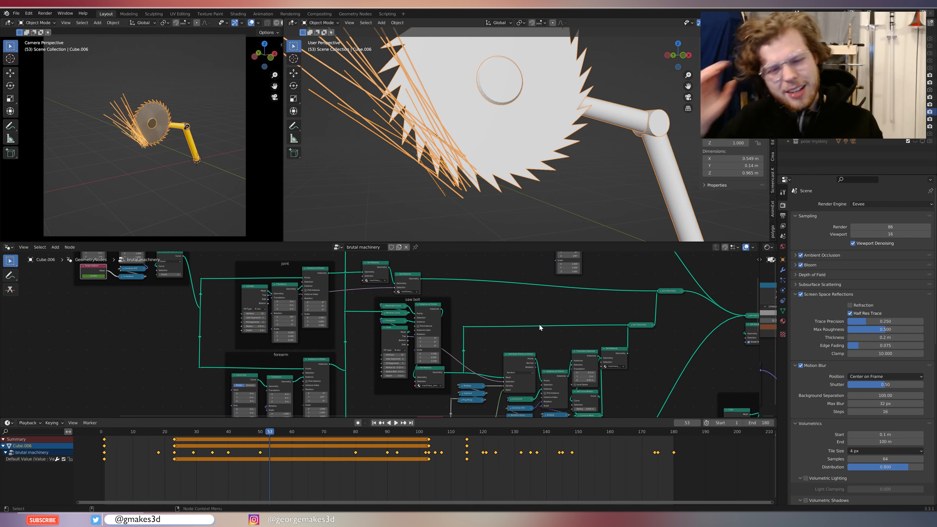
scroll(136, 89, up, 4)
click(163, 192)
scroll(157, 170, up, 4)
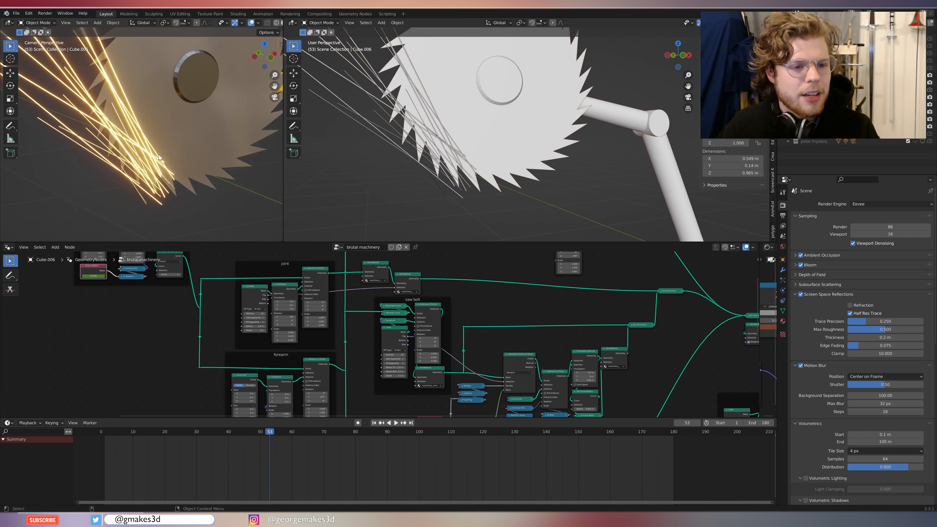
shift+middle_drag(148, 156, 174, 159)
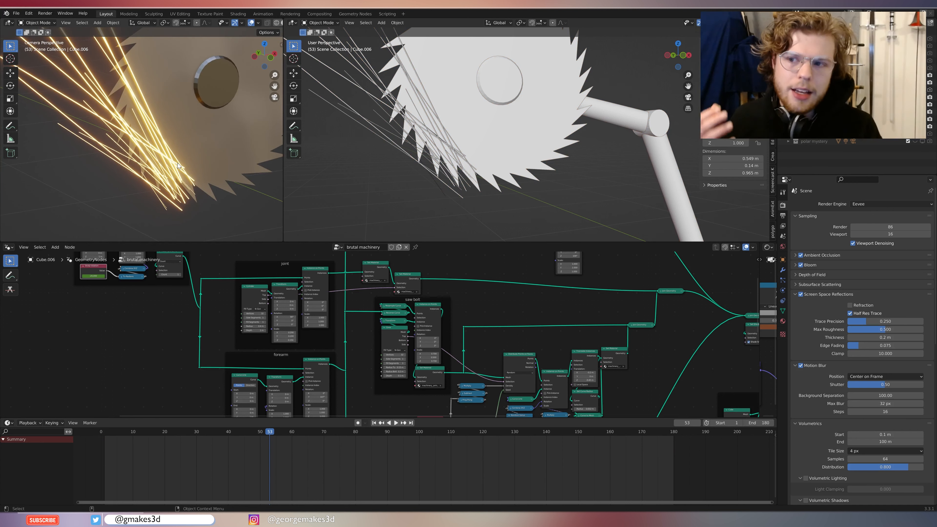
Examine the spark nodes between the saw bolt and saw blade frames, including Scene Time and the Random Value nodes.
scroll(573, 328, down, 5)
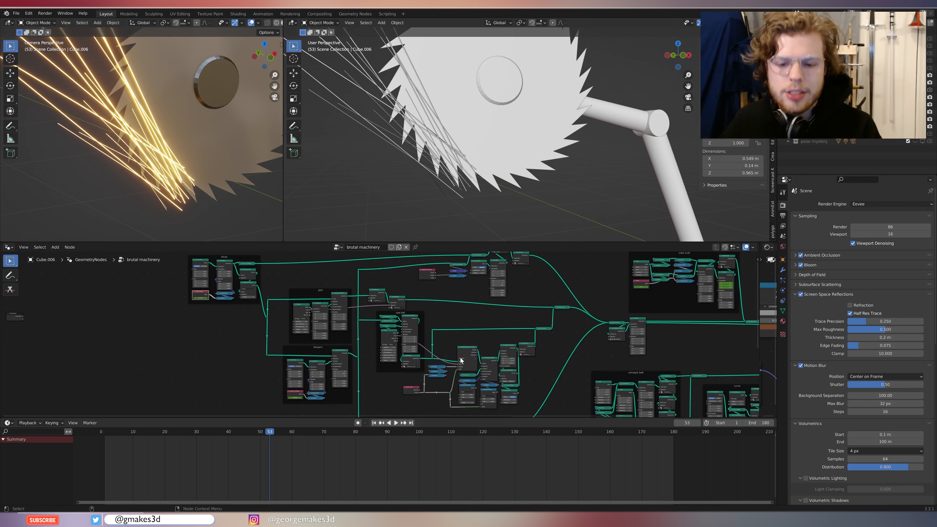
middle_drag(462, 358, 445, 272)
scroll(308, 321, up, 4)
scroll(490, 318, up, 4)
scroll(490, 321, up, 2)
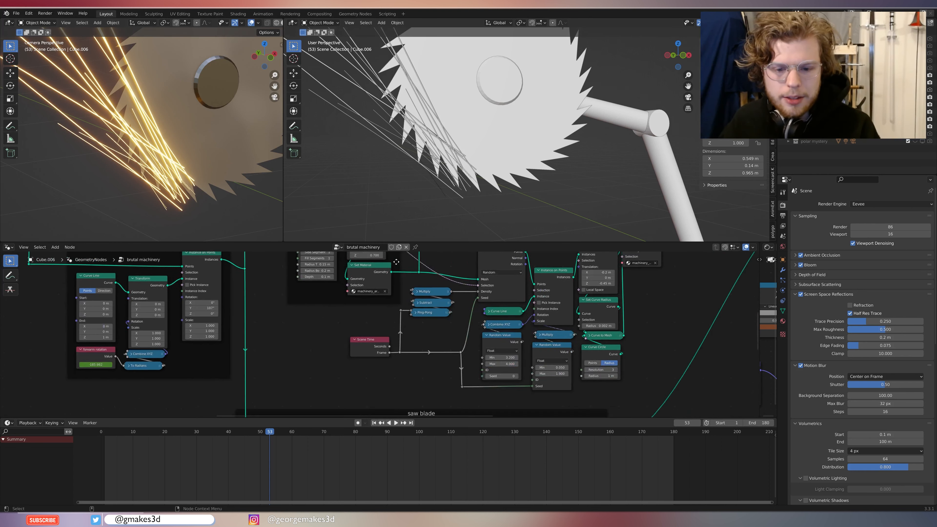
Examine how Scene Time and the math nodes feed the sparks' point distribution, and its link from the saw bolt frame.
scroll(397, 293, up, 5)
middle_drag(397, 293, 396, 268)
middle_drag(439, 319, 425, 328)
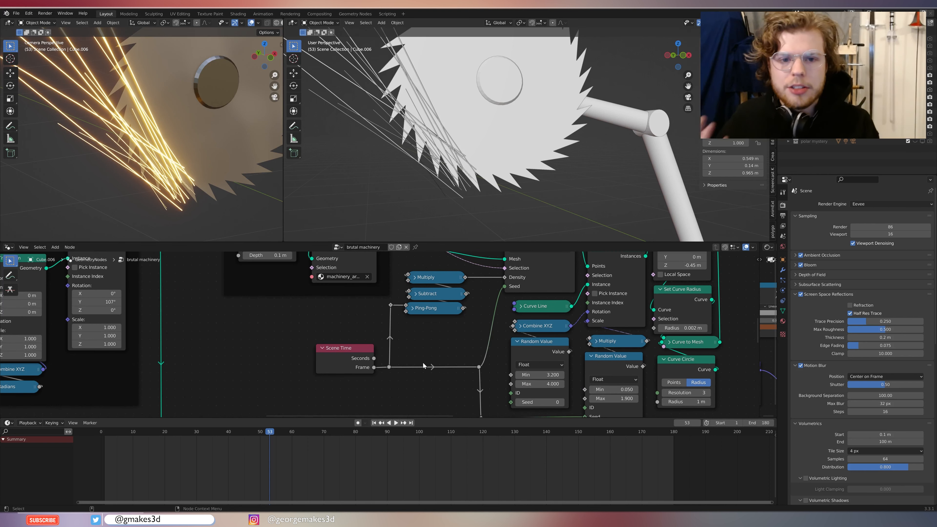
scroll(455, 339, down, 2)
middle_drag(451, 329, 505, 359)
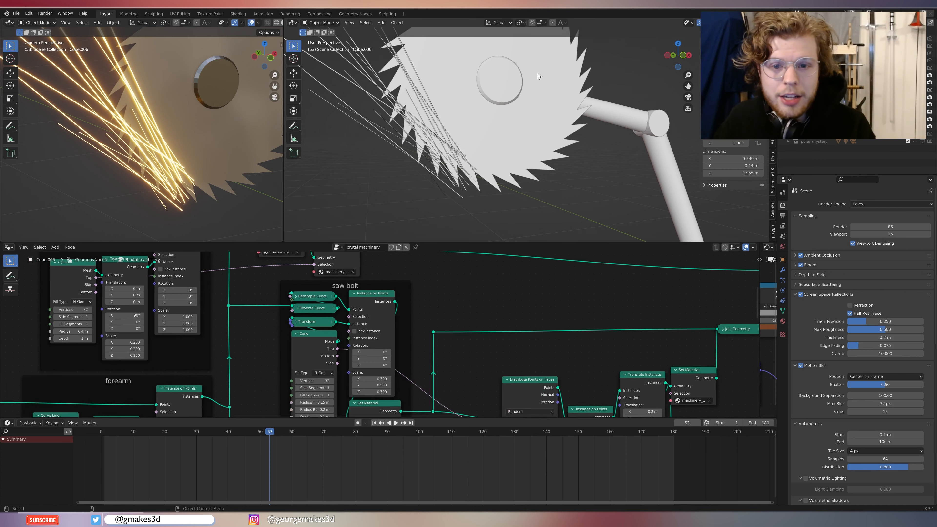
scroll(395, 322, down, 4)
middle_drag(429, 320, 421, 312)
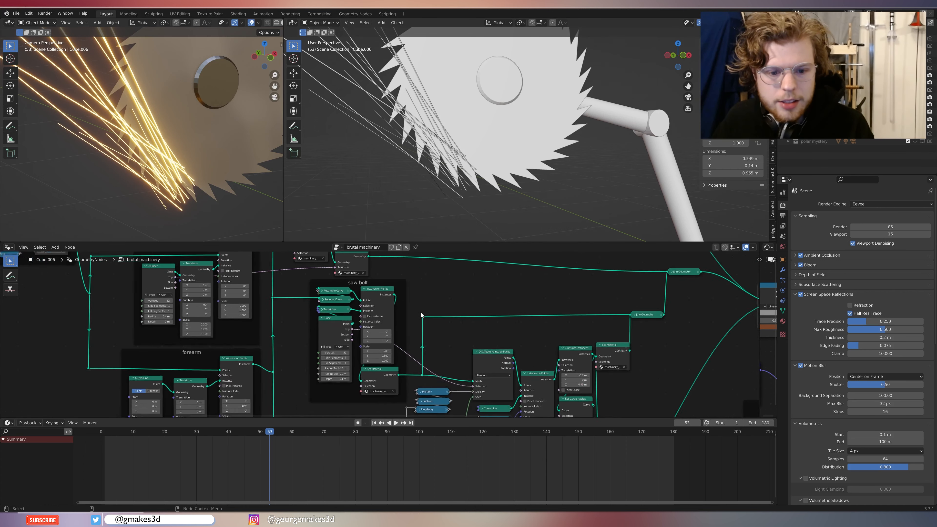
Preview the saw bolt's Set Material output and the Distribute Points on Faces output, inspecting the points in the viewport.
scroll(393, 329, up, 2)
ctrl+shift+click(390, 379)
middle_drag(500, 324, 461, 251)
scroll(462, 434, up, 4)
ctrl+shift+click(467, 286)
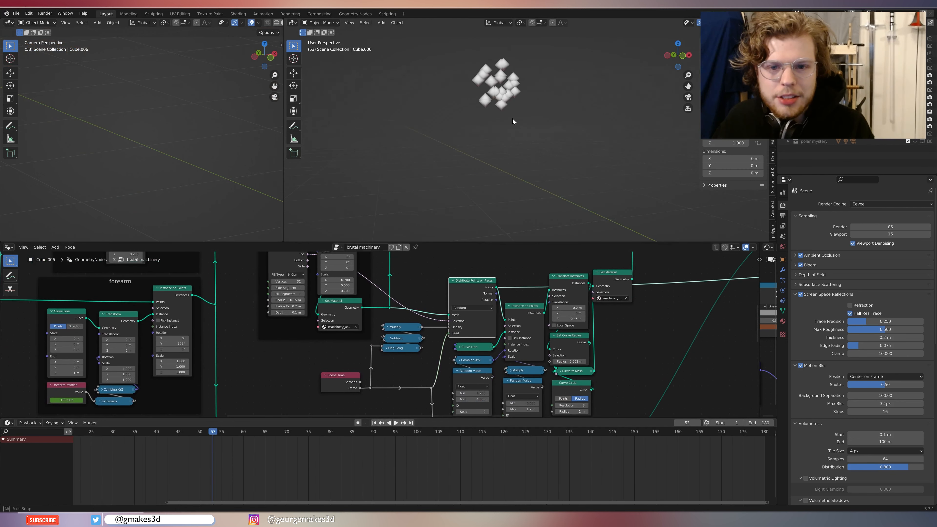
scroll(522, 118, up, 5)
scroll(544, 123, down, 5)
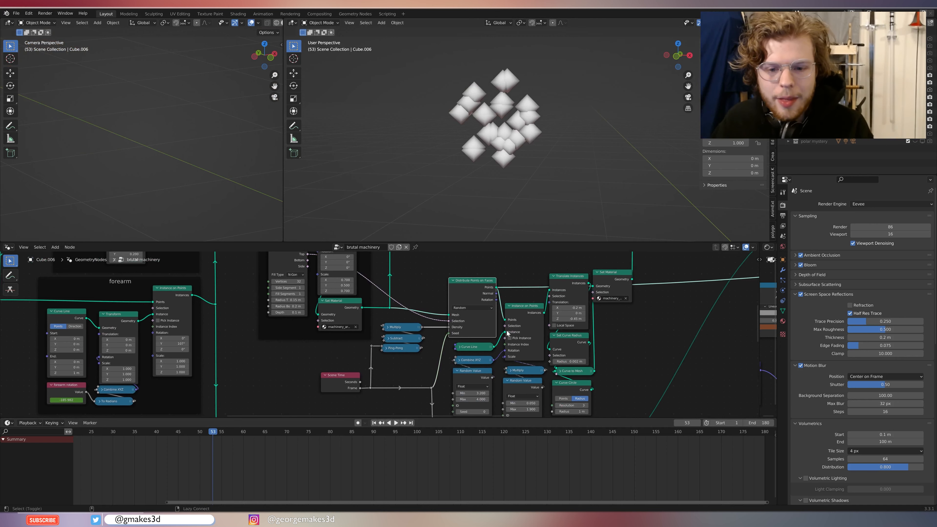
Preview the Translate Instances output and inspect the instanced spark lines in the viewport.
middle_drag(507, 331, 436, 355)
scroll(435, 354, up, 3)
ctrl+shift+click(533, 297)
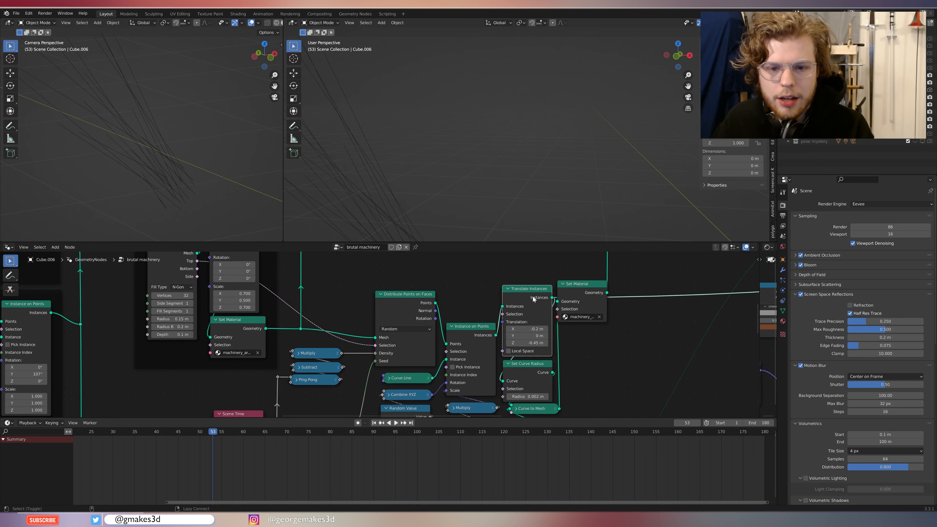
scroll(485, 151, down, 3)
shift+middle_drag(485, 151, 532, 63)
middle_drag(530, 129, 564, 125)
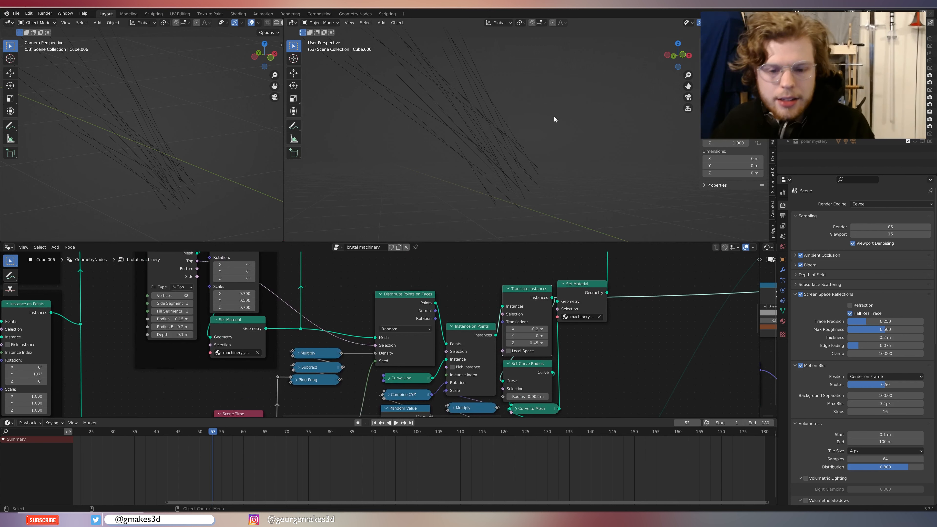
Examine the inputs of the sparks' Instance on Points node and preview the Set Curve Radius and Curve Circle outputs.
middle_drag(467, 315, 476, 269)
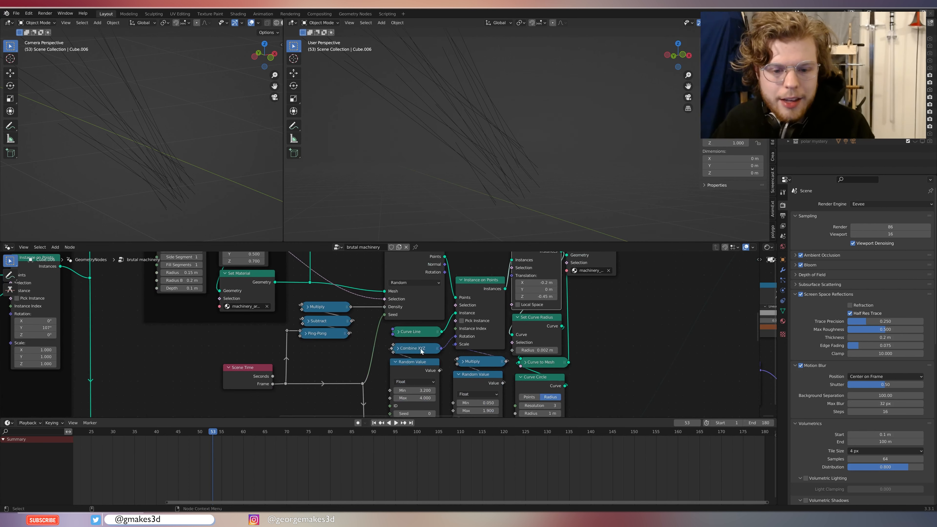
middle_drag(422, 350, 396, 346)
scroll(396, 346, up, 1)
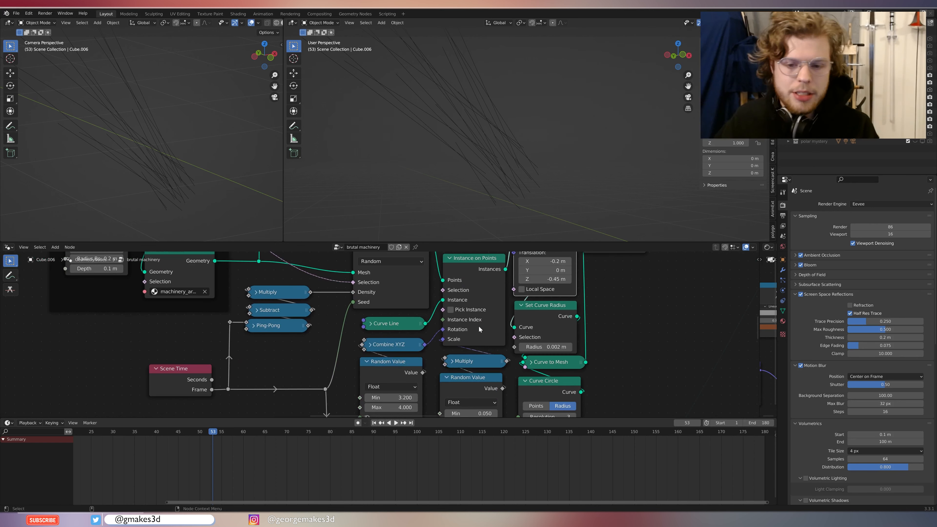
middle_drag(623, 331, 608, 347)
ctrl+shift+click(560, 378)
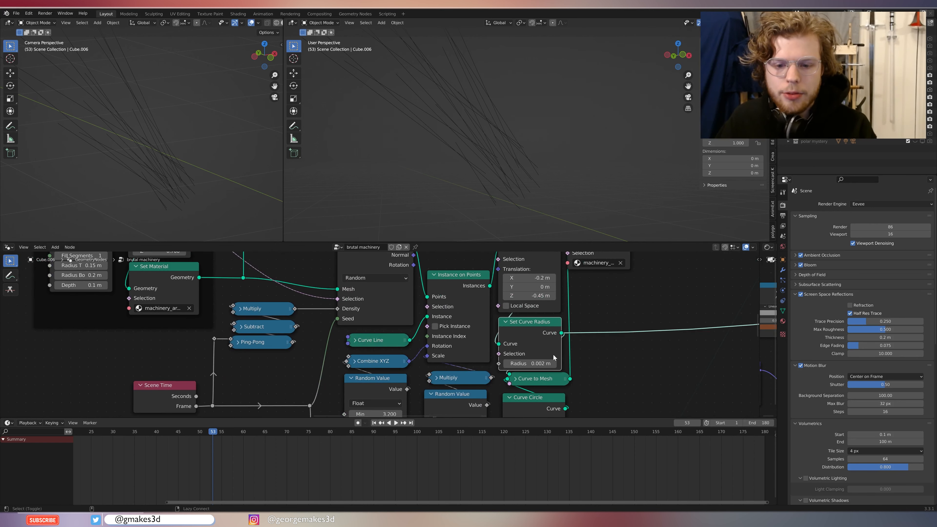
middle_drag(554, 381, 538, 351)
ctrl+shift+click(530, 347)
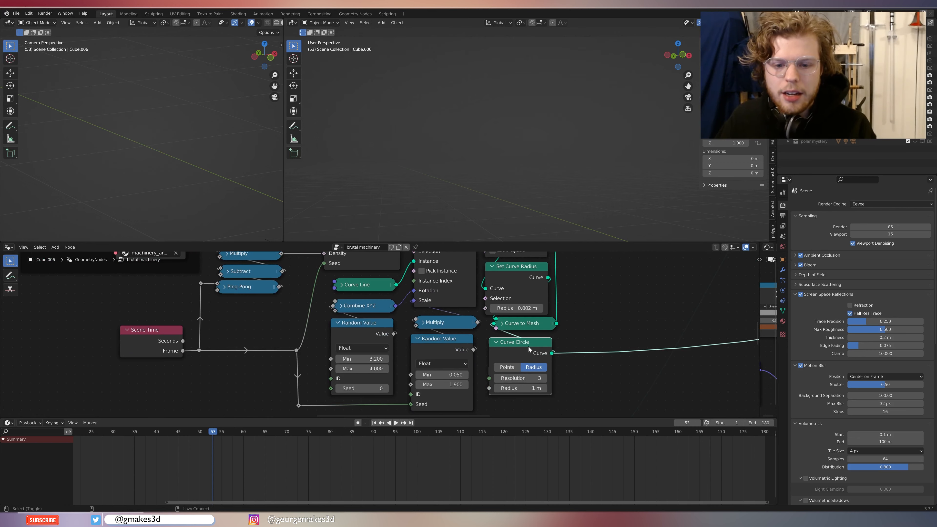
Preview the sparks' final Set Material output, play the animation and scrub to frame 63.
middle_drag(593, 293, 537, 375)
ctrl+shift+click(525, 256)
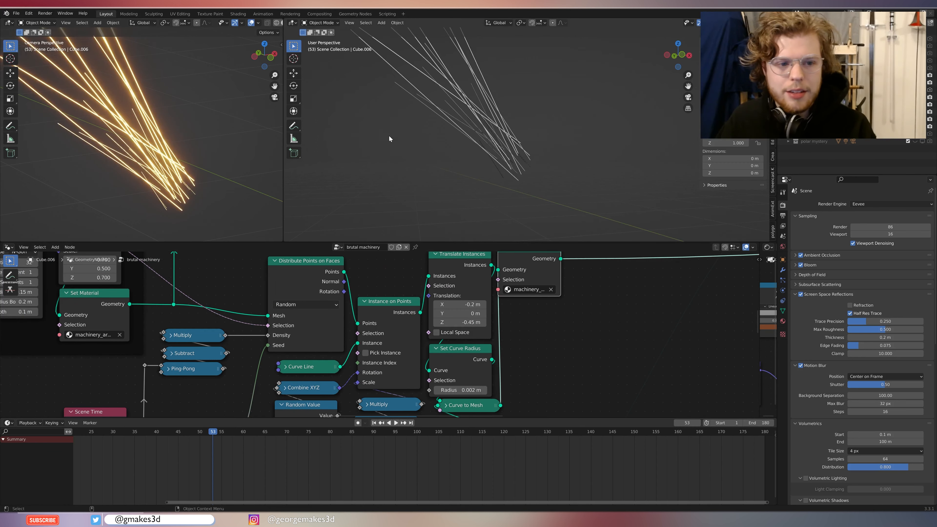
key(space)
key(space)
scroll(162, 166, down, 7)
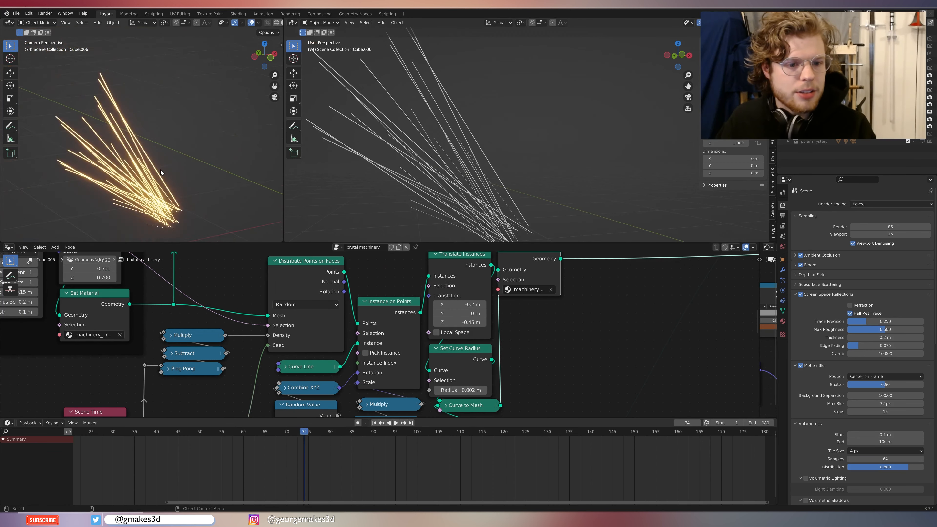
shift+middle_drag(160, 169, 202, 134)
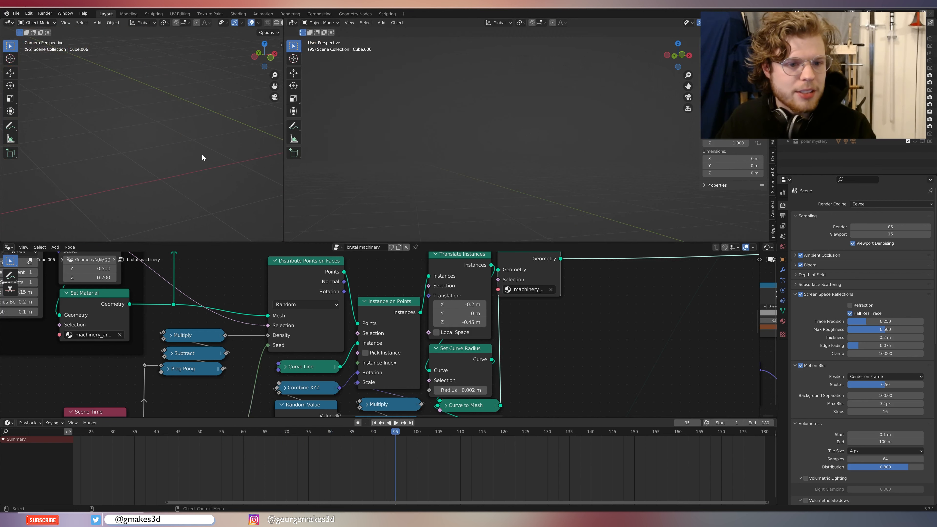
drag(403, 427, 256, 443)
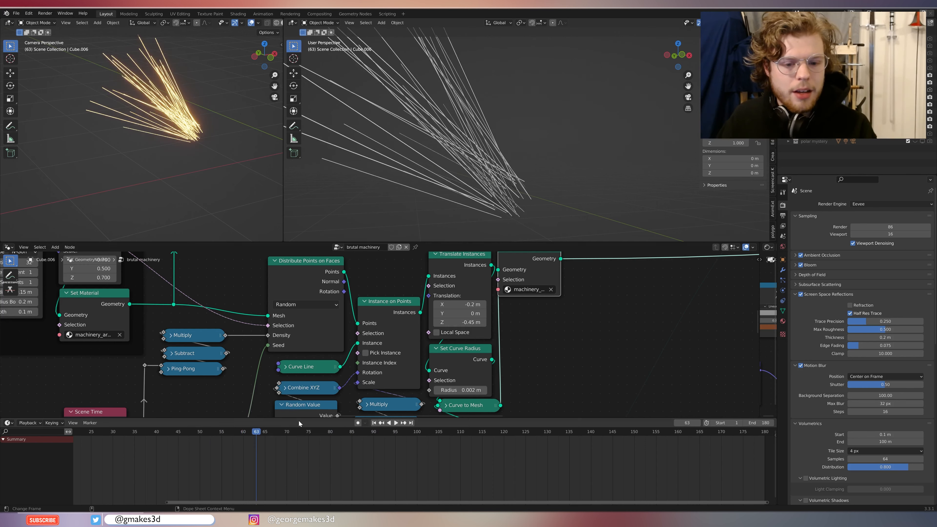
Examine the Random Value node below Combine XYZ that drives the spark rotation, including its Min, Max and Seed.
middle_drag(436, 371, 592, 288)
scroll(586, 371, up, 3)
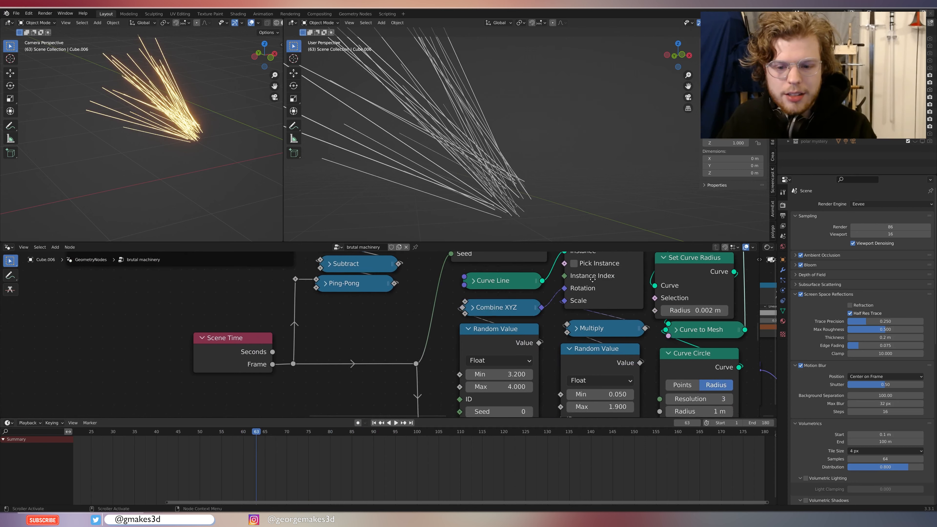
middle_drag(588, 327, 605, 297)
drag(545, 366, 542, 364)
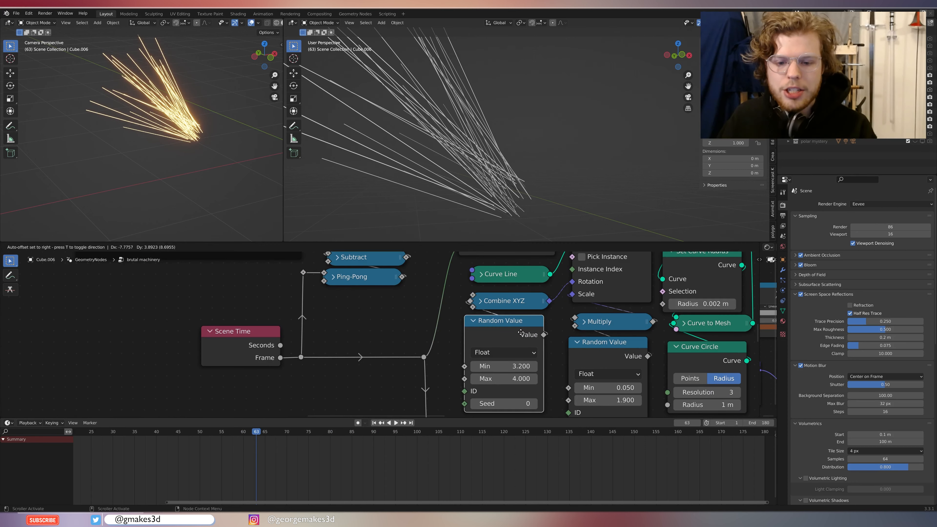
middle_drag(547, 368, 567, 310)
scroll(538, 332, down, 2)
middle_drag(537, 339, 529, 357)
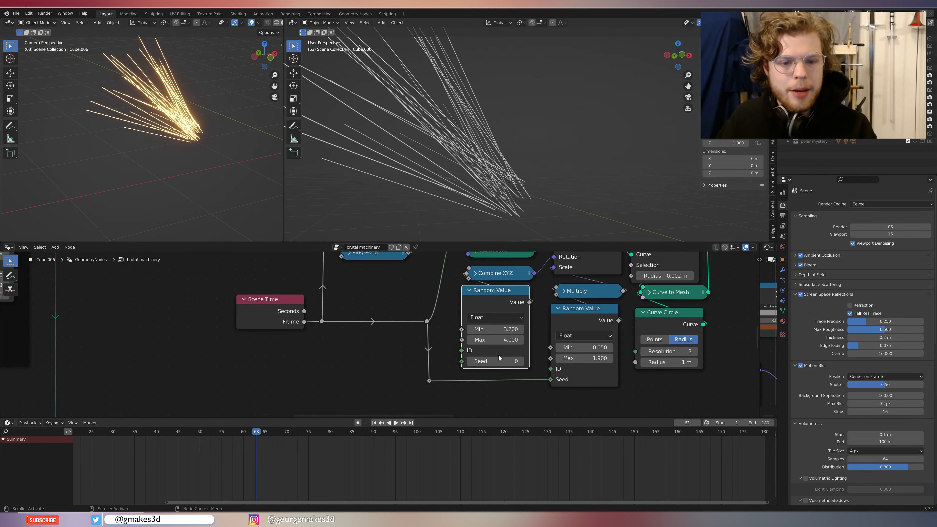
mouse_move(498, 340)
mouse_down()
mouse_move(535, 340)
mouse_move(496, 340)
mouse_up()
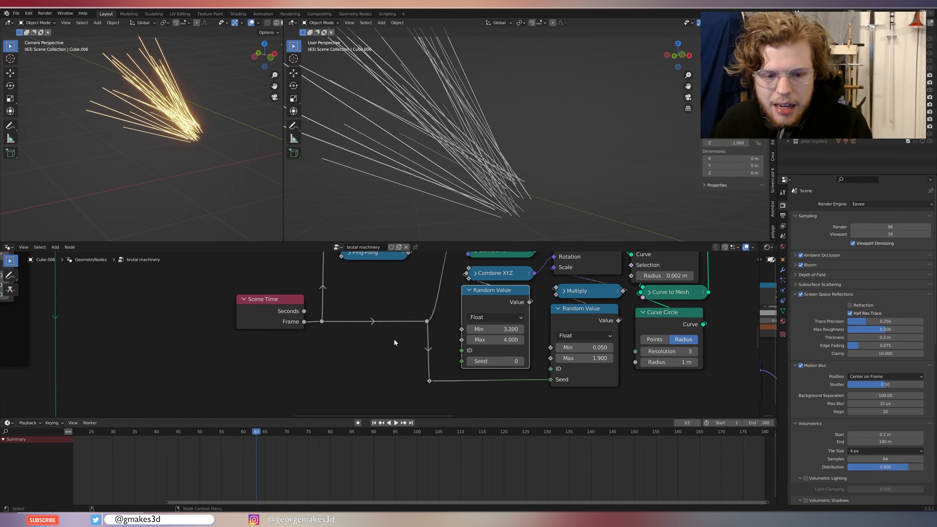
Examine the Multiply and Random Value nodes driving the spark instances' scale, expanding Multiply to check its keyframed value.
middle_drag(364, 323, 345, 338)
scroll(601, 339, down, 2)
middle_drag(602, 339, 567, 399)
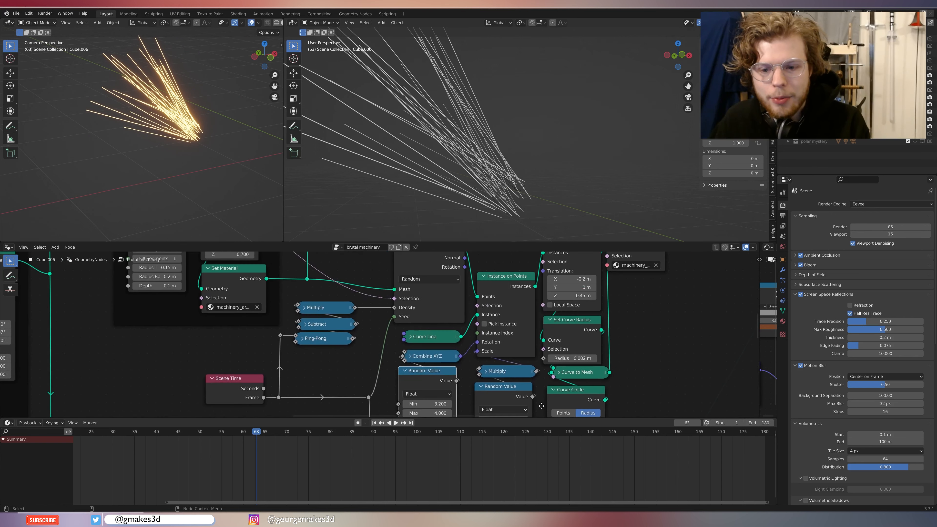
scroll(546, 396, up, 4)
scroll(516, 363, down, 1)
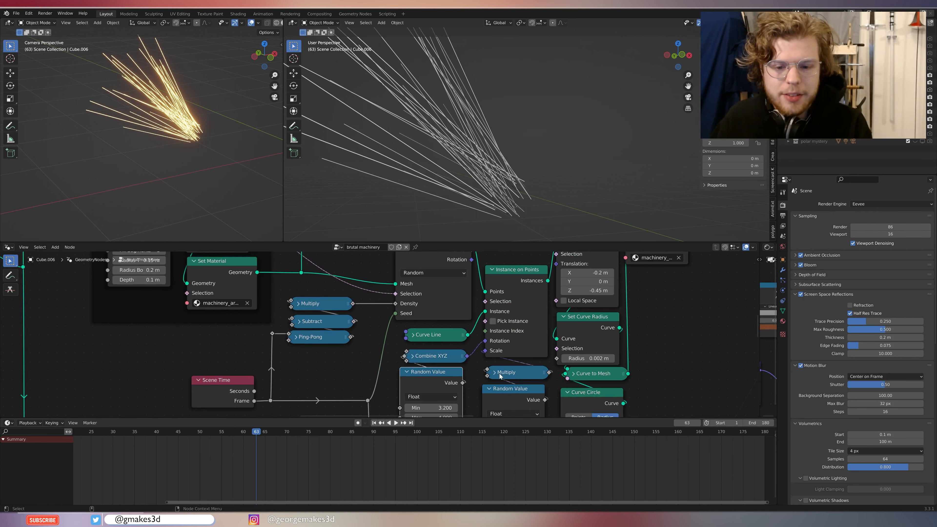
middle_drag(499, 373, 522, 335)
scroll(522, 337, up, 1)
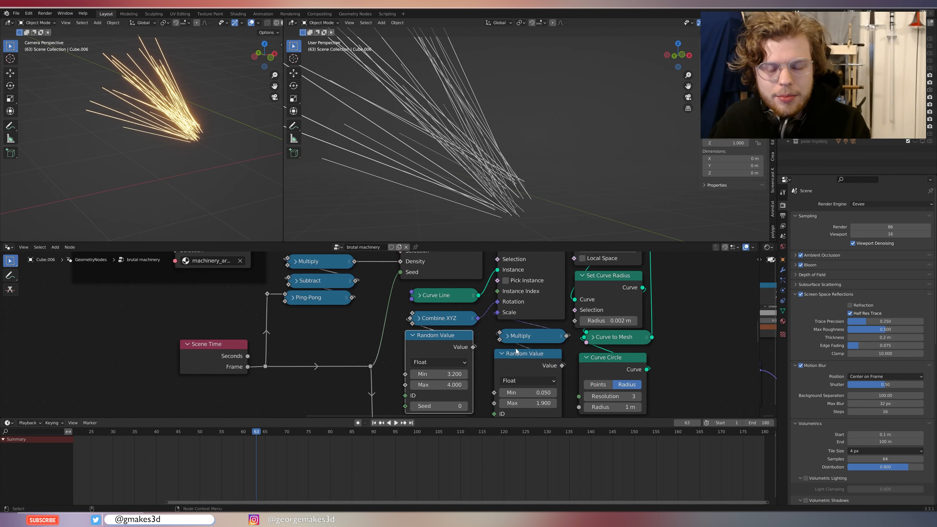
scroll(563, 363, down, 1)
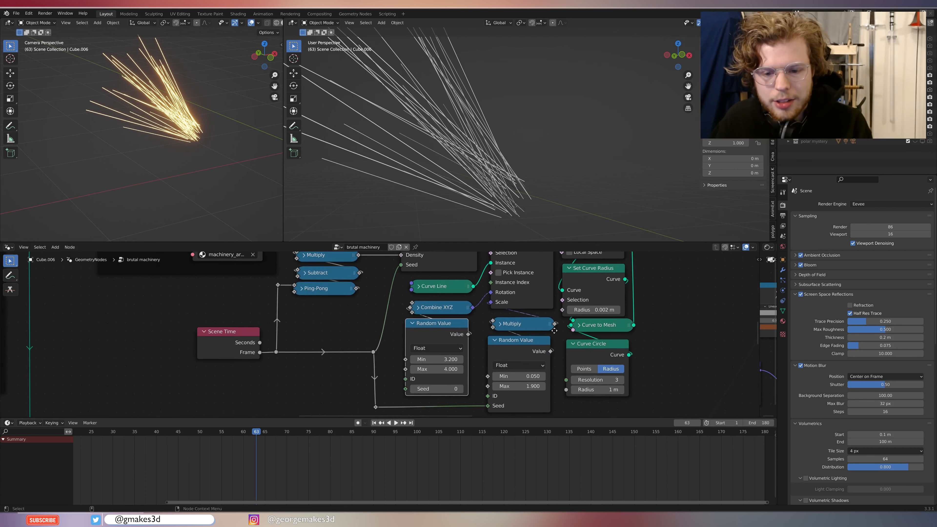
mouse_move(534, 382)
mouse_down()
mouse_move(509, 383)
mouse_move(572, 383)
mouse_move(534, 383)
mouse_up()
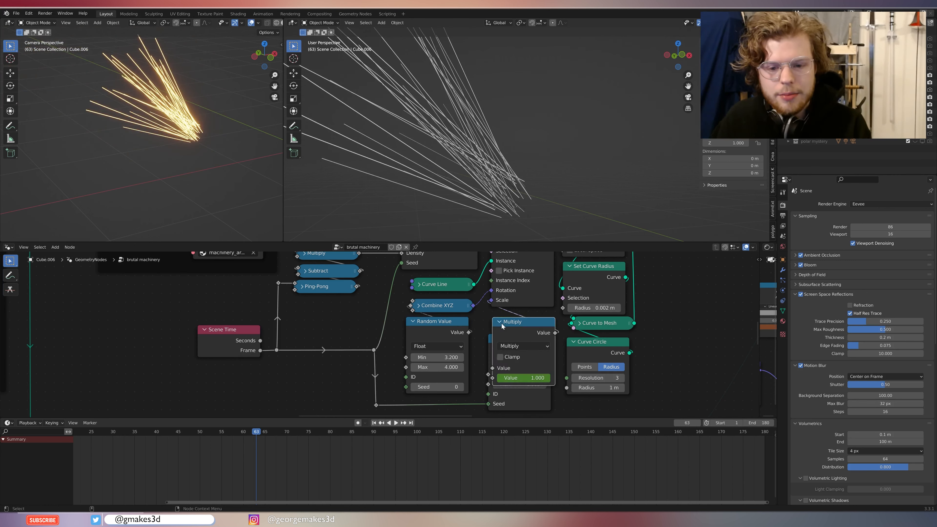
Trace the Scene Time frame link to the spark nodes and play the animation, stopping at frame 72.
middle_drag(524, 359, 557, 350)
scroll(556, 351, up, 4)
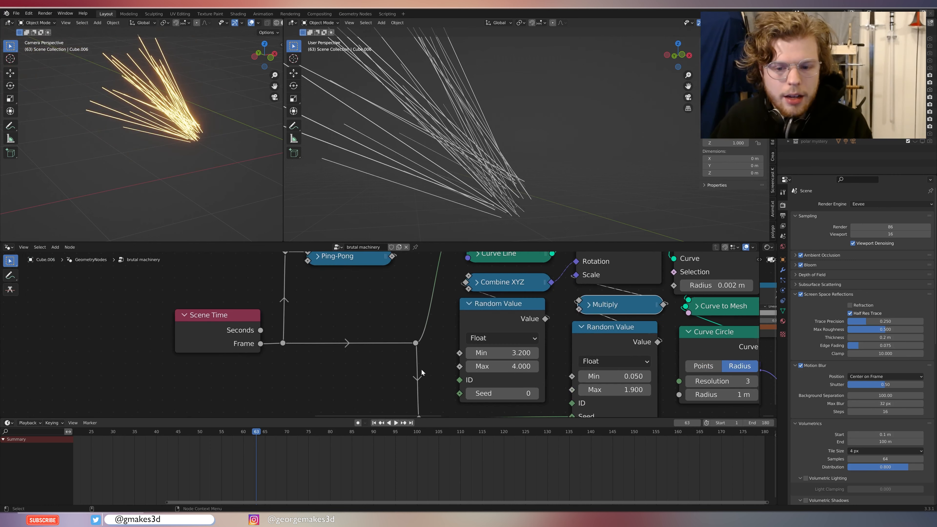
middle_drag(400, 376, 402, 329)
middle_drag(314, 320, 298, 348)
scroll(303, 344, down, 1)
scroll(304, 344, down, 2)
key(space)
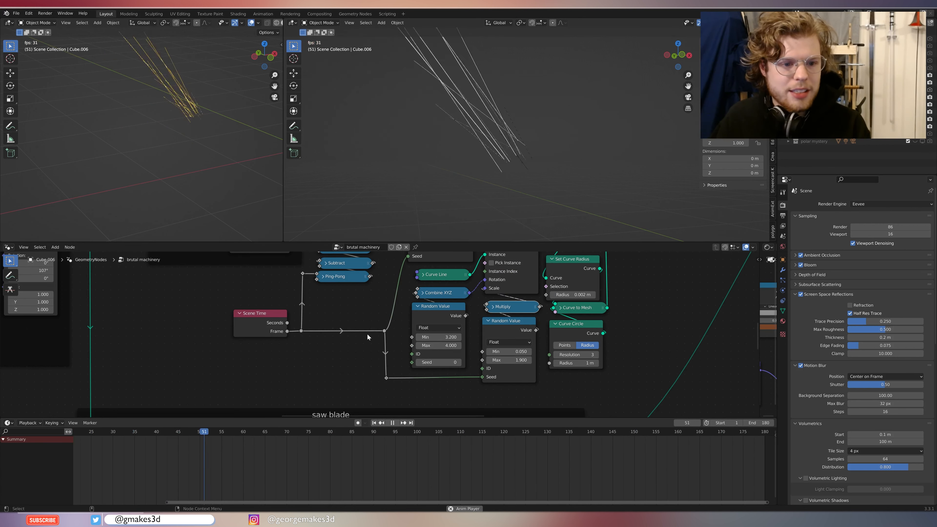
key(space)
scroll(442, 380, down, 2)
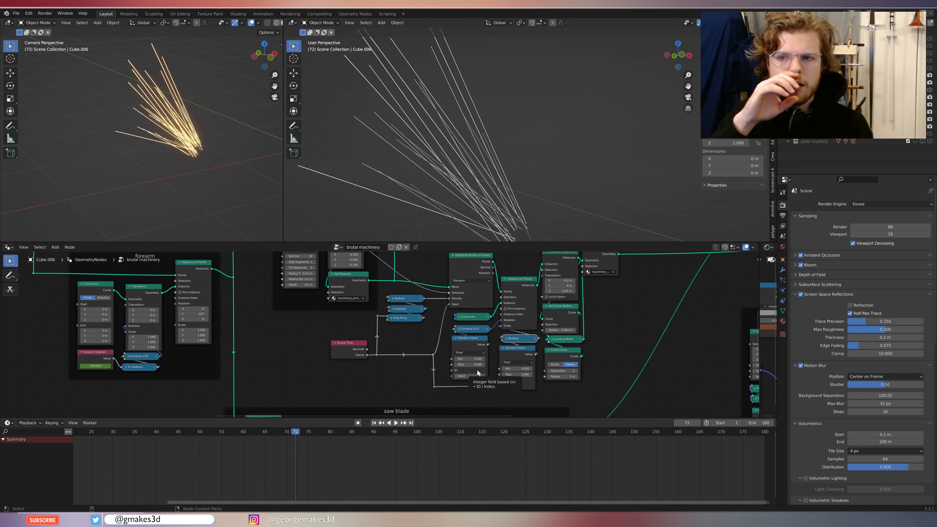
Expand the Ping-Pong, Subtract and Multiply nodes that feed the sparks' point density.
scroll(420, 338, up, 5)
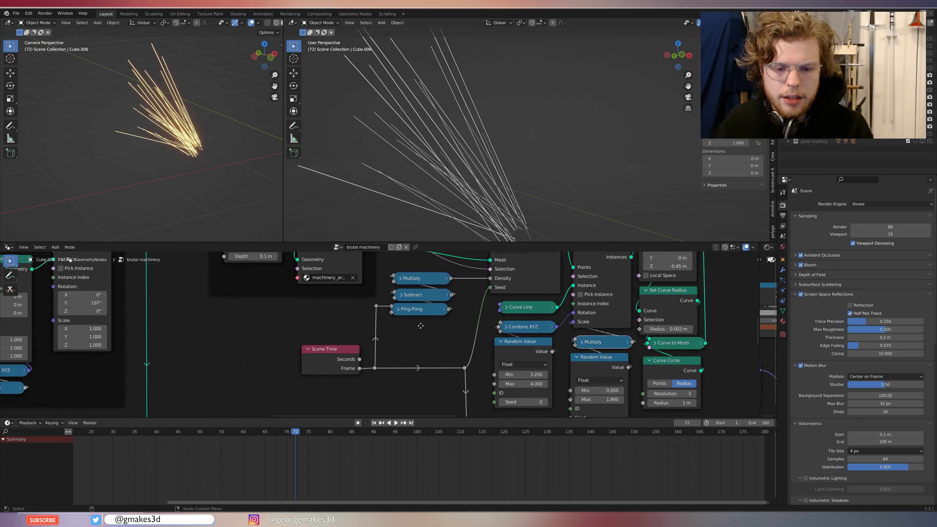
middle_drag(421, 336, 420, 350)
click(403, 321)
key(h)
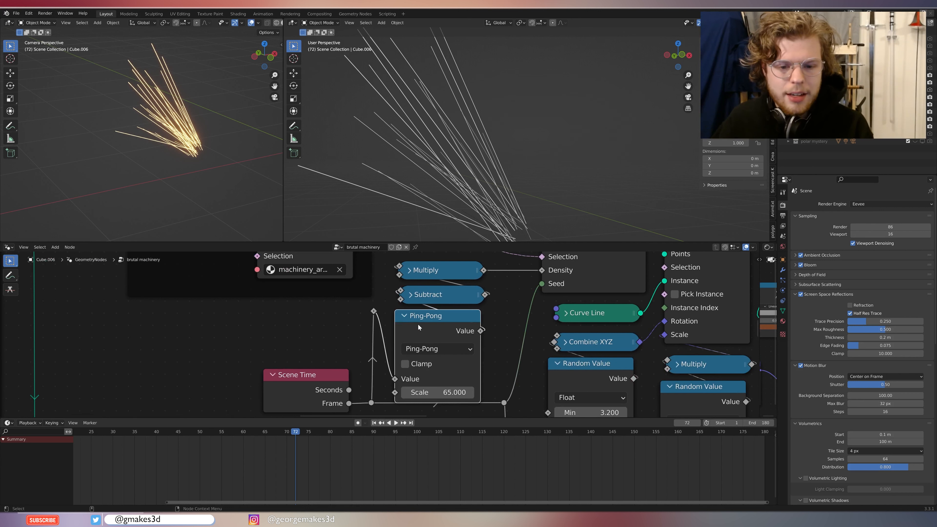
click(412, 301)
key(h)
click(414, 273)
key(h)
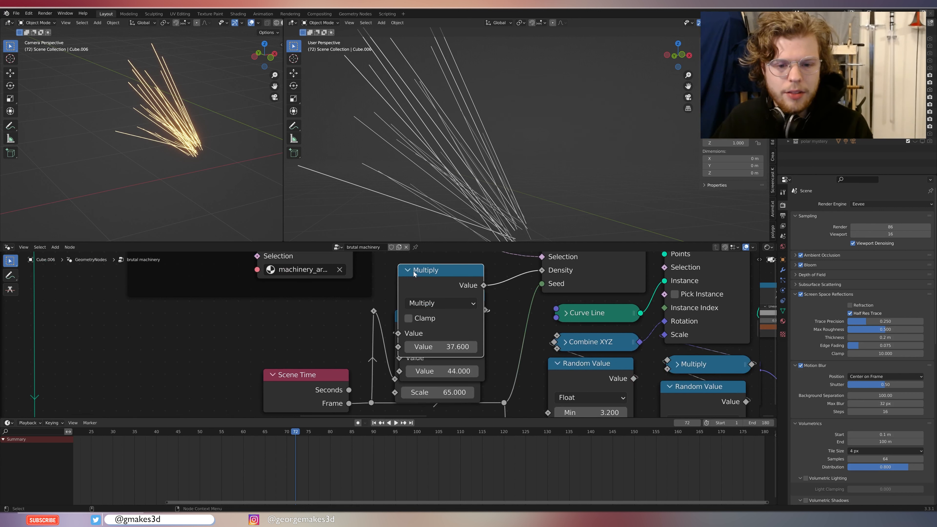
Collapse the Subtract node, recheck the density Multiply value while scrubbing to frame 75, and collapse Multiply.
click(410, 271)
click(410, 295)
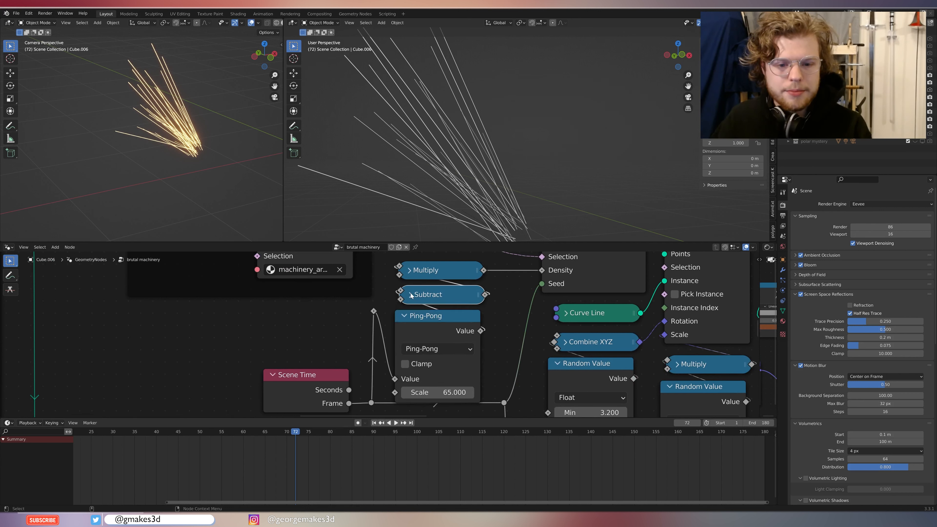
click(409, 271)
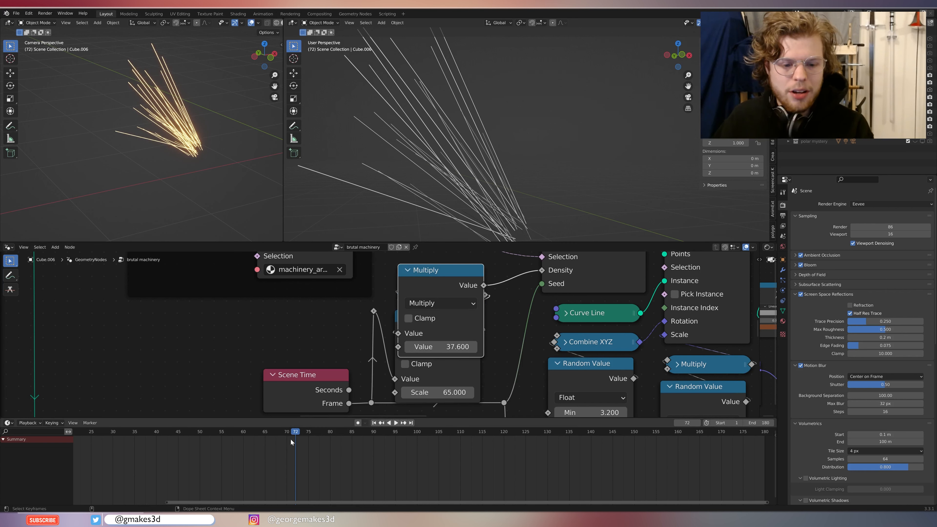
drag(295, 432, 309, 458)
key(space)
click(409, 273)
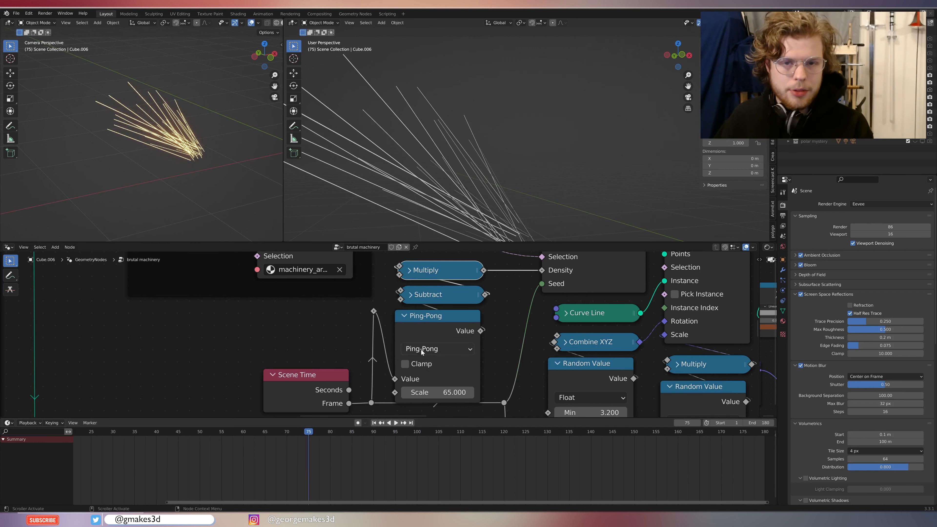
Expand the Subtract node to check its value and scrub the sparks from frame 45 to 77.
click(410, 295)
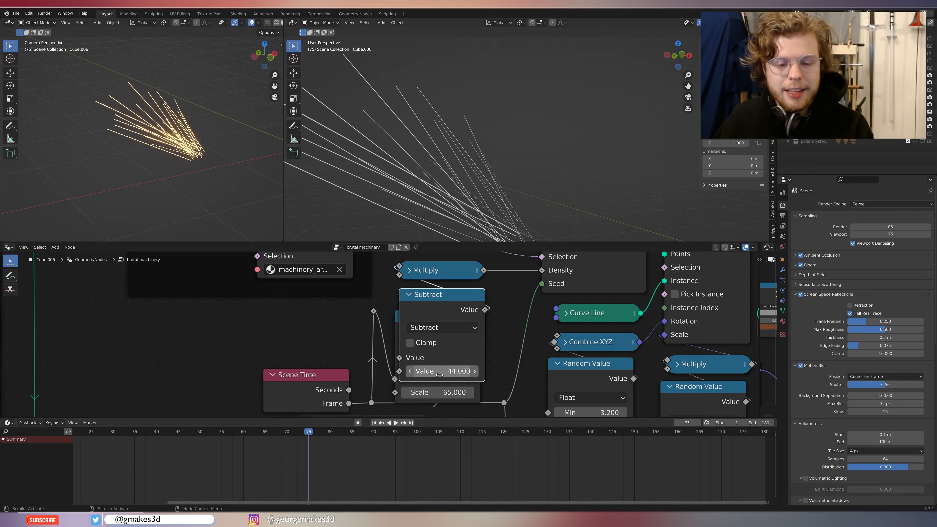
key(space)
click(179, 432)
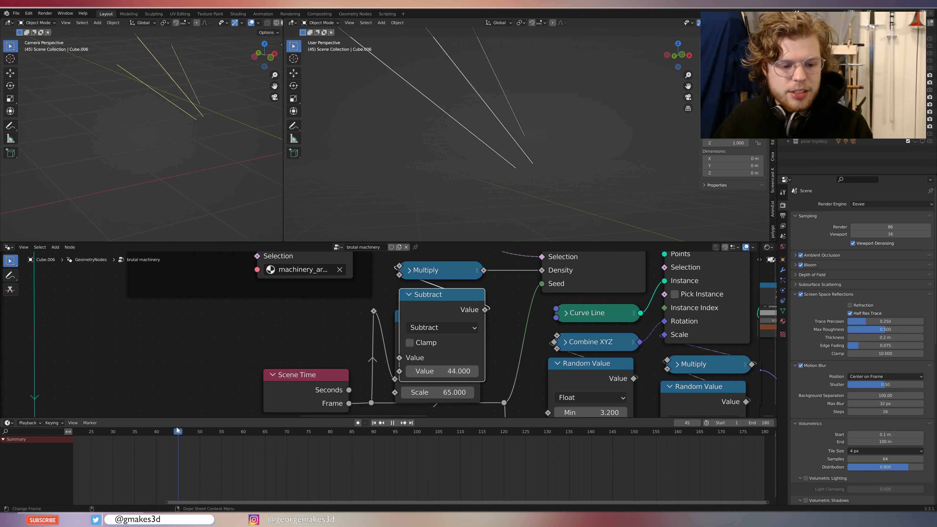
drag(178, 430, 318, 443)
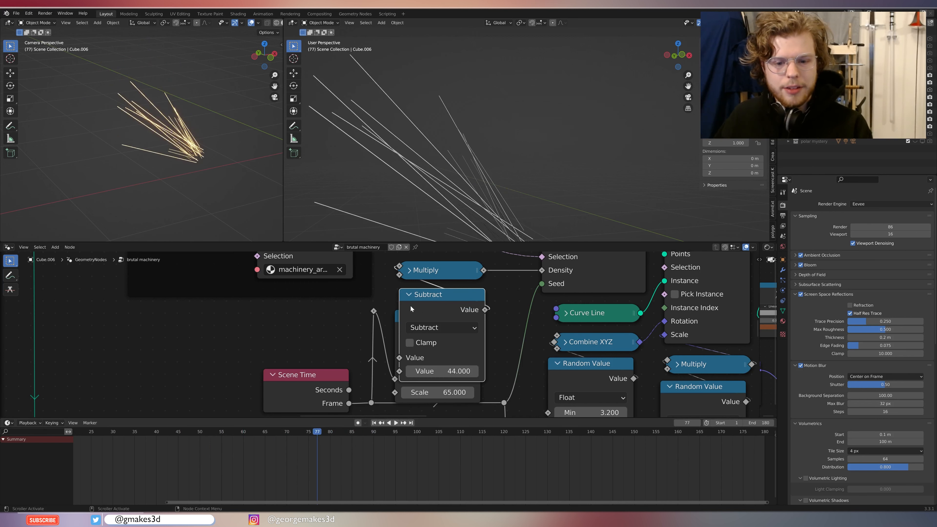
Collapse the Subtract and Ping-Pong nodes that feed the sparks' density.
key(h)
scroll(410, 312, down, 7)
scroll(402, 327, up, 4)
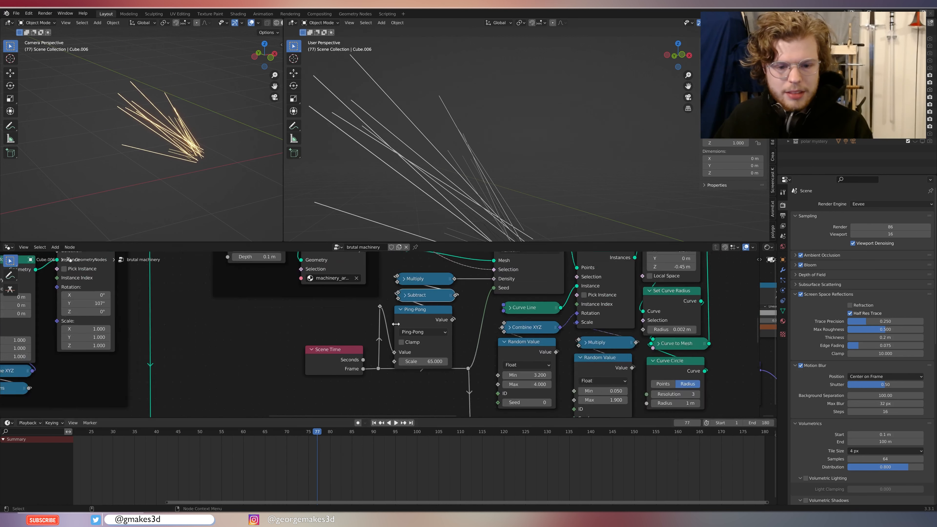
click(404, 309)
key(h)
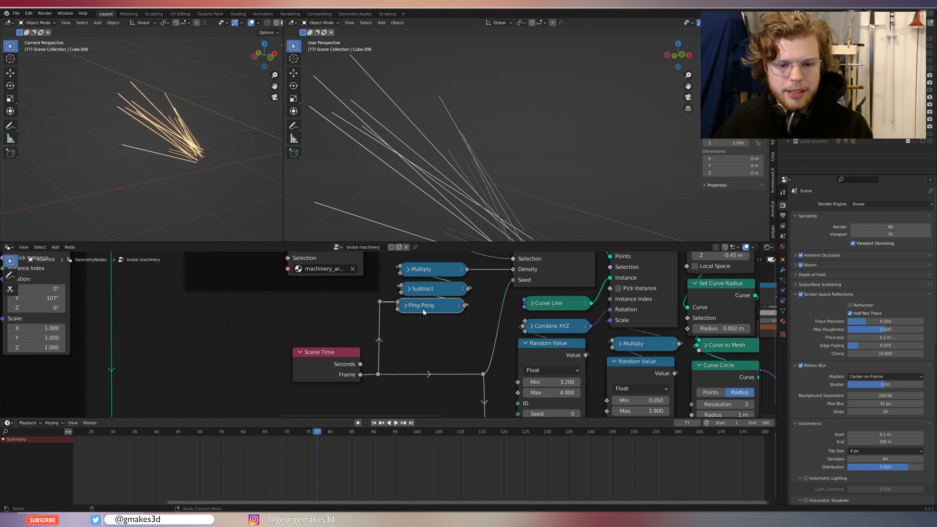
Mute the Ping-Pong node, preview the sparks up to about frame 86 without it, and unmute and expand it.
key(m)
drag(291, 433, 233, 428)
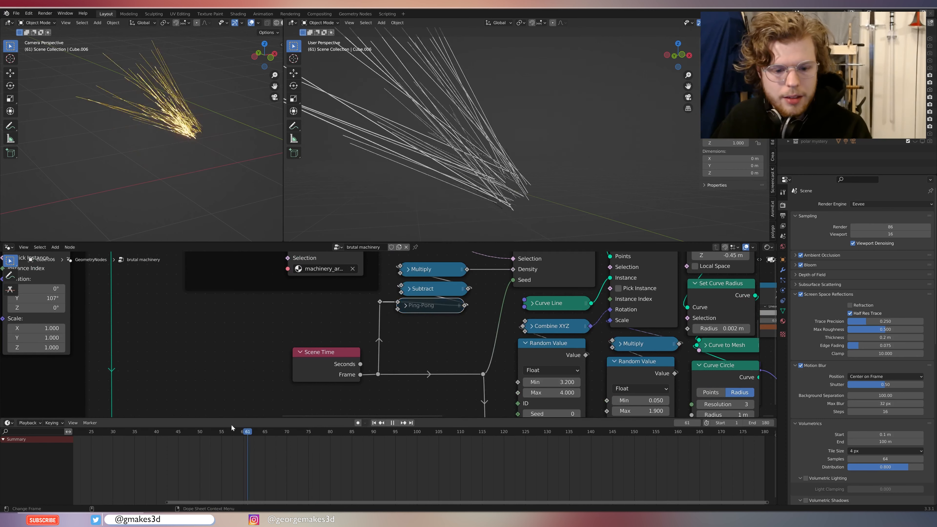
key(space)
key(space)
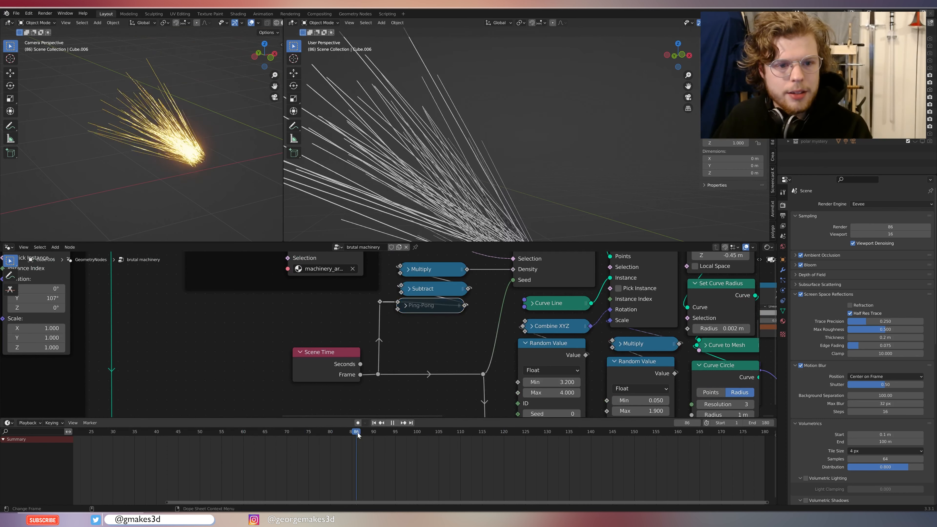
click(405, 306)
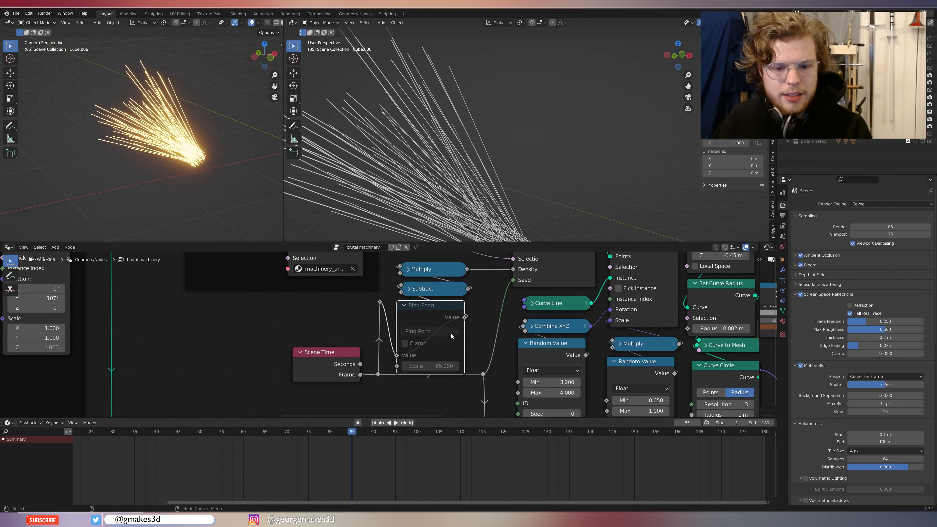
right_click(435, 339)
key(m)
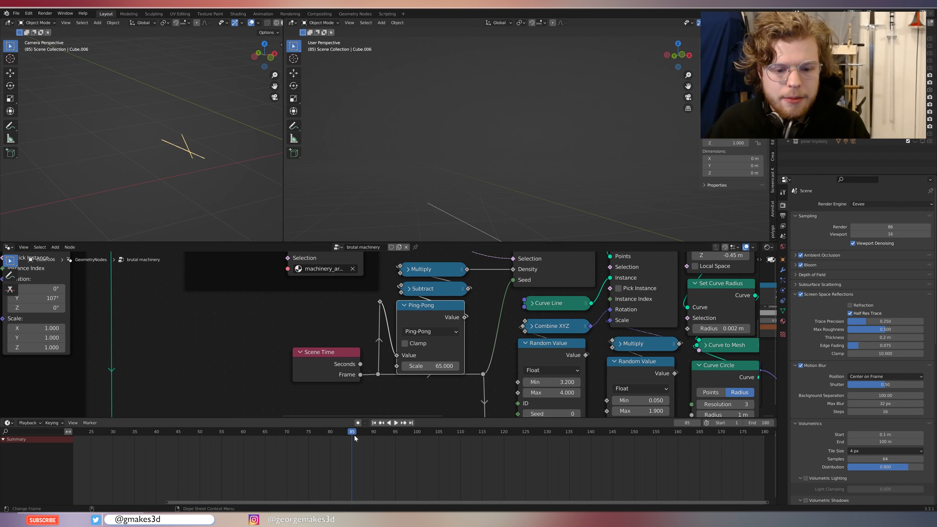
Scrub the animation with Ping-Pong active to compare the spark density up to frame 85.
key(space)
click(319, 435)
key(space)
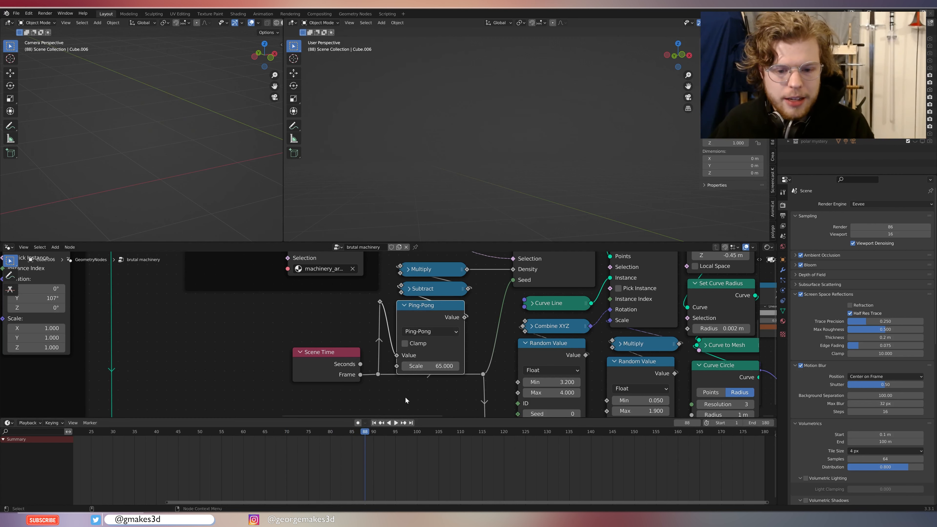
drag(355, 435, 178, 424)
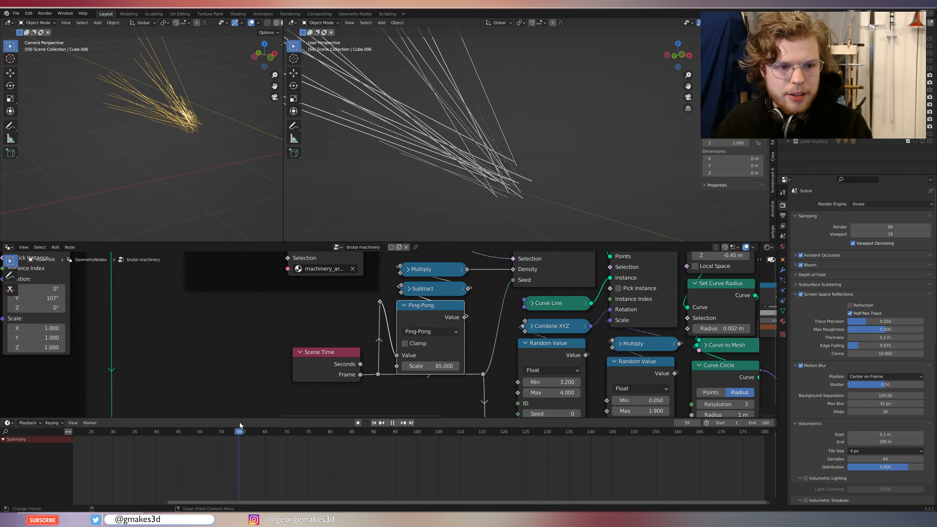
drag(346, 435, 352, 435)
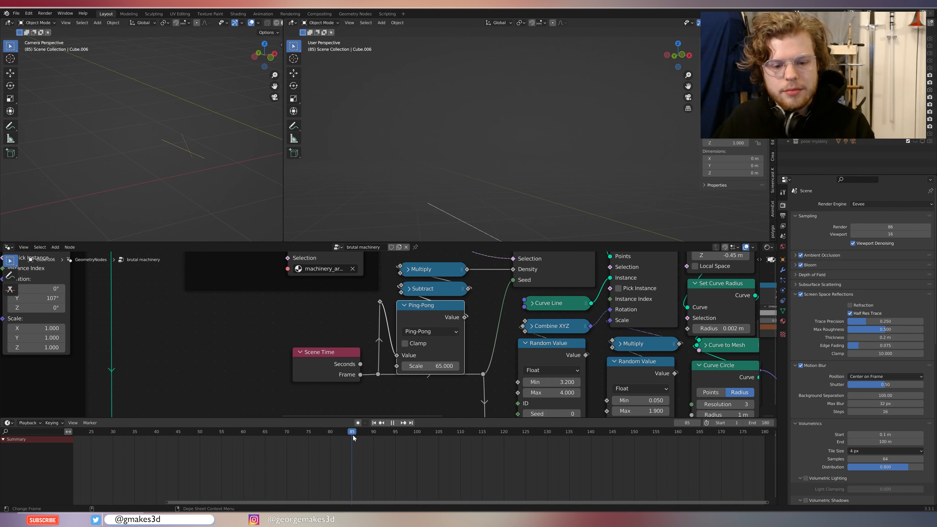
key(space)
Expand the density Multiply node to check its value, collapse it again, and nudge the Ping-Pong node slightly.
click(416, 272)
key(h)
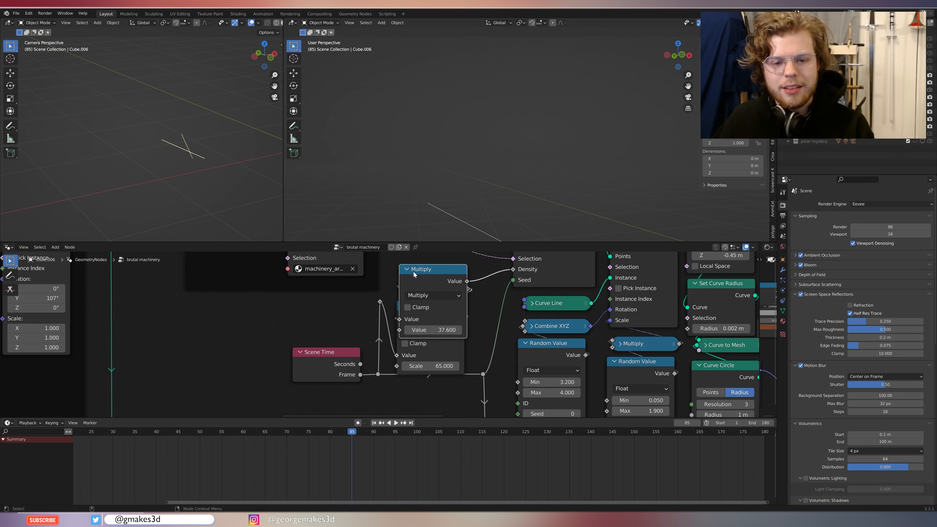
key(h)
drag(425, 306, 427, 307)
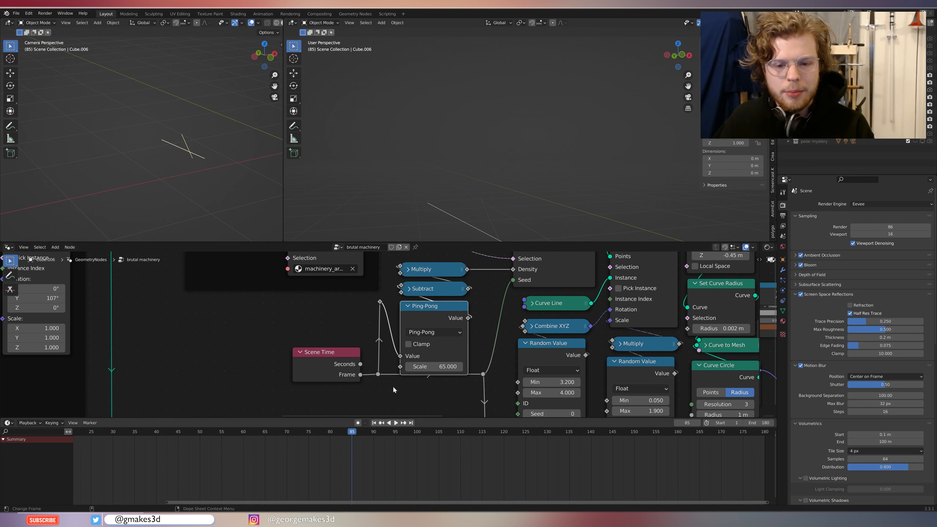
Scrub back to frame 45, then forward through frame 65 to frame 87, to review how the spark count rises and falls.
drag(356, 434, 278, 432)
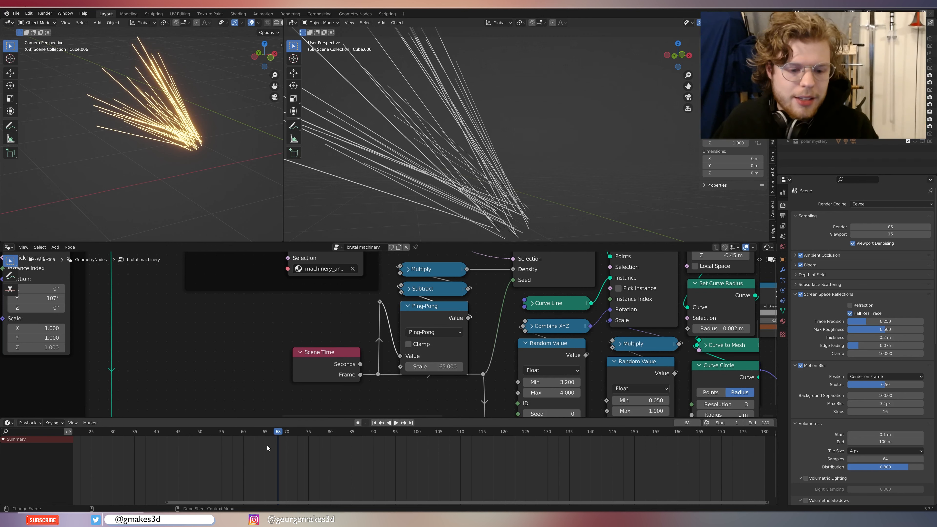
drag(278, 433, 179, 436)
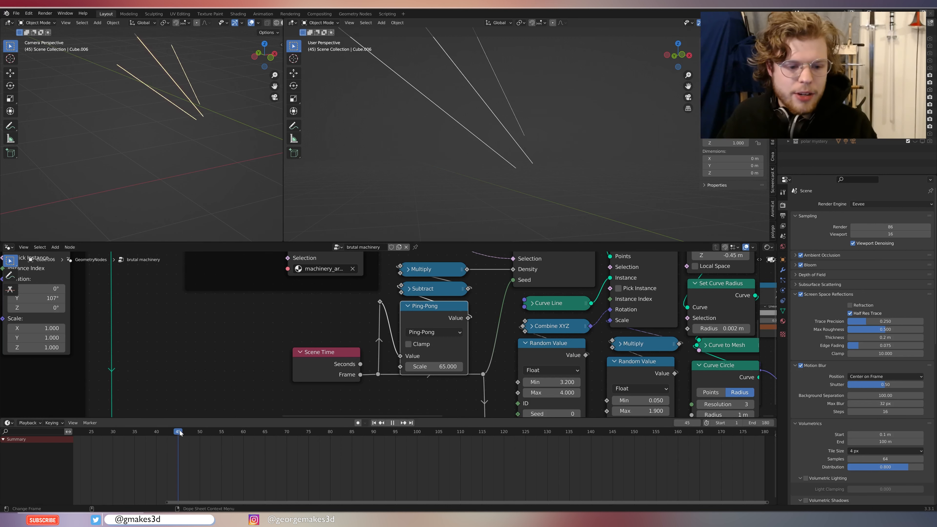
drag(180, 433, 264, 437)
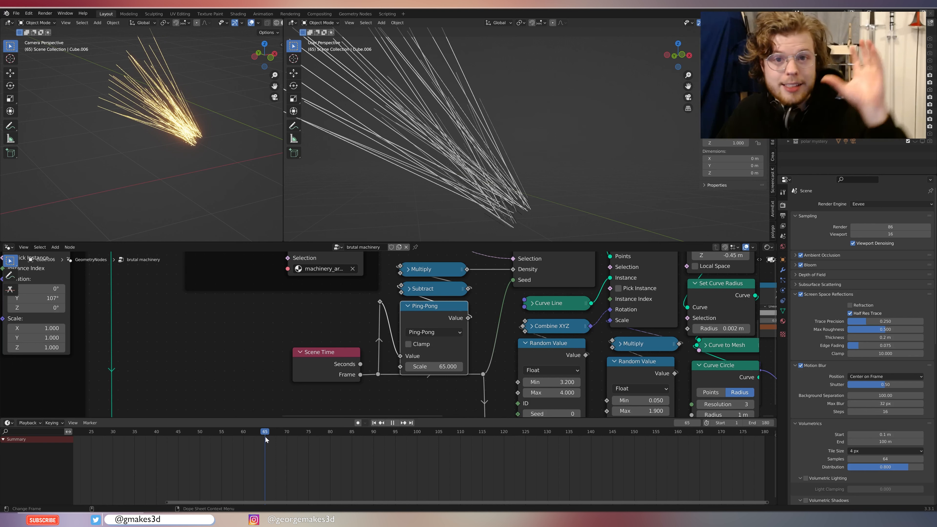
drag(266, 437, 360, 446)
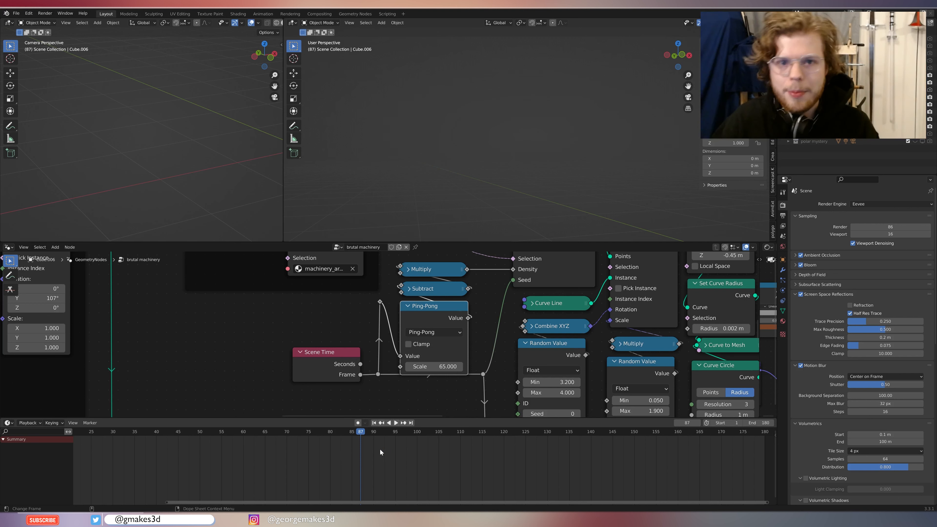
Review the spark nodes through to their final Set Material, preview its output, and delete the Viewer node.
scroll(488, 325, down, 9)
middle_drag(483, 308, 455, 324)
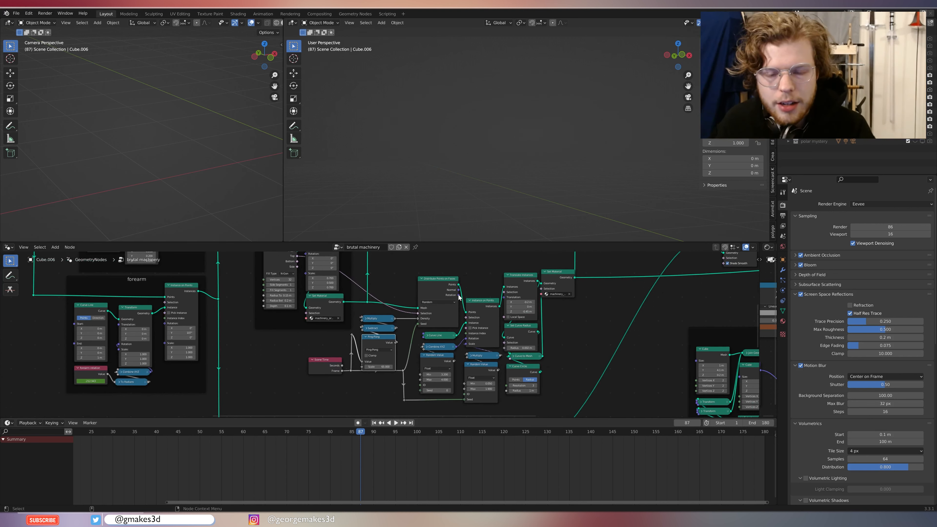
scroll(643, 290, up, 9)
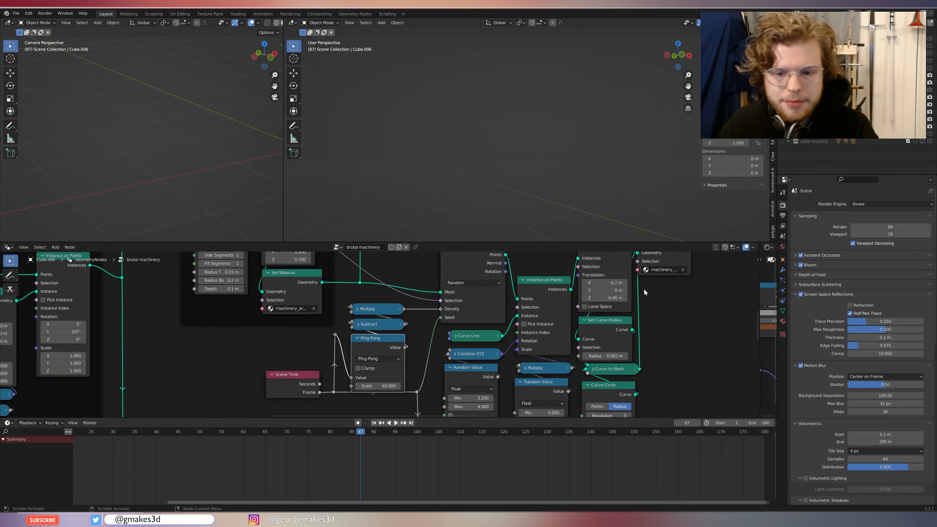
middle_drag(732, 299, 495, 375)
scroll(597, 321, down, 6)
scroll(596, 326, up, 4)
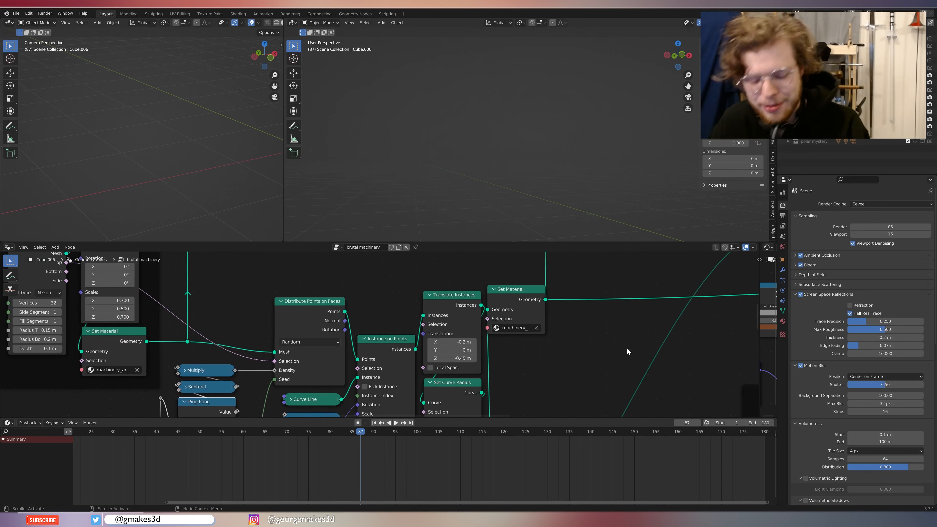
ctrl+shift+click(530, 299)
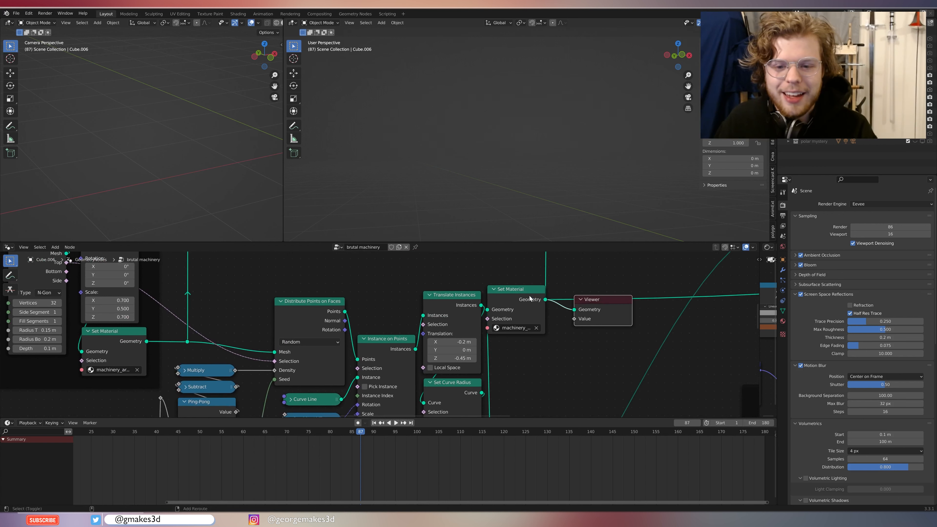
key(x)
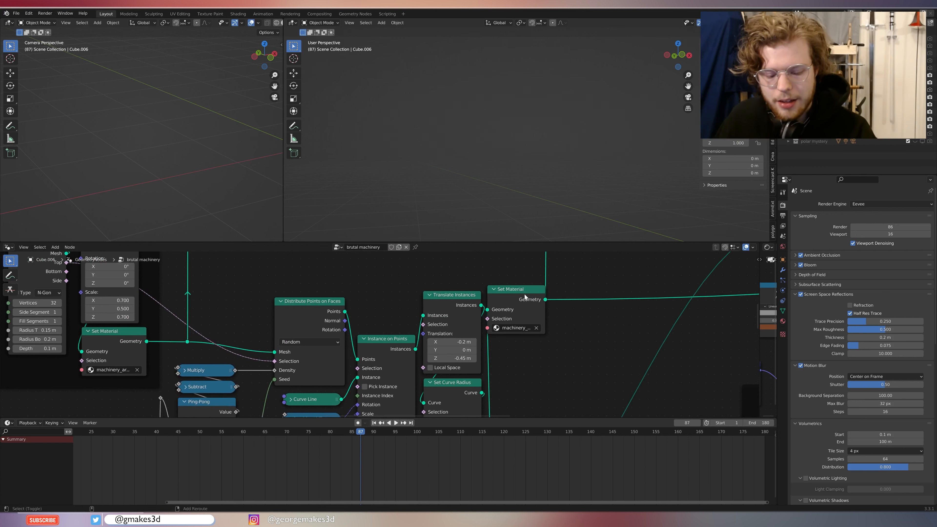
Preview the joined saw arm geometry and move the animation to frame 91.
scroll(534, 301, down, 5)
middle_drag(537, 297, 404, 327)
ctrl+shift+click(466, 302)
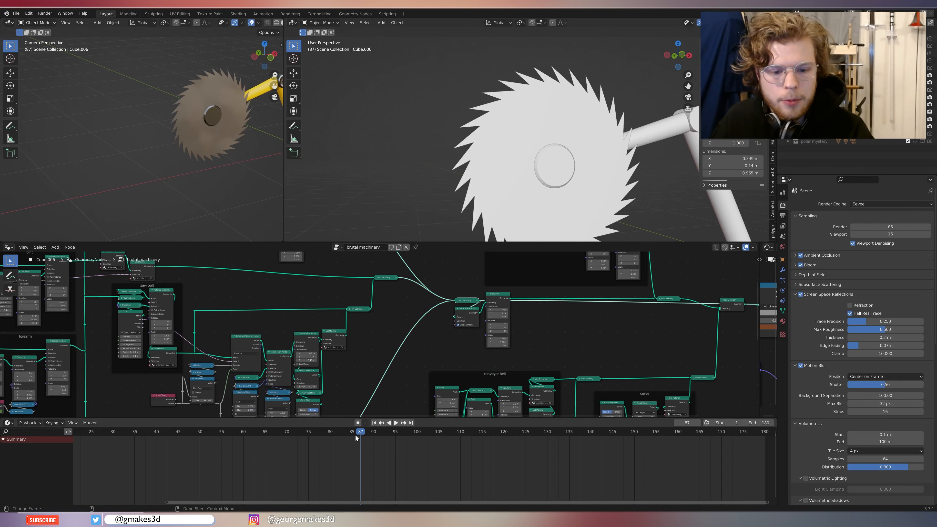
mouse_move(366, 433)
mouse_down()
mouse_move(418, 434)
mouse_move(246, 432)
mouse_move(361, 439)
mouse_move(139, 409)
mouse_move(423, 447)
mouse_move(184, 418)
mouse_move(378, 440)
mouse_up()
key(space)
key(space)
Examine the overall node tree from the saw arm and cube (cut) groups to the conveyor belt and curve frames.
scroll(403, 176, down, 7)
scroll(506, 371, down, 3)
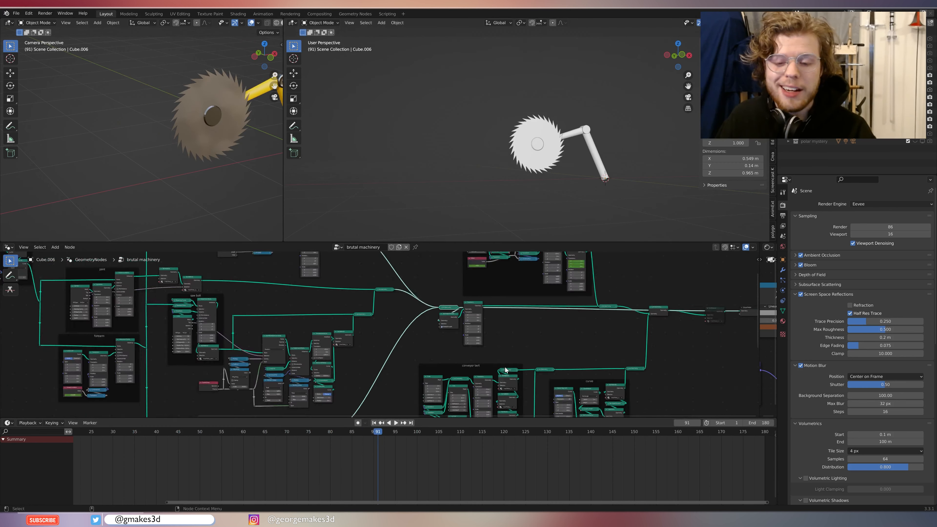
scroll(480, 371, up, 3)
middle_drag(394, 379, 451, 340)
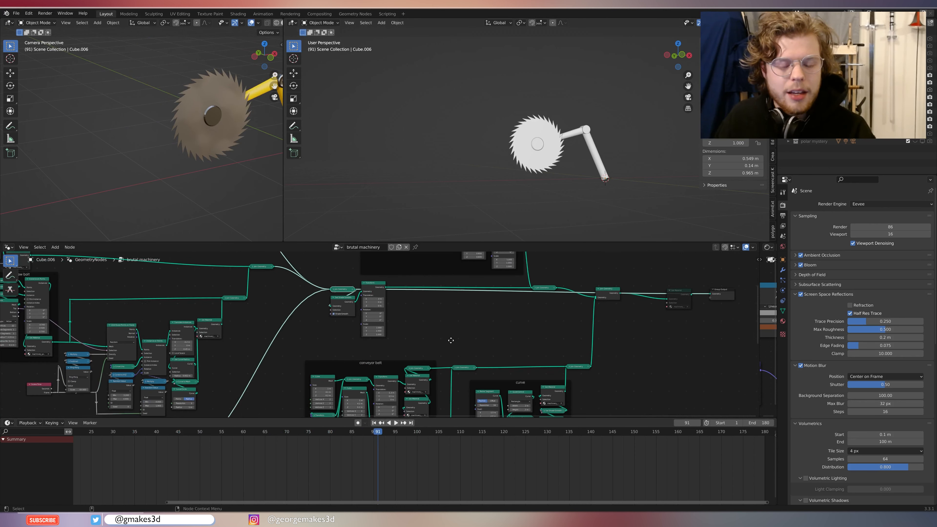
scroll(451, 340, down, 3)
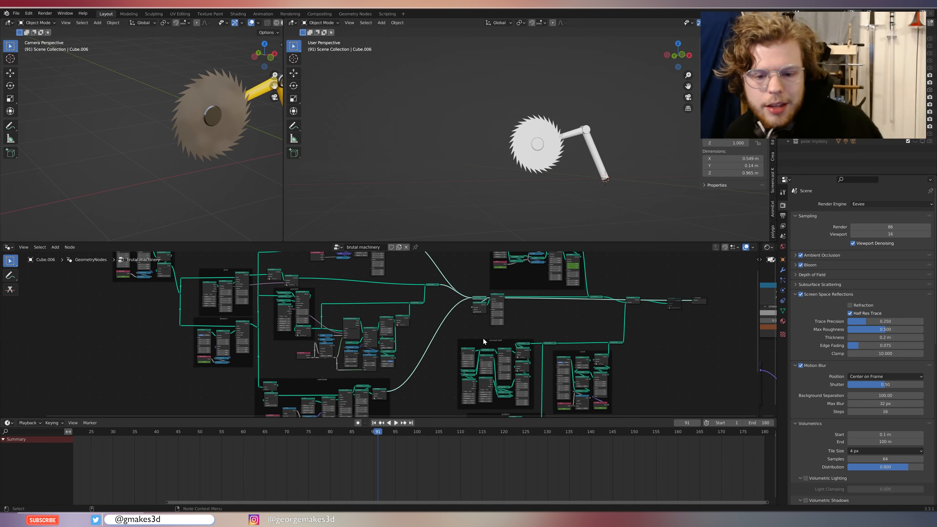
scroll(397, 331, up, 2)
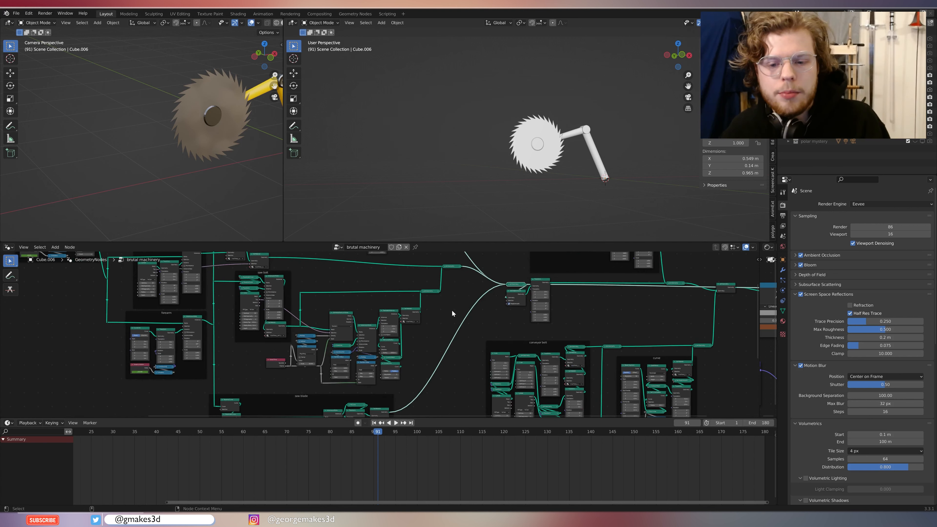
middle_drag(452, 309, 490, 306)
scroll(449, 343, up, 5)
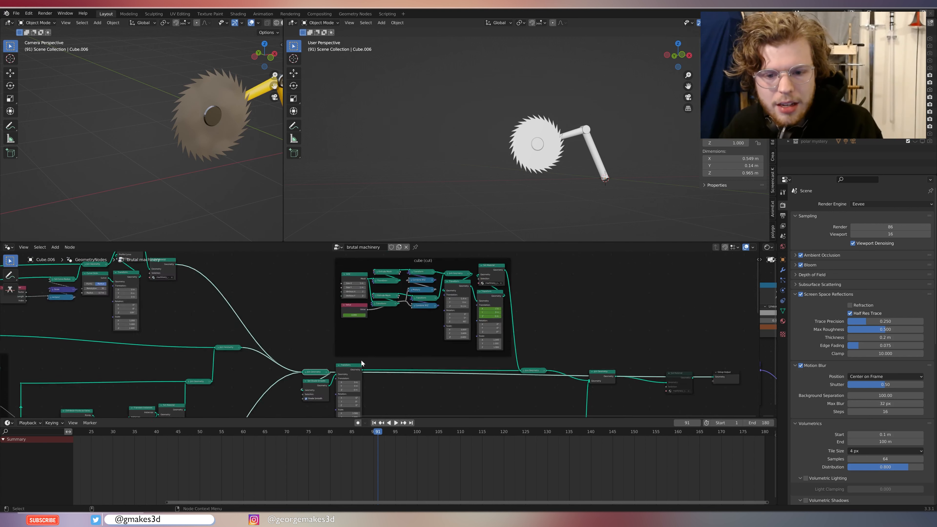
middle_drag(408, 344, 391, 365)
scroll(393, 360, down, 5)
scroll(492, 382, down, 2)
middle_drag(492, 382, 500, 266)
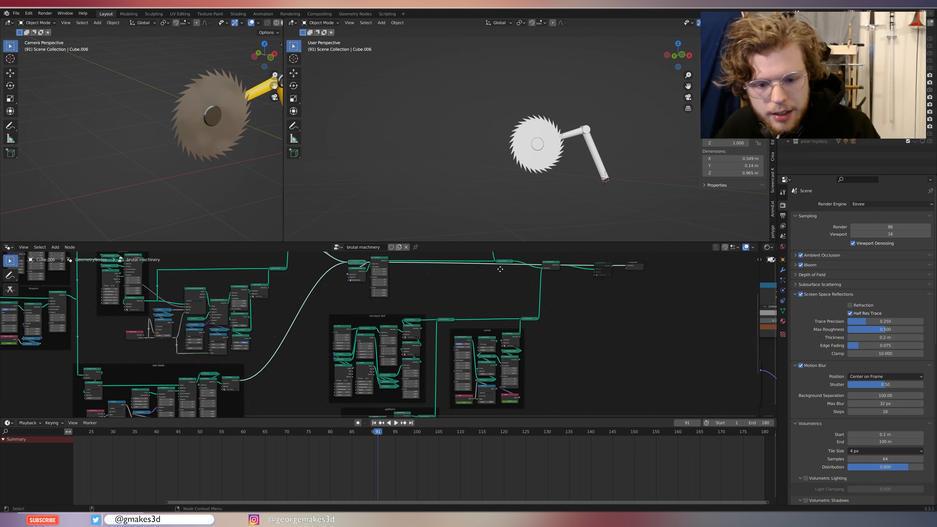
scroll(482, 329, up, 6)
middle_drag(482, 328, 508, 306)
middle_drag(414, 310, 496, 330)
scroll(546, 256, down, 2)
click(421, 309)
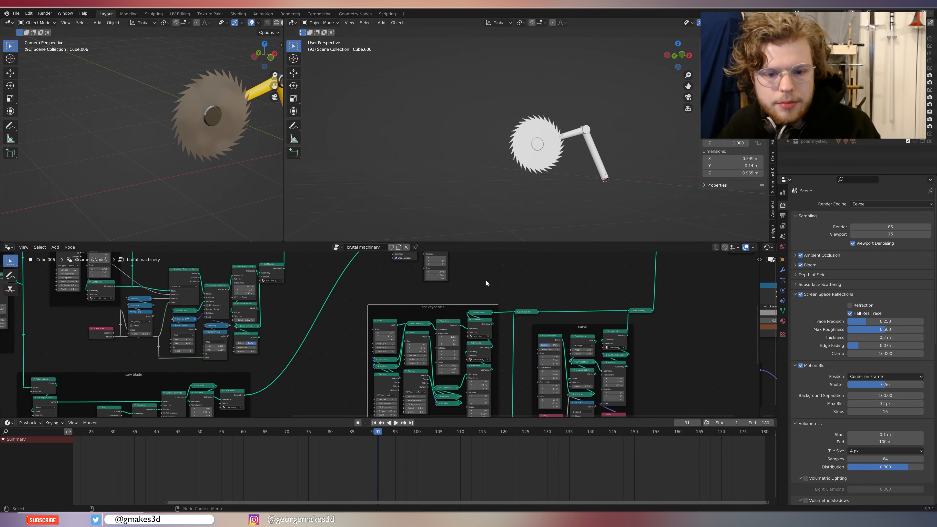
Preview the conveyor belt frame's final Join Geometry output and inspect the belt up close.
scroll(496, 307, up, 2)
ctrl+shift+click(470, 316)
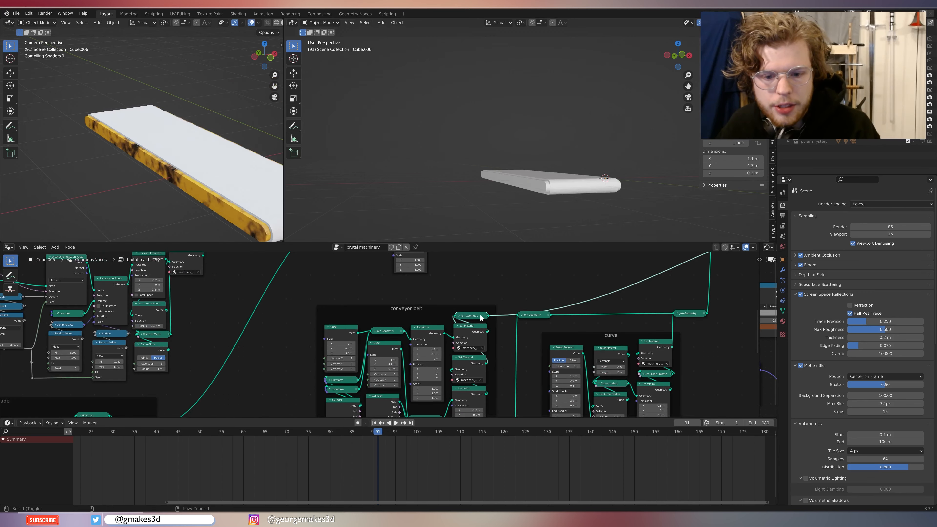
middle_drag(471, 149, 542, 174)
scroll(535, 165, up, 5)
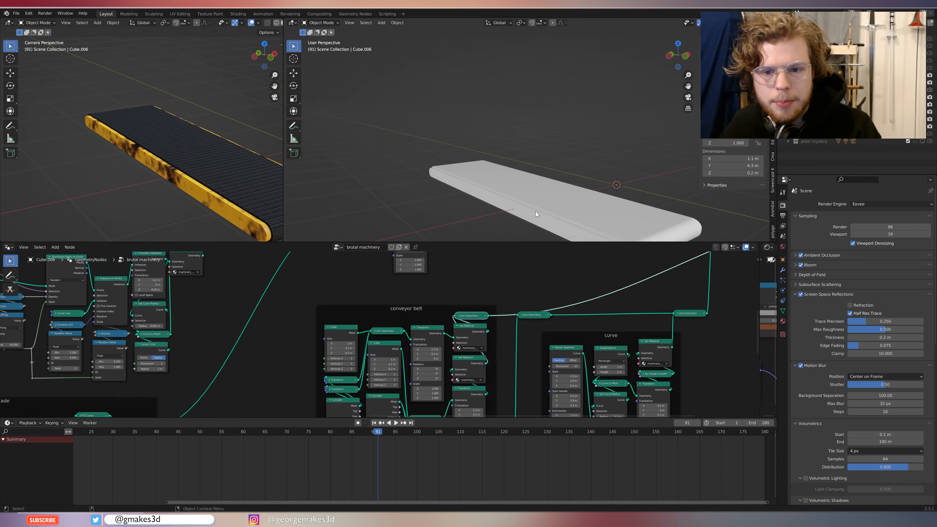
Preview the first Cube and the first Cylinder in the conveyor belt frame separately.
middle_drag(463, 368, 504, 334)
scroll(410, 312, up, 2)
ctrl+shift+click(384, 287)
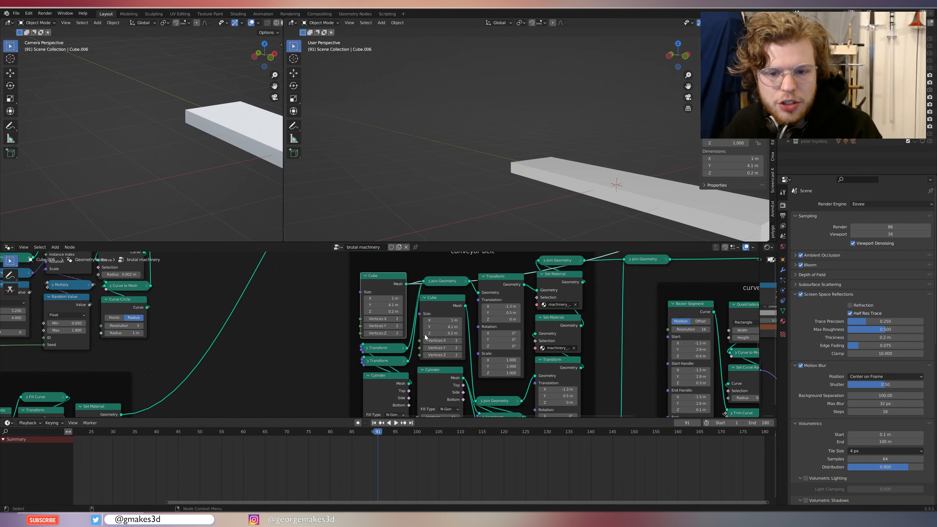
middle_drag(384, 287, 341, 305)
middle_drag(340, 404, 353, 342)
ctrl+shift+click(353, 342)
scroll(543, 208, down, 2)
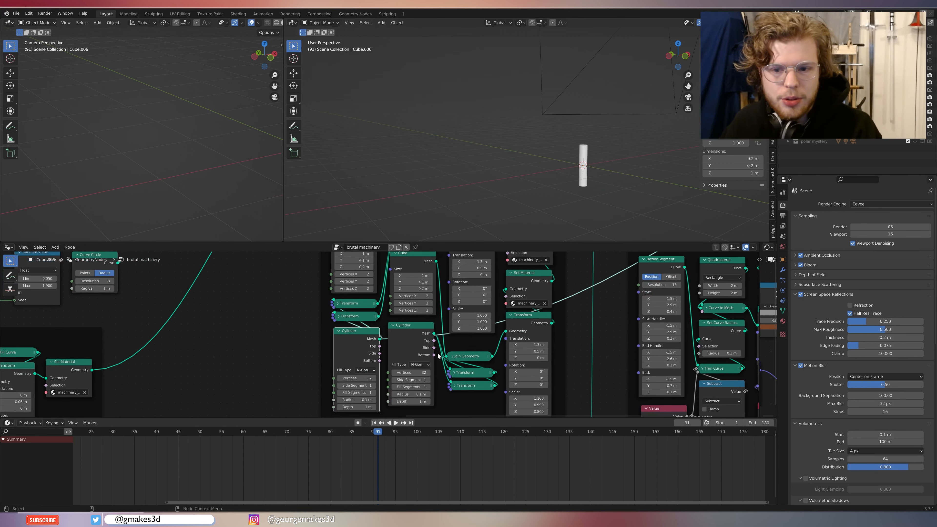
Preview the output of the conveyor belt frame's Transform node that follows the joined cube and cylinder geometry.
middle_drag(512, 337, 427, 337)
ctrl+shift+click(424, 277)
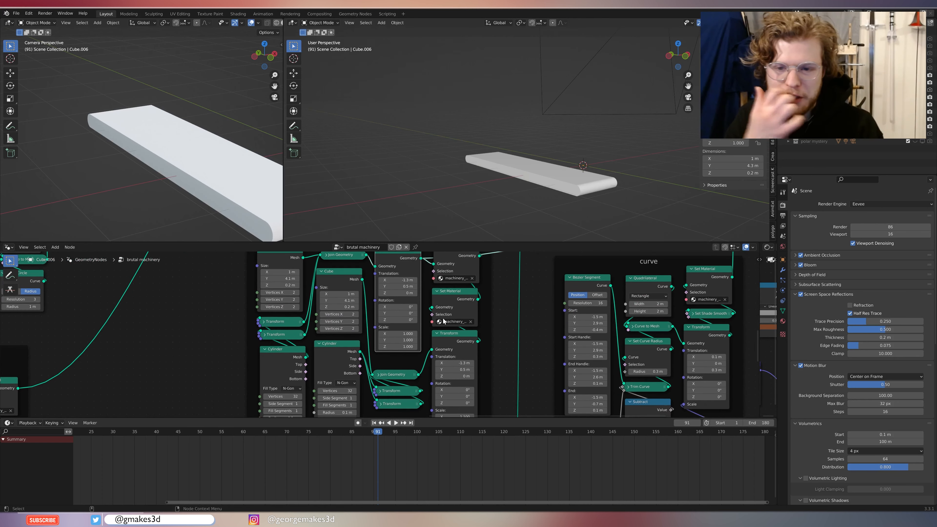
scroll(455, 375, up, 4)
middle_drag(457, 357, 439, 369)
scroll(439, 370, down, 3)
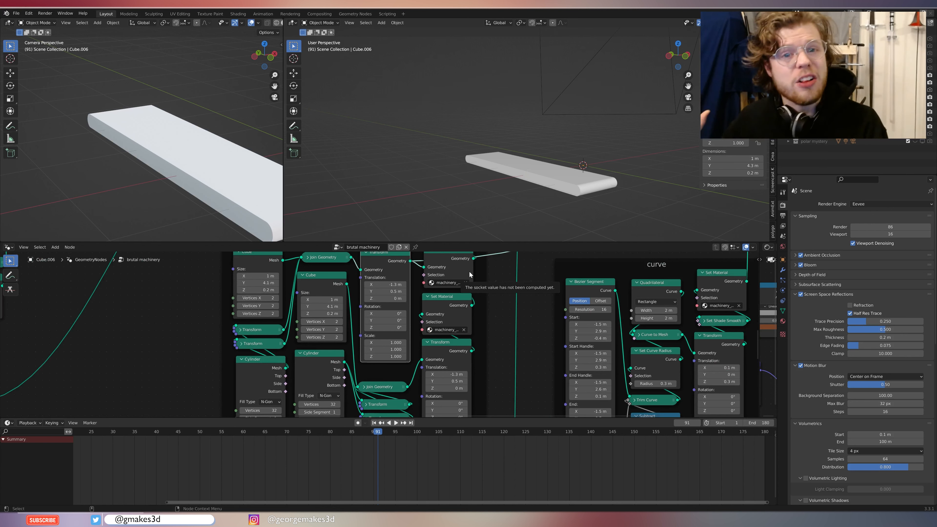
Preview both Set Material outputs and the final Join Geometry of the conveyor belt frame, inspecting the belt up close.
ctrl+shift+click(445, 297)
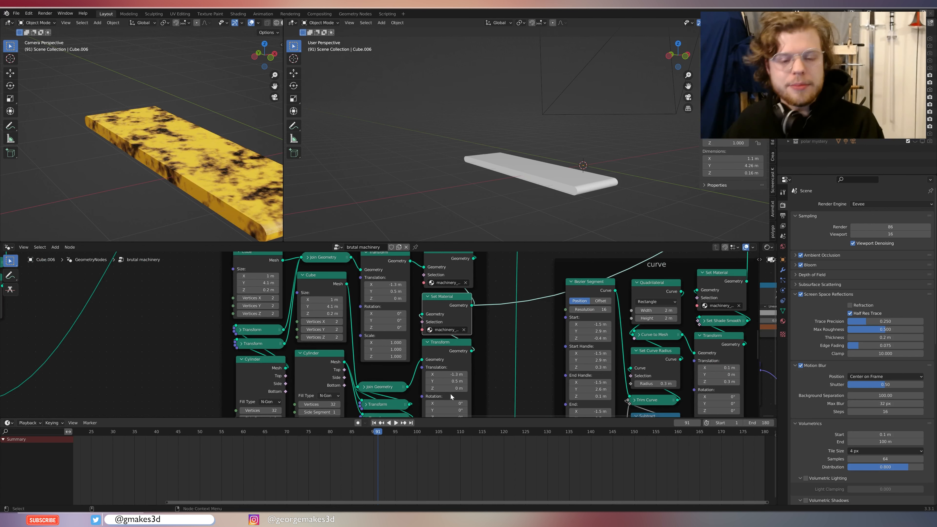
scroll(450, 395, up, 3)
ctrl+shift+click(476, 343)
middle_drag(487, 329, 432, 405)
ctrl+shift+click(414, 284)
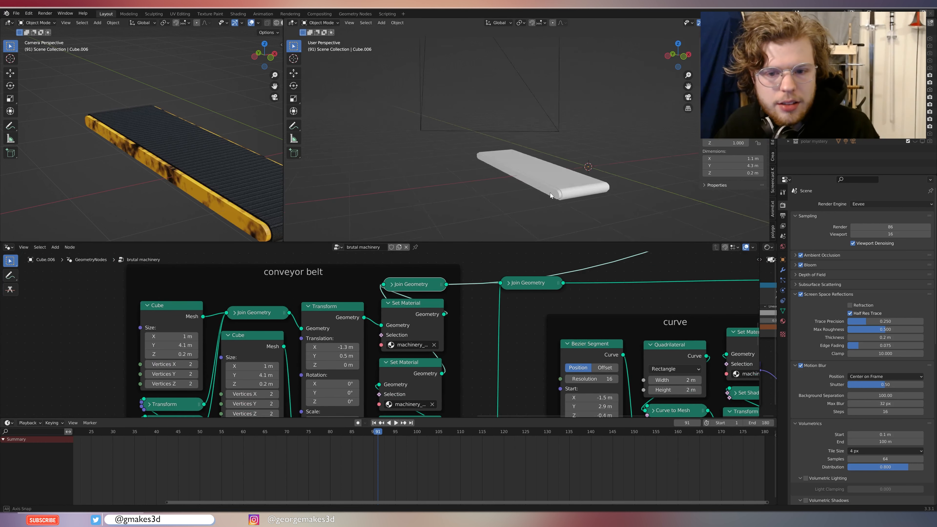
scroll(550, 193, up, 6)
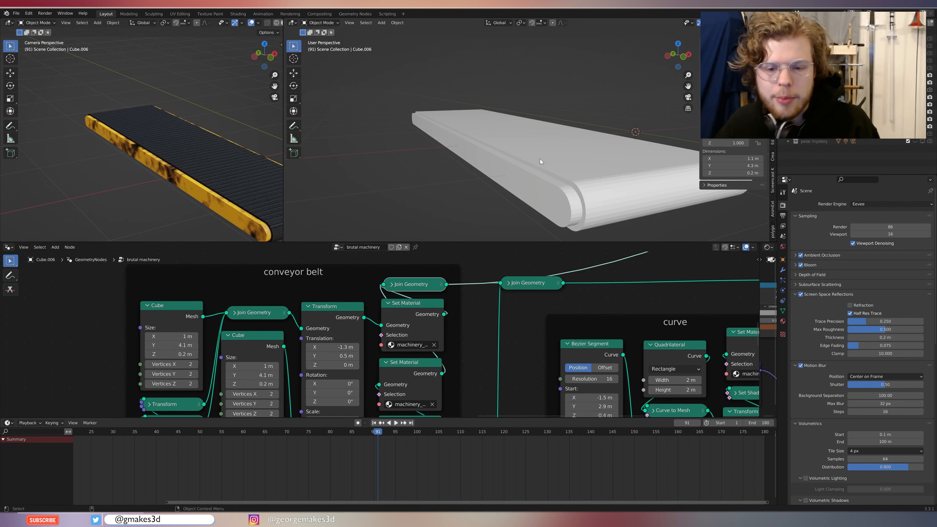
scroll(602, 282, down, 6)
Preview the platform frame's Join Geometry output and inspect the slotted dome on the slab up close.
middle_drag(601, 281, 545, 320)
scroll(546, 320, down, 4)
middle_drag(516, 404, 393, 267)
scroll(366, 385, up, 3)
scroll(366, 384, down, 7)
scroll(456, 328, up, 2)
scroll(404, 469, up, 4)
scroll(404, 468, up, 1)
ctrl+shift+click(433, 317)
scroll(528, 177, down, 5)
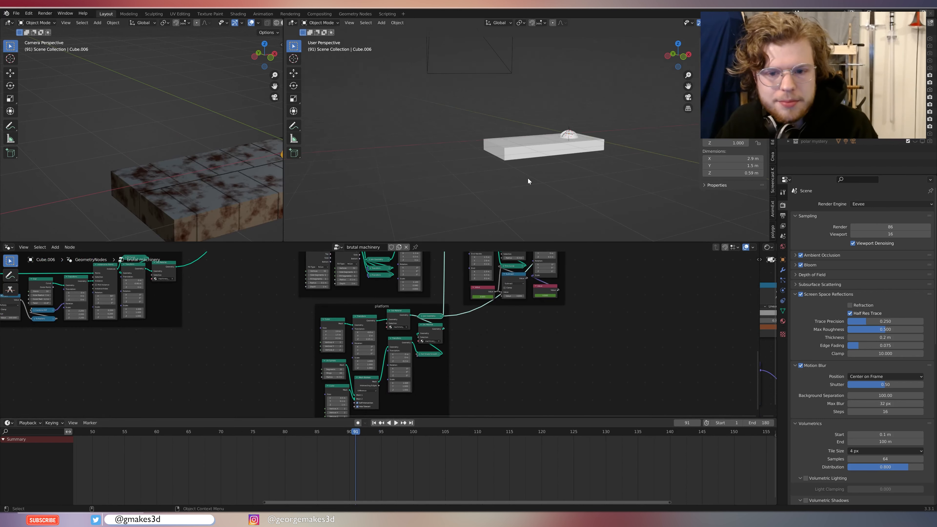
mouse_move(528, 177)
middle_down()
mouse_move(511, 192)
mouse_move(539, 174)
middle_up()
scroll(548, 155, up, 5)
scroll(511, 193, up, 3)
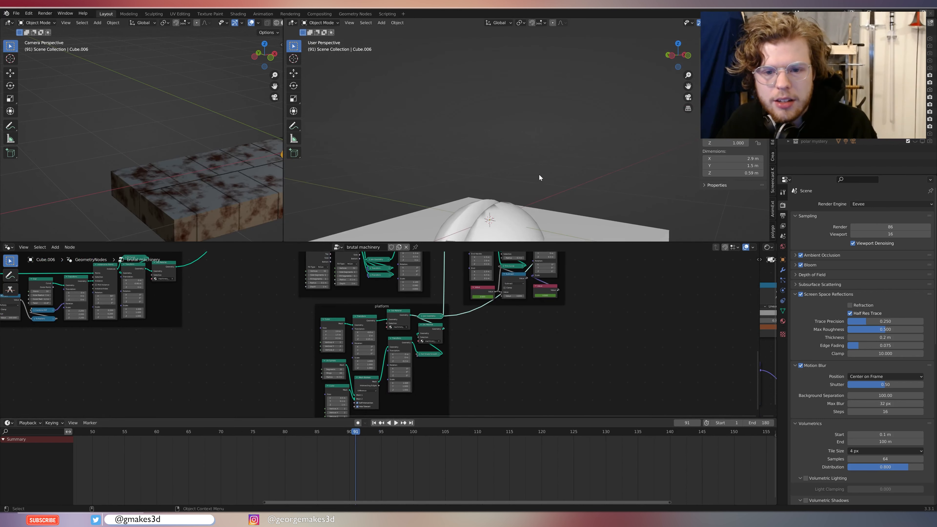
Preview the platform frame's Mesh Boolean output and inspect the slotted sphere.
scroll(410, 390, up, 5)
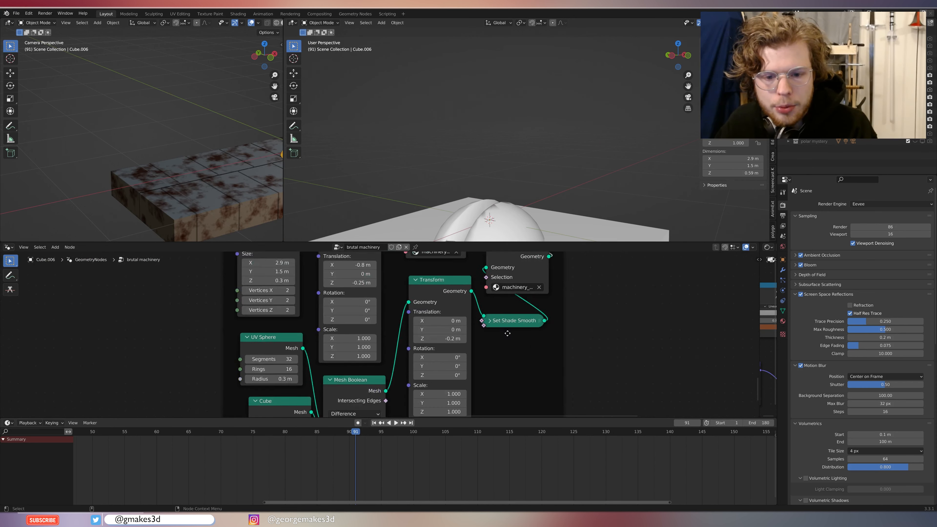
ctrl+shift+click(416, 309)
scroll(526, 164, down, 4)
middle_drag(526, 164, 538, 175)
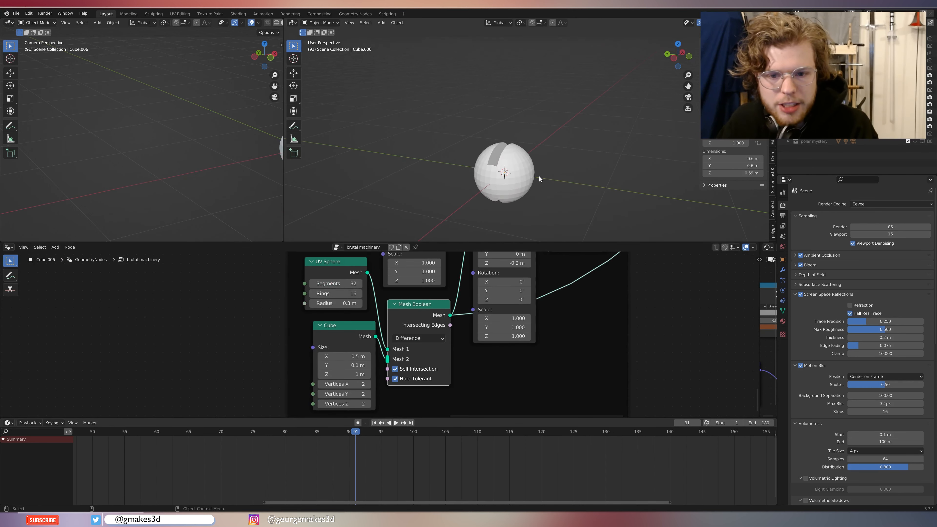
Return the preview to the platform frame's Join Geometry output and view the whole platform.
middle_drag(567, 319, 453, 323)
scroll(450, 236, down, 3)
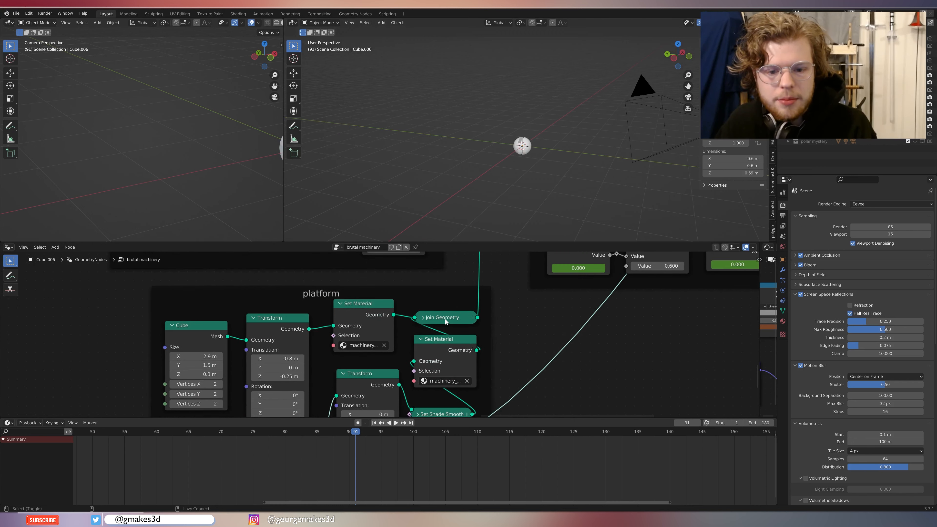
ctrl+shift+click(446, 317)
middle_drag(530, 170, 498, 177)
scroll(461, 311, down, 8)
middle_drag(537, 321, 565, 369)
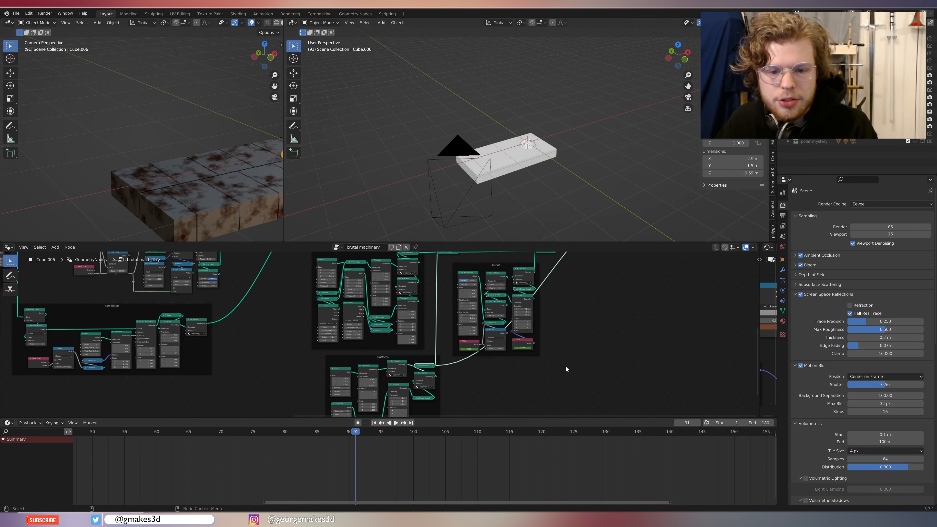
Preview the Join Geometry node that combines the conveyor belt with the platform.
middle_drag(424, 281, 446, 354)
scroll(446, 353, up, 4)
scroll(446, 353, up, 2)
ctrl+shift+click(495, 307)
middle_drag(492, 192, 484, 192)
scroll(400, 341, down, 6)
Preview the cube (cut) frame's Set Material output and briefly play the animation.
middle_drag(400, 339, 332, 338)
scroll(329, 314, up, 6)
scroll(320, 309, down, 2)
middle_drag(504, 256, 383, 338)
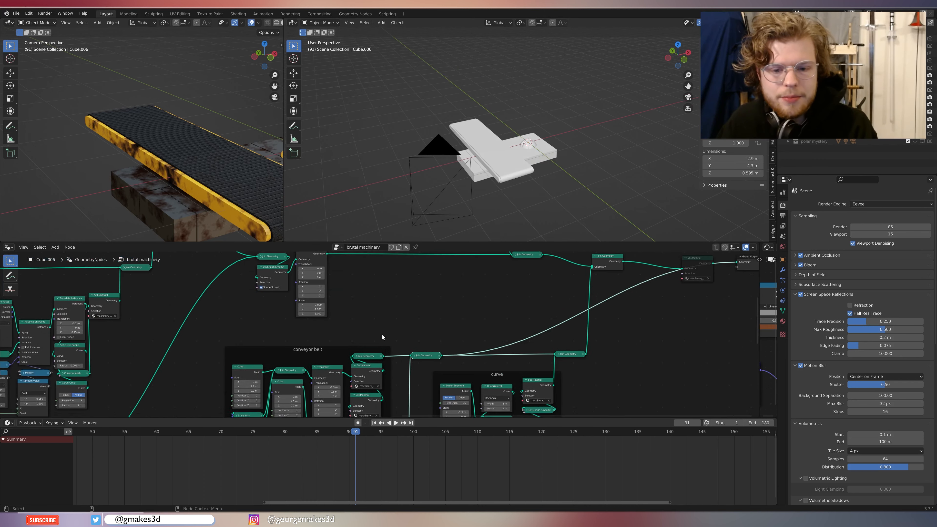
middle_drag(544, 259, 448, 331)
middle_drag(379, 279, 505, 367)
scroll(484, 348, up, 5)
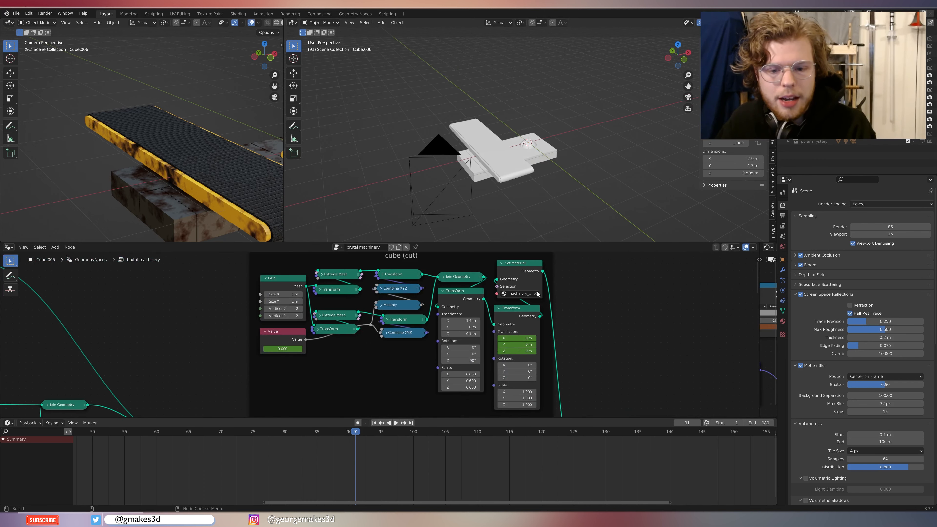
ctrl+shift+click(530, 275)
key(space)
key(space)
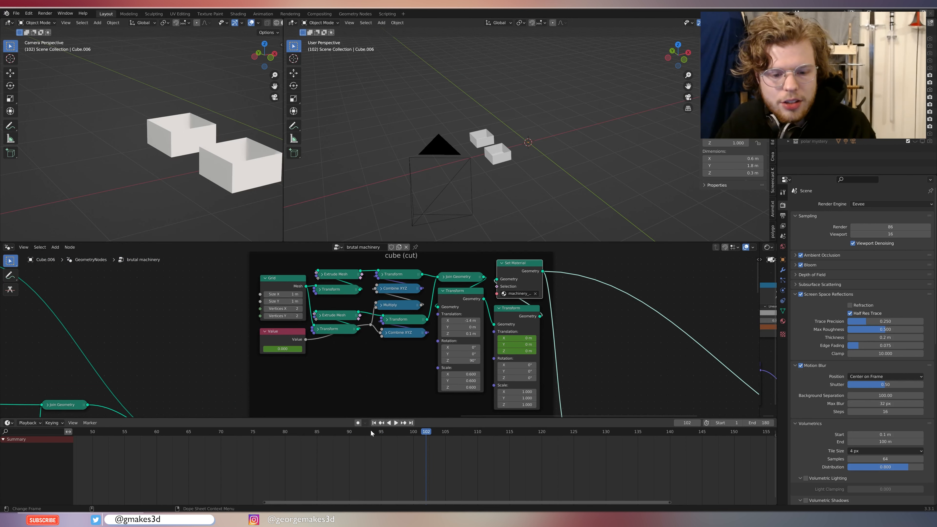
Replay the cube-cutting animation from the start and move to frame 83.
click(373, 423)
key(space)
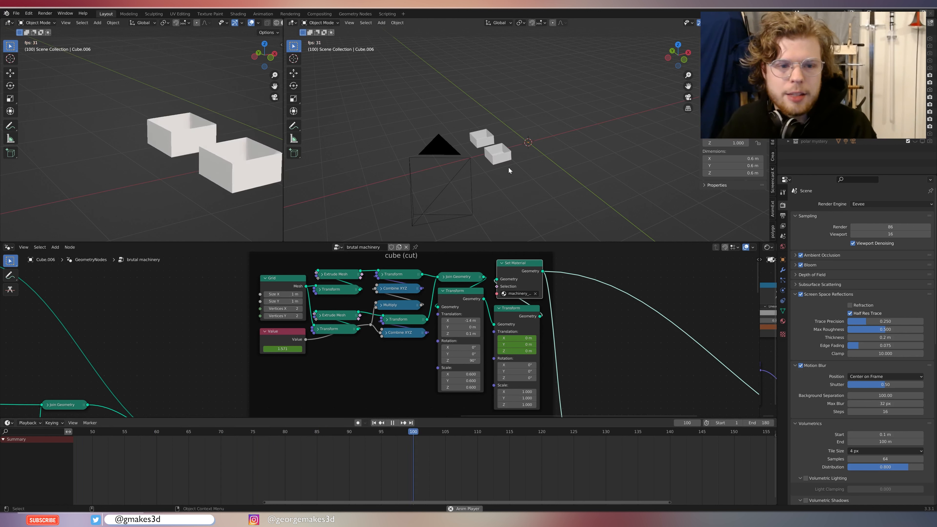
key(space)
drag(535, 436, 306, 469)
Preview the Grid node's output in the cube (cut) frame and inspect the flat plane.
scroll(368, 366, up, 5)
middle_drag(368, 366, 454, 404)
scroll(454, 405, up, 2)
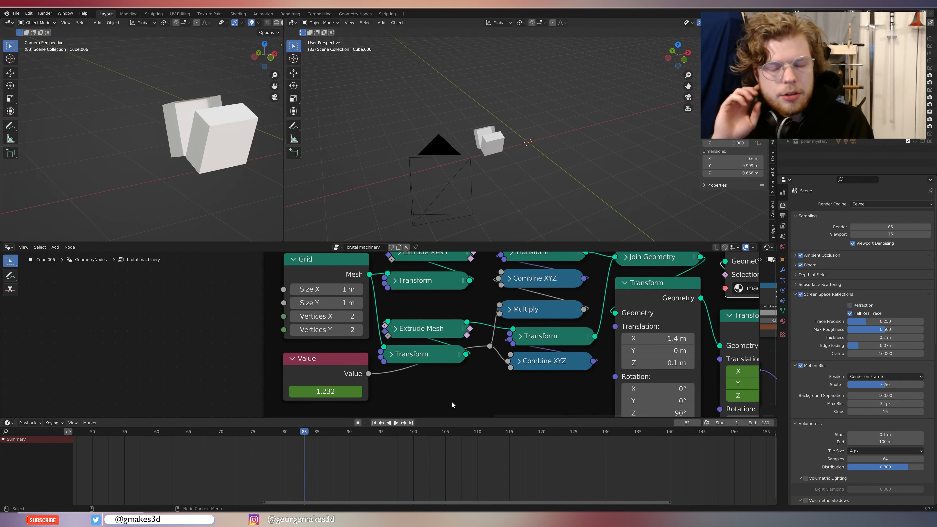
ctrl+shift+click(348, 269)
scroll(513, 158, up, 3)
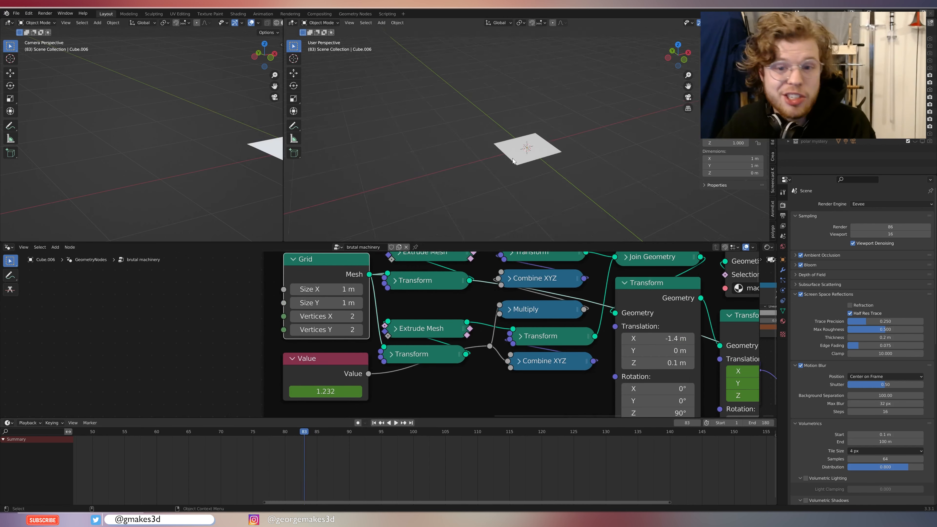
scroll(513, 158, up, 2)
shift+middle_drag(513, 159, 497, 142)
scroll(440, 302, down, 6)
Preview the upper Extrude Mesh output in the cube (cut) frame and look inside the open box.
middle_drag(440, 302, 443, 324)
scroll(443, 324, up, 5)
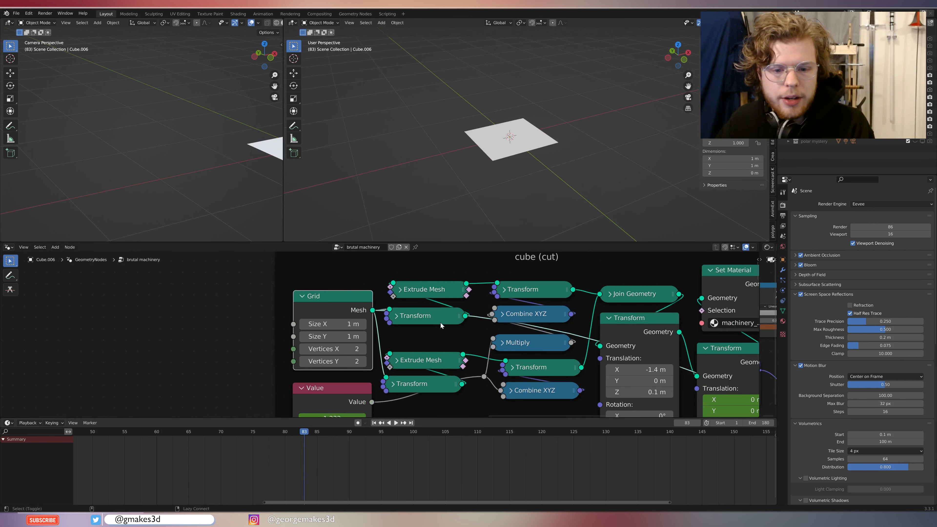
ctrl+shift+click(445, 292)
middle_drag(517, 159, 495, 149)
scroll(530, 141, up, 3)
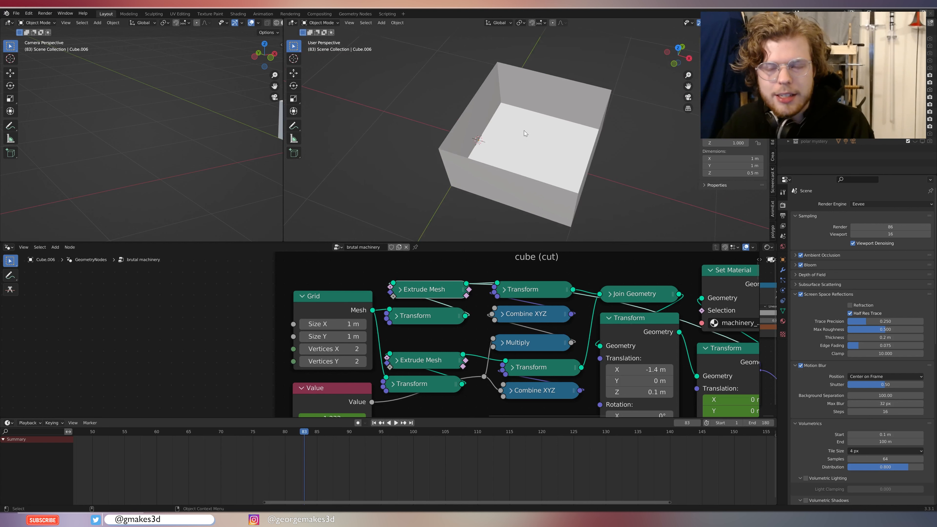
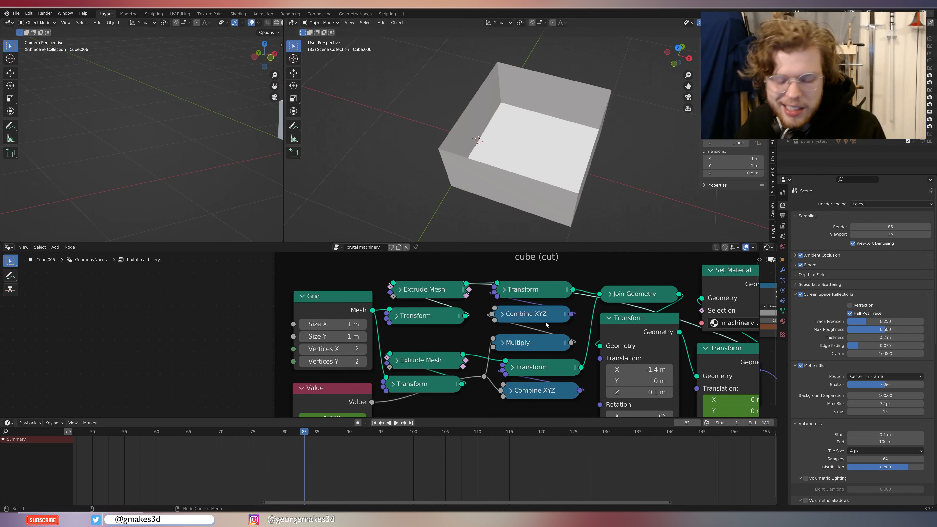
Switch the preview back to the Grid node and play the animation to frame 98.
middle_drag(551, 227, 599, 157)
ctrl+shift+click(324, 307)
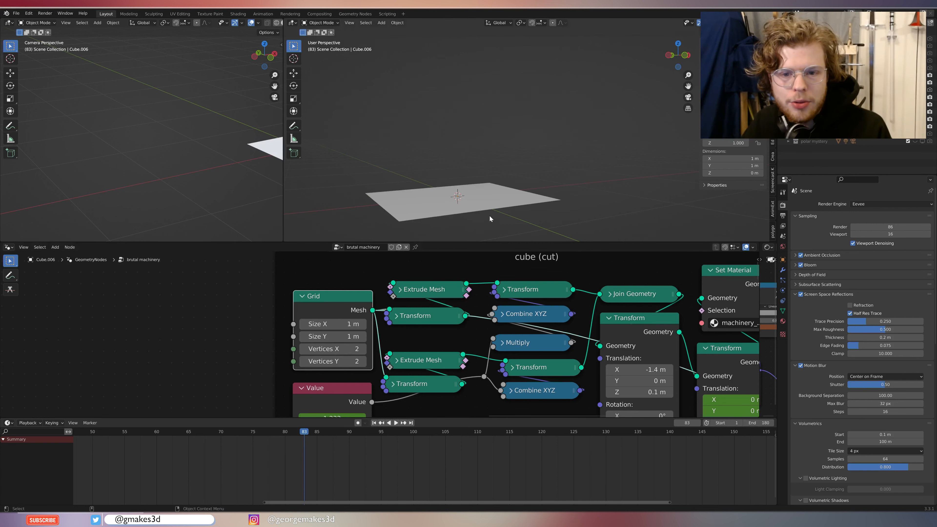
scroll(423, 356, down, 2)
key(space)
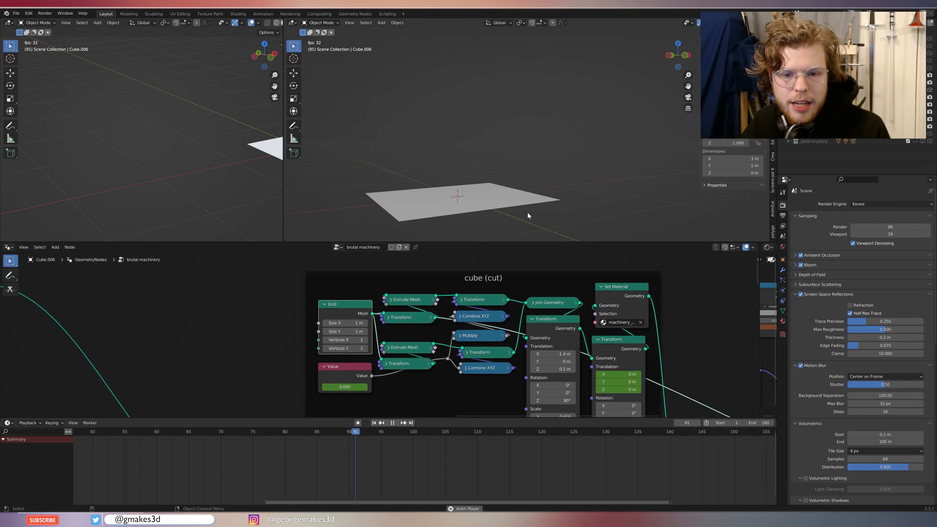
key(space)
middle_drag(528, 215, 476, 206)
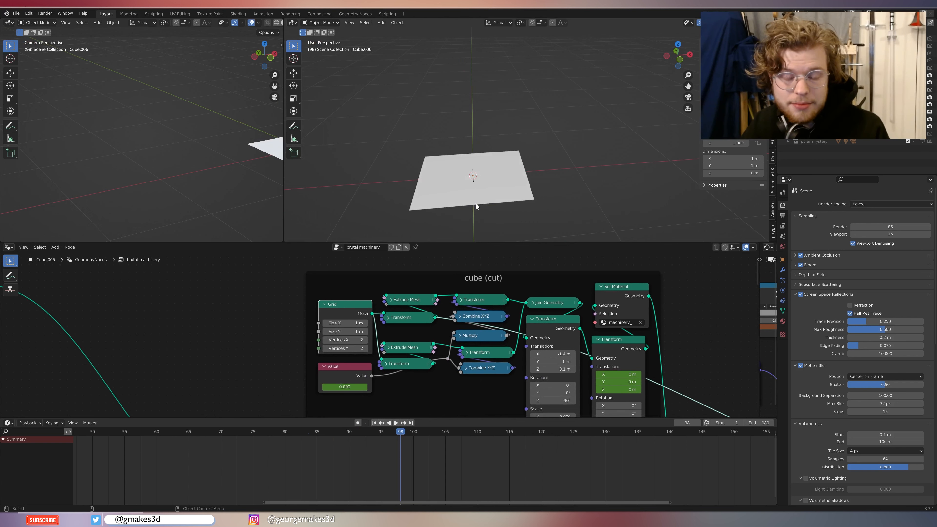
Preview the upper Transform between Grid and Extrude Mesh to inspect the plane's offset from the origin.
scroll(467, 347, up, 2)
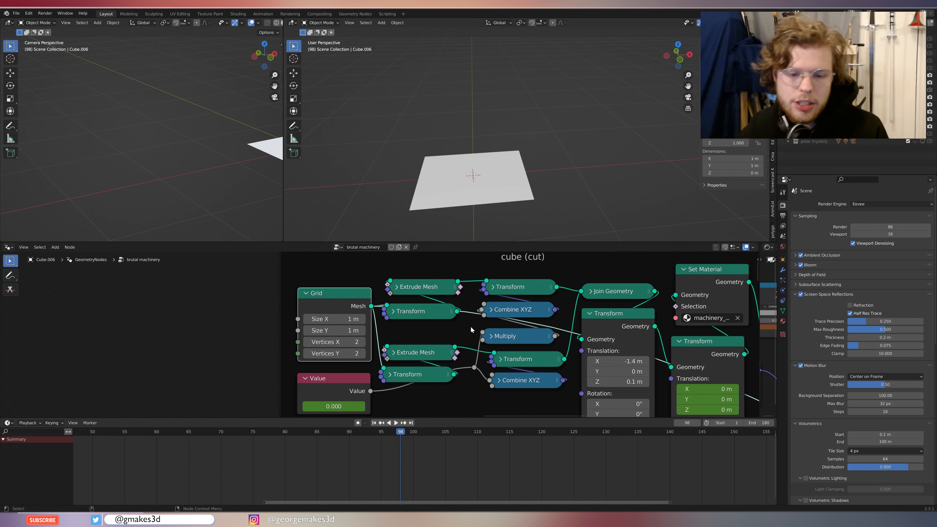
ctrl+shift+click(428, 316)
scroll(470, 170, up, 3)
mouse_move(469, 173)
middle_down()
mouse_move(535, 126)
mouse_move(462, 172)
mouse_move(485, 180)
mouse_move(475, 203)
mouse_move(470, 187)
middle_up()
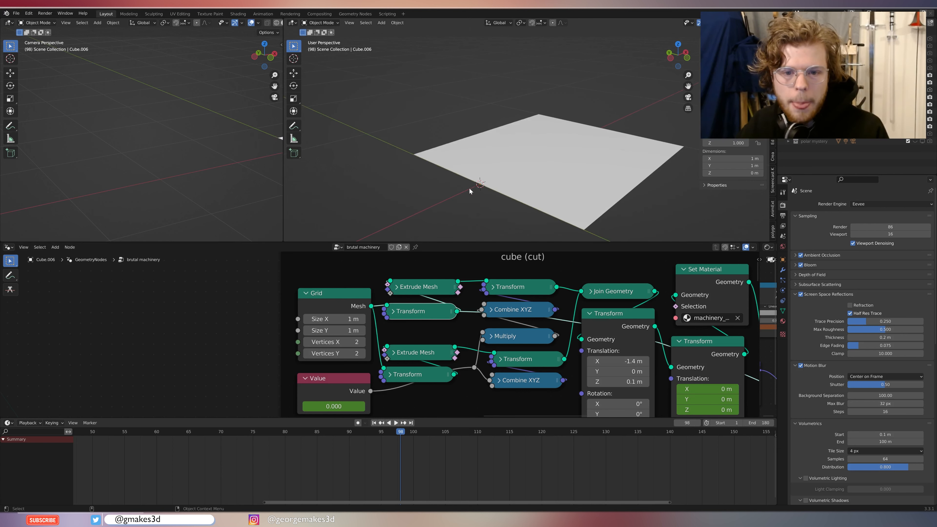
Preview the upper Extrude Mesh output again, check the node's settings and inspect the open box from several angles.
ctrl+shift+click(440, 289)
scroll(479, 176, up, 2)
scroll(480, 171, down, 3)
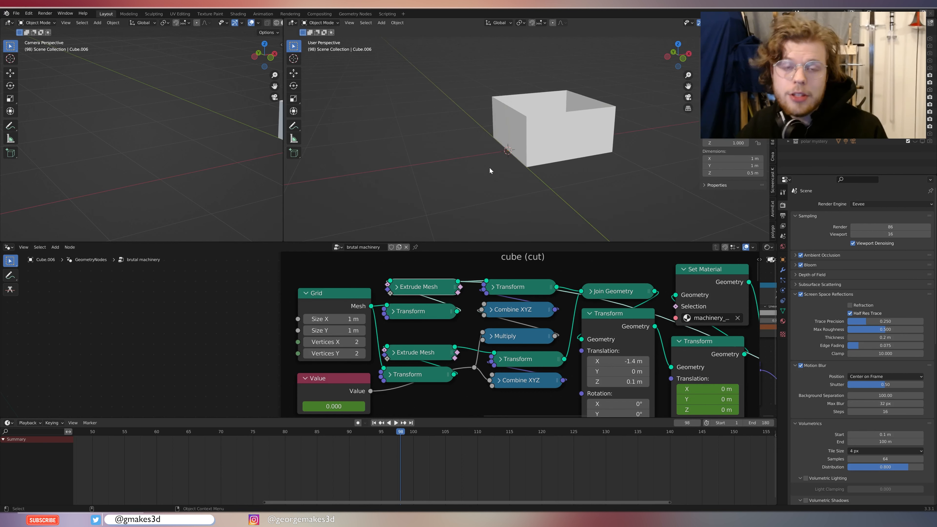
click(397, 287)
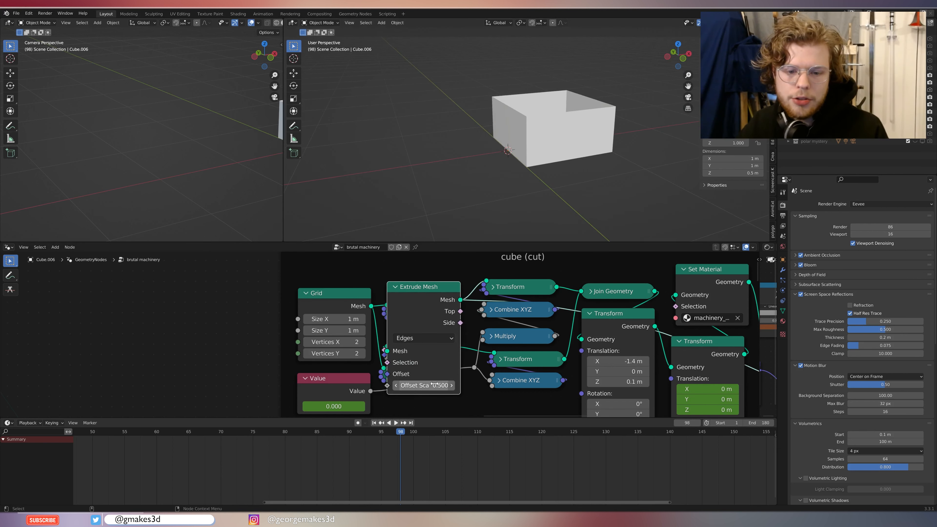
click(398, 285)
middle_drag(591, 129, 558, 77)
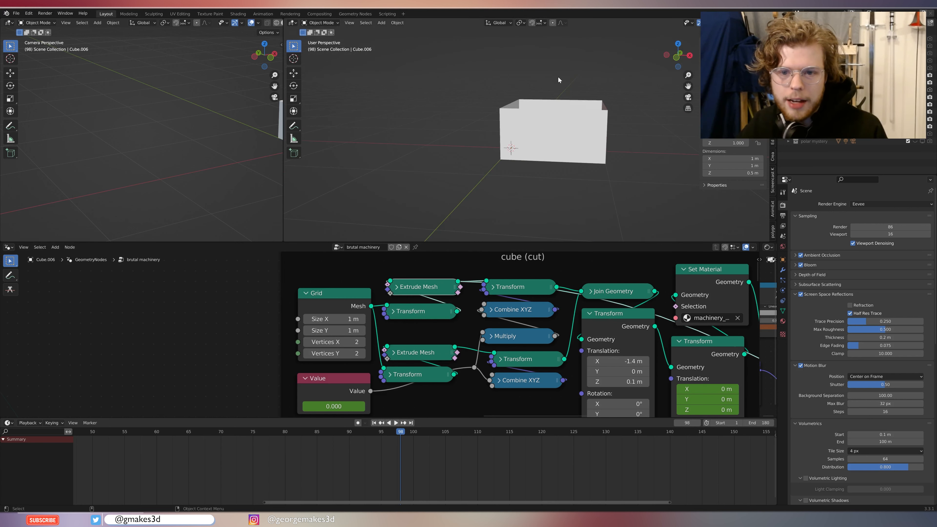
middle_drag(474, 202, 543, 192)
scroll(516, 164, up, 5)
scroll(516, 164, down, 5)
Expand the Transform node after the upper Extrude Mesh to examine its values, and collapse it again.
click(491, 286)
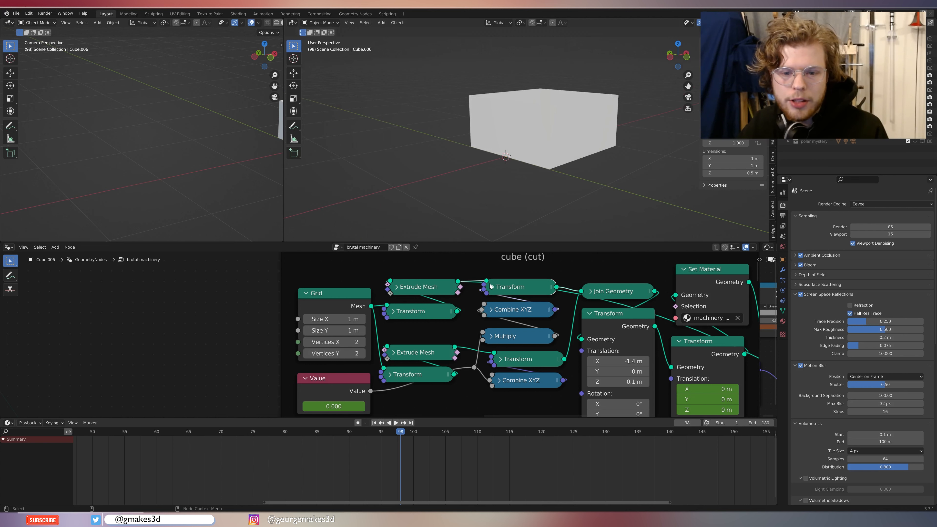
click(494, 288)
scroll(550, 369, down, 5)
middle_drag(550, 369, 548, 352)
scroll(539, 342, up, 4)
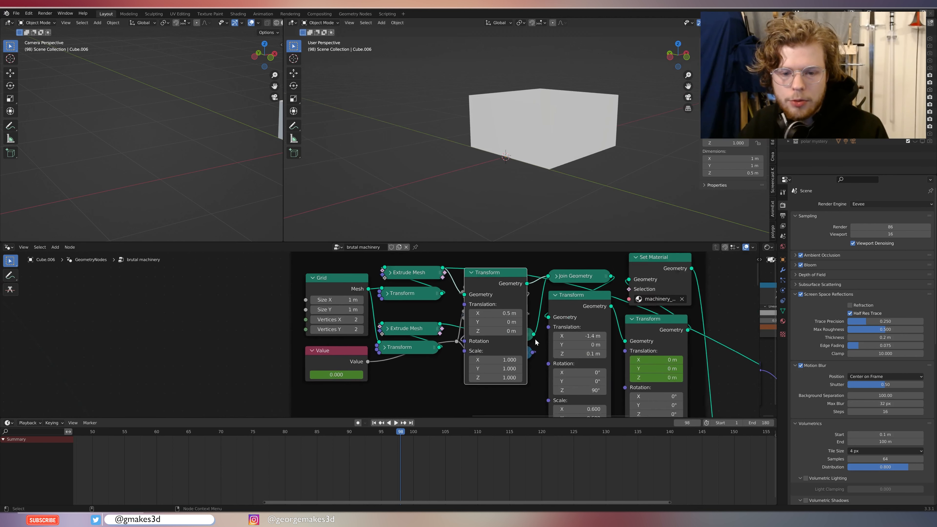
scroll(494, 291, down, 2)
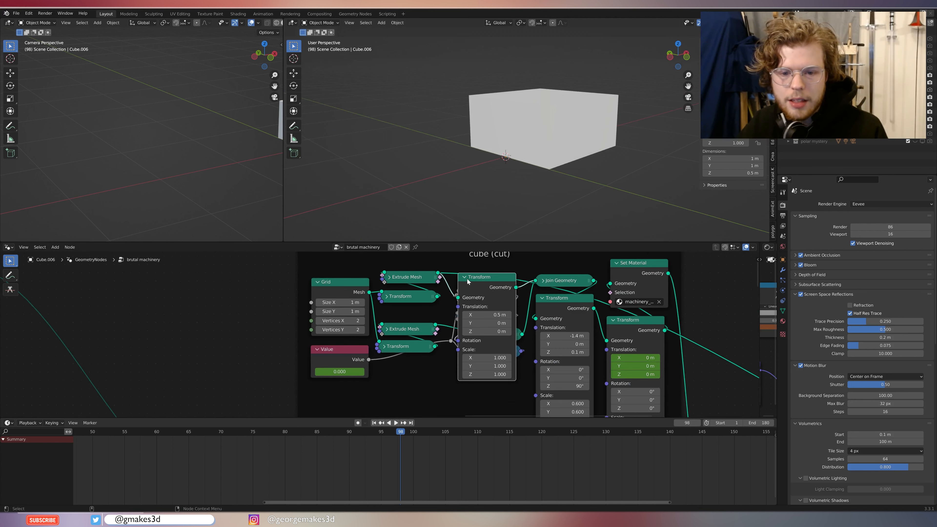
click(465, 278)
Expand the upper Combine XYZ node to check its components, enter 0 for X, and collapse it again.
middle_drag(494, 292, 484, 322)
click(454, 327)
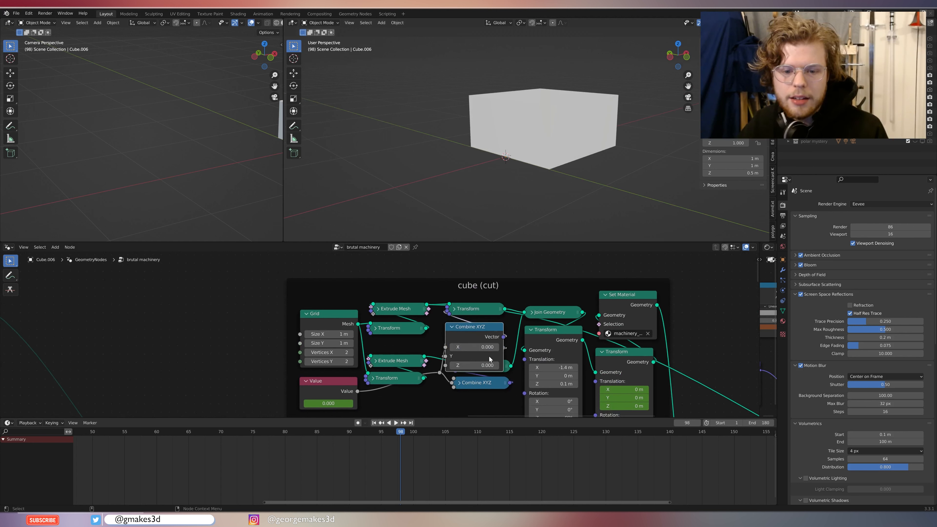
click(469, 348)
text(0)
key(Return)
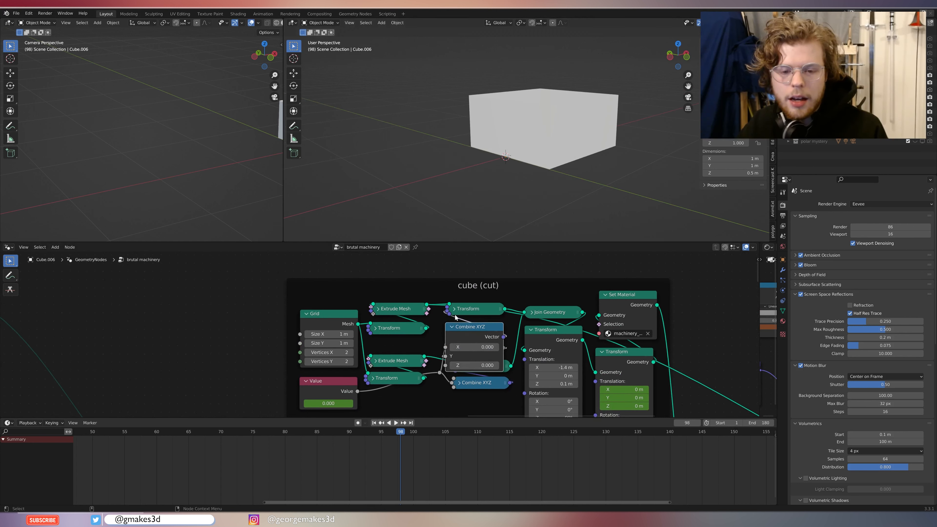
click(452, 327)
Move to frame 112, preview the Transform after the upper Extrude Mesh, and expand the node's values.
drag(414, 433, 501, 433)
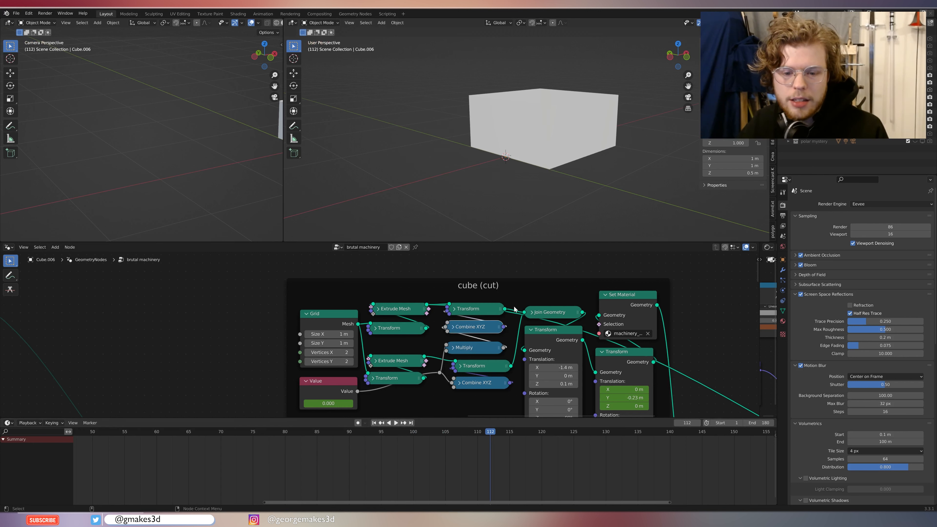
alt+shift+click(492, 313)
click(458, 310)
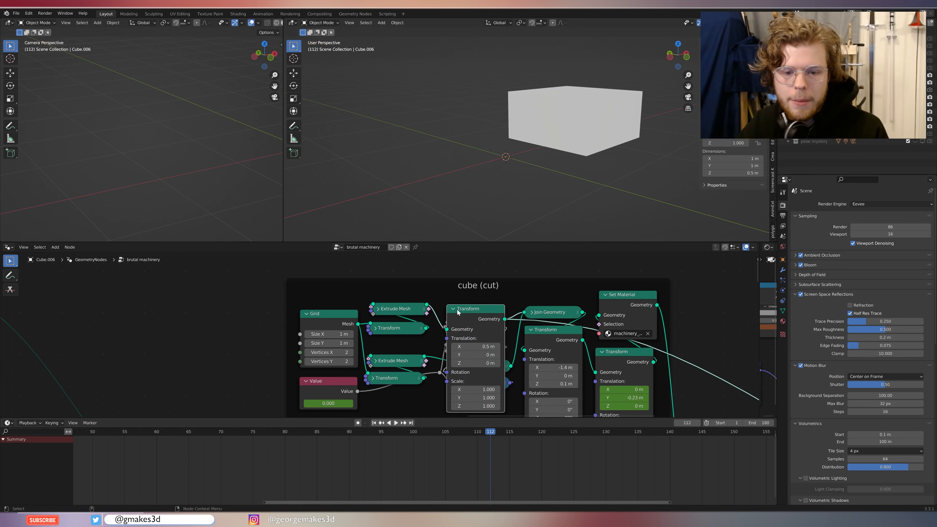
Try a different X value in the upper Combine XYZ to tilt the open box, undo it and collapse the node.
click(454, 310)
click(453, 327)
drag(464, 348, 506, 347)
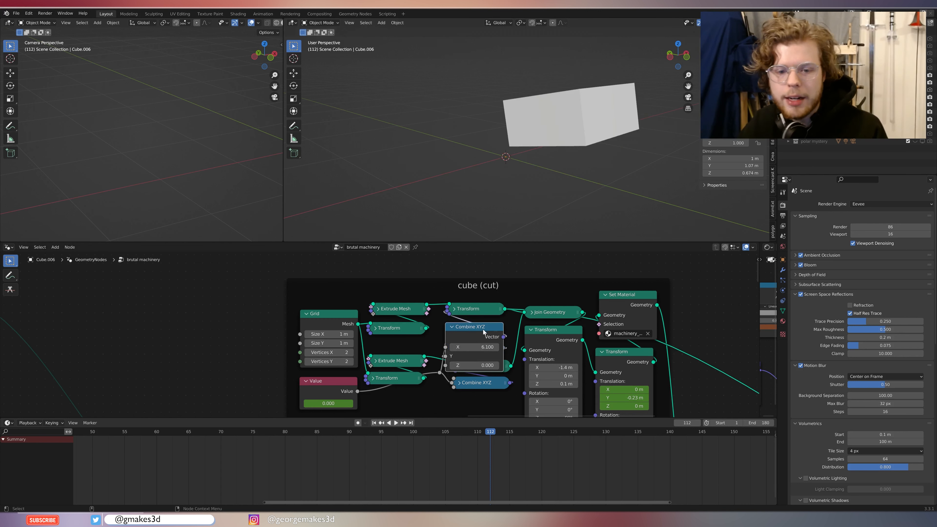
key(ctrl+z)
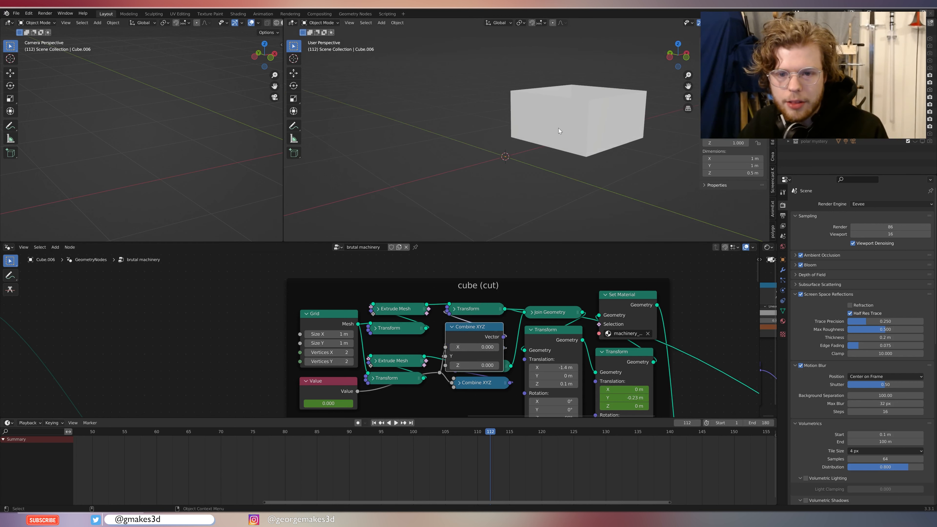
middle_drag(546, 142, 513, 236)
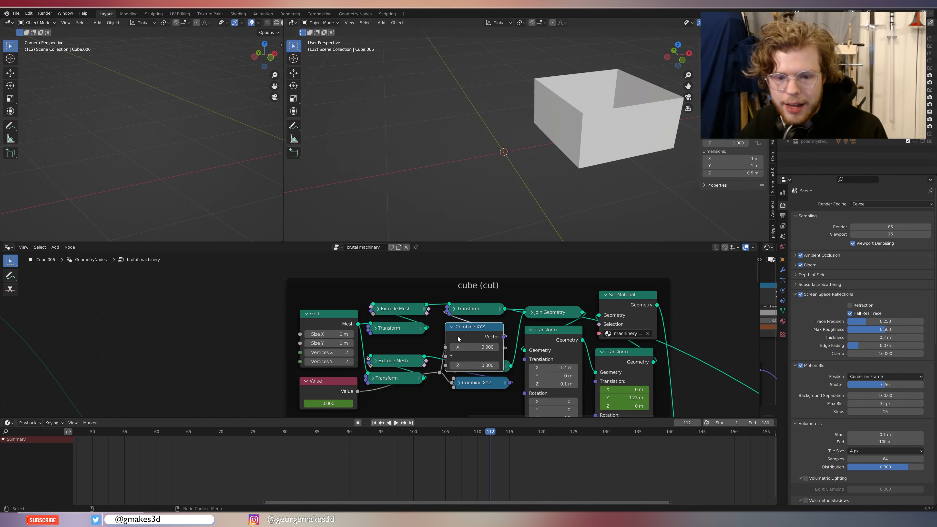
click(452, 327)
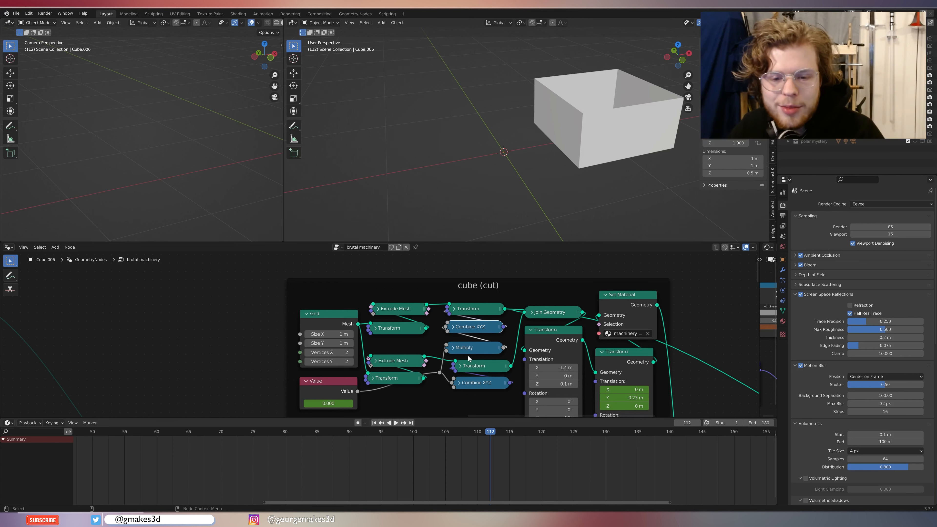
Preview the lower Extrude Mesh, the Transform after it, and the Join Geometry that combines both halves.
scroll(393, 362, down, 3)
middle_drag(393, 362, 379, 361)
scroll(380, 360, up, 3)
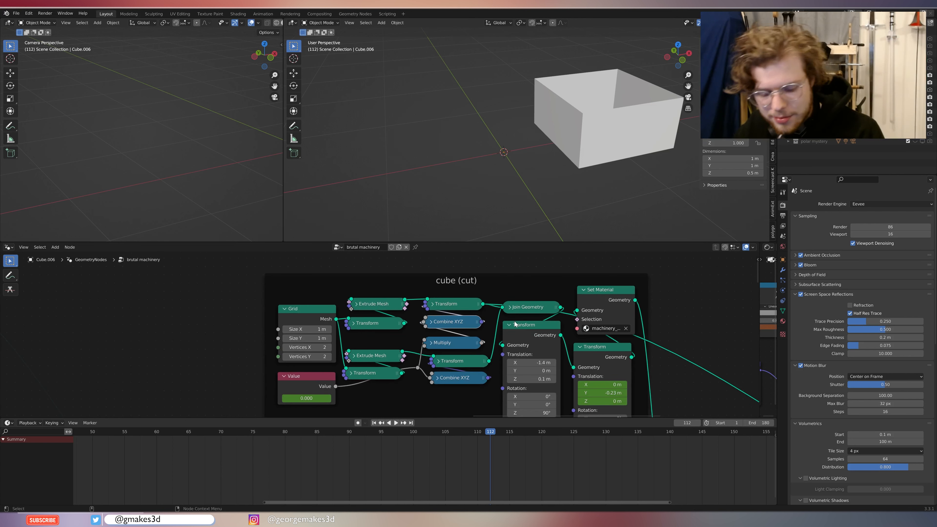
alt+shift+click(387, 358)
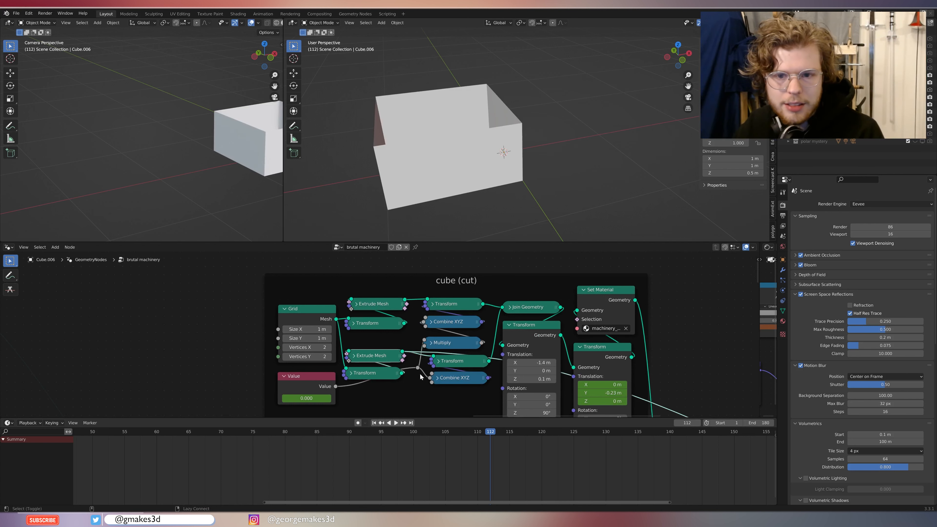
alt+shift+click(452, 360)
alt+shift+click(461, 379)
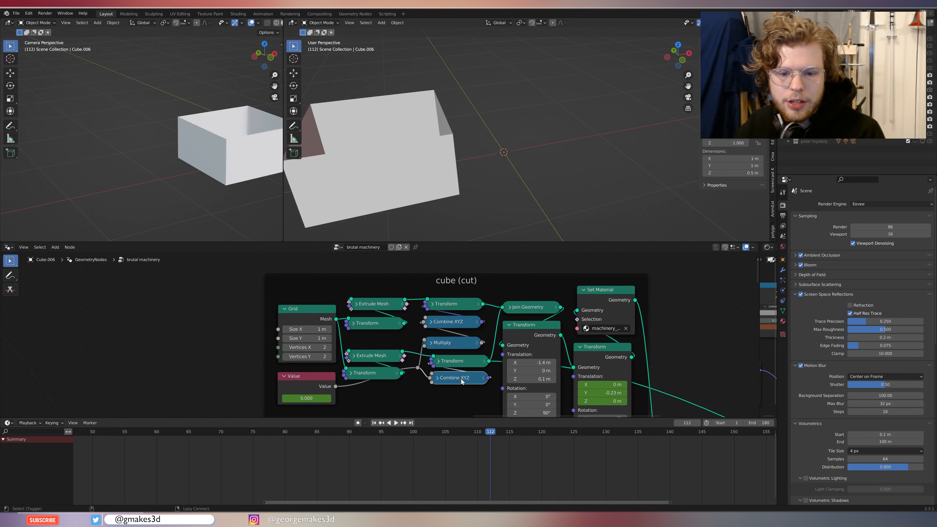
alt+shift+click(552, 305)
middle_drag(560, 167, 556, 156)
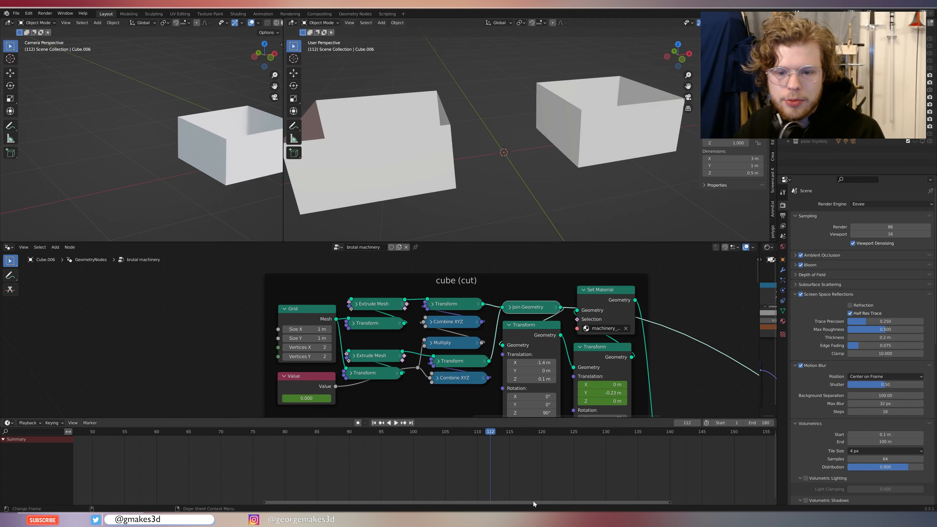
Scrub back to frame 69 and examine the joined cube alongside the animated Translation of the last Transform.
drag(495, 433, 214, 415)
key(space)
middle_drag(544, 201, 539, 172)
scroll(542, 192, down, 2)
middle_drag(466, 395, 429, 349)
scroll(430, 349, up, 4)
middle_drag(600, 338, 449, 303)
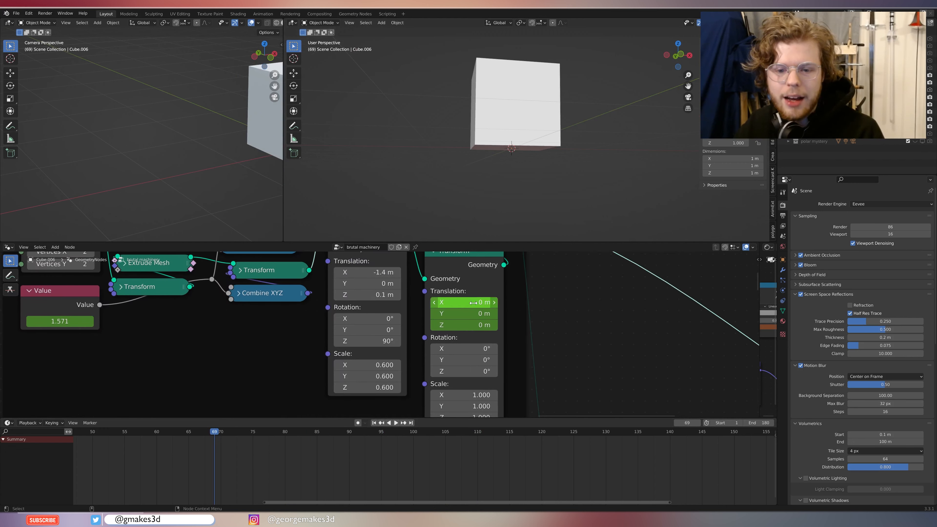
mouse_move(216, 434)
mouse_down()
mouse_move(406, 441)
mouse_move(286, 439)
mouse_move(348, 440)
mouse_move(215, 419)
mouse_up()
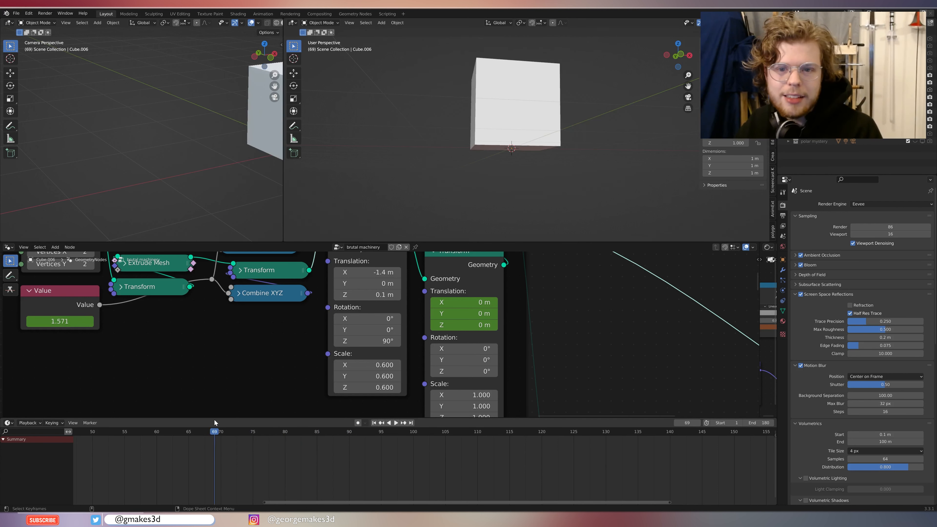
Review the whole cube (cut) node group and advance the animation to frame 76.
scroll(506, 315, down, 5)
middle_drag(507, 315, 495, 359)
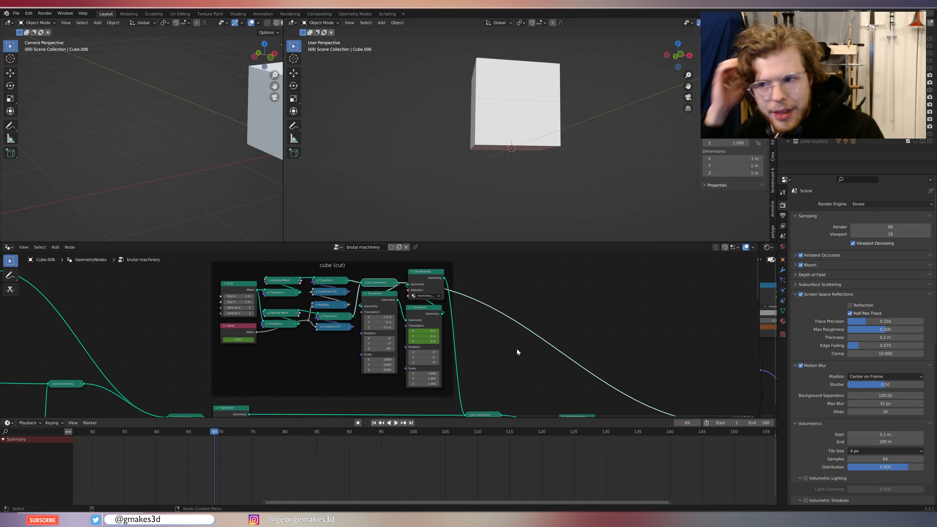
scroll(312, 357, up, 1)
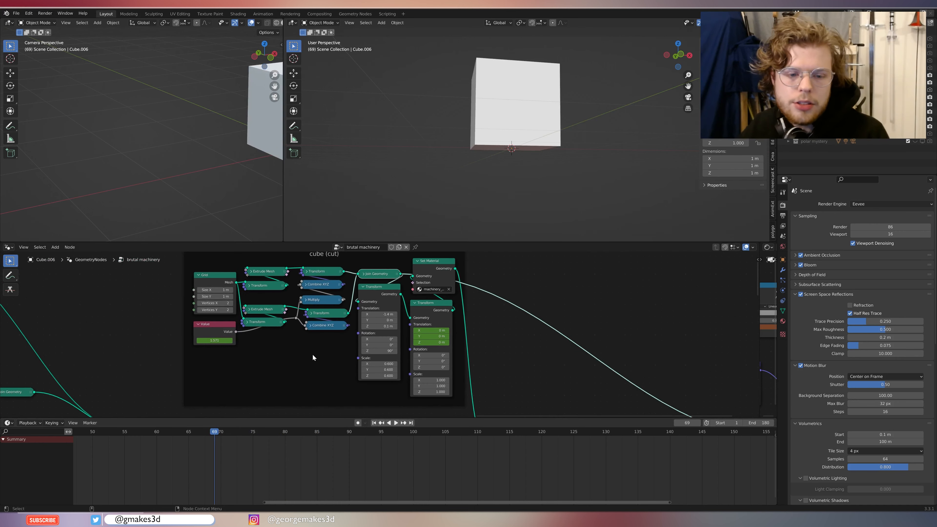
scroll(328, 363, up, 1)
middle_drag(316, 358, 396, 382)
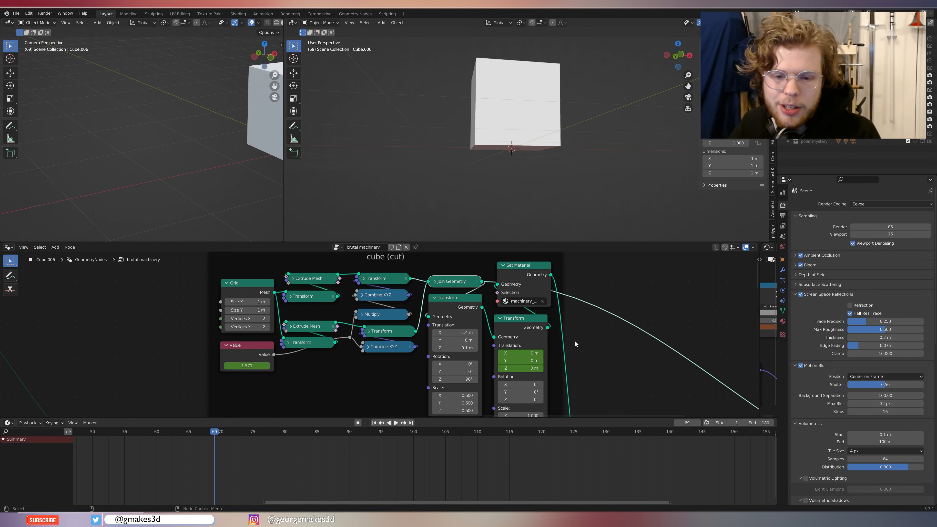
drag(214, 431, 278, 445)
key(space)
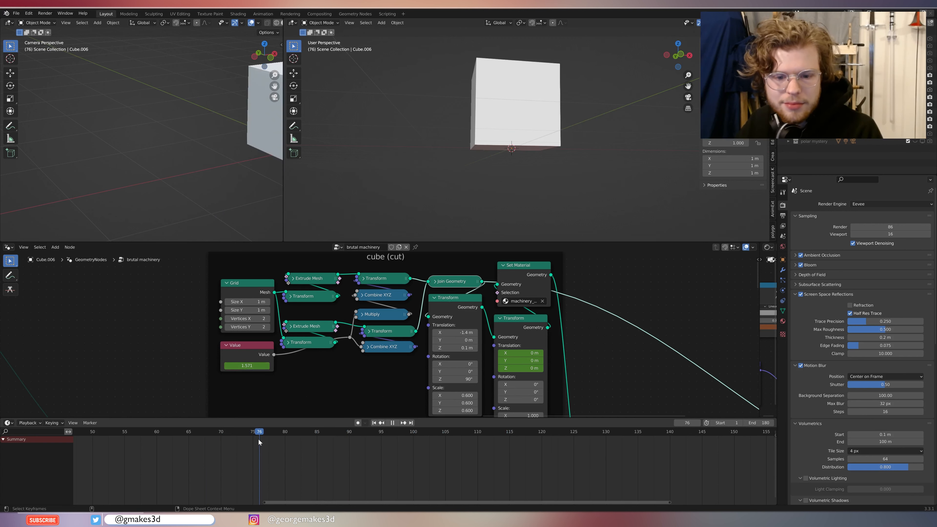
Move the Value node slightly away from the Grid node within the cube (cut) frame.
scroll(366, 369, down, 4)
middle_drag(367, 368, 442, 350)
scroll(441, 350, up, 7)
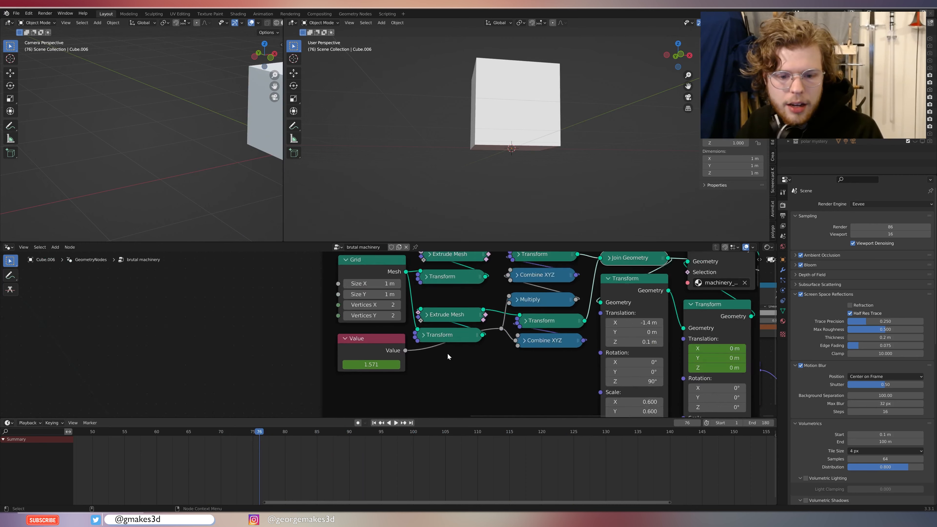
scroll(373, 345, up, 2)
drag(372, 344, 413, 364)
scroll(413, 367, down, 5)
middle_drag(615, 368, 505, 349)
scroll(515, 343, up, 3)
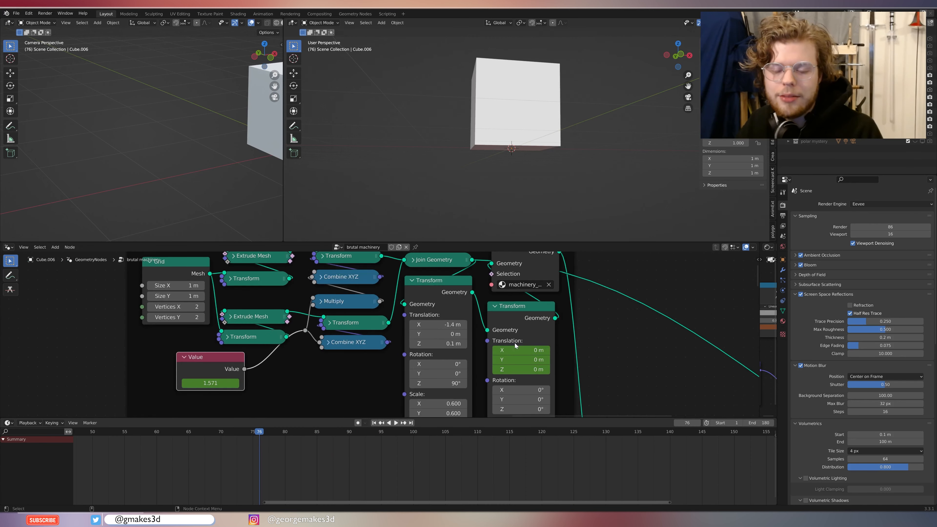
Scrub to frame 134, view both cube halves from farther out, and run the animation to frame 83.
drag(262, 438, 631, 453)
scroll(519, 188, down, 5)
middle_drag(518, 187, 540, 242)
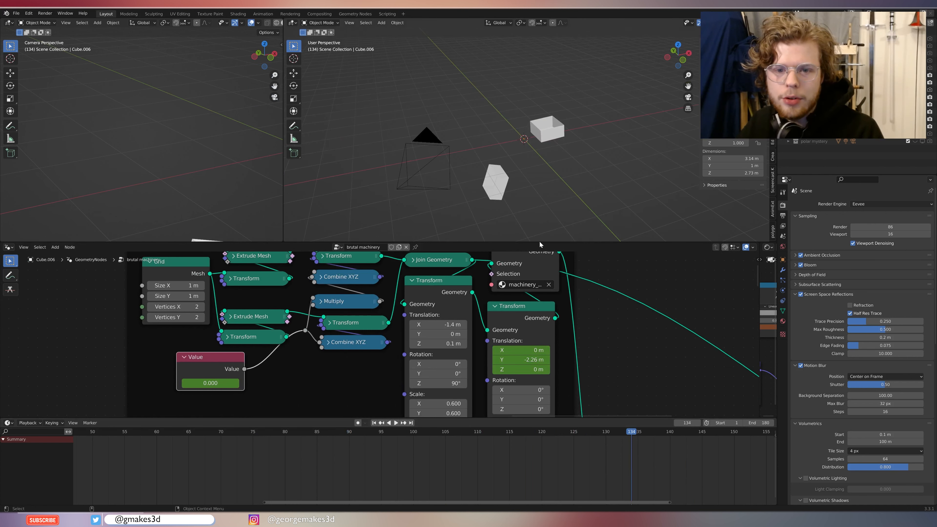
key(space)
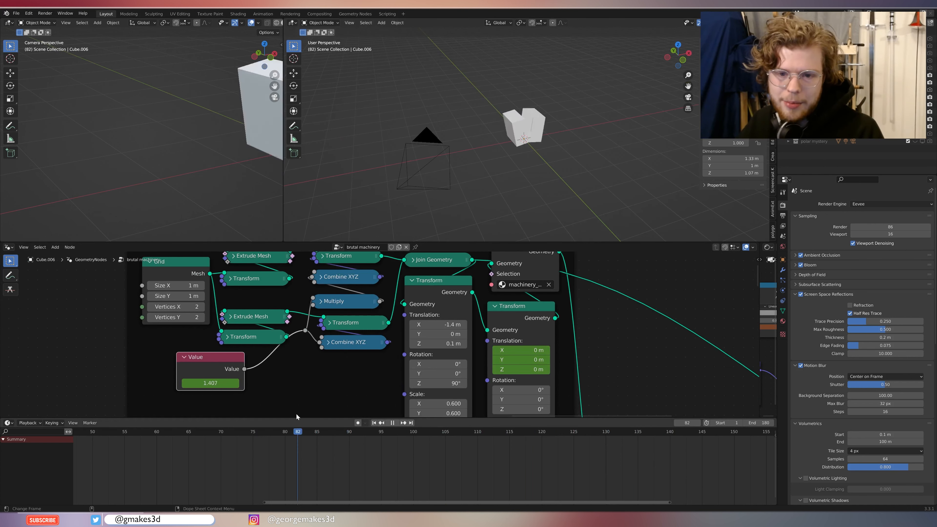
key(space)
Examine the Multiply node and the lower Combine XYZ that receive the animated Value.
scroll(310, 398, up, 3)
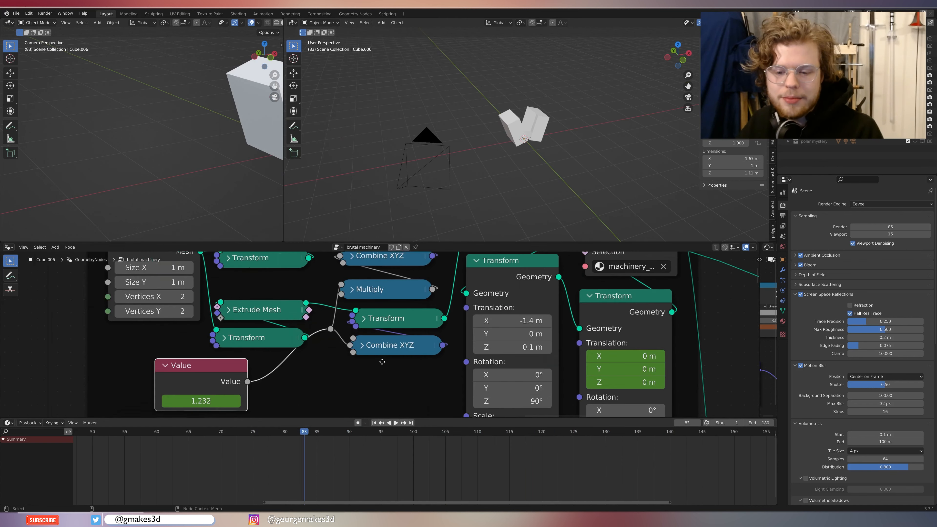
middle_drag(385, 361, 369, 370)
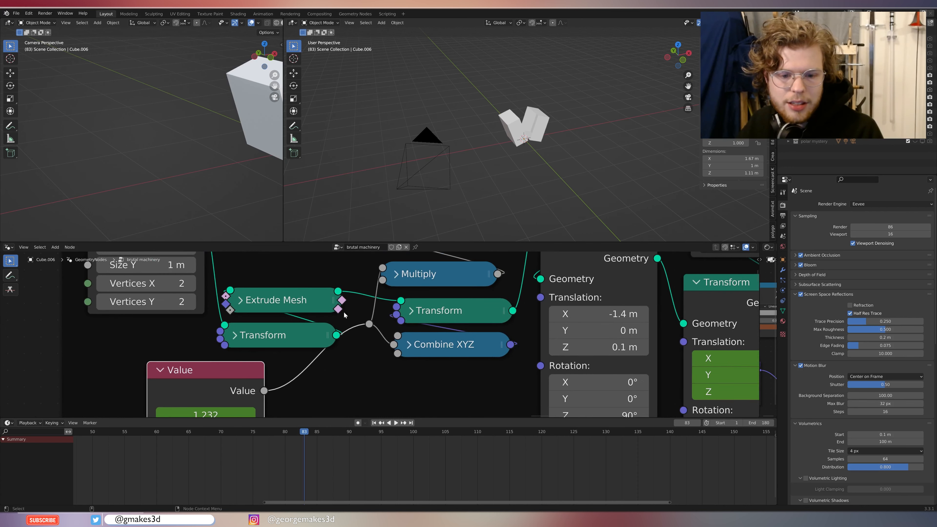
middle_drag(396, 336, 367, 372)
click(369, 314)
click(370, 312)
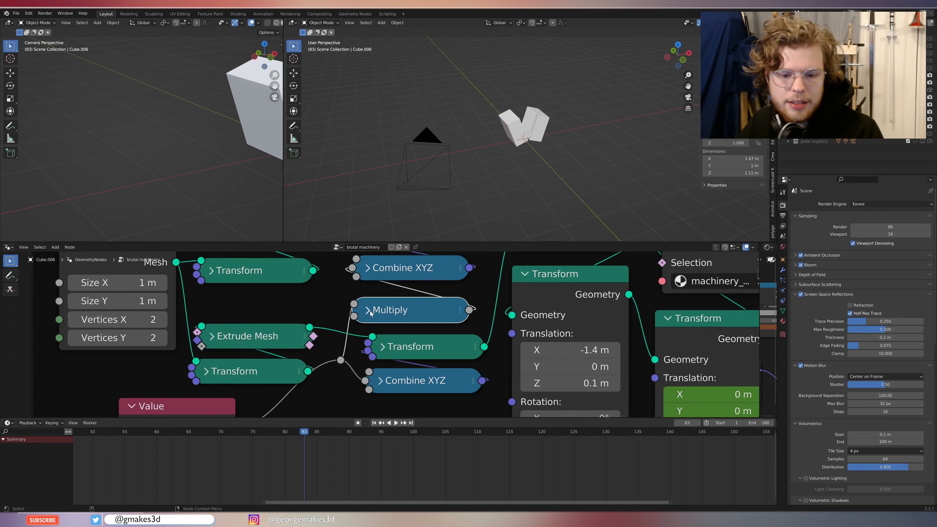
scroll(371, 313, down, 2)
click(384, 369)
scroll(384, 369, down, 2)
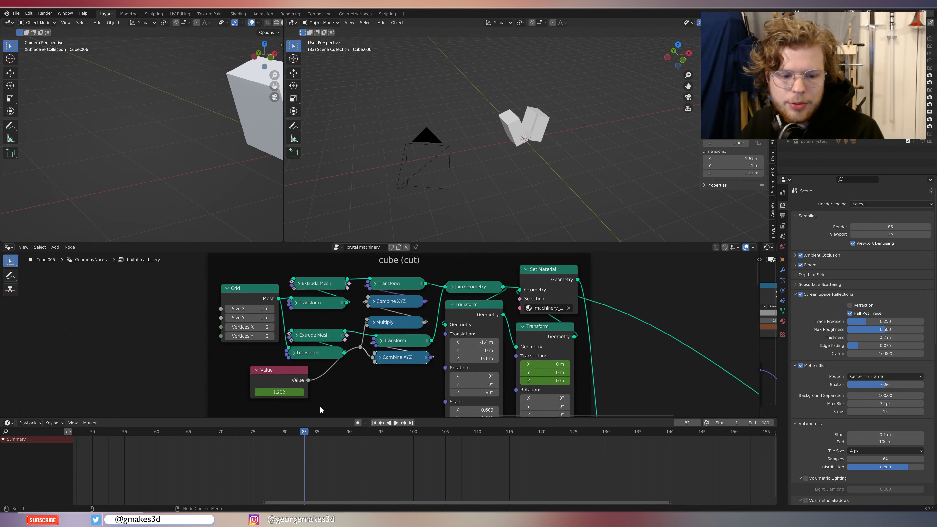
mouse_move(452, 345)
middle_down()
mouse_move(478, 323)
mouse_move(435, 342)
middle_up()
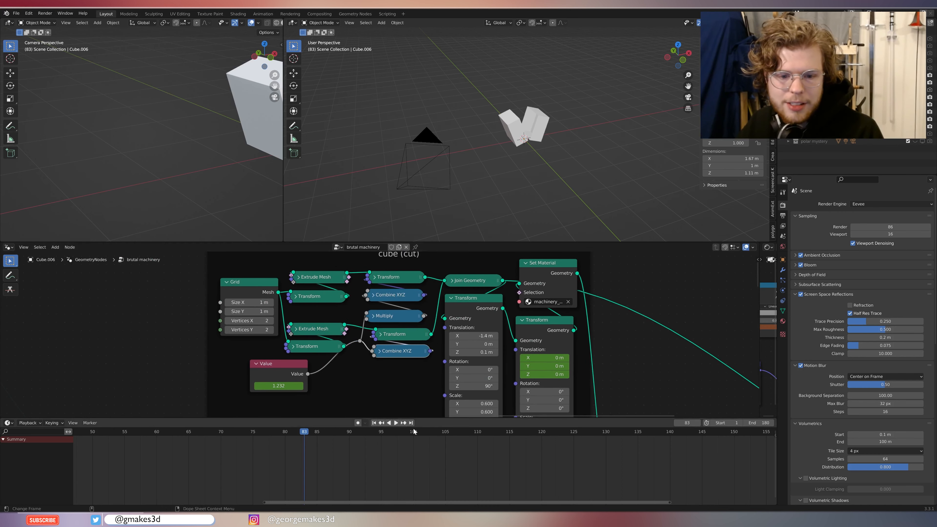
Show a wider frame range in the timeline and return to frame 68.
scroll(293, 440, down, 2)
drag(337, 434, 267, 416)
scroll(534, 360, down, 5)
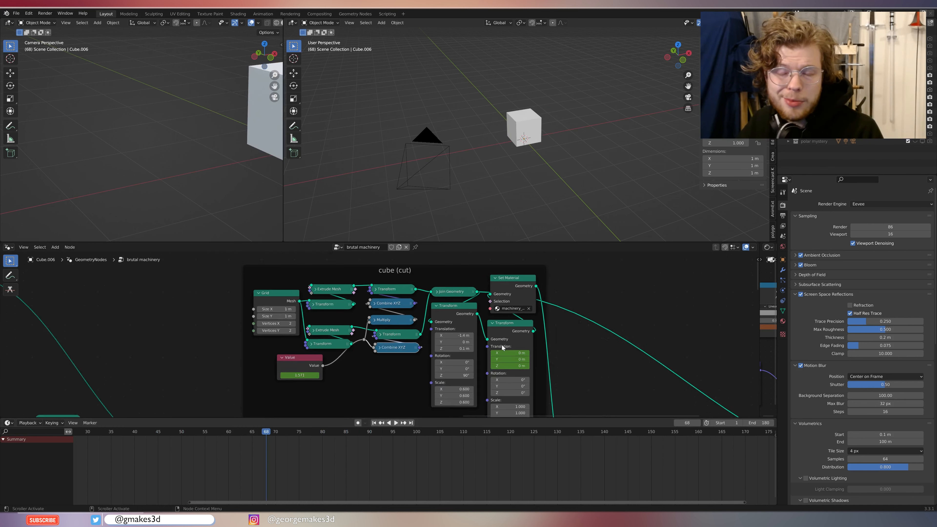
scroll(534, 357, up, 2)
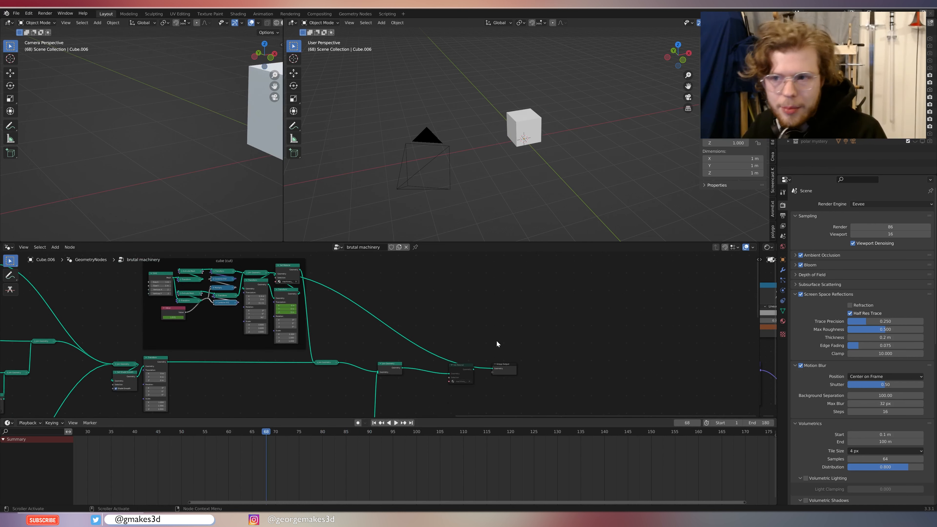
Find the curve node group and preview the Join Geometry that merges it with the conveyor belt.
scroll(499, 341, down, 2)
middle_drag(398, 392, 542, 289)
scroll(548, 332, up, 2)
scroll(542, 330, up, 3)
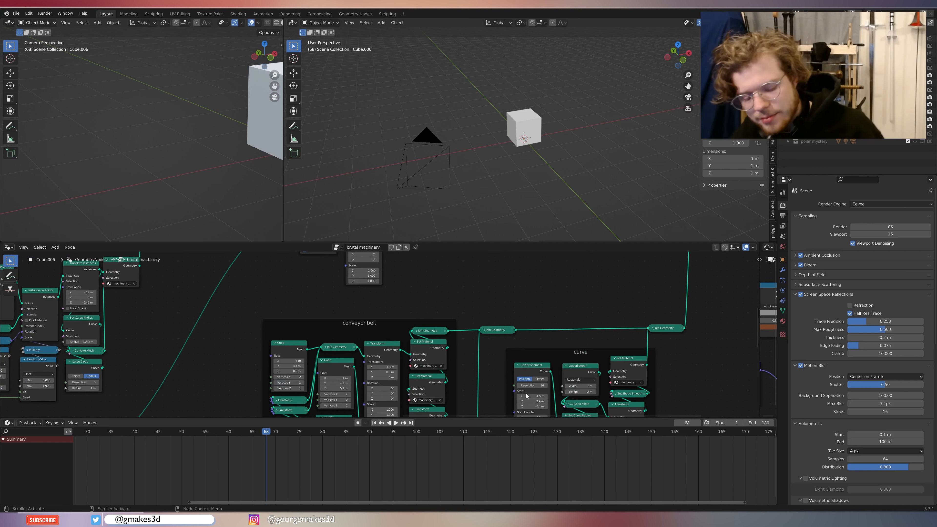
scroll(530, 376, down, 4)
middle_drag(531, 371, 481, 332)
scroll(483, 325, up, 3)
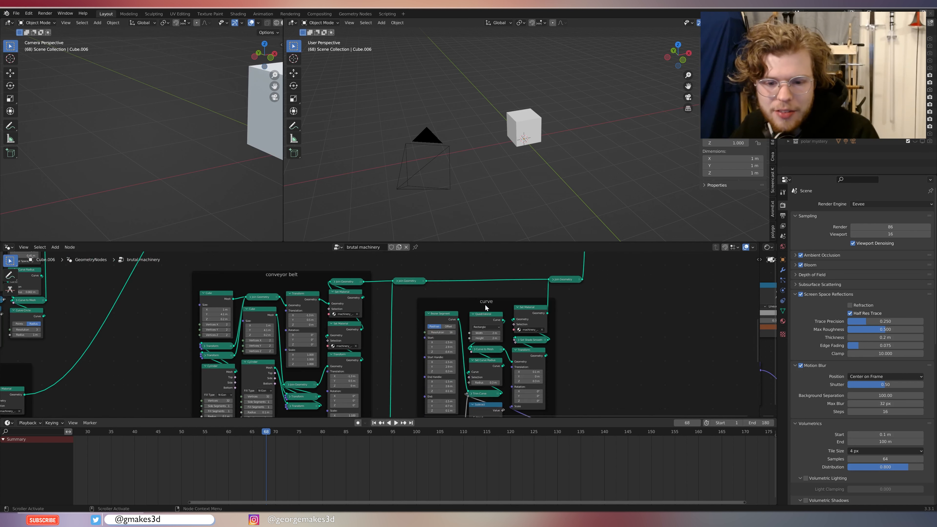
click(486, 305)
middle_drag(661, 324, 610, 336)
ctrl+shift+click(518, 292)
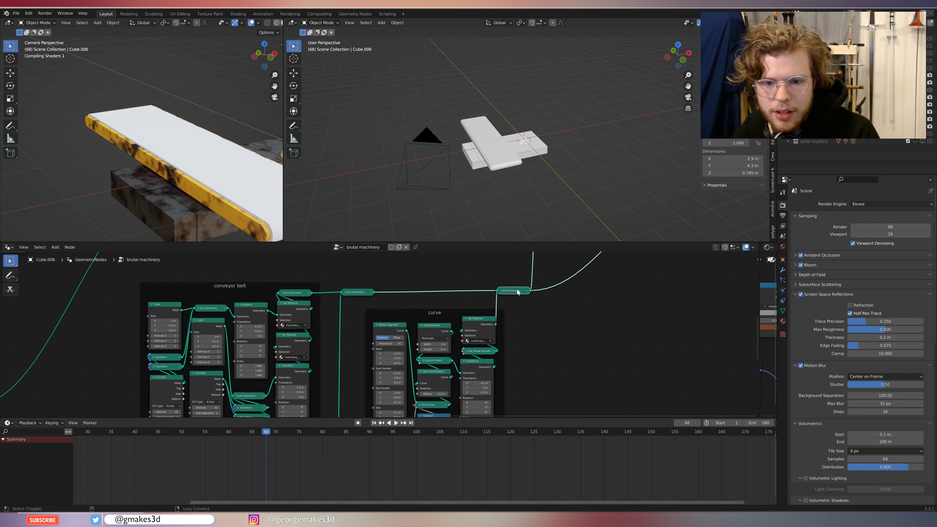
Play the animation to frame 151, inspect the end of the conveyor belt from the side, and advance to frame 168.
key(space)
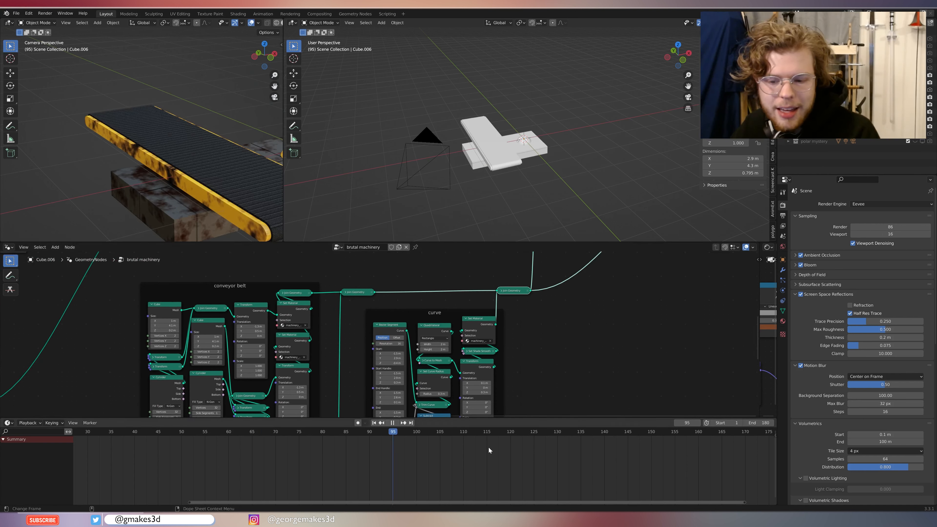
drag(663, 458, 656, 457)
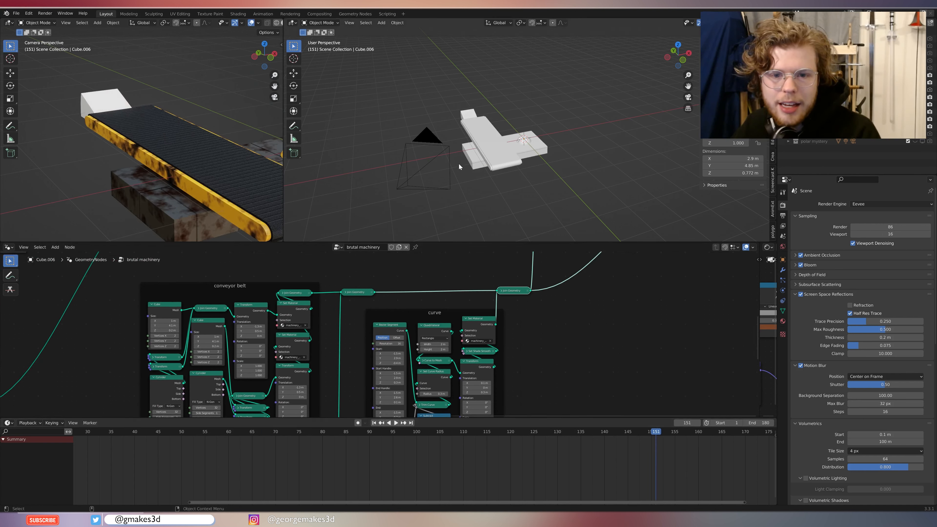
scroll(461, 163, up, 5)
middle_drag(463, 160, 617, 92)
scroll(617, 92, up, 3)
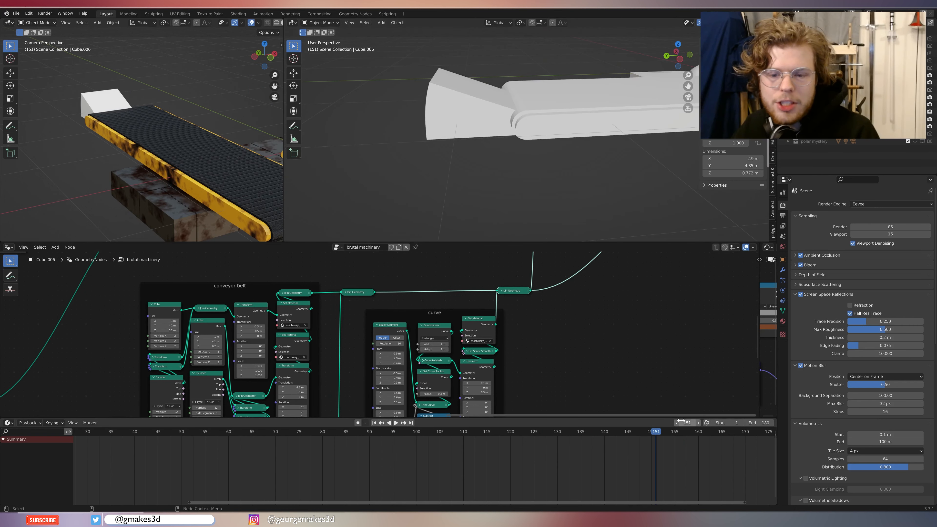
click(590, 428)
key(space)
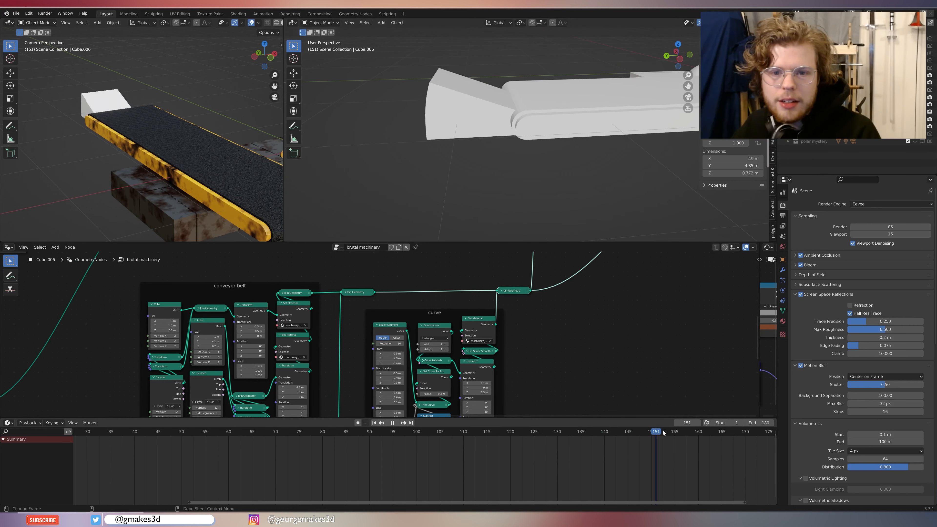
drag(711, 441, 735, 446)
Preview the curve group's Set Material output on its own and run the animation from frame 145 to 160.
scroll(557, 334, down, 4)
middle_drag(558, 334, 444, 380)
scroll(611, 314, up, 10)
ctrl+shift+click(490, 332)
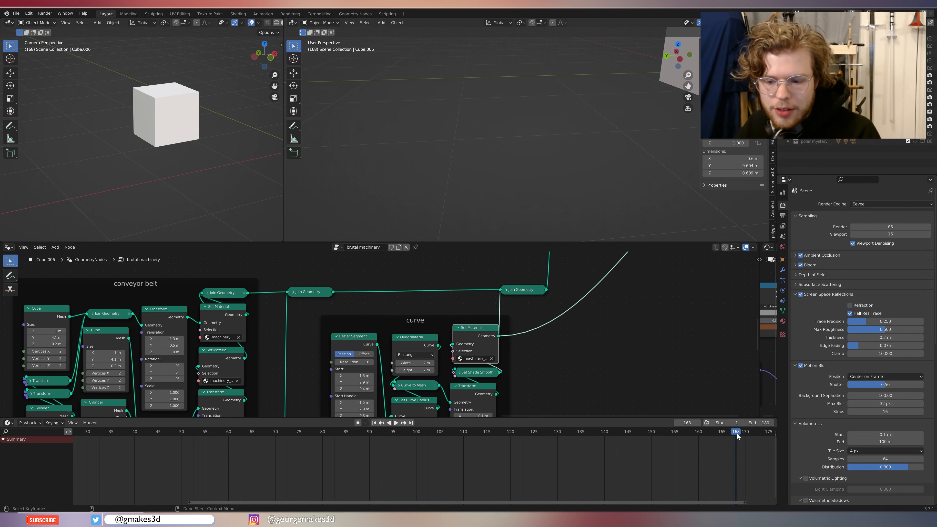
drag(738, 435, 625, 428)
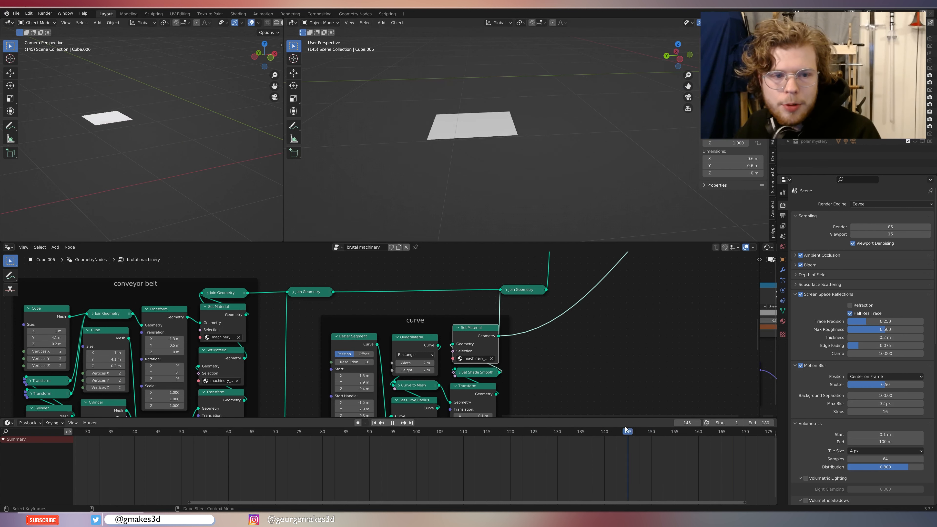
key(space)
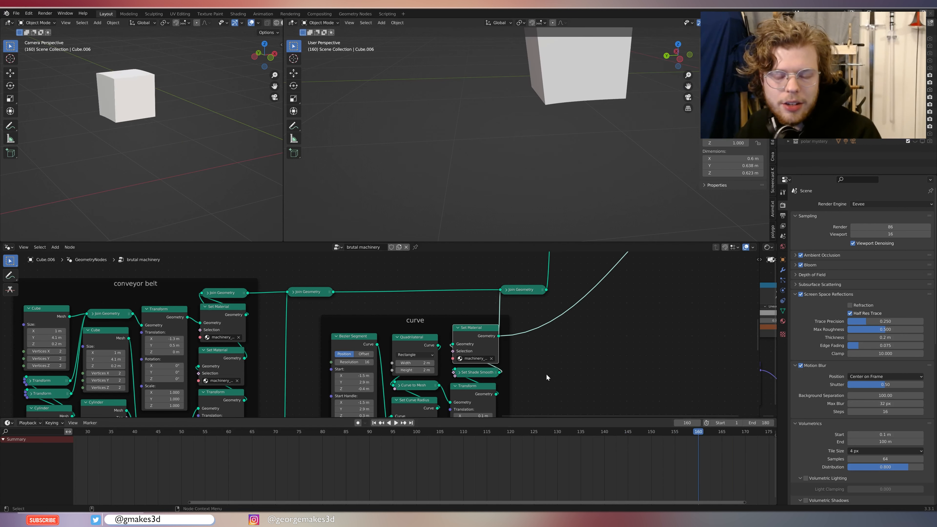
Make the node editor taller at the timeline's expense and bring the full curve node group into view.
middle_drag(548, 378, 590, 307)
scroll(572, 347, down, 5)
scroll(586, 319, up, 5)
middle_drag(572, 347, 578, 330)
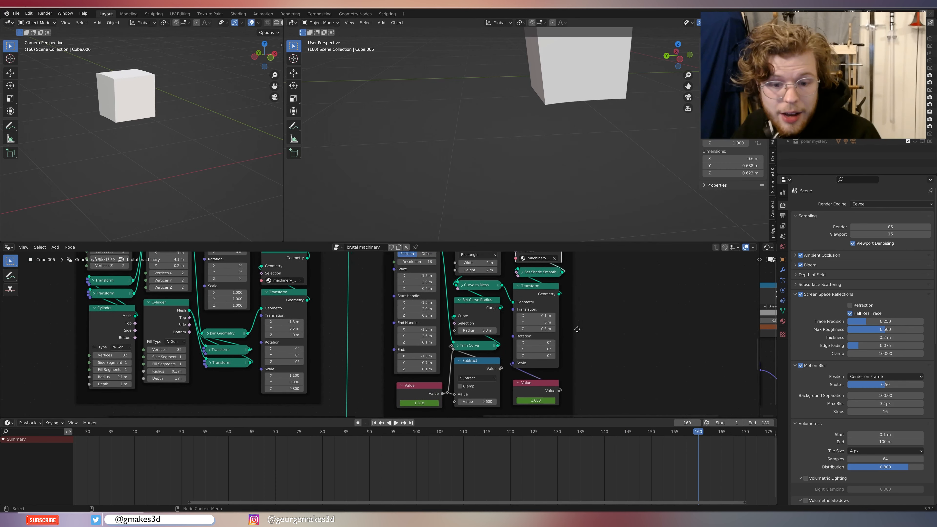
drag(544, 418, 542, 448)
middle_drag(588, 369, 589, 403)
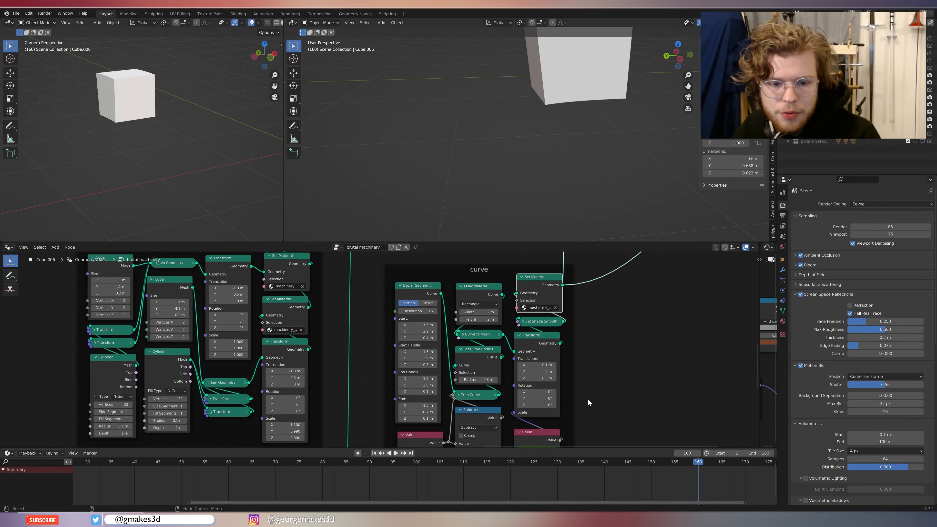
Preview the curve group's Bezier Segment output and inspect the bare curve from the side.
ctrl+shift+click(420, 296)
scroll(513, 123, down, 7)
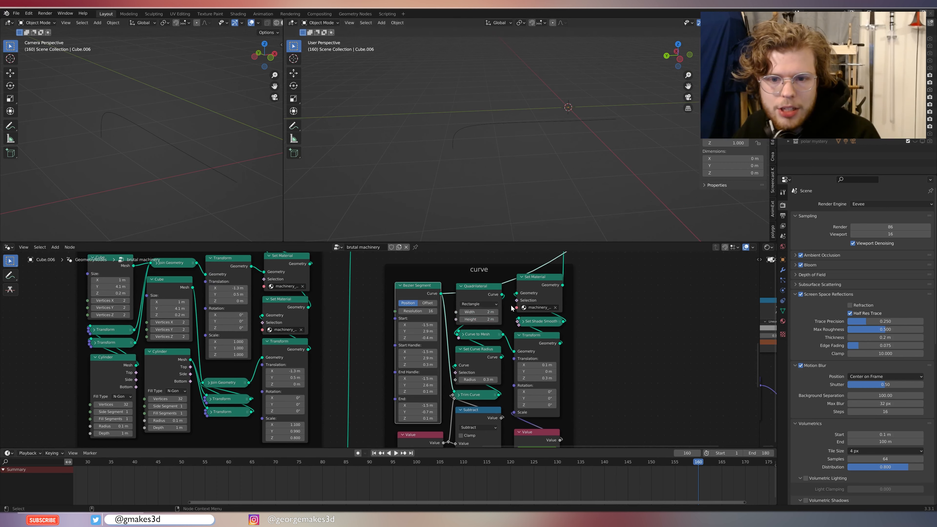
scroll(568, 298, down, 5)
middle_drag(569, 299, 511, 365)
scroll(426, 362, up, 4)
middle_drag(504, 170, 502, 139)
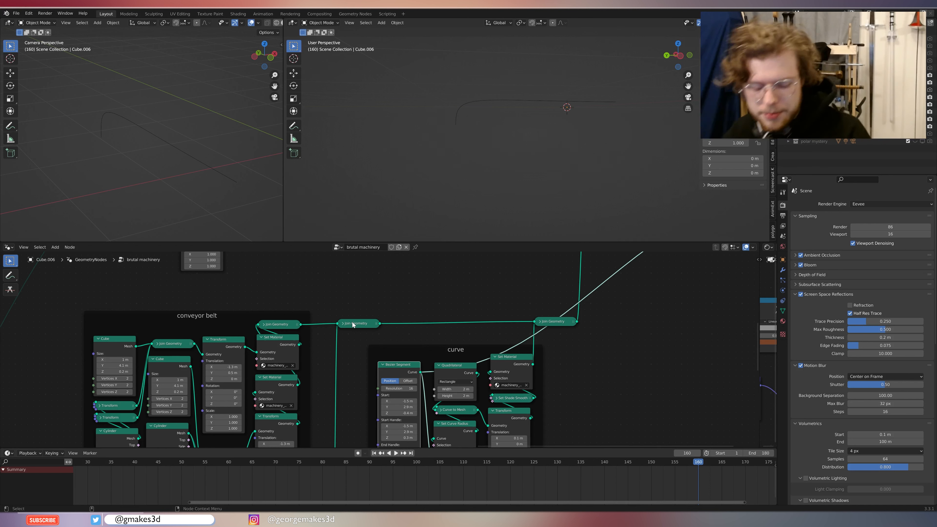
middle_drag(396, 348, 406, 310)
scroll(444, 339, up, 4)
middle_drag(418, 346, 427, 342)
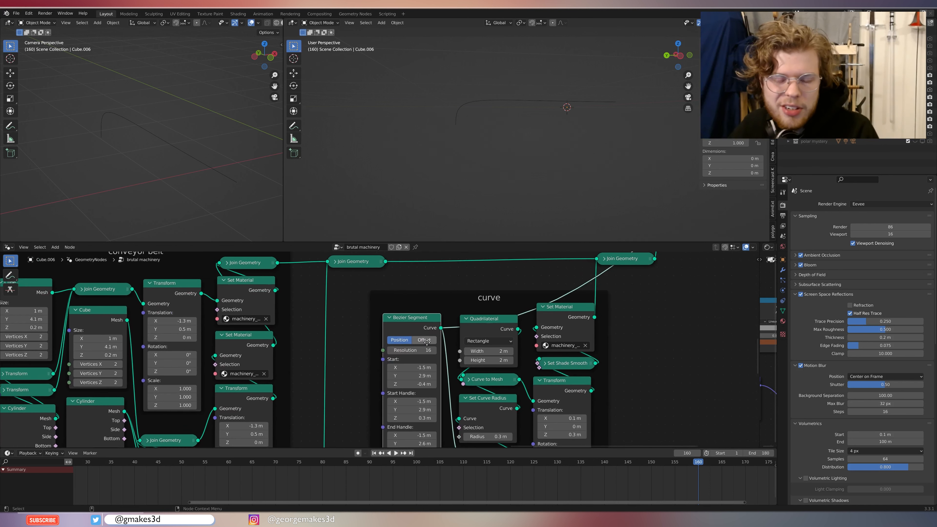
Preview the Quadrilateral profile, the Curve to Mesh result and the Set Shade Smooth result in turn, and inspect the box up close.
ctrl+shift+click(497, 333)
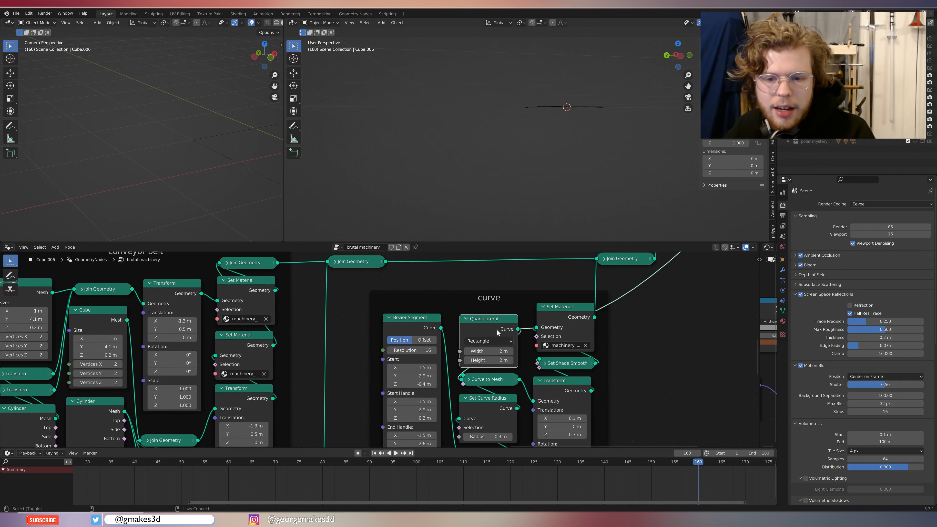
ctrl+shift+click(567, 363)
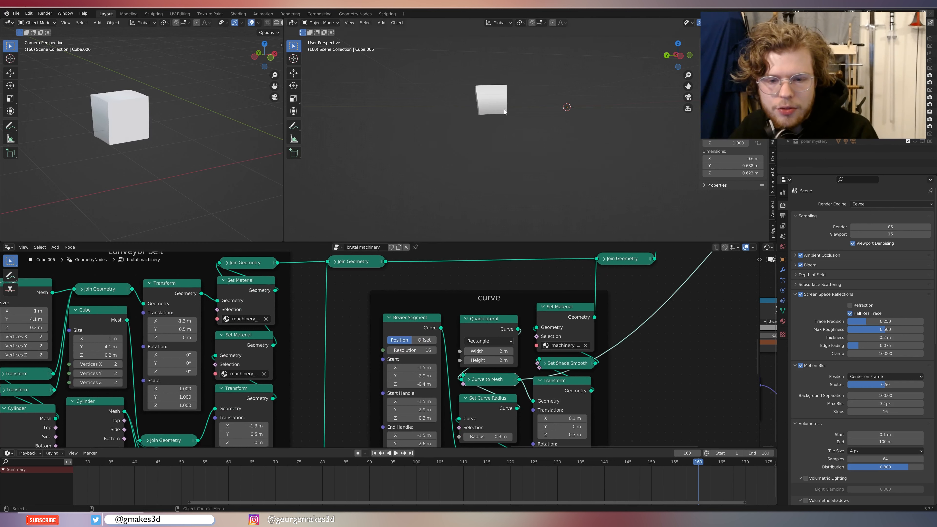
middle_drag(504, 110, 537, 218)
ctrl+shift+click(561, 363)
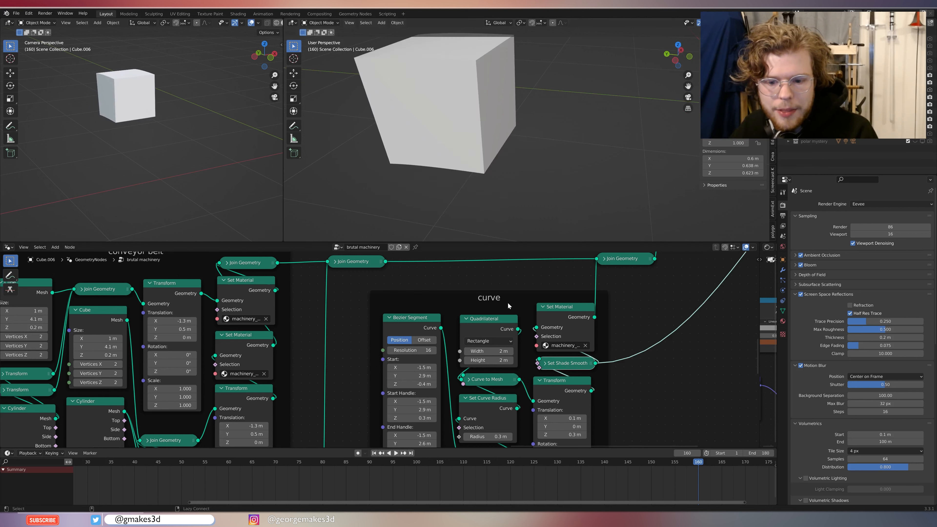
mouse_move(528, 96)
middle_down()
mouse_move(485, 71)
mouse_move(568, 90)
middle_up()
scroll(546, 149, up, 4)
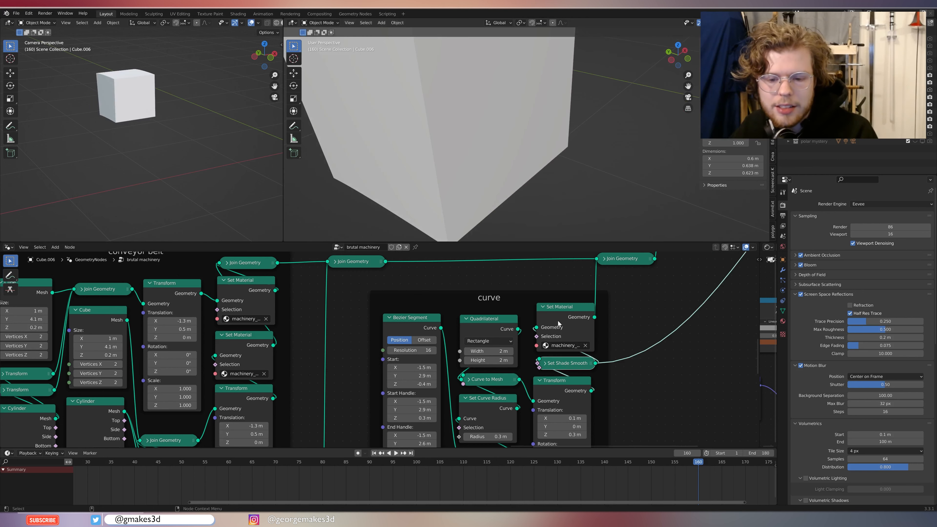
Compare the Curve to Mesh output with the Quadrilateral profile previewed alone.
scroll(527, 214, down, 7)
scroll(532, 220, up, 5)
drag(494, 318, 492, 316)
middle_drag(495, 343, 498, 303)
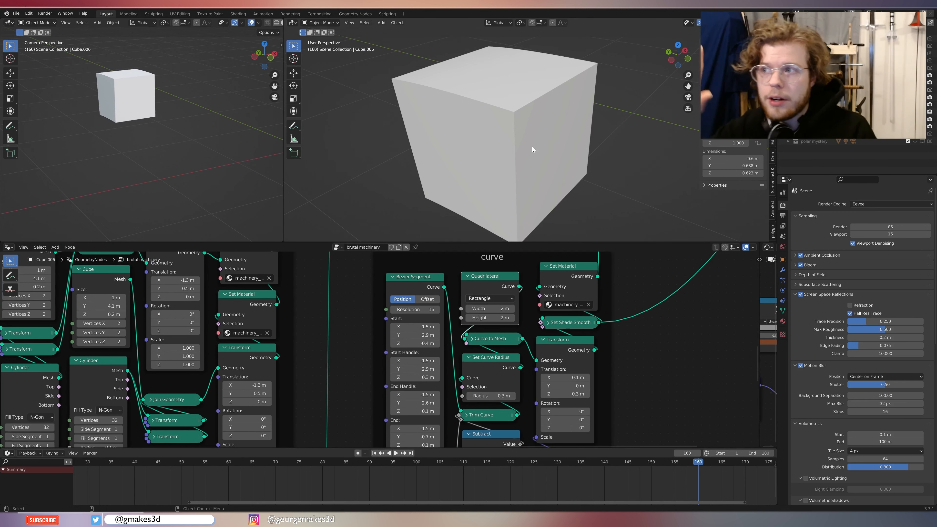
middle_drag(506, 370, 515, 346)
ctrl+shift+click(505, 333)
ctrl+shift+click(494, 283)
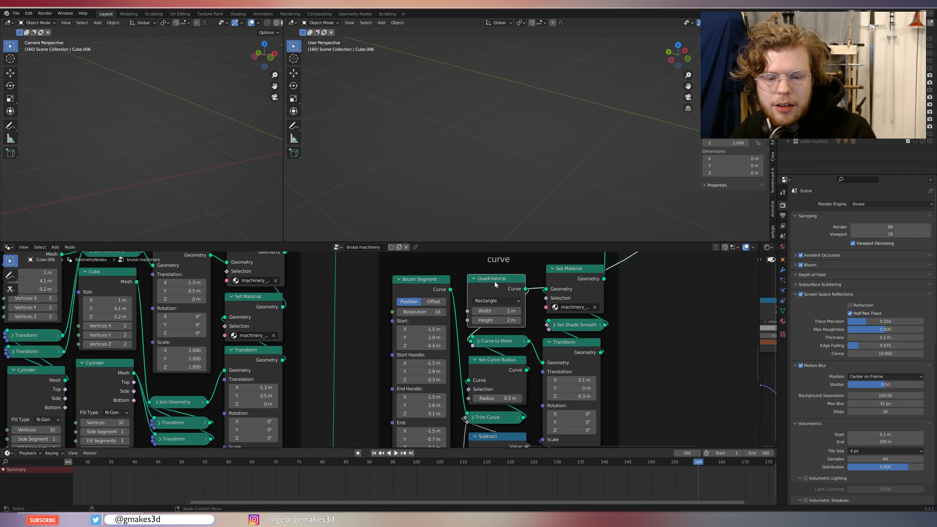
Preview the Curve to Mesh and Trim Curve outputs and expand the Trim Curve node to show its inputs.
ctrl+shift+click(507, 342)
middle_drag(519, 379, 535, 322)
ctrl+shift+click(518, 361)
click(488, 360)
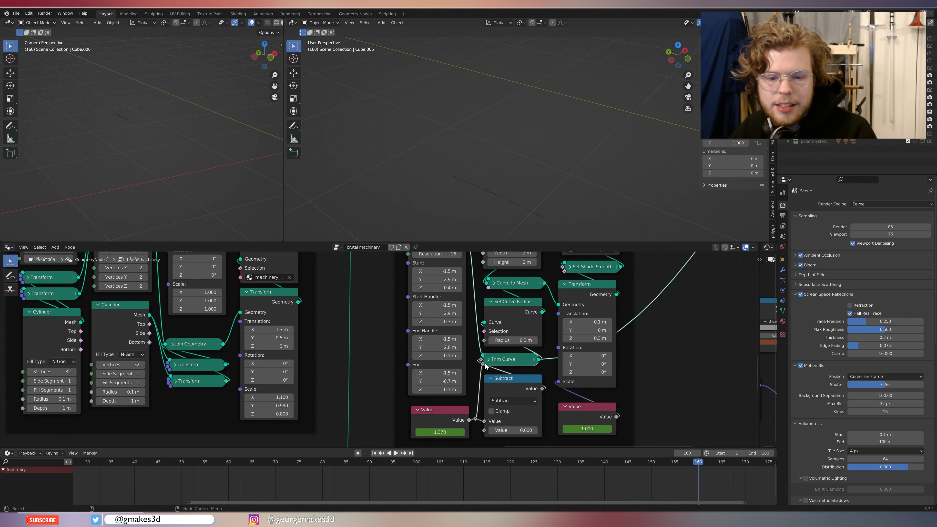
middle_drag(564, 399, 576, 378)
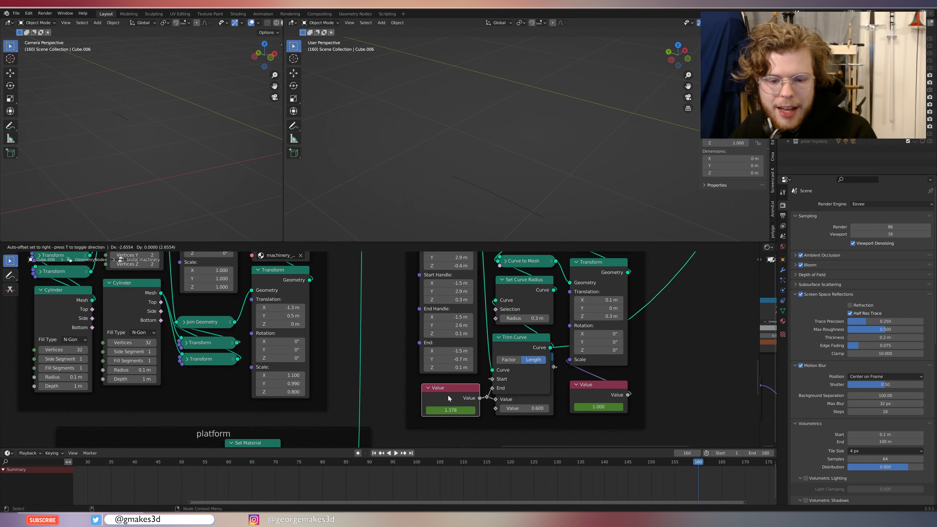
Go to frame 100 and move the animated Value node further away from the Subtract node.
drag(699, 463, 417, 464)
drag(449, 386, 410, 384)
key(Escape)
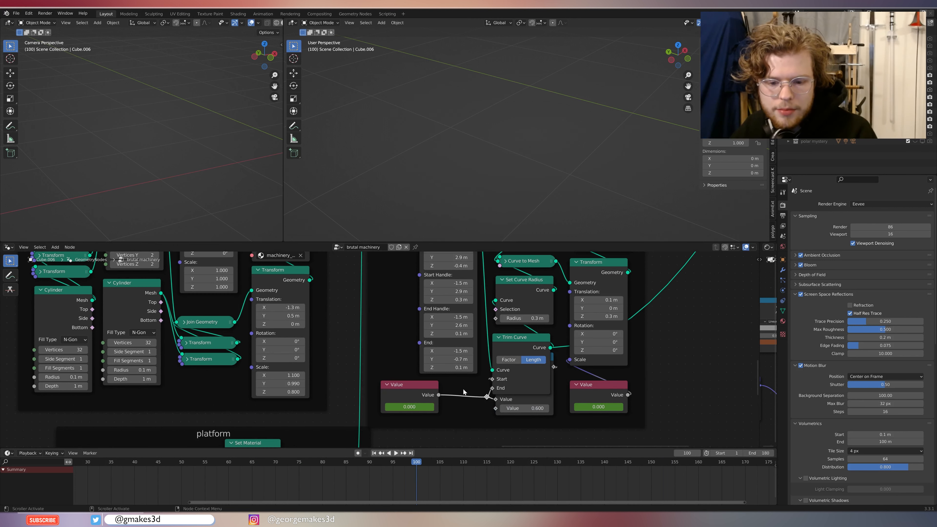
Move the Trim Curve node out from over the Subtract node and cut the links feeding its Start and End.
ctrl+right_drag(495, 387, 491, 399)
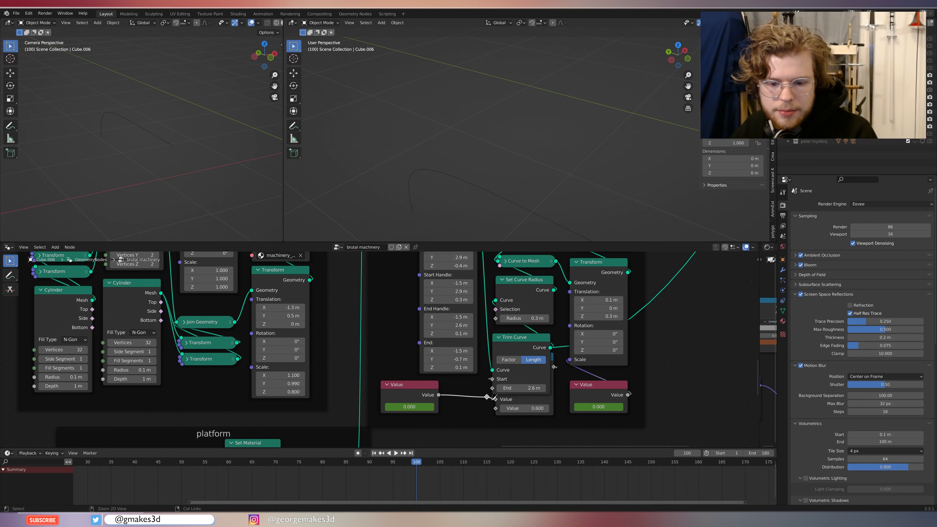
ctrl+right_drag(482, 382, 502, 400)
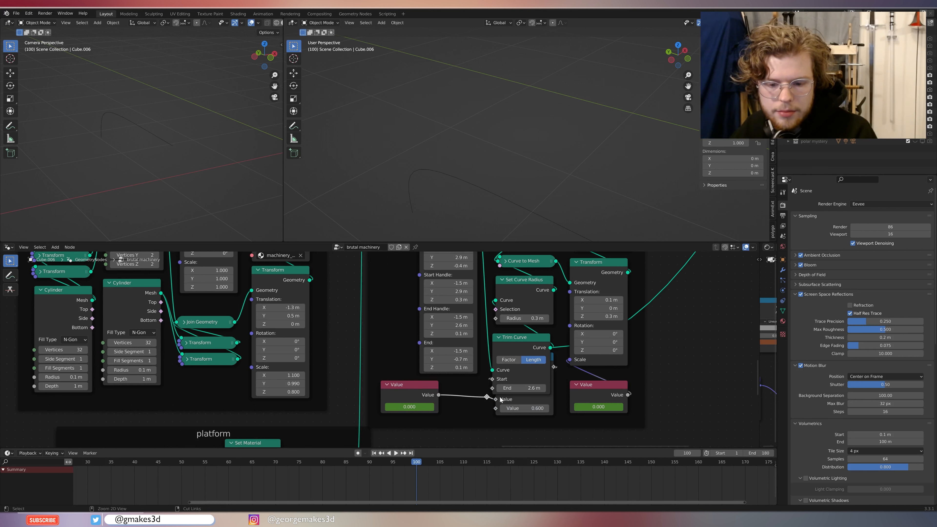
drag(512, 339, 717, 350)
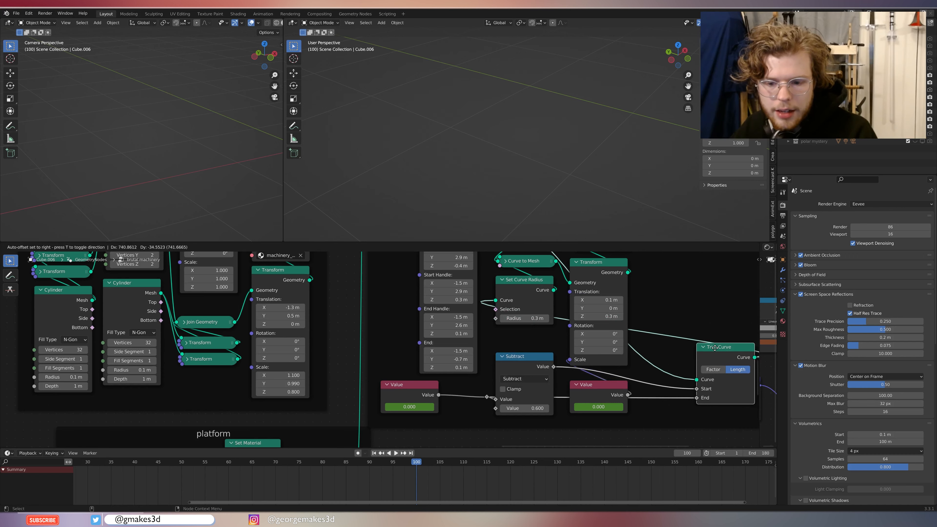
middle_drag(668, 375, 617, 359)
mouse_move(459, 348)
mouse_down()
mouse_move(449, 337)
mouse_move(460, 322)
mouse_move(460, 332)
mouse_up()
ctrl+right_drag(616, 370, 617, 392)
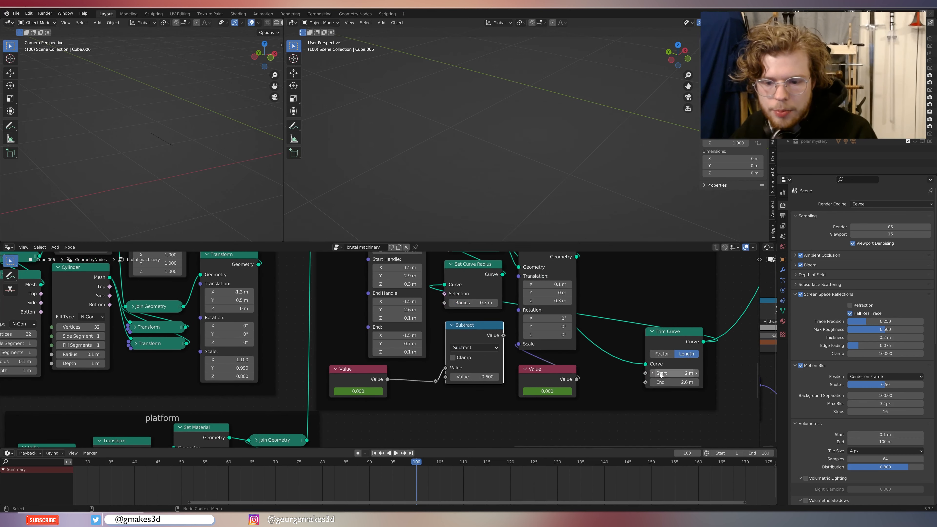
Examine the trimmed curve in the viewport and the Set Curve Radius and Trim Curve settings in the curve group.
middle_drag(606, 153, 564, 143)
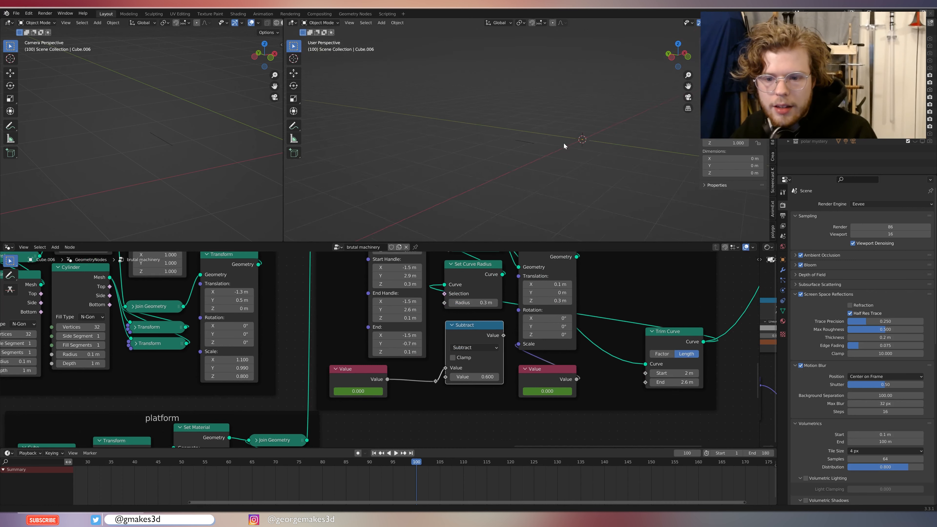
scroll(678, 372, up, 3)
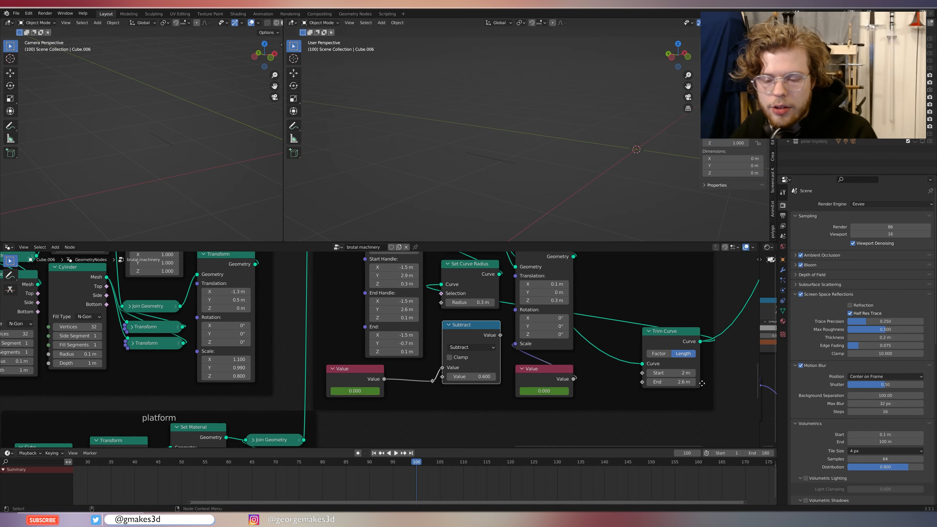
middle_drag(687, 387, 475, 396)
scroll(475, 396, down, 7)
middle_drag(409, 334, 541, 410)
scroll(538, 409, up, 5)
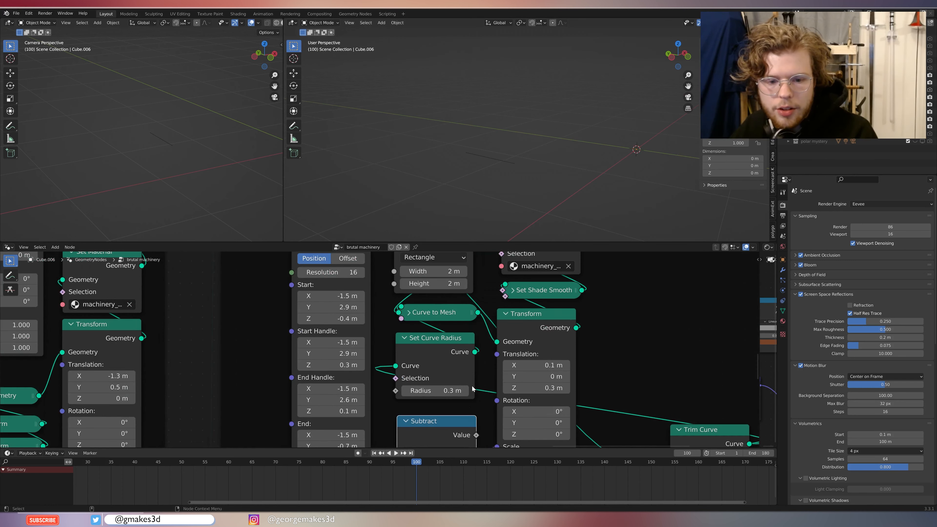
scroll(547, 340, down, 2)
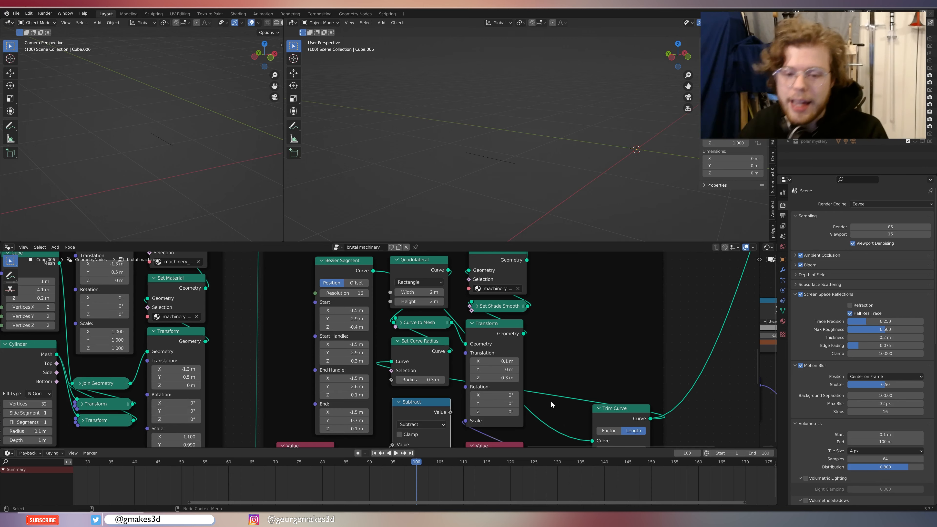
scroll(550, 401, up, 3)
scroll(536, 409, up, 2)
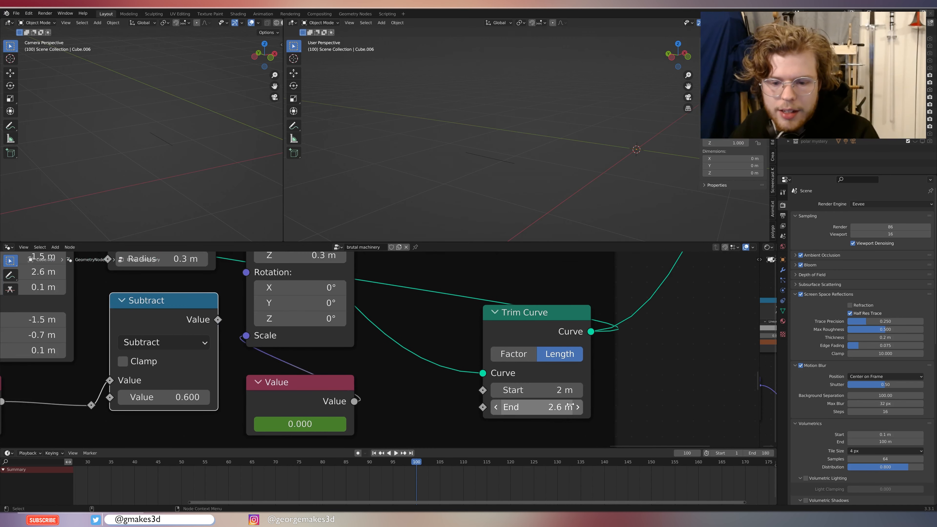
Vary the Trim Curve's Start and End to 0.9 m and 3.8 m to demonstrate how the visible segment changes.
drag(565, 390, 524, 390)
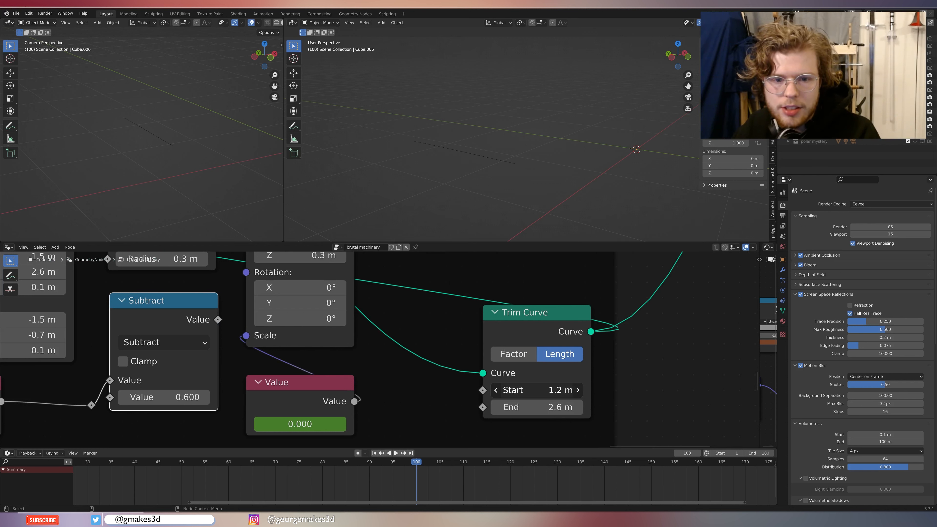
scroll(502, 187, up, 4)
shift+middle_drag(502, 187, 524, 165)
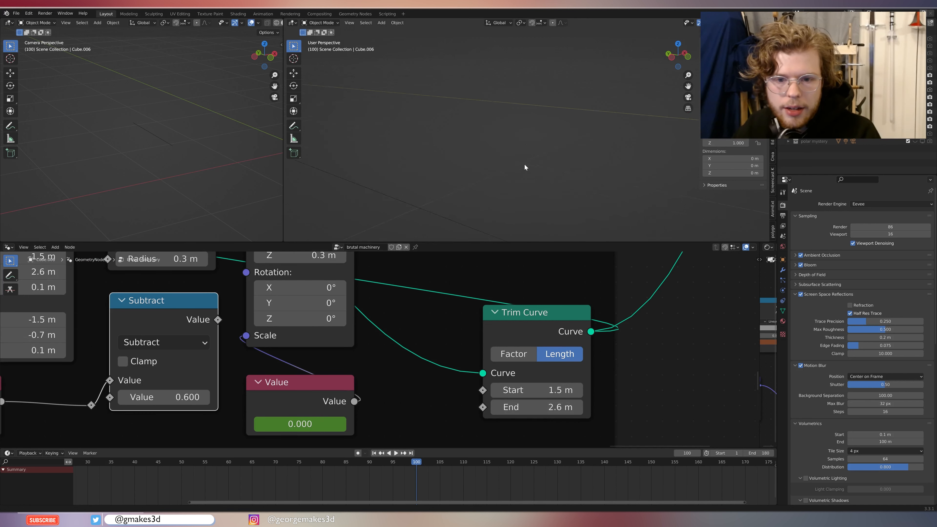
scroll(467, 153, down, 4)
shift+middle_drag(467, 155, 515, 165)
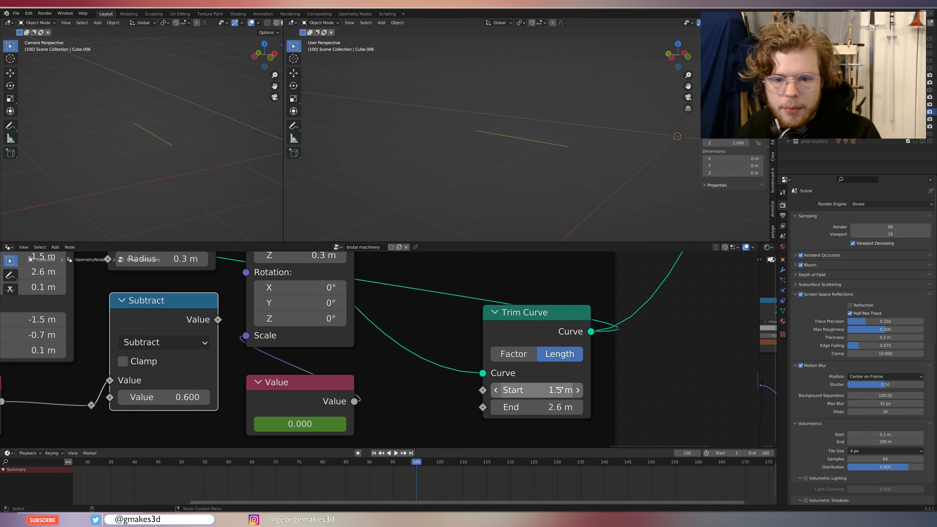
mouse_move(565, 390)
mouse_down()
mouse_move(551, 390)
mouse_move(558, 407)
mouse_up()
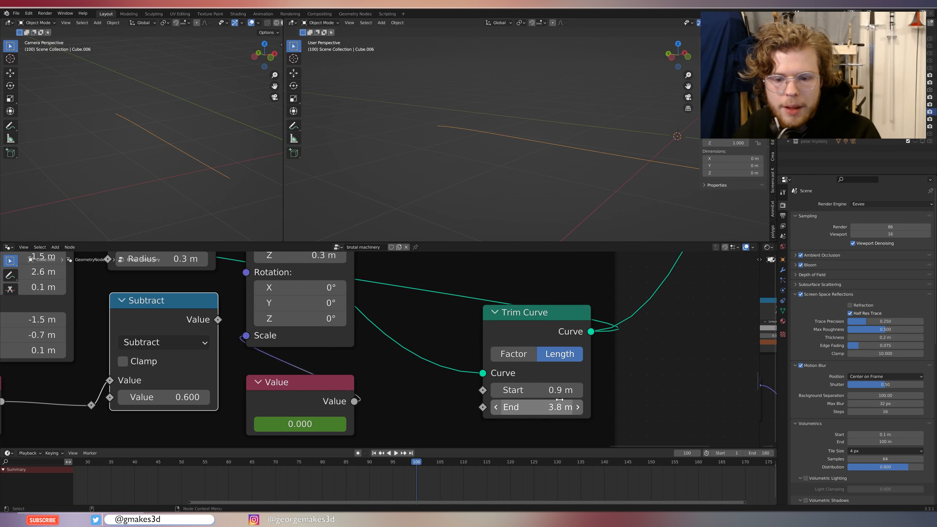
Set the Trim Curve's Start to 2 m and its End to 2.6 m.
double_click(559, 391)
key(Return)
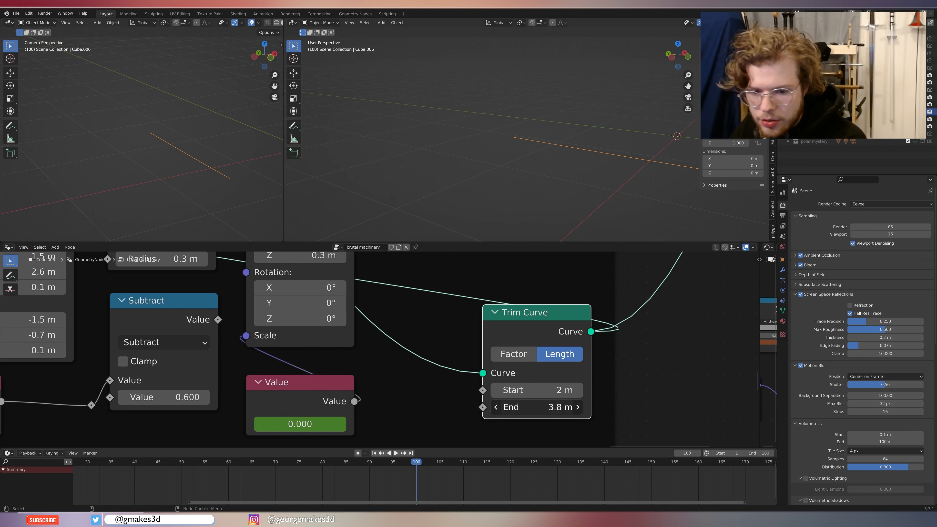
click(562, 407)
text(.)
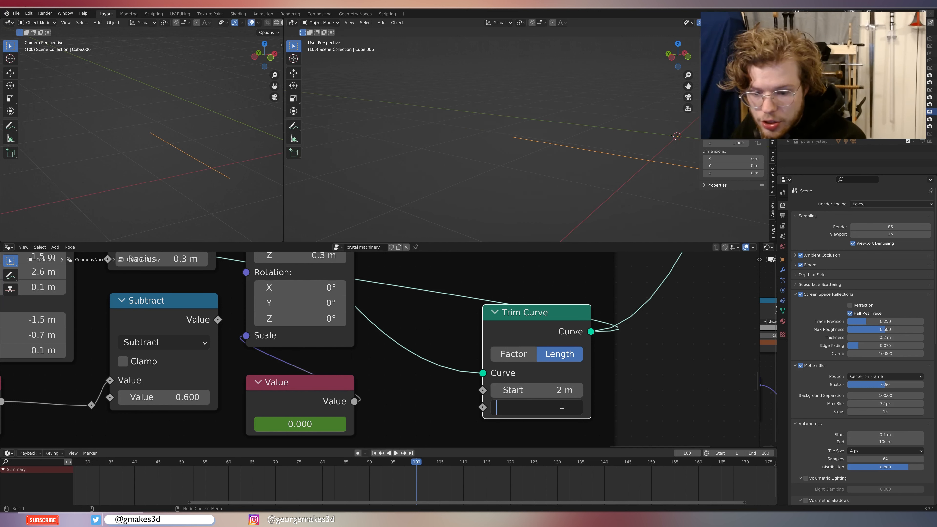
key(Return)
Preview the Curve to Mesh output and look at the box swept along the trimmed segment.
middle_drag(499, 135, 552, 140)
middle_drag(652, 156, 636, 157)
scroll(463, 385, down, 2)
scroll(463, 386, down, 4)
scroll(488, 330, down, 5)
middle_drag(436, 327, 456, 384)
key(ctrl+z)
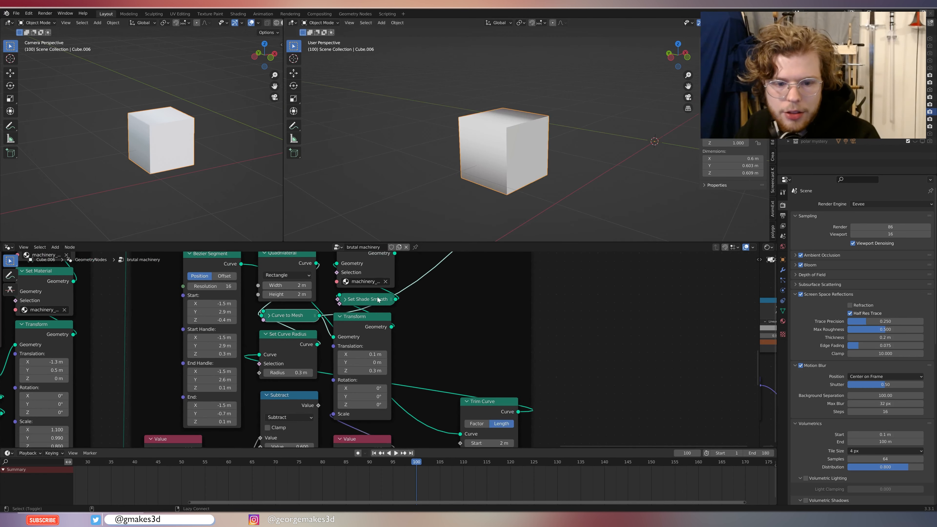
alt+shift+click(377, 298)
alt+shift+click(284, 317)
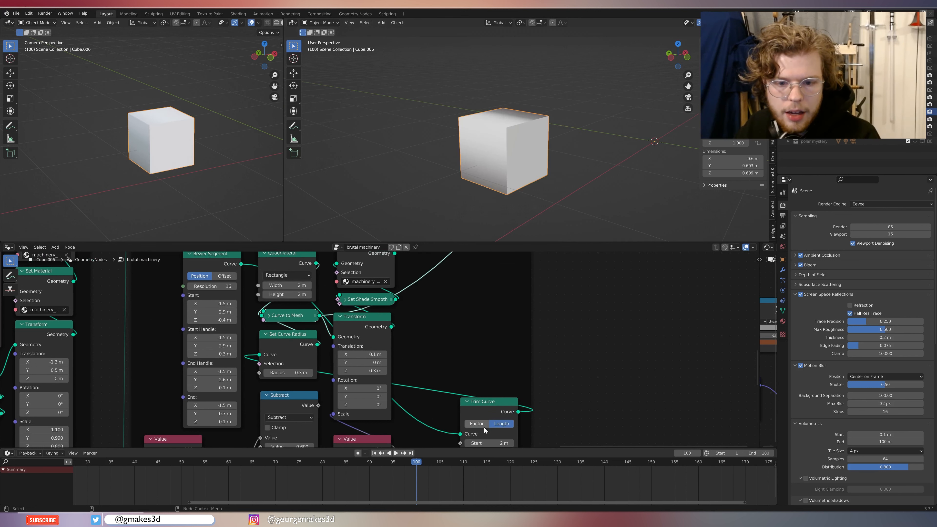
Try a Trim Curve Start of 1.6 m on the box and return it to 2 m.
scroll(484, 399, up, 1)
middle_drag(481, 383, 481, 308)
mouse_move(502, 385)
mouse_down()
mouse_move(486, 385)
mouse_move(504, 388)
mouse_up()
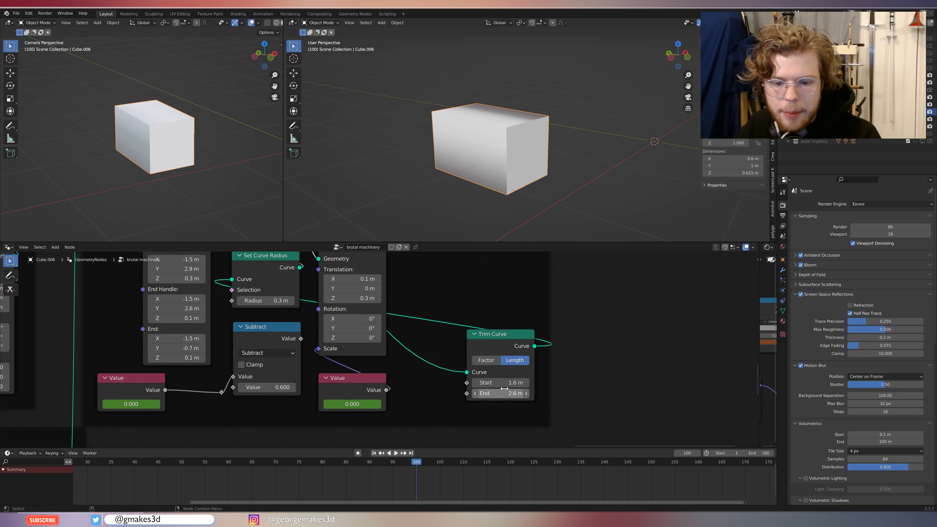
click(504, 386)
text(2)
key(Return)
Connect the animated Value node at the start of the Subtract chain to the Trim Curve's End input.
scroll(462, 298, up, 3)
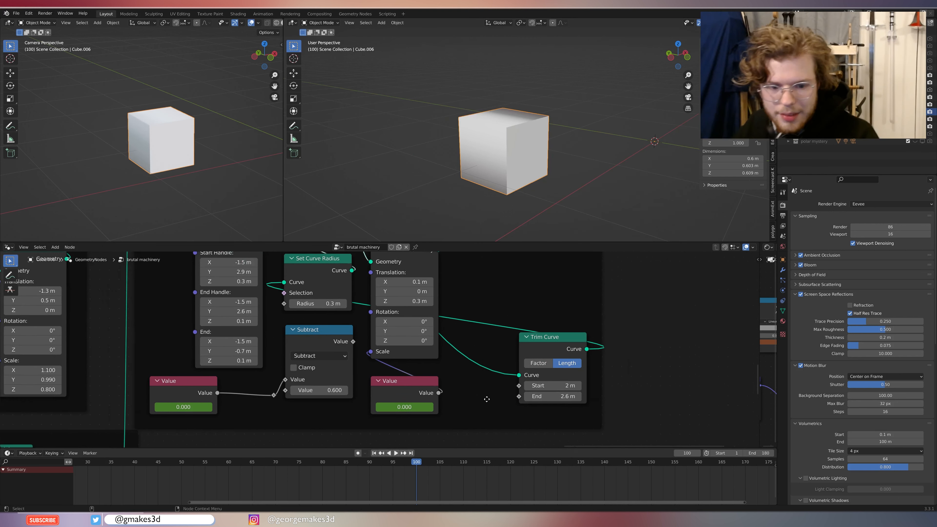
scroll(433, 352, down, 2)
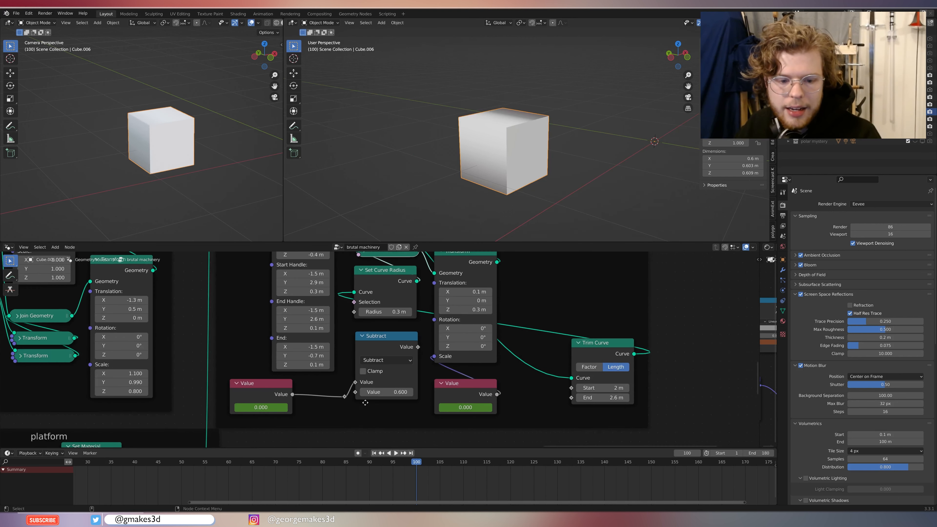
drag(340, 397, 518, 409)
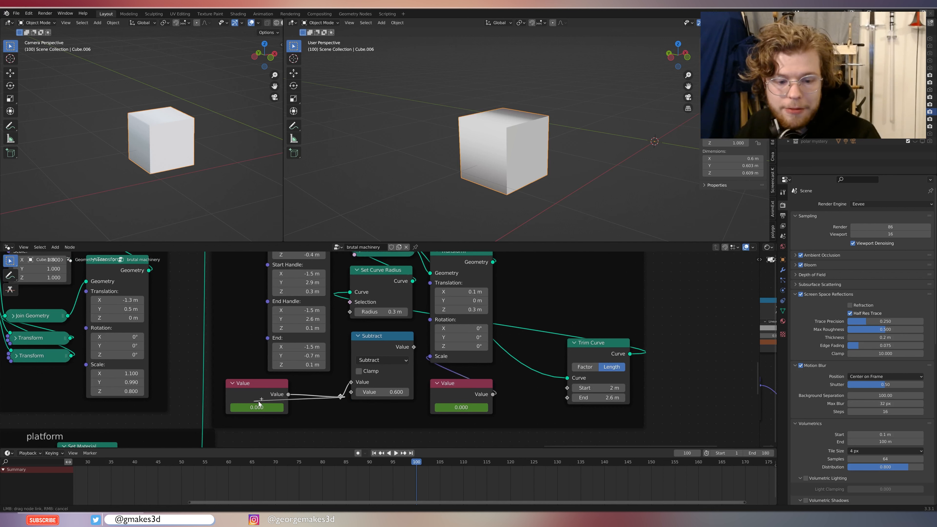
drag(257, 401, 567, 398)
right_click(334, 408)
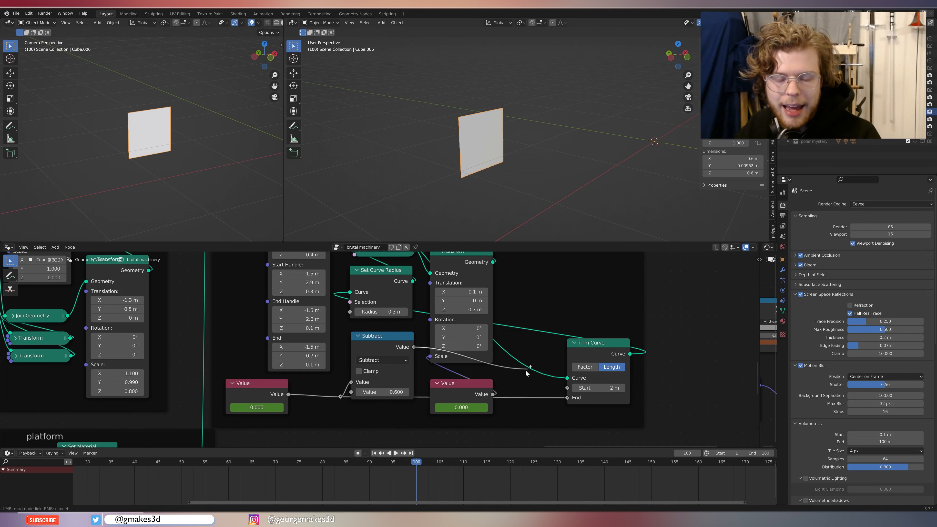
drag(526, 371, 540, 387)
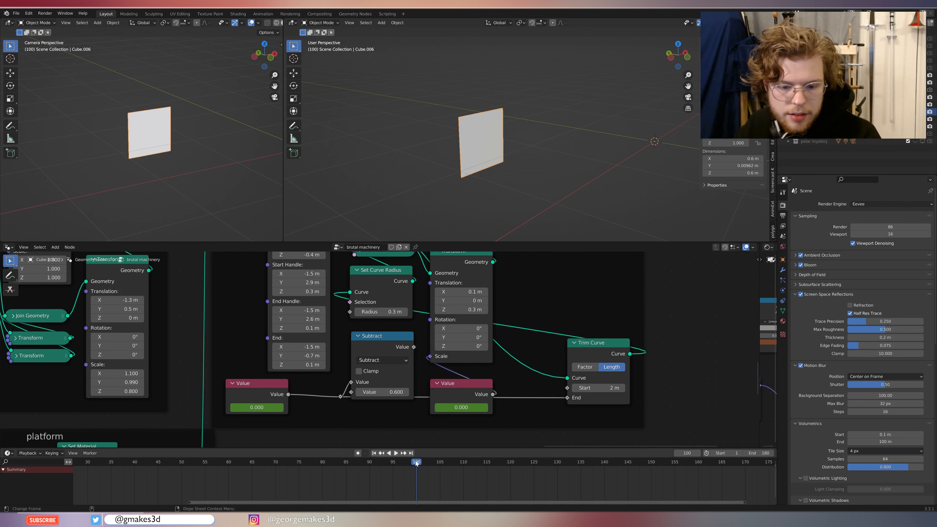
Run through the timeline up to frame 165 to examine the box with only the Trim Curve's End animated.
drag(416, 462, 224, 462)
key(space)
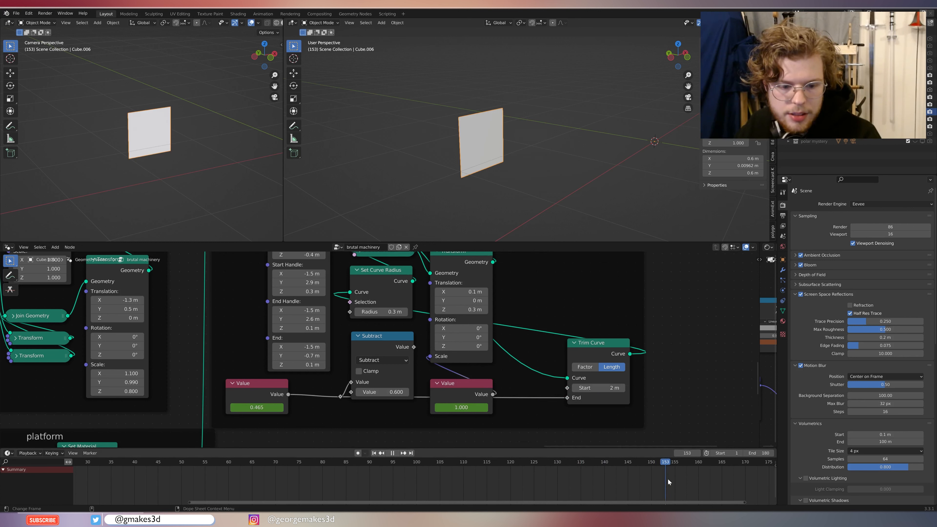
drag(688, 481, 721, 472)
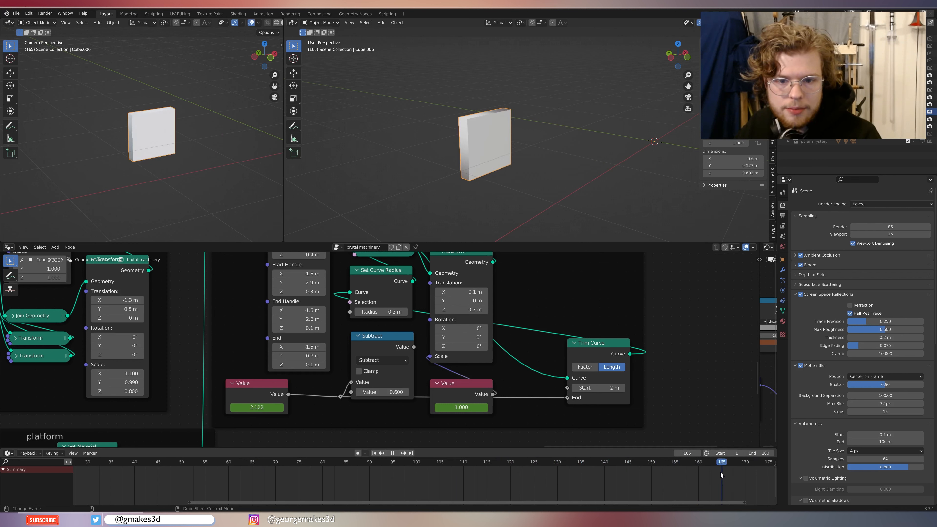
Connect the Subtract node's output to the Trim Curve's Start and scrub the timeline to check the moving cube.
click(413, 350)
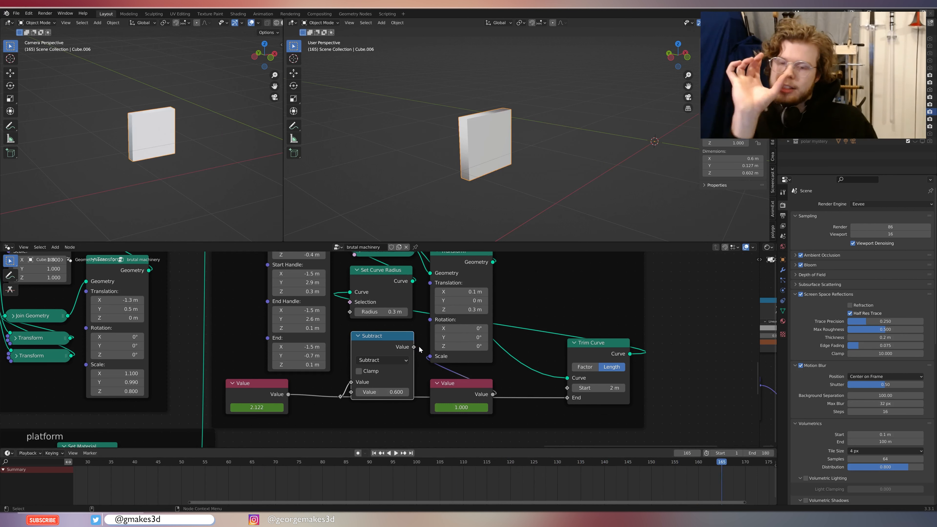
drag(503, 370, 554, 384)
drag(405, 353, 565, 388)
drag(729, 466, 570, 464)
drag(626, 461, 708, 454)
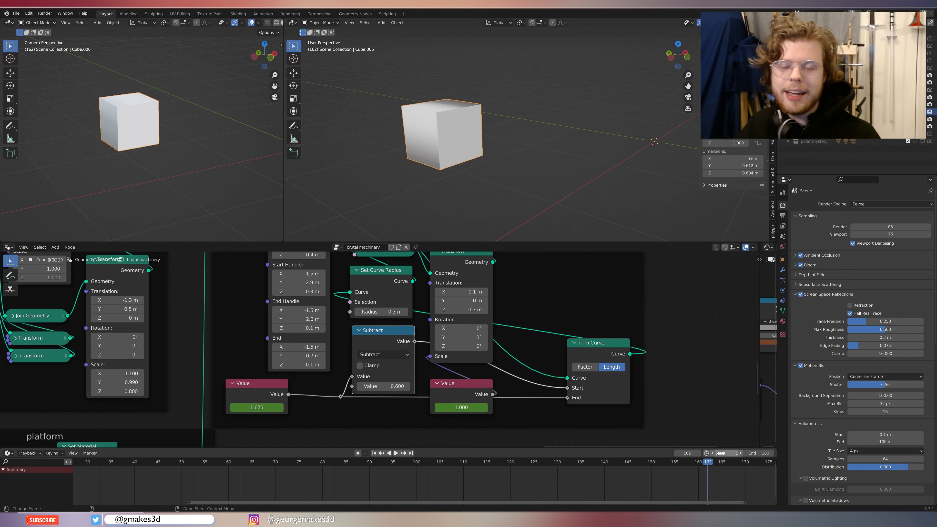
Place the Value node that drives the Transform's Scale beneath the Subtract node and scrub frames 140 to 148 to check the scaling.
drag(471, 395, 395, 424)
drag(695, 462, 605, 462)
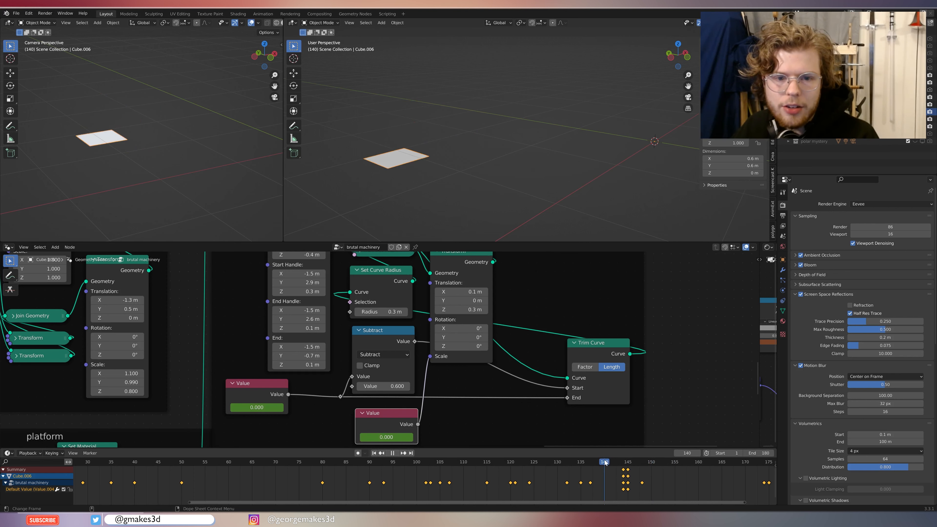
middle_drag(440, 174, 379, 175)
scroll(594, 278, down, 6)
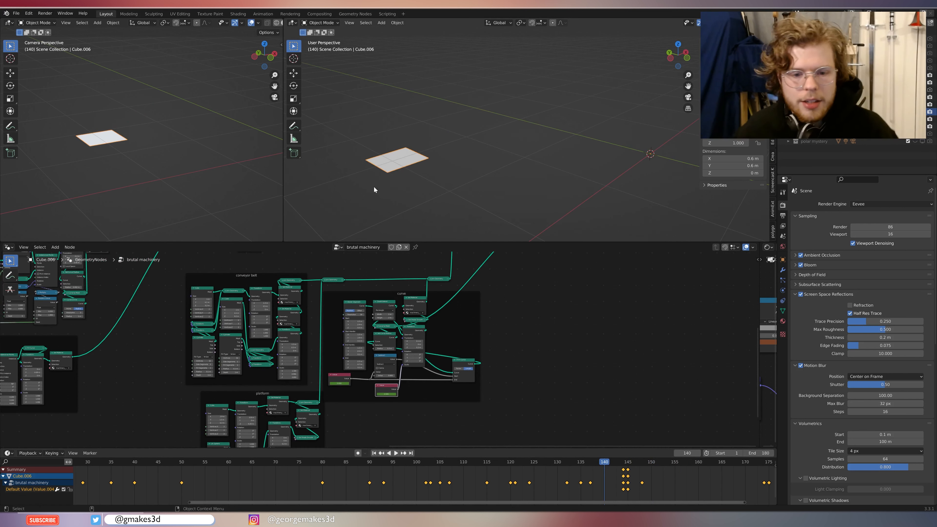
scroll(400, 362, up, 2)
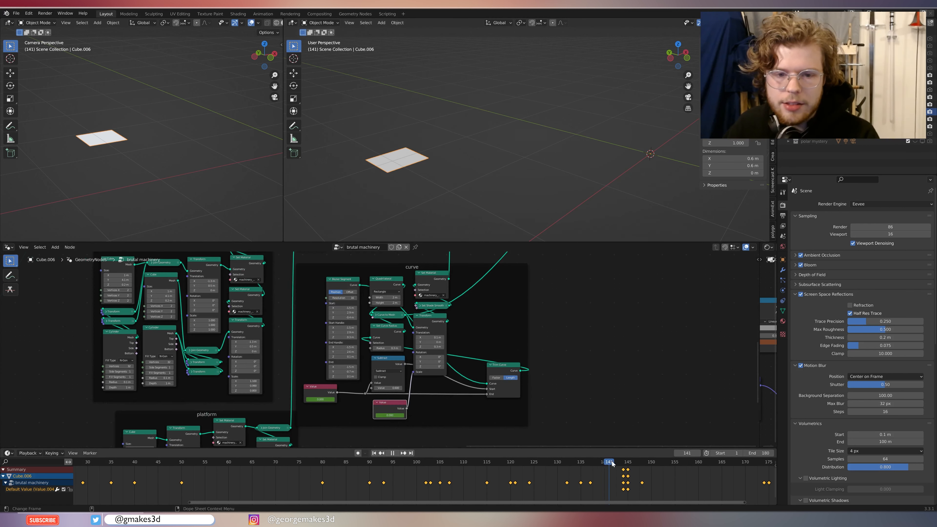
drag(636, 466, 643, 466)
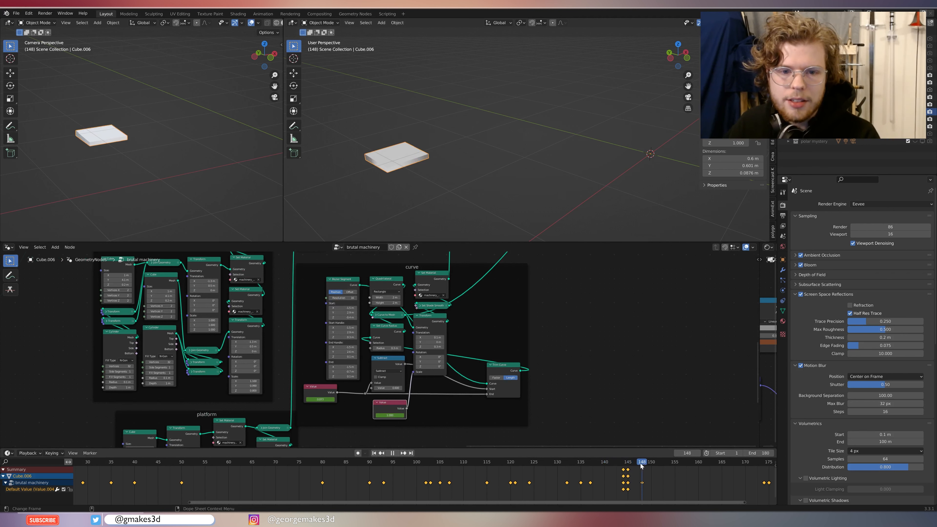
Select the Value node that drives the trimming and examine its keyframes and connections in the curve frame.
scroll(370, 363, up, 5)
middle_drag(369, 388, 447, 368)
scroll(447, 368, up, 1)
click(363, 399)
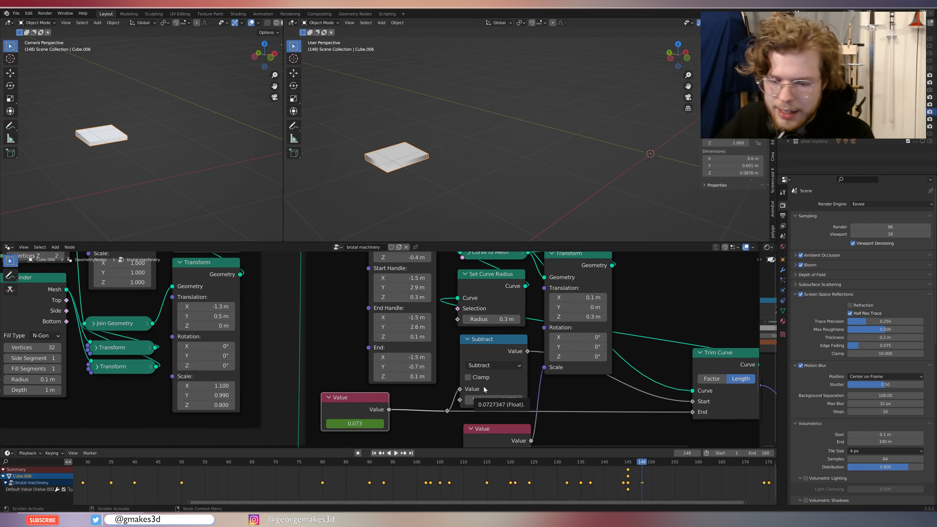
scroll(483, 386, down, 4)
middle_drag(527, 321, 522, 347)
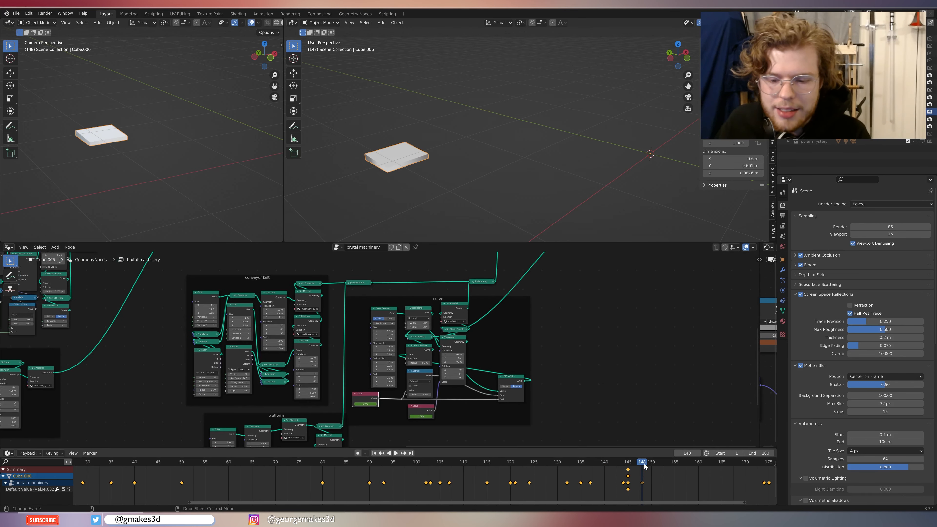
Preview the Join Geometry node that combines conveyor belt, platform and curve, and play the animation to look at the cube on the belt.
drag(645, 466, 726, 467)
scroll(534, 273, down, 2)
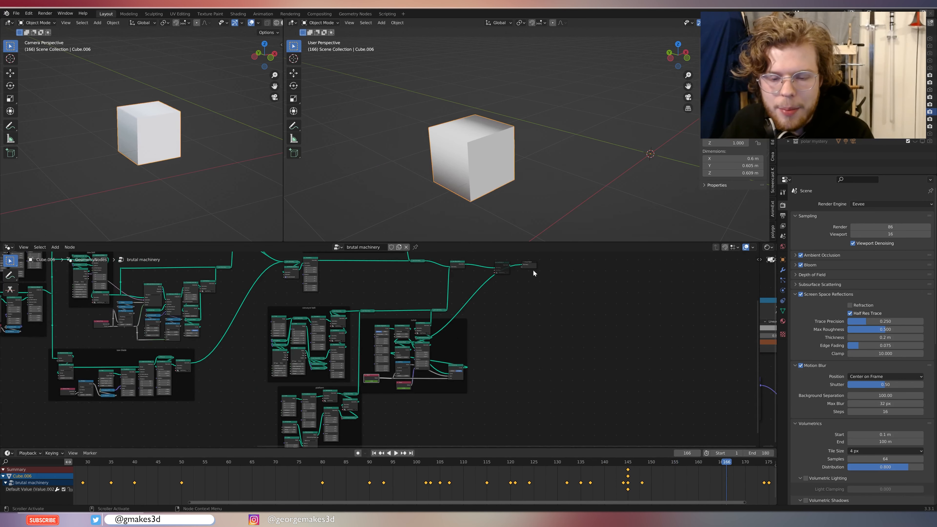
scroll(468, 322, up, 2)
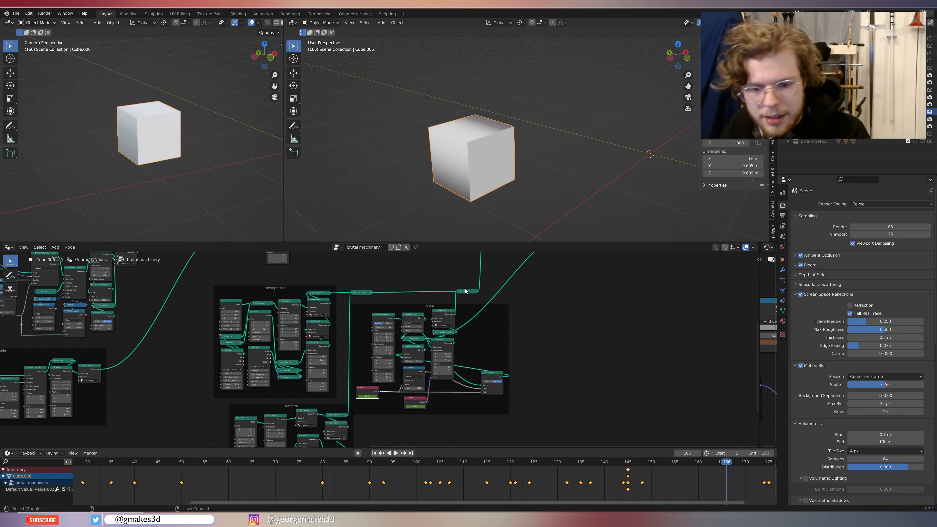
key(space)
scroll(564, 122, down, 4)
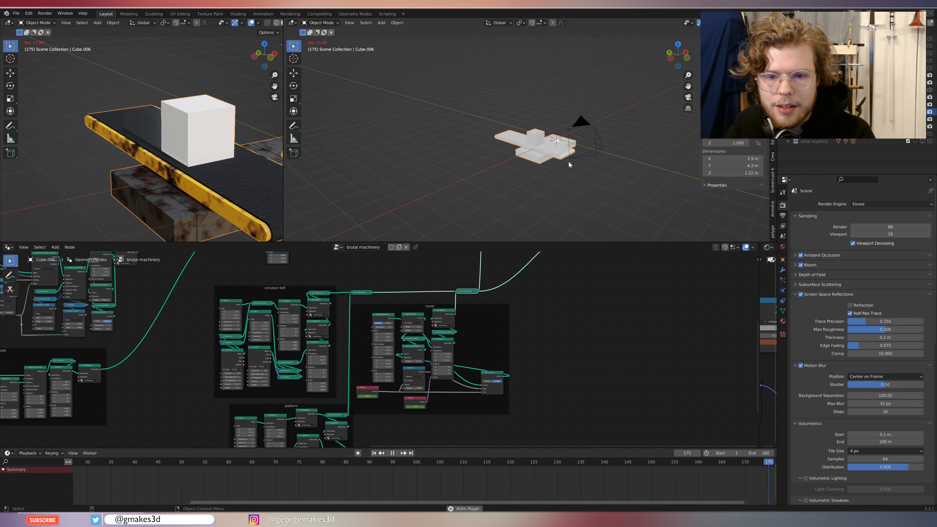
key(space)
scroll(560, 123, up, 2)
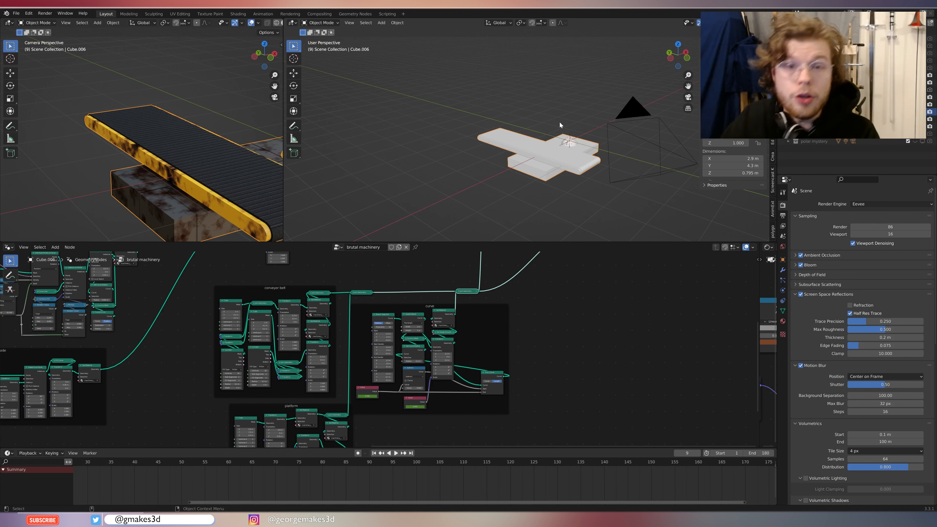
Restore the complete machinery as the node tree's output by previewing the muted Set Material node before the Group Output.
middle_drag(575, 262, 494, 366)
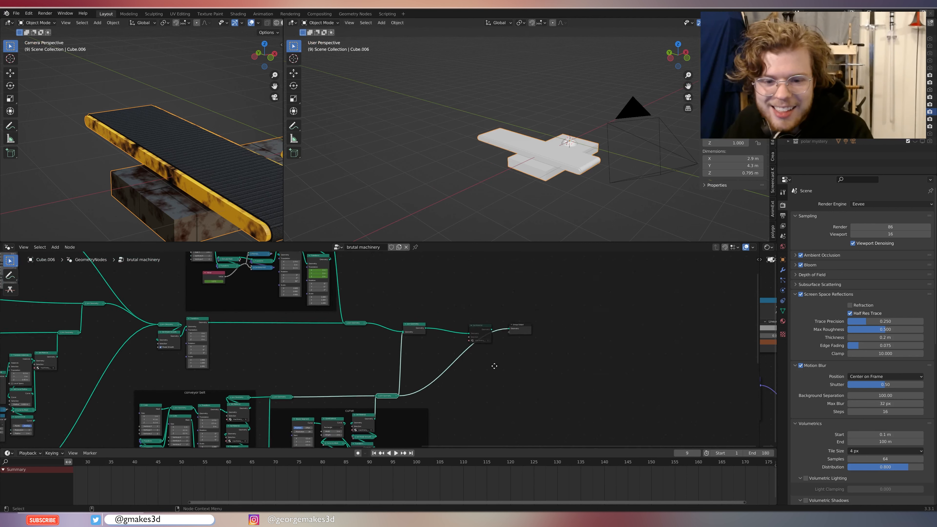
scroll(460, 337, up, 2)
alt+shift+click(524, 330)
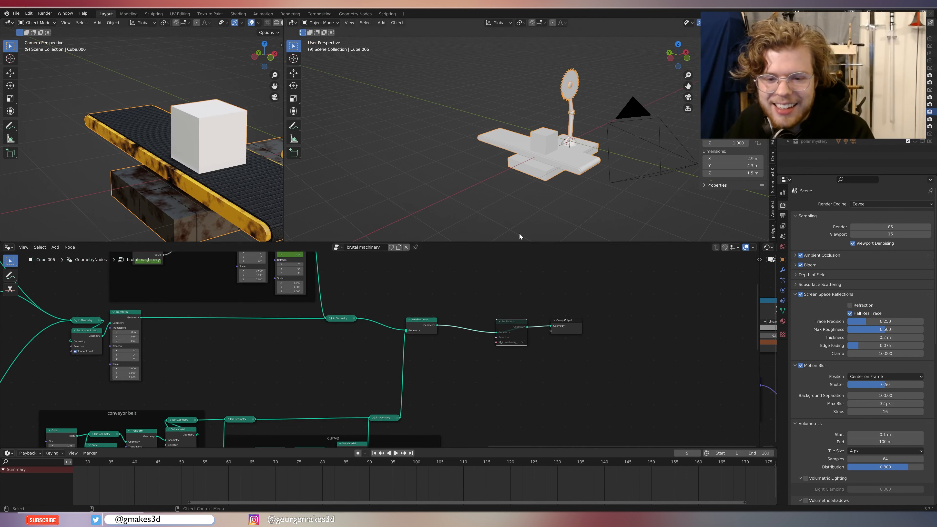
scroll(548, 148, up, 4)
middle_drag(548, 148, 597, 186)
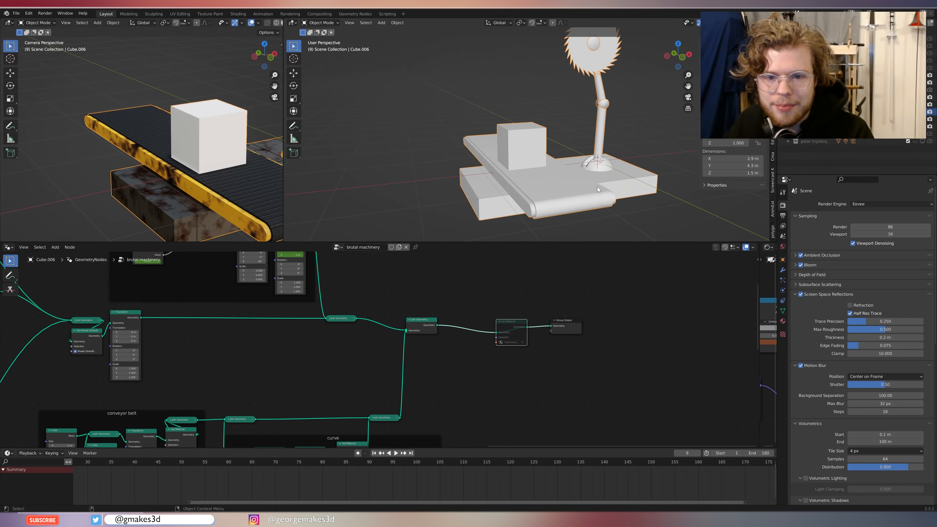
Play the complete machinery animation with the object deselected, stop it at frame 13 and look over the model.
key(space)
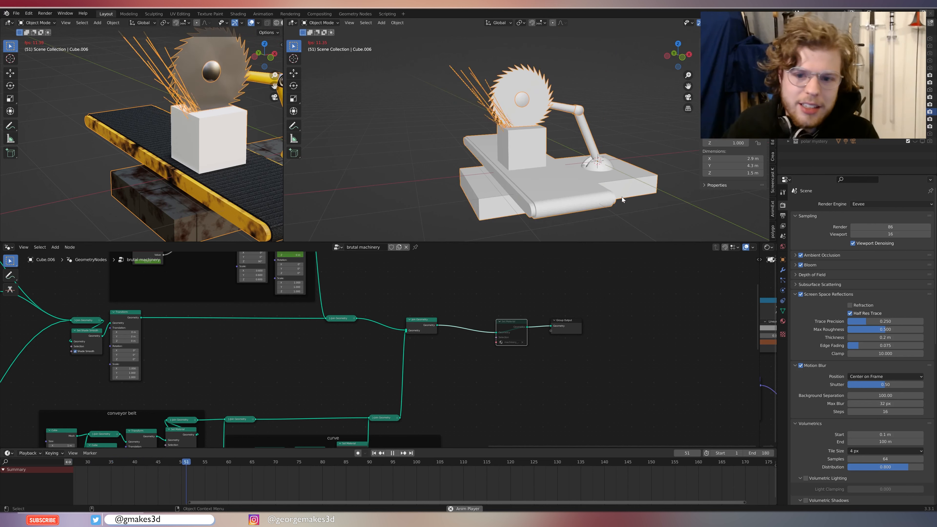
click(436, 139)
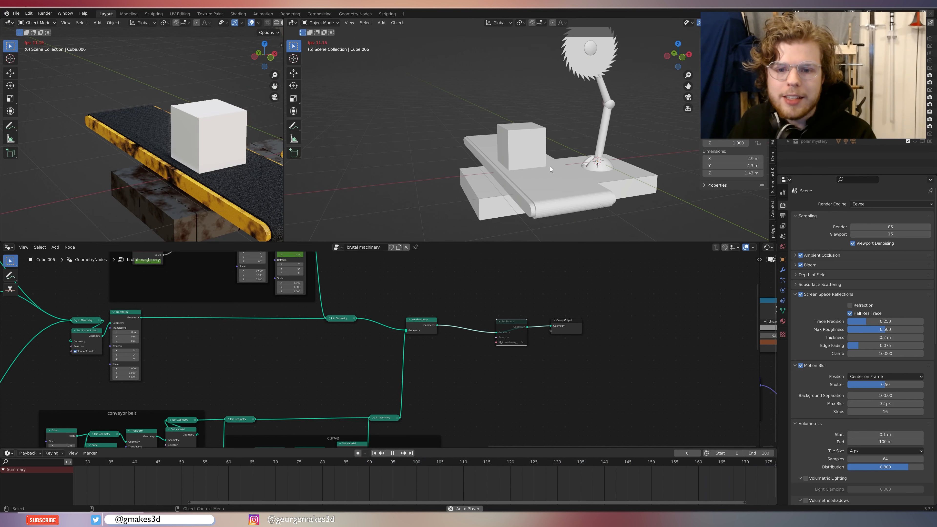
key(space)
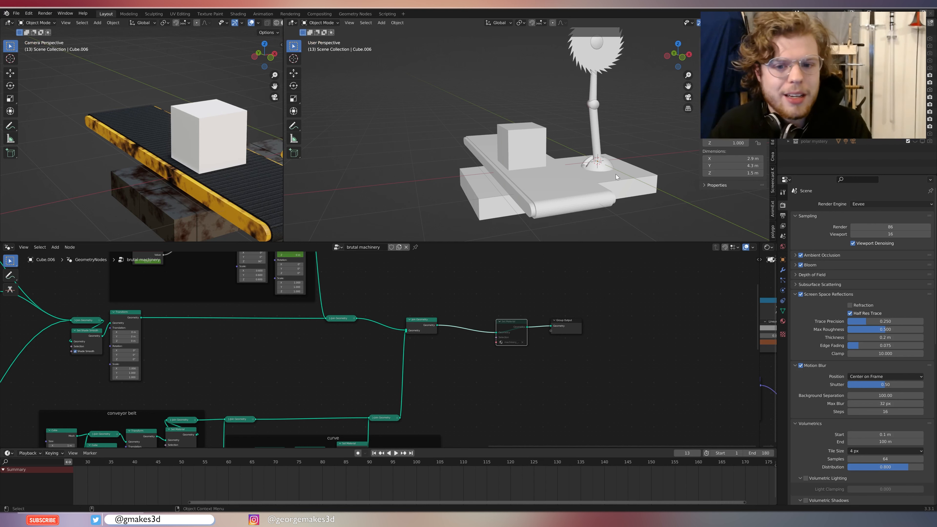
scroll(616, 174, down, 3)
scroll(616, 175, up, 2)
middle_drag(598, 175, 615, 170)
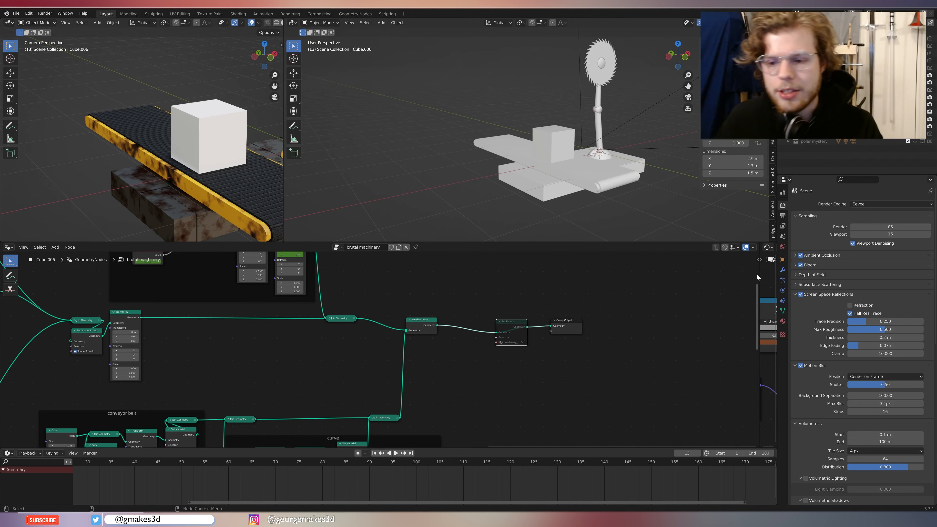
Widen the shader editor over the geometry node editor to show the whole machinery_saw blade material node tree.
drag(759, 275, 155, 275)
middle_drag(325, 304, 424, 301)
scroll(424, 301, up, 3)
scroll(424, 295, down, 3)
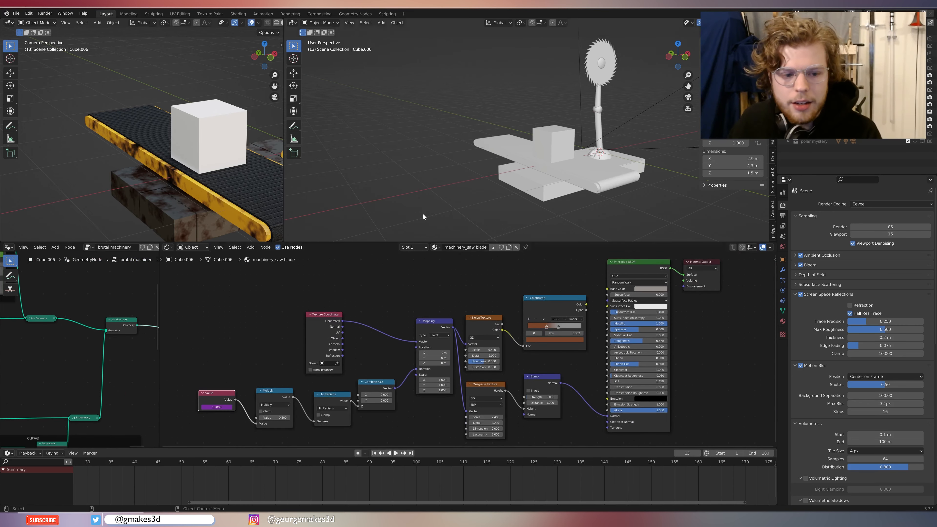
Display the materials in the user perspective viewport and frame the saw blade and its hub close up.
click(756, 23)
scroll(532, 284, up, 1)
middle_drag(628, 105, 581, 100)
mouse_move(587, 66)
shift+middle_down()
mouse_move(607, 124)
mouse_move(579, 132)
shift+middle_up()
scroll(623, 142, up, 7)
scroll(508, 312, down, 1)
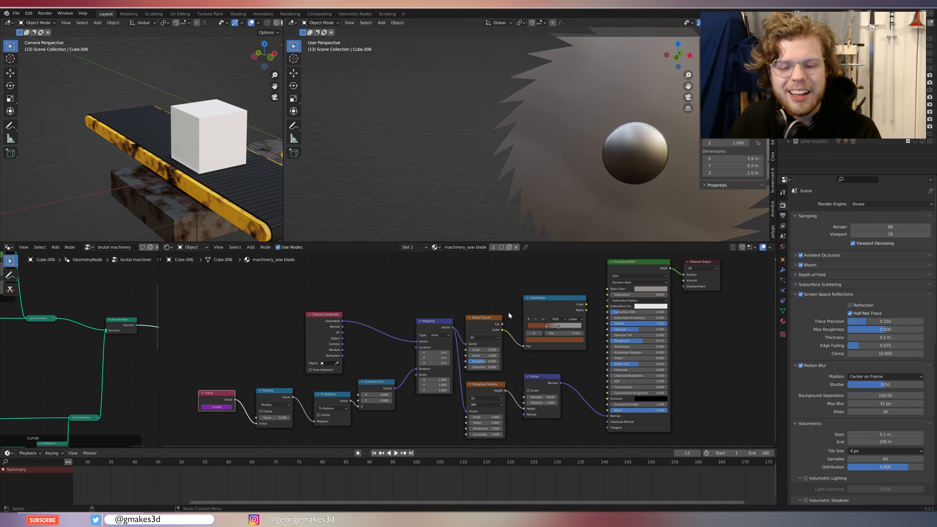
Examine the saw blade material's nodes, from the rotation-driving Value through Mapping and the textures to the Principled BSDF.
middle_drag(454, 368, 480, 340)
scroll(445, 363, down, 3)
scroll(345, 359, up, 3)
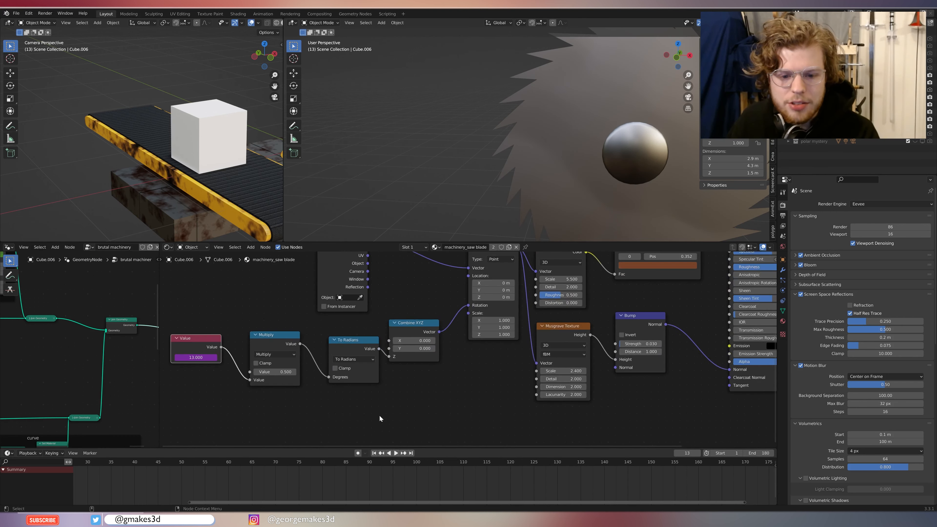
middle_drag(775, 332, 759, 348)
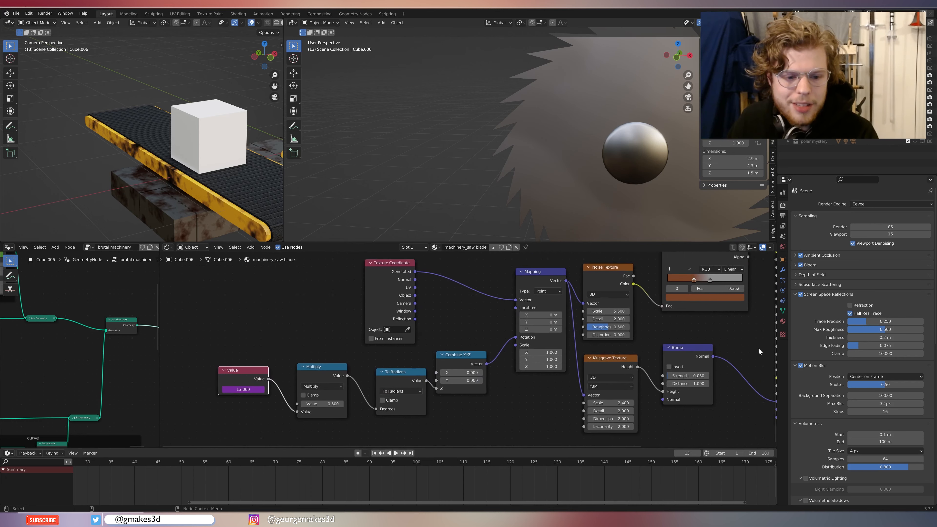
scroll(759, 348, down, 6)
middle_drag(615, 334, 538, 351)
scroll(535, 352, up, 5)
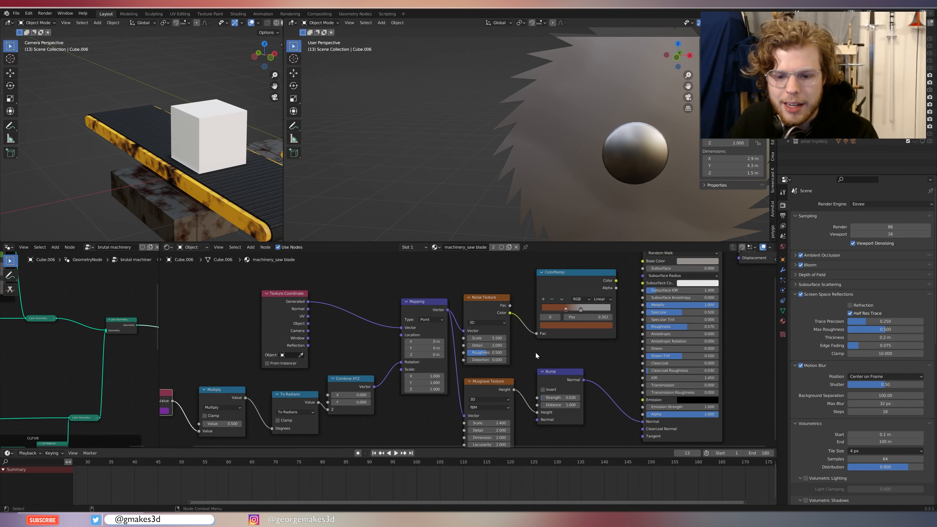
Open the machinery_conveyor sides material and look over its Noise Texture and ColorRamp nodes.
click(437, 247)
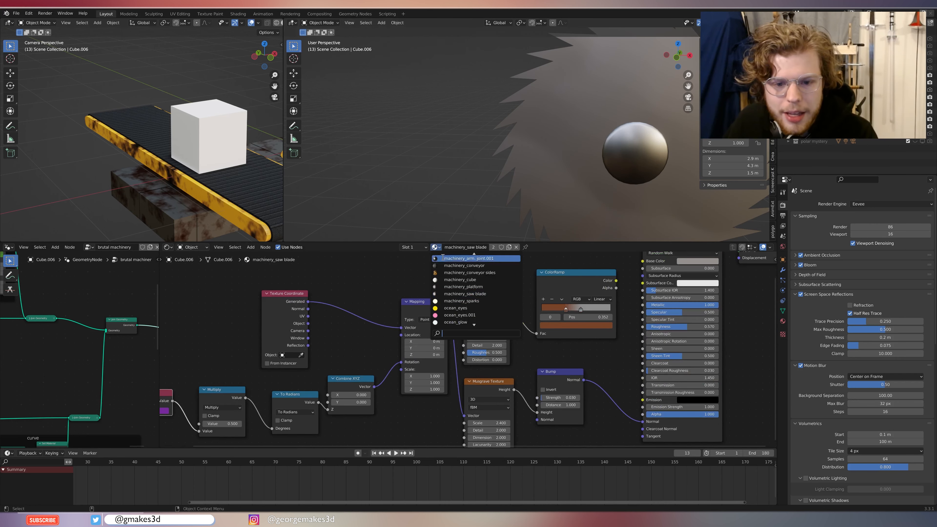
click(491, 272)
scroll(495, 313, down, 3)
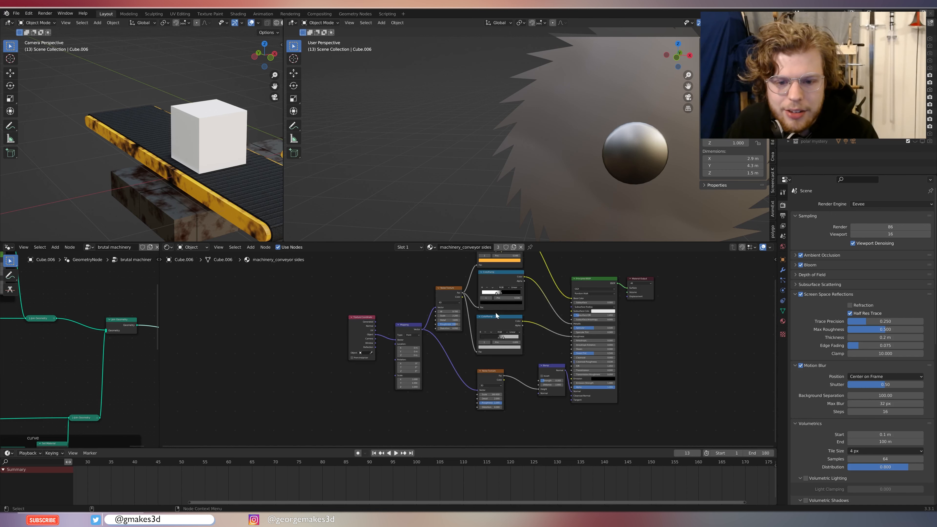
scroll(449, 361, up, 3)
middle_drag(496, 362, 542, 342)
scroll(150, 163, up, 4)
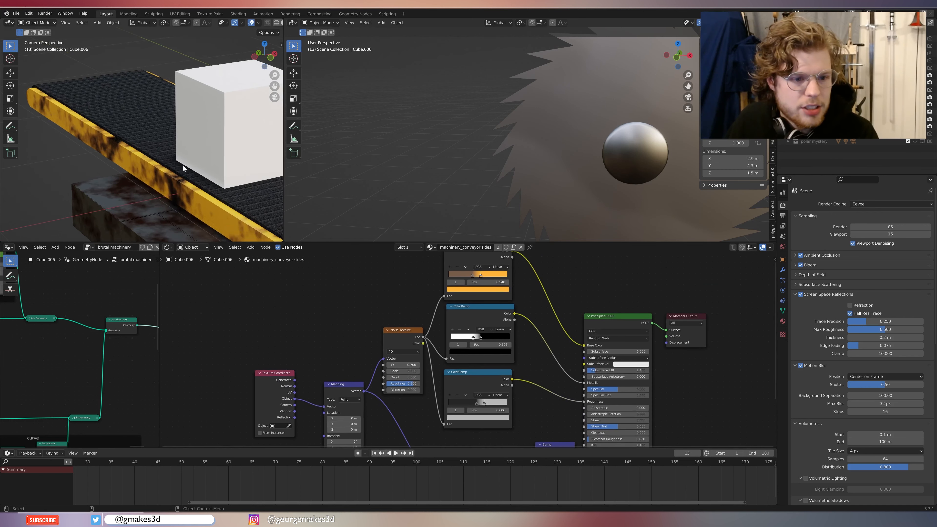
Look closely at the yellow, worn surfaces of the conveyor sides and the robot arm's base in the camera viewport.
scroll(468, 347, up, 2)
mouse_move(140, 152)
middle_down()
mouse_move(125, 188)
mouse_move(153, 141)
mouse_move(146, 140)
middle_up()
scroll(139, 157, down, 8)
scroll(155, 174, up, 2)
scroll(154, 174, up, 4)
scroll(148, 202, up, 4)
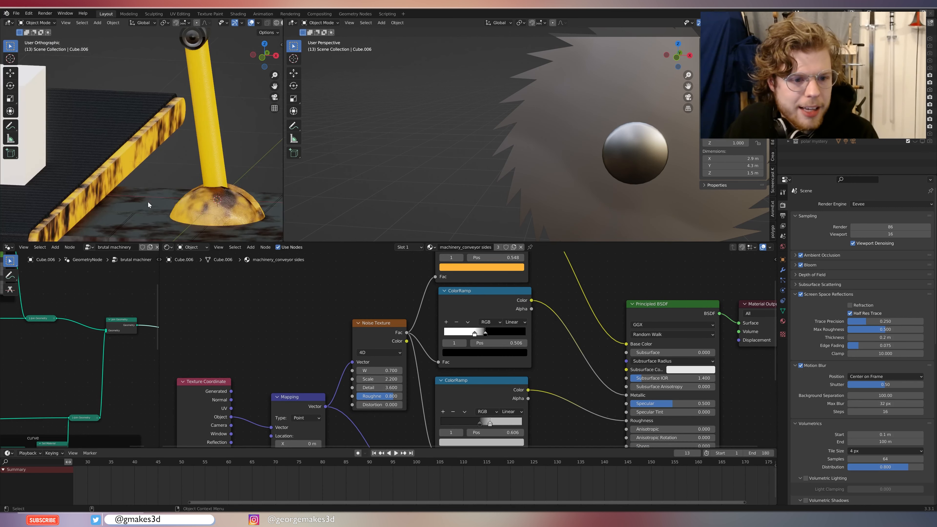
Inspect the conveyor side's worn yellow surface beside the white cube and the material's Roughness ColorRamp and Noise Texture nodes.
shift+middle_drag(148, 202, 154, 122)
scroll(153, 172, down, 5)
middle_drag(154, 172, 192, 187)
scroll(193, 186, up, 5)
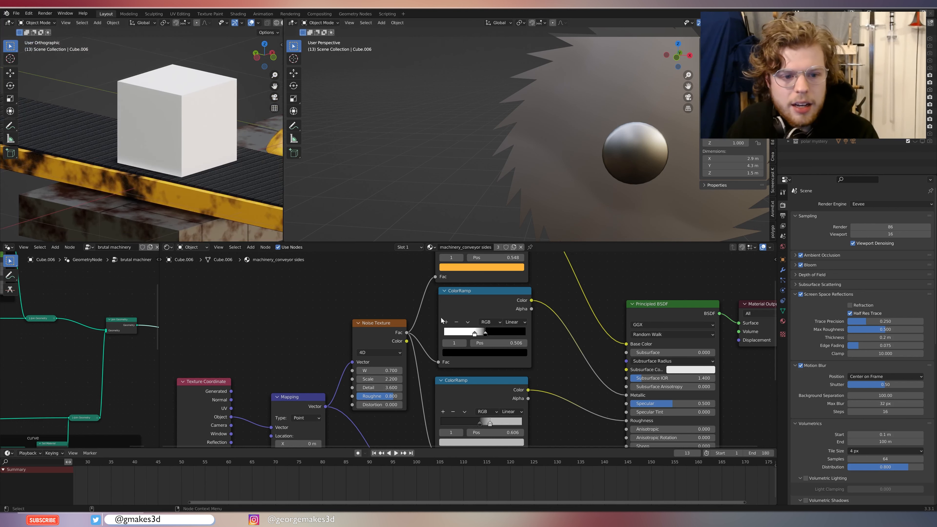
scroll(441, 318, up, 2)
scroll(182, 116, up, 5)
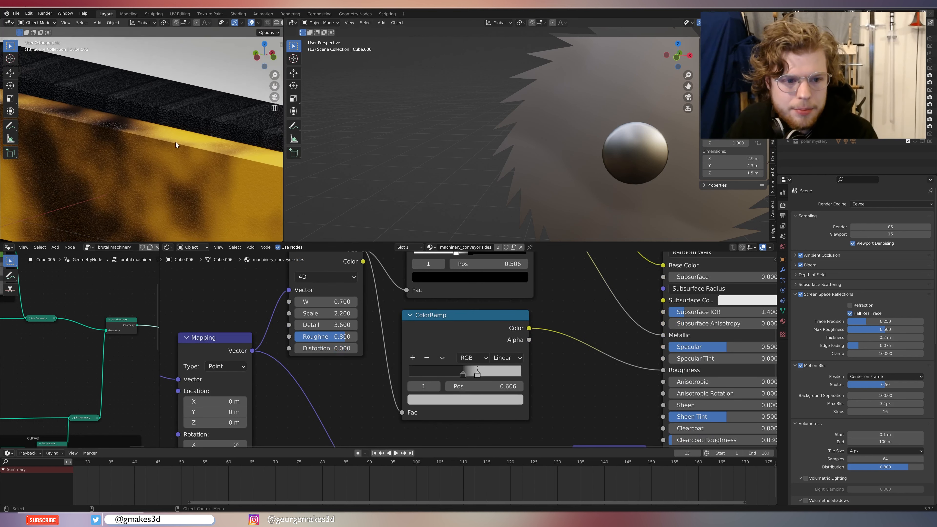
scroll(154, 187, down, 5)
middle_drag(430, 292, 433, 341)
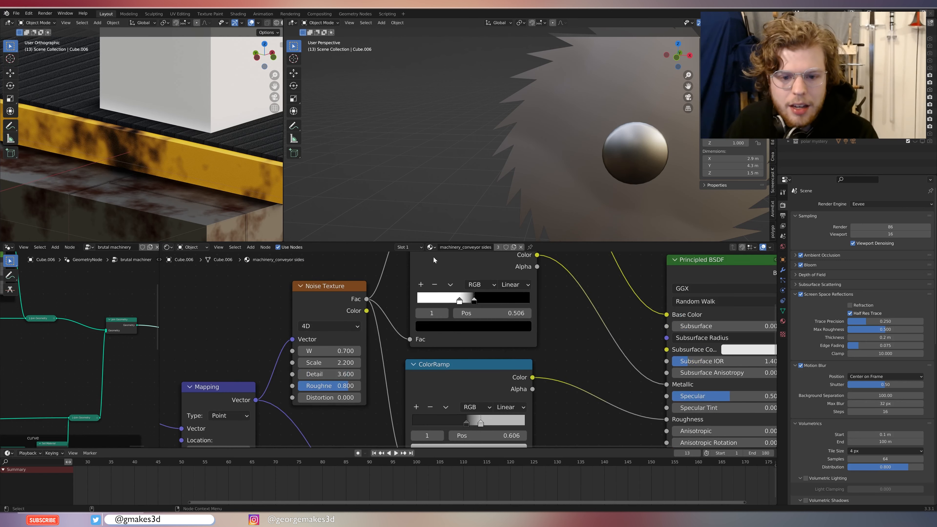
Open the machinery_conveyor material and bring its whole node chain into view.
click(430, 247)
click(465, 288)
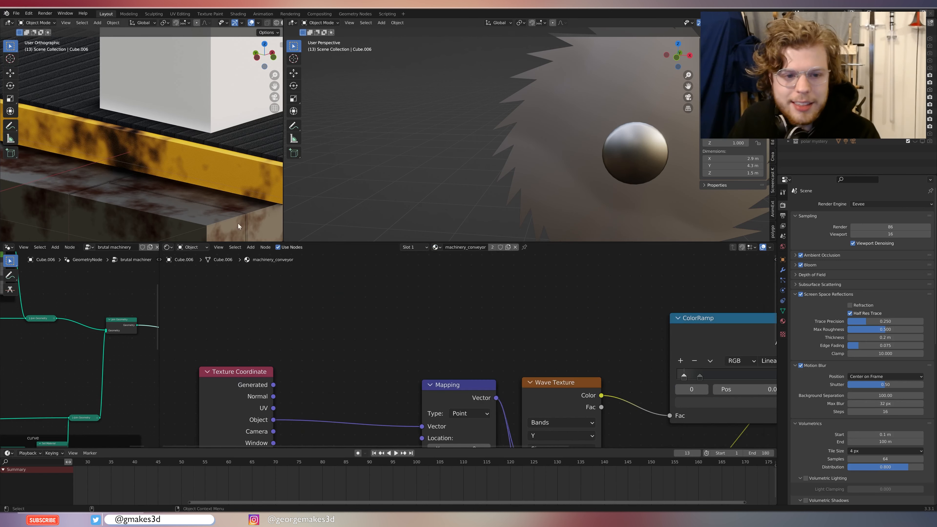
scroll(495, 352, down, 3)
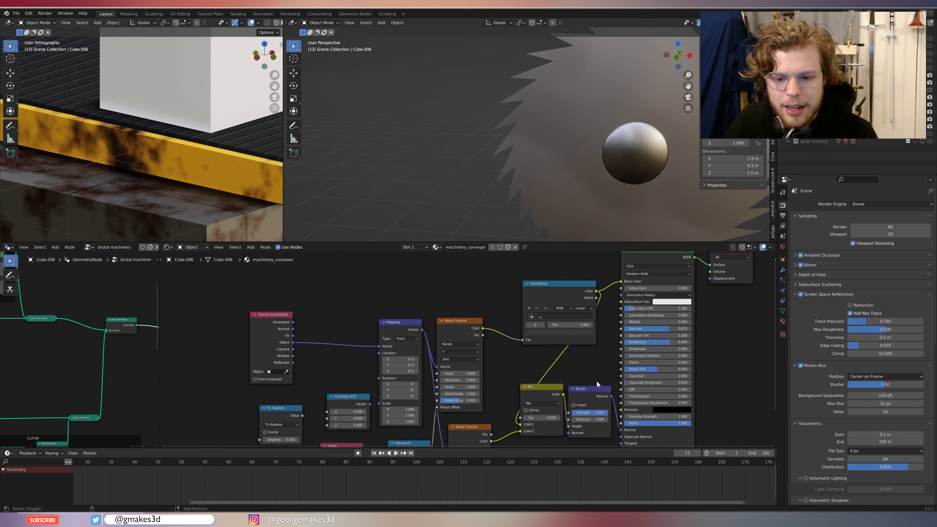
scroll(199, 136, down, 3)
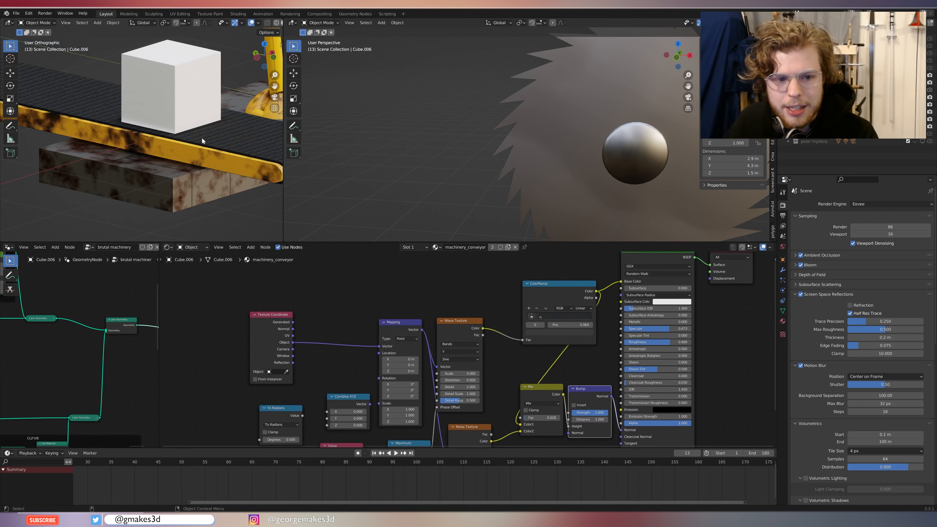
Preview the Bump node's output on the conveyor belt and frame the belt's ridges in the user perspective viewport.
ctrl+shift+click(588, 398)
middle_drag(160, 130, 143, 130)
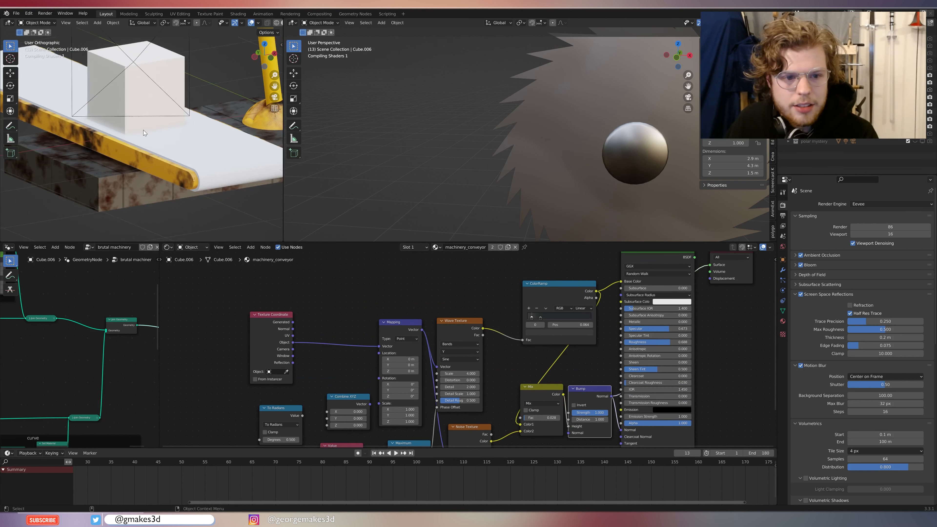
scroll(480, 160, down, 5)
shift+middle_drag(530, 178, 522, 76)
scroll(522, 76, up, 5)
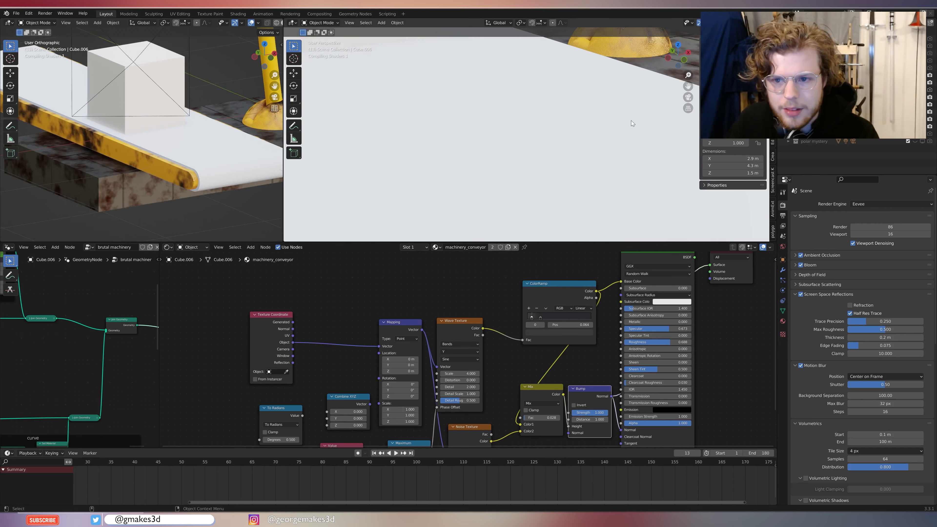
scroll(539, 130, down, 8)
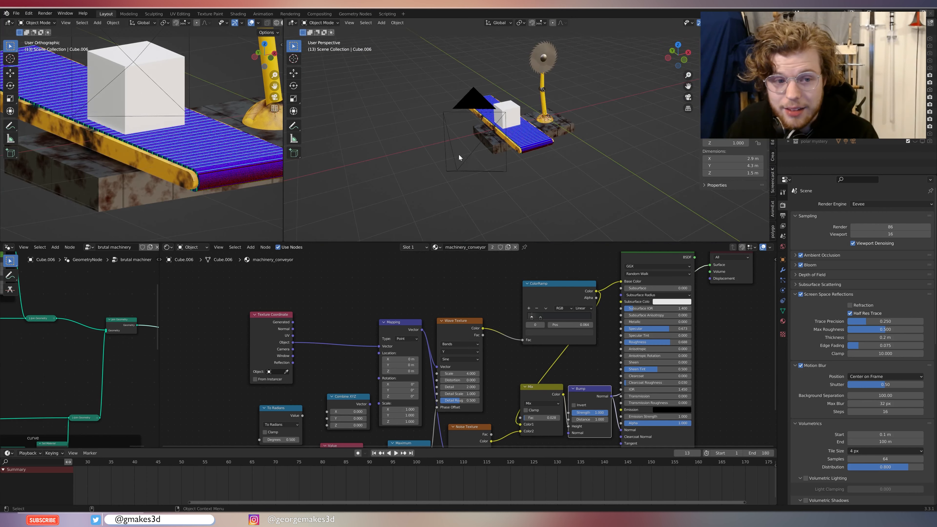
scroll(459, 155, up, 4)
scroll(494, 152, up, 4)
middle_drag(495, 151, 534, 158)
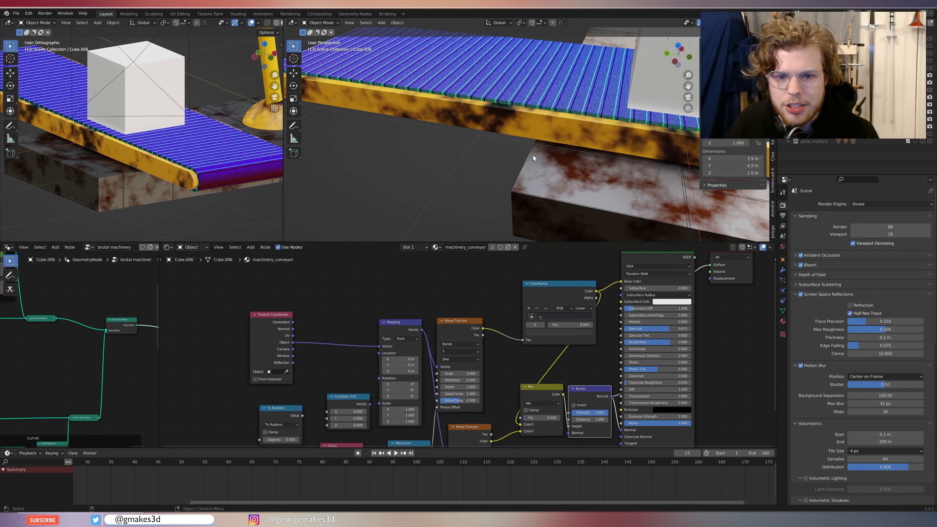
scroll(375, 333, up, 3)
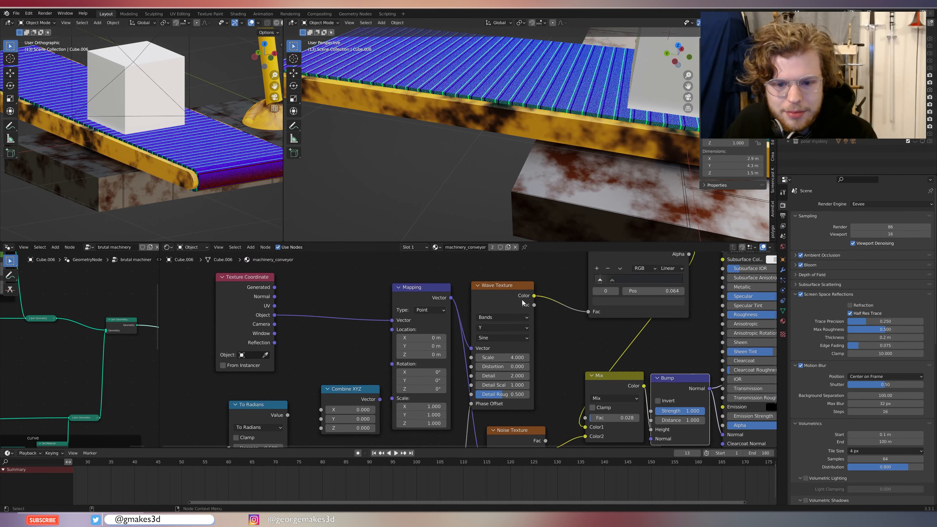
Examine the Noise Texture, ColorRamp and Mix nodes feeding the Bump, and view the belt's fine grain close up.
scroll(519, 330, down, 5)
middle_drag(517, 373, 487, 335)
scroll(488, 355, up, 3)
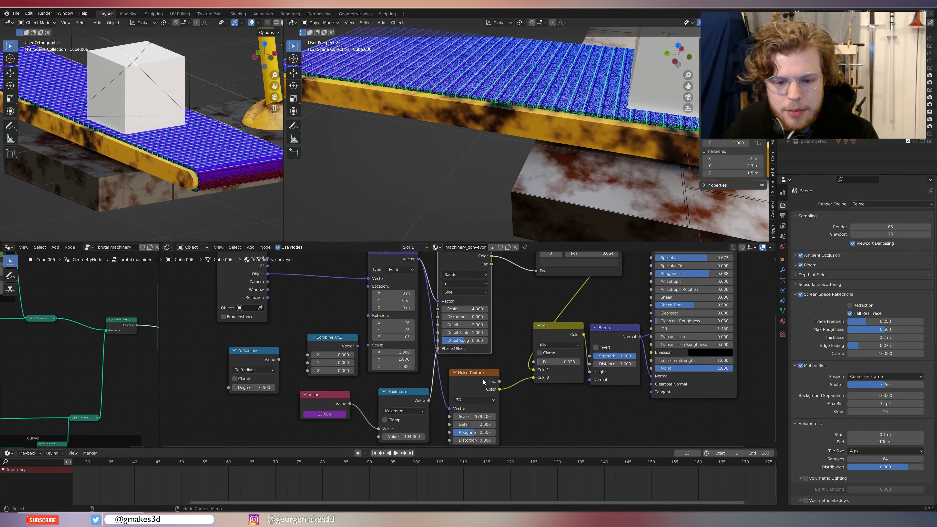
drag(483, 380, 479, 378)
middle_drag(540, 338, 538, 352)
scroll(581, 73, up, 4)
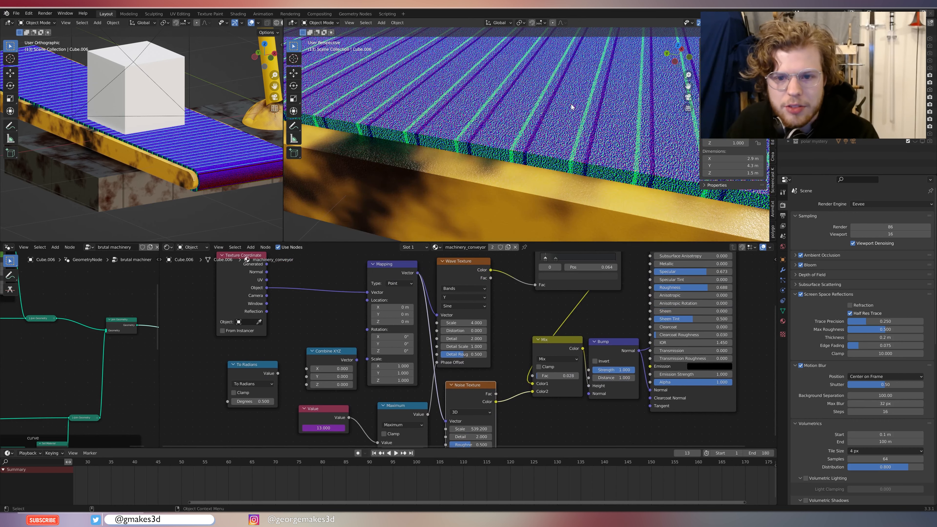
middle_drag(568, 291, 522, 375)
drag(517, 309, 509, 307)
middle_drag(582, 356, 511, 346)
middle_drag(452, 401, 460, 370)
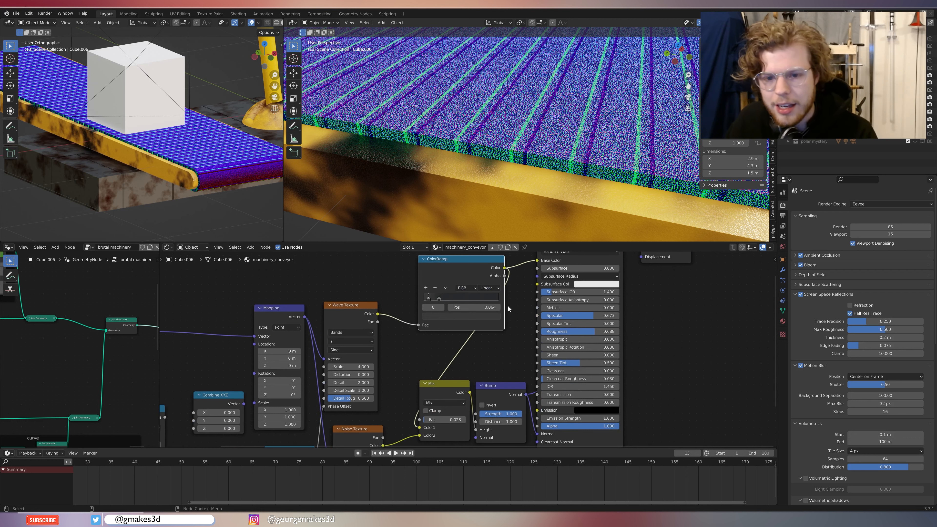
Preview the ColorRamp's colour output on the conveyor belt and view the whole conveyor.
ctrl+shift+click(459, 269)
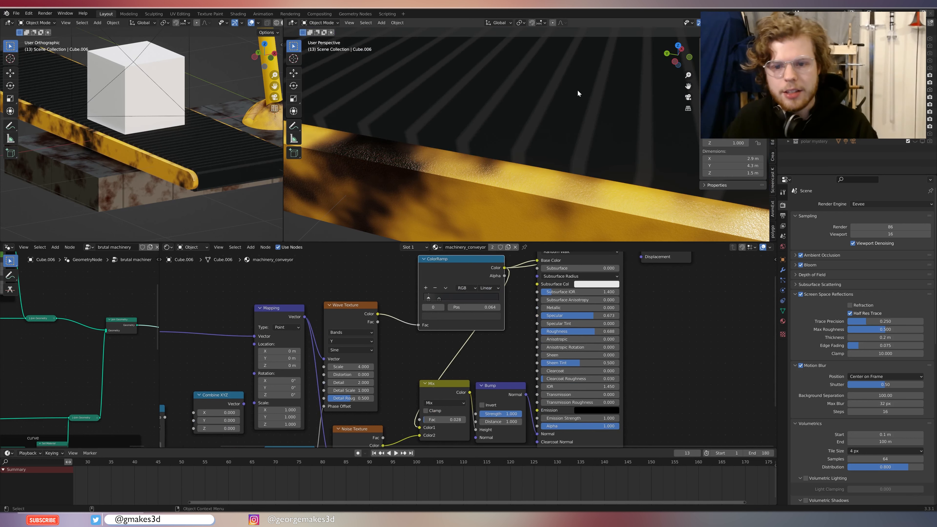
scroll(578, 94, down, 5)
mouse_move(571, 95)
middle_down()
mouse_move(577, 110)
mouse_move(557, 91)
middle_up()
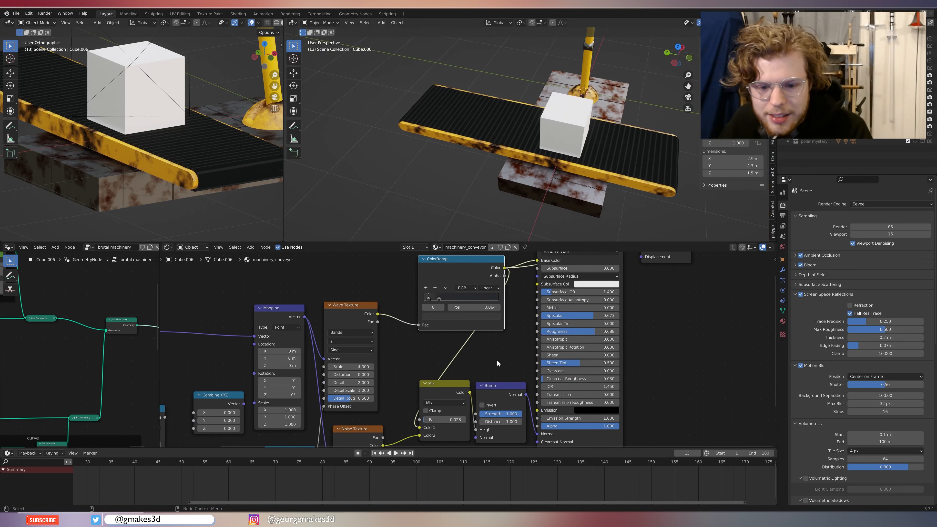
Reconnect the Principled BSDF to the Material Output of the machinery_conveyor material.
shift+scroll(534, 359, up, 4)
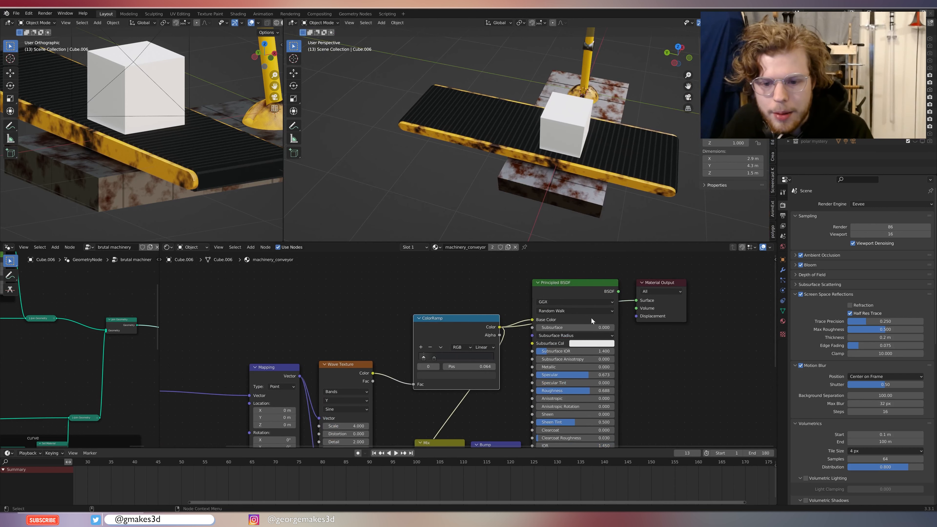
ctrl+shift+click(588, 296)
middle_drag(648, 171, 631, 165)
scroll(508, 364, up, 2)
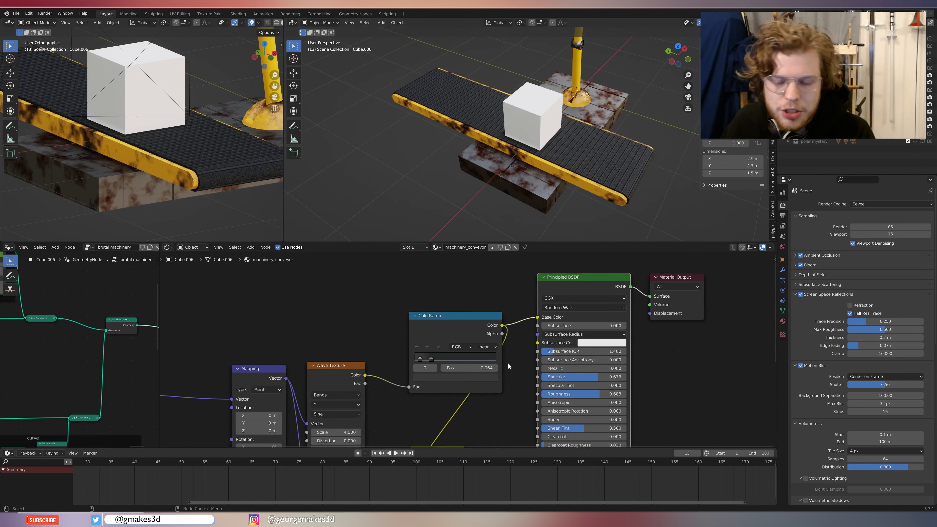
Trace the Value and Maximum nodes that feed the Wave Texture's Phase Offset in the conveyor material.
middle_drag(469, 380, 781, 206)
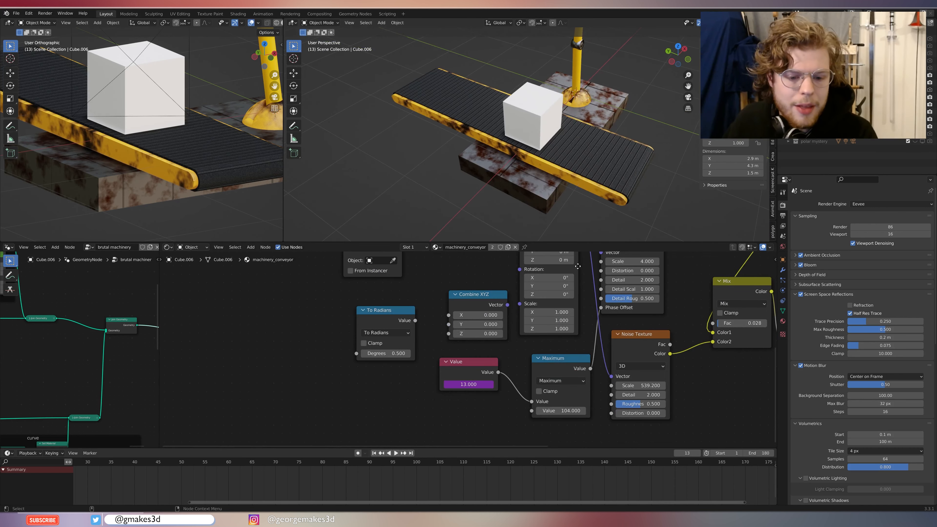
click(481, 375)
drag(571, 369, 562, 361)
middle_drag(562, 361, 479, 420)
scroll(532, 302, up, 2)
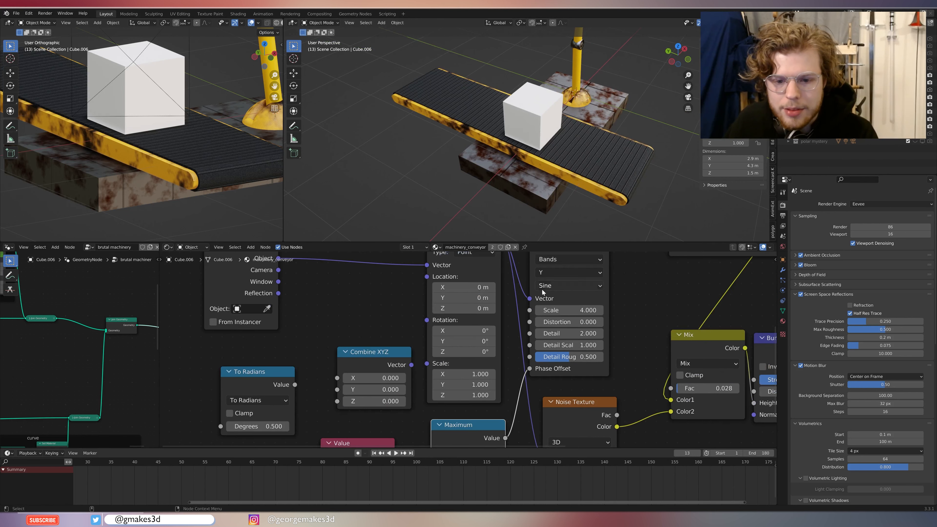
middle_drag(541, 291, 488, 381)
middle_drag(553, 315, 634, 116)
click(519, 367)
drag(518, 367, 524, 356)
scroll(469, 340, up, 1)
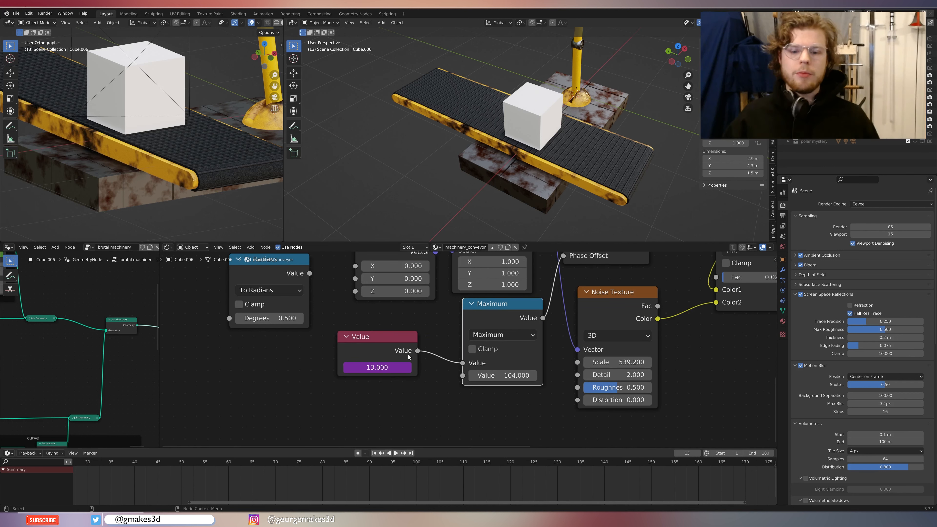
Play the animation briefly to watch the conveyor move, stopping at frame 22.
scroll(408, 356, down, 3)
key(space)
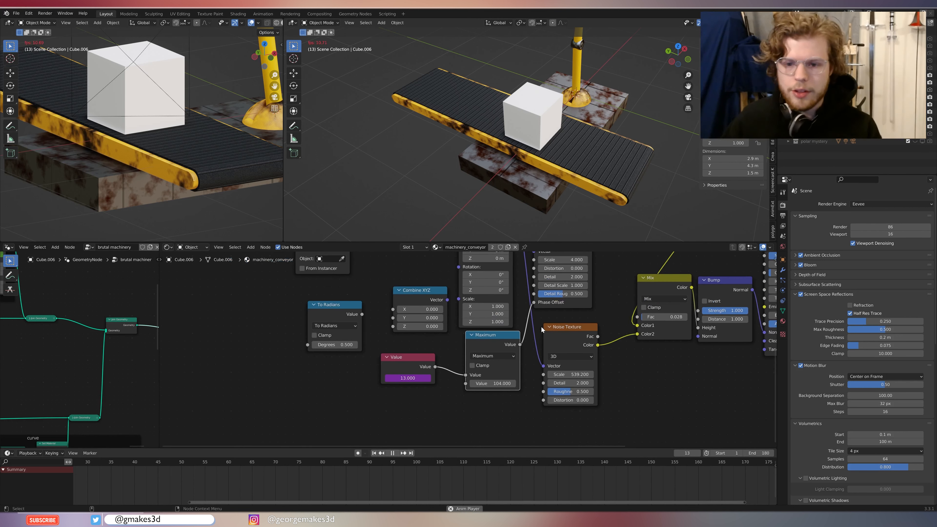
key(space)
scroll(622, 392, up, 1)
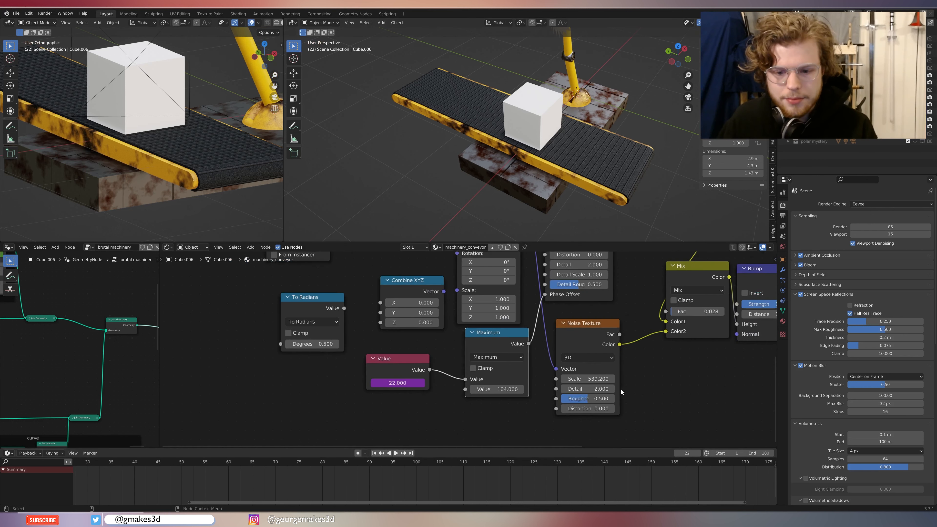
Look over the frame-driven Value node and the Maximum node's 104 limit within the conveyor's node chain.
scroll(622, 392, up, 1)
middle_drag(621, 390, 617, 431)
middle_drag(360, 412, 354, 418)
drag(383, 410, 382, 405)
scroll(544, 378, down, 6)
middle_drag(544, 378, 539, 392)
scroll(518, 408, up, 4)
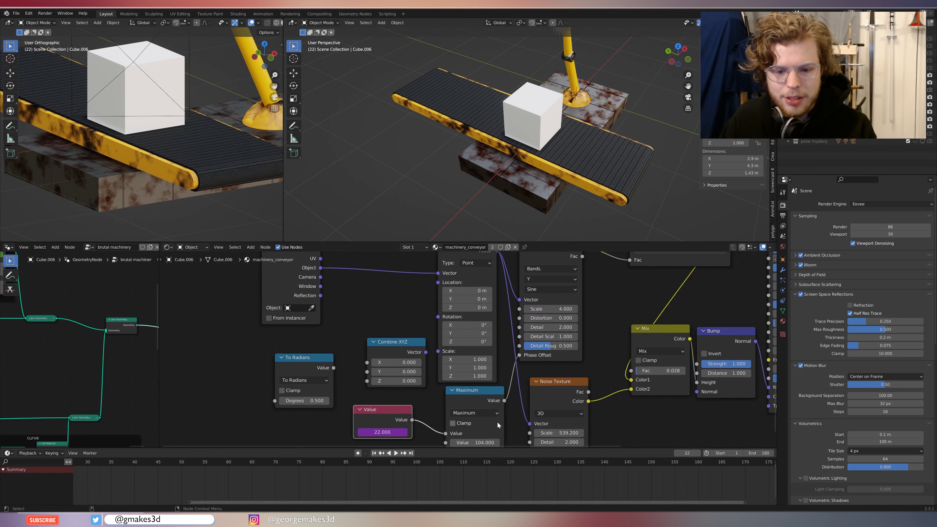
drag(489, 399, 487, 397)
middle_drag(515, 408, 522, 366)
Scrub the timeline to frame 105 and step back to frame 101.
drag(522, 463, 439, 466)
scroll(466, 465, up, 3)
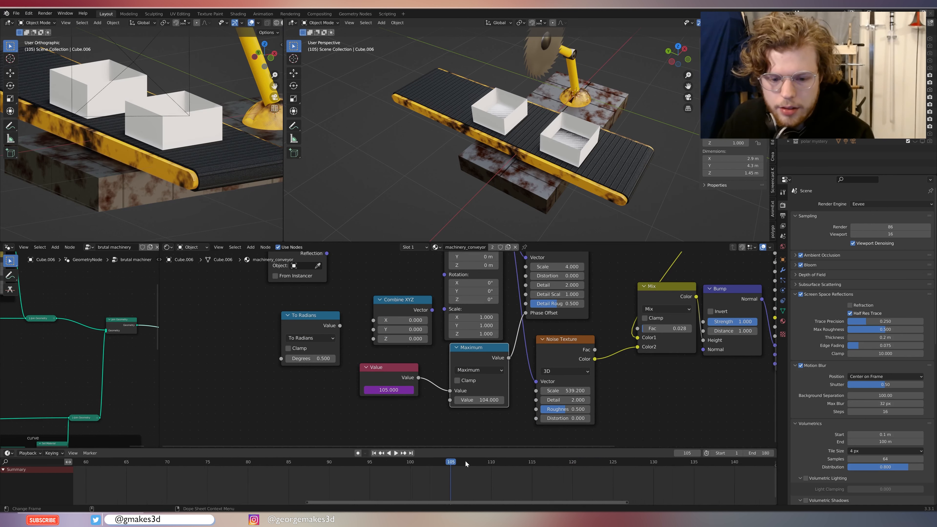
scroll(466, 462, up, 1)
key(Left)
key(Left)
key(Left)
key(Left)
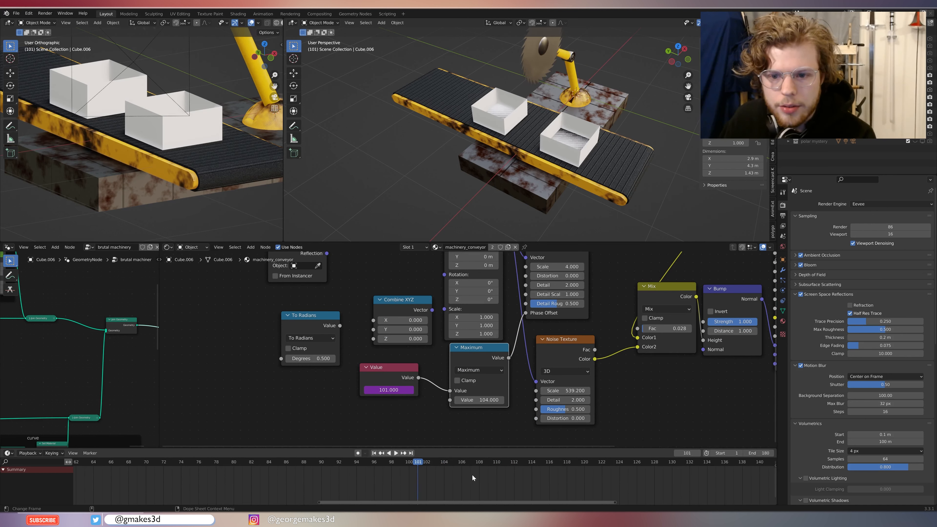
Step forward frame by frame to frame 134 to watch the conveyor belt start moving past frame 104.
key(Right)
key(Right)
key(Right)
key(Right)
key(Right)
key(Right)
key(Right)
key(Right)
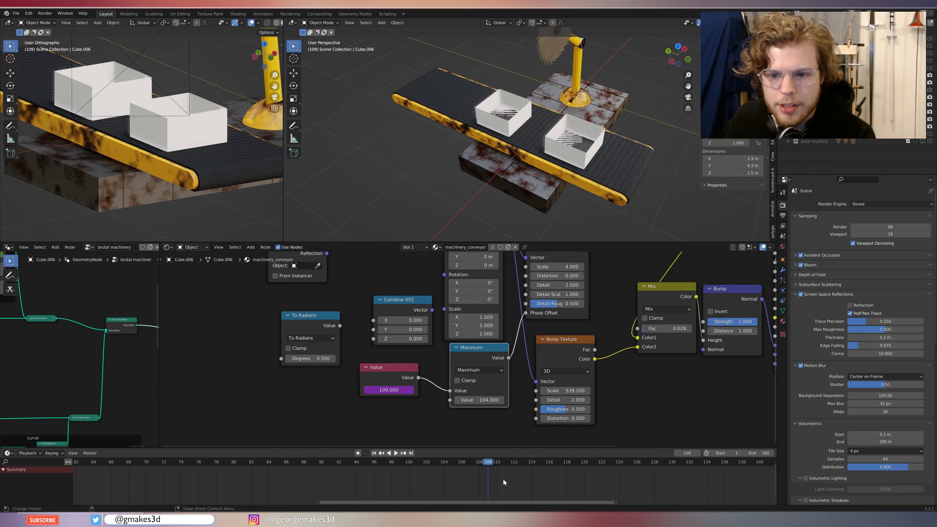
key(Right)
key(Right)
key(Right)
key(Right)
key(Right)
key(Right)
key(Right)
key(Right)
key(Right)
key(Right)
key(Right)
key(Right)
key(Right)
key(Right)
key(Right)
key(Right)
key(Right)
key(Right)
key(Right)
key(Right)
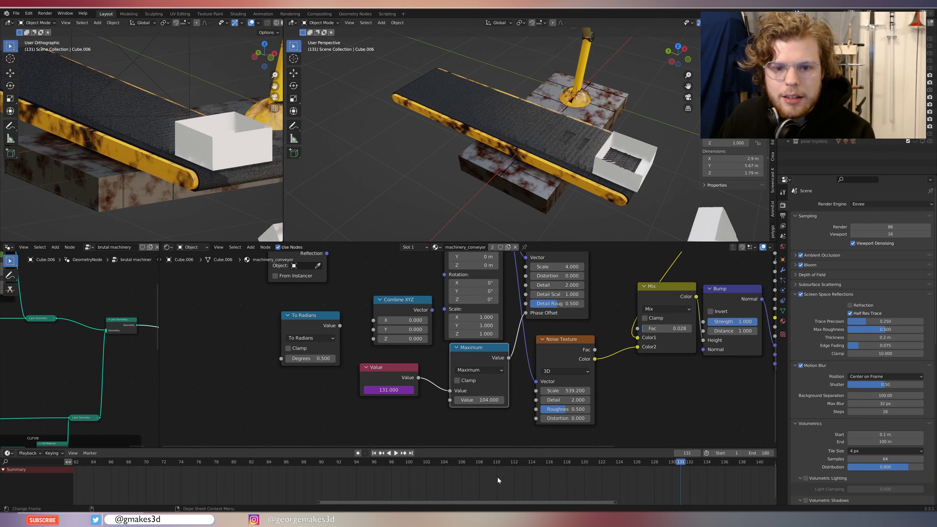
key(Right)
key(Right)
key(Right)
View the complete conveyor material node tree and the entire machinery scene from farther away.
scroll(359, 397, down, 3)
scroll(368, 383, up, 1)
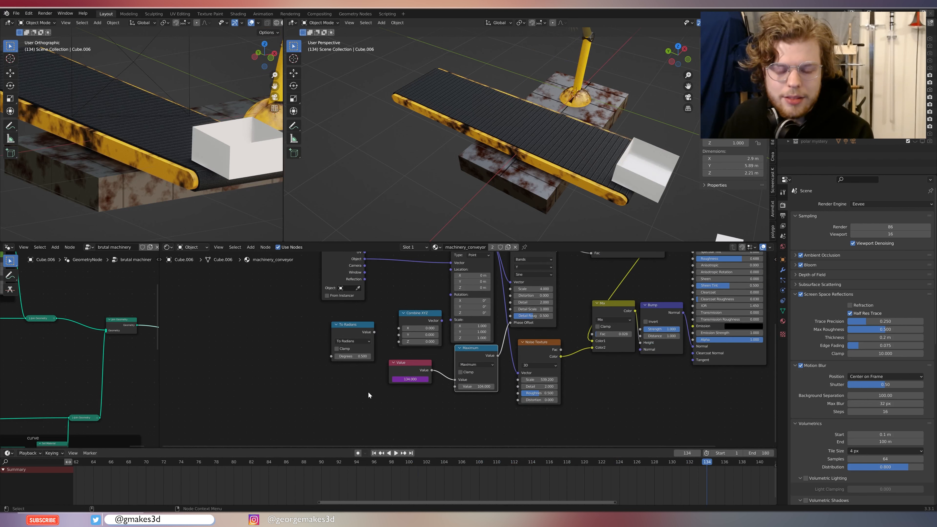
scroll(372, 391, down, 5)
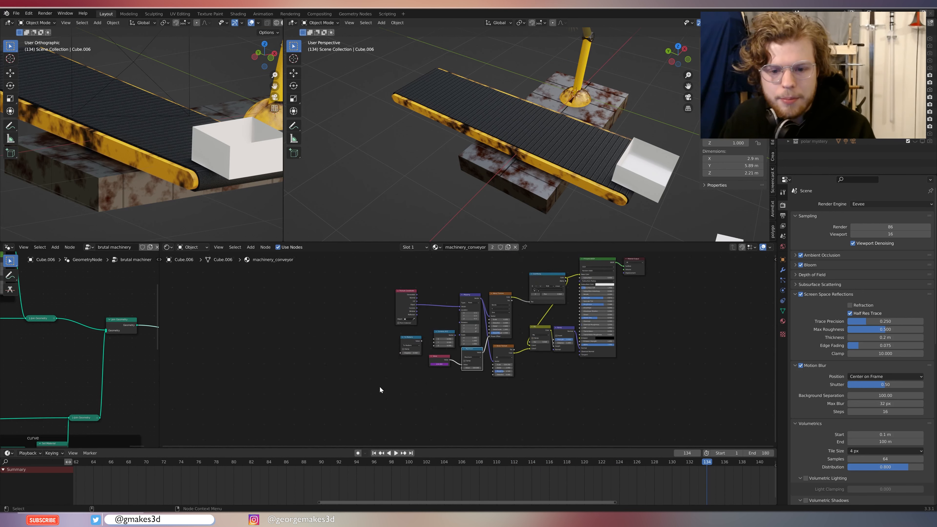
middle_drag(380, 387, 433, 387)
drag(426, 448, 425, 447)
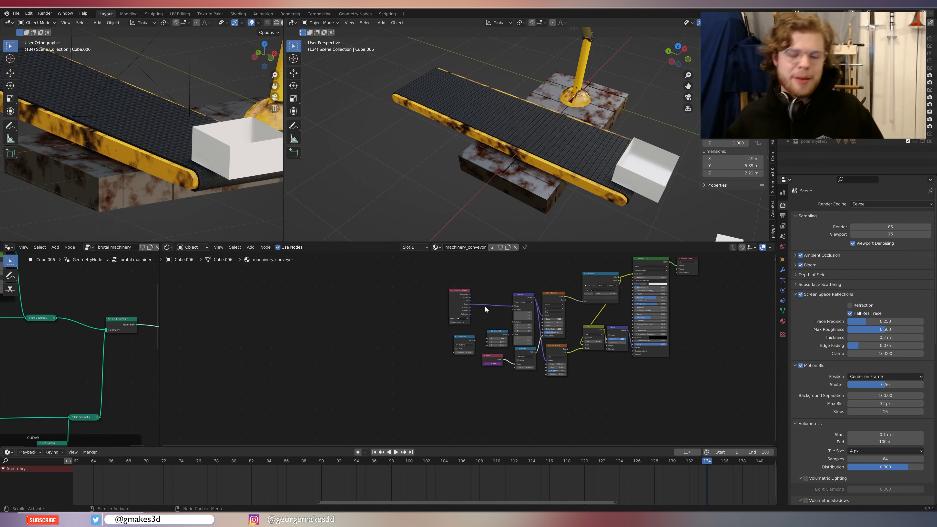
scroll(542, 87, down, 8)
middle_drag(543, 86, 510, 71)
scroll(510, 71, up, 7)
scroll(532, 148, down, 3)
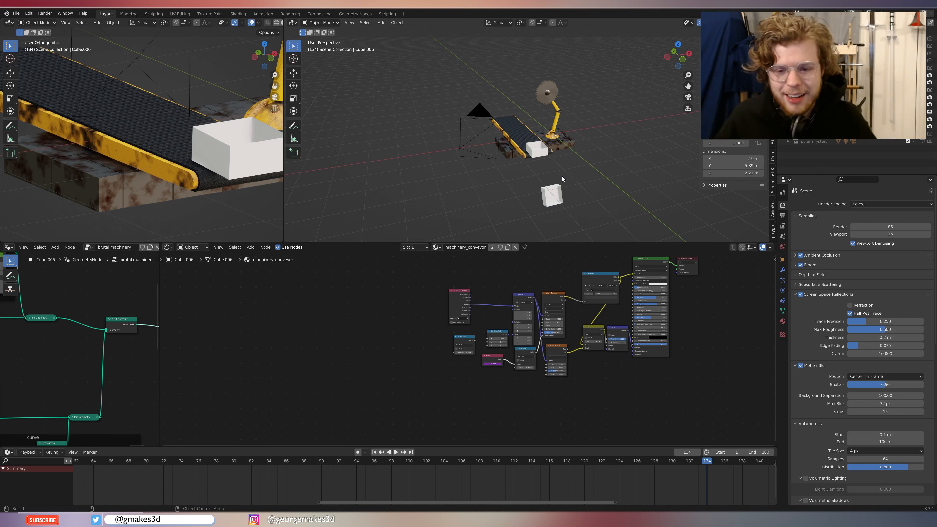
scroll(496, 335, up, 2)
Look over the conveyor material's nodes from Texture Coordinate through Mapping and Wave Texture to Mix and Bump.
middle_drag(496, 334, 405, 378)
scroll(400, 380, up, 4)
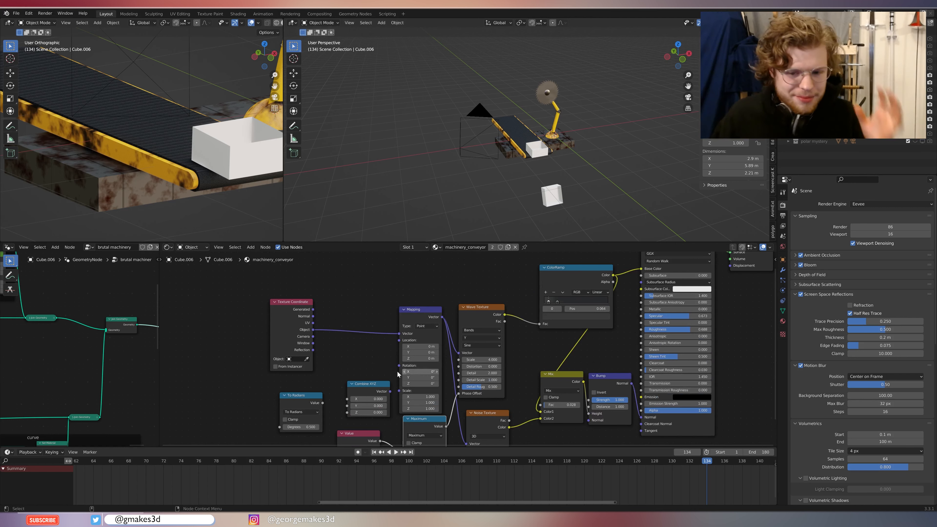
scroll(401, 375, down, 3)
middle_drag(481, 358, 504, 352)
scroll(507, 352, up, 3)
scroll(352, 406, up, 2)
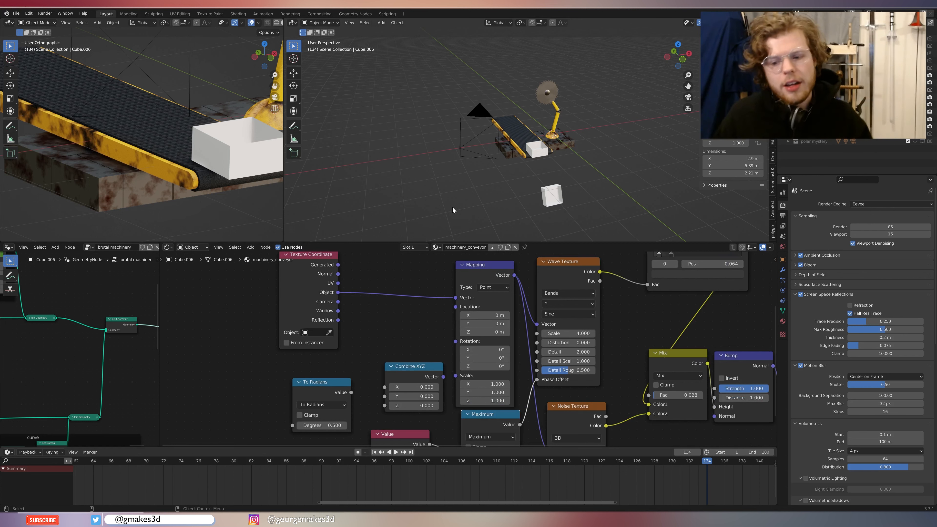
scroll(431, 327, down, 2)
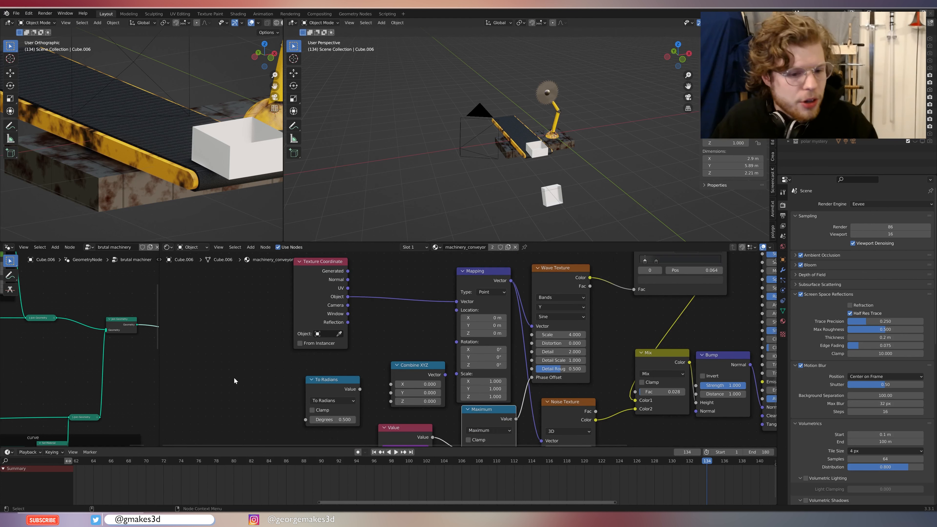
Widen the geometry node editor over the shader editor to show more of the brutal machinery node tree.
drag(161, 370, 654, 370)
scroll(450, 383, down, 4)
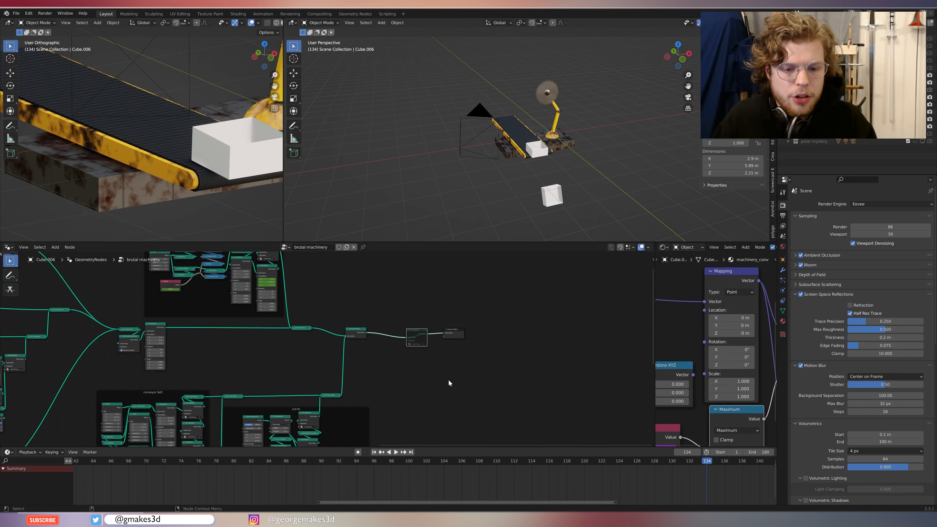
scroll(498, 353, down, 3)
middle_drag(341, 342, 502, 354)
scroll(502, 355, up, 4)
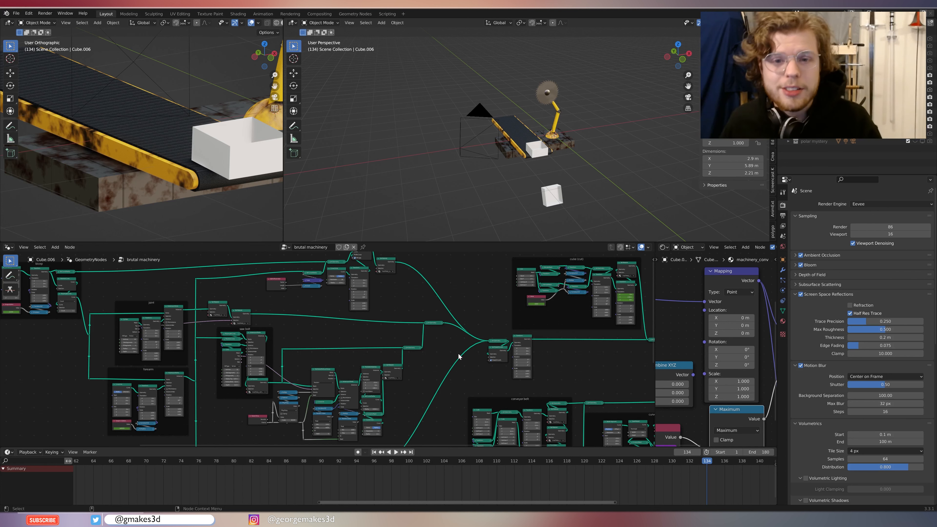
Look over the joint, forearm and saw bolt node groups and the curve nodes above them in the machinery tree.
scroll(458, 356, up, 2)
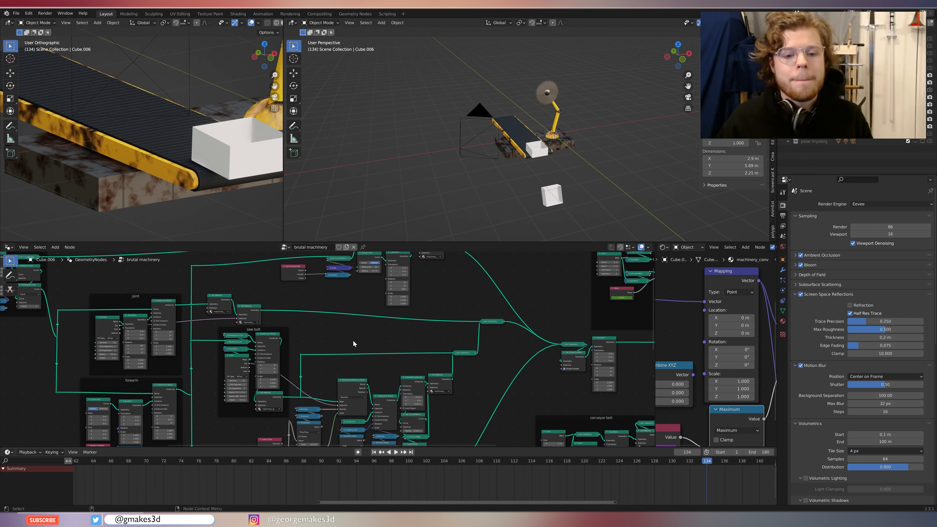
scroll(299, 332, up, 2)
middle_drag(303, 337, 340, 343)
scroll(337, 340, up, 1)
scroll(334, 337, up, 1)
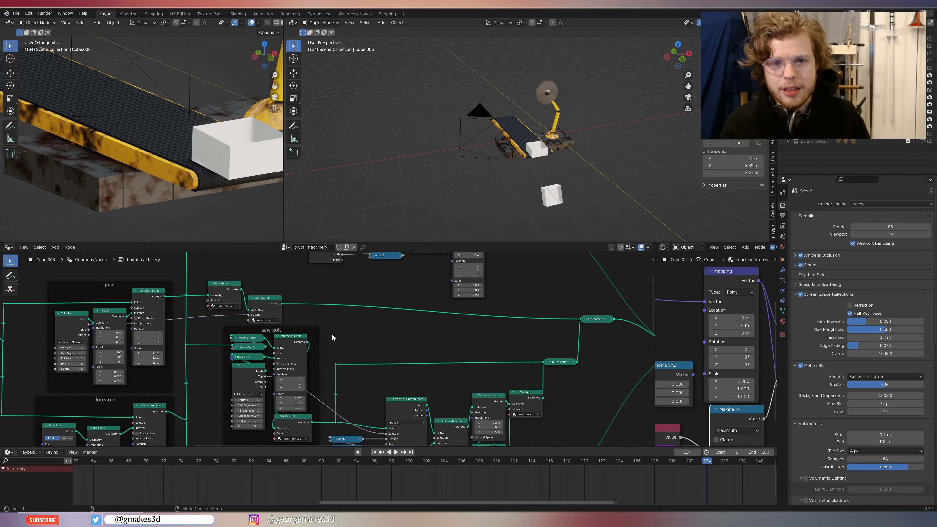
scroll(332, 336, down, 2)
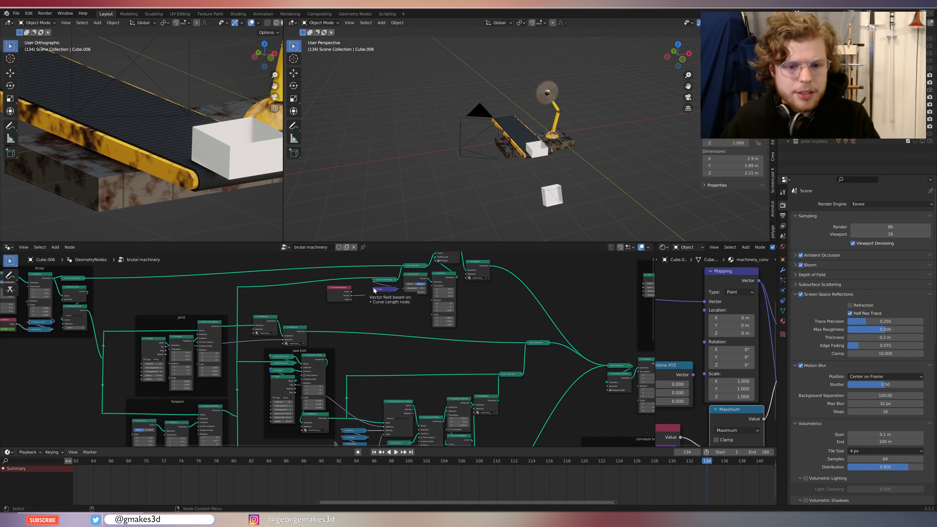
scroll(298, 331, up, 3)
middle_drag(318, 305, 410, 340)
View the complete brutal machinery geometry node tree from its first frames through to the output.
scroll(392, 344, down, 5)
scroll(391, 343, down, 3)
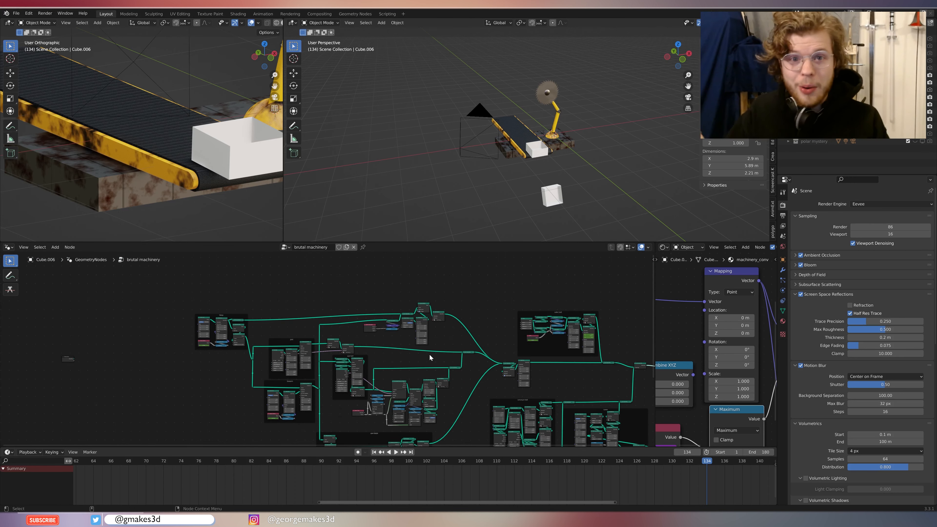
scroll(429, 354, down, 1)
middle_drag(488, 382, 443, 349)
scroll(443, 349, down, 1)
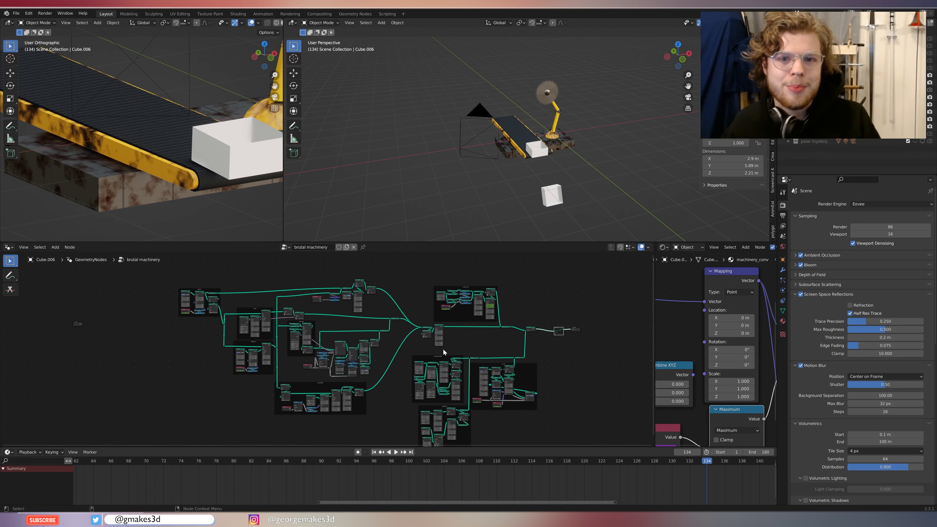